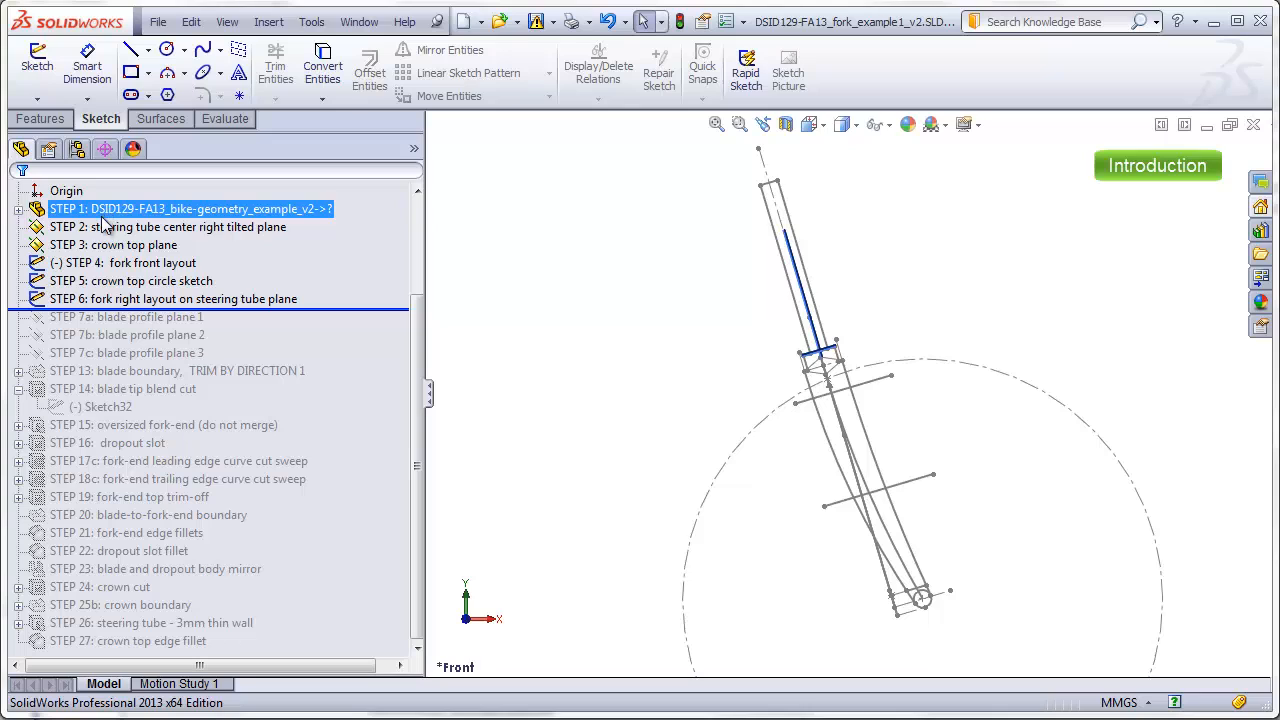
- Examine the STEP 2 and STEP 3 planes and the STEP 4 to STEP 6 fork layout sketches in the model
click(104, 226)
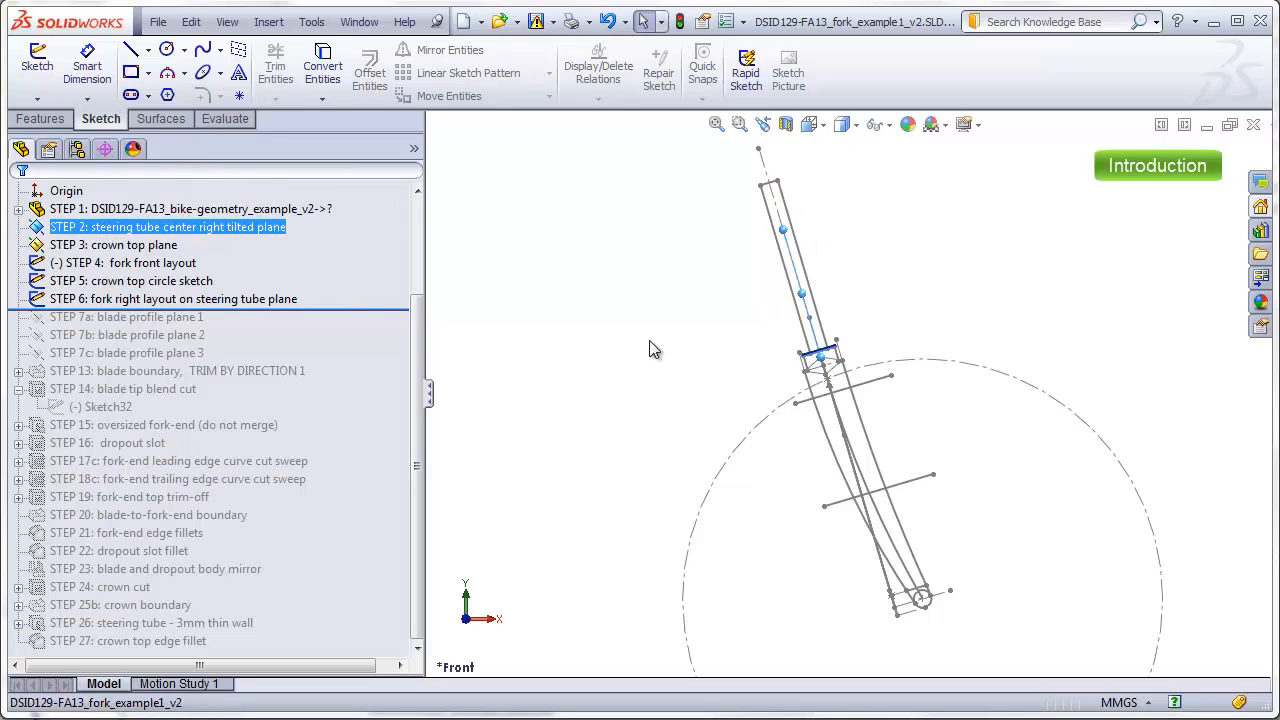
click(155, 246)
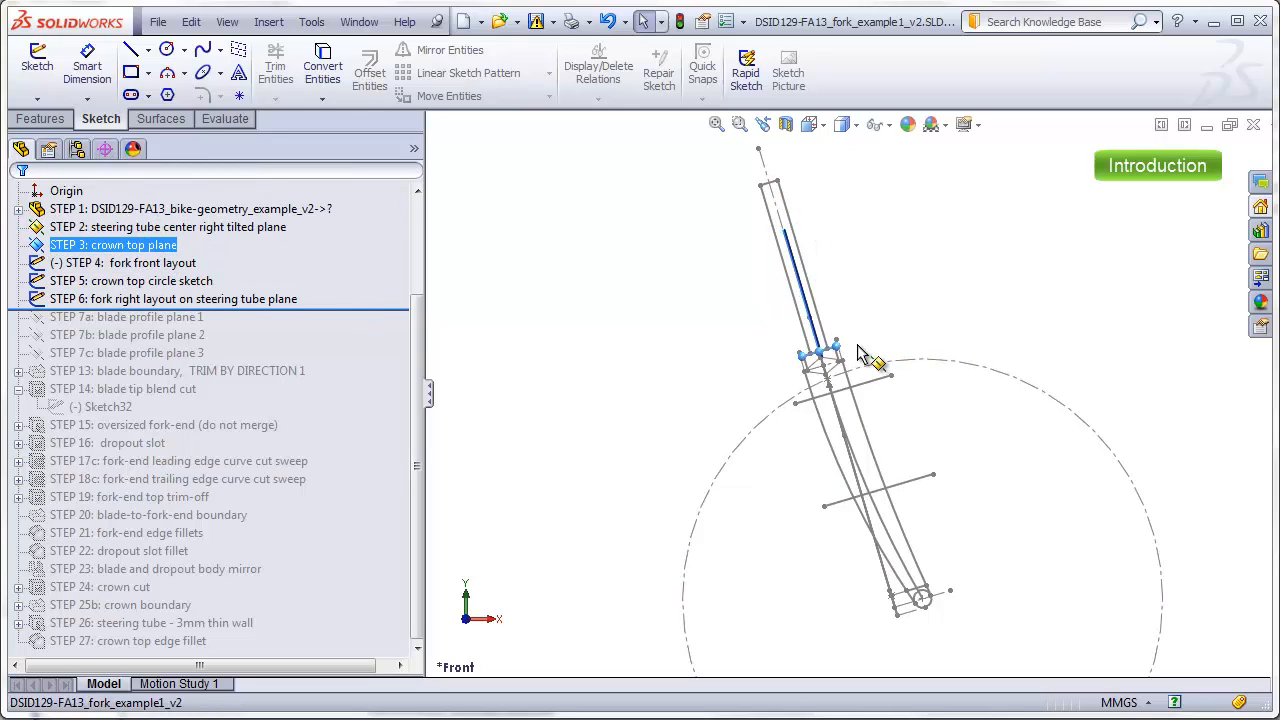
click(190, 263)
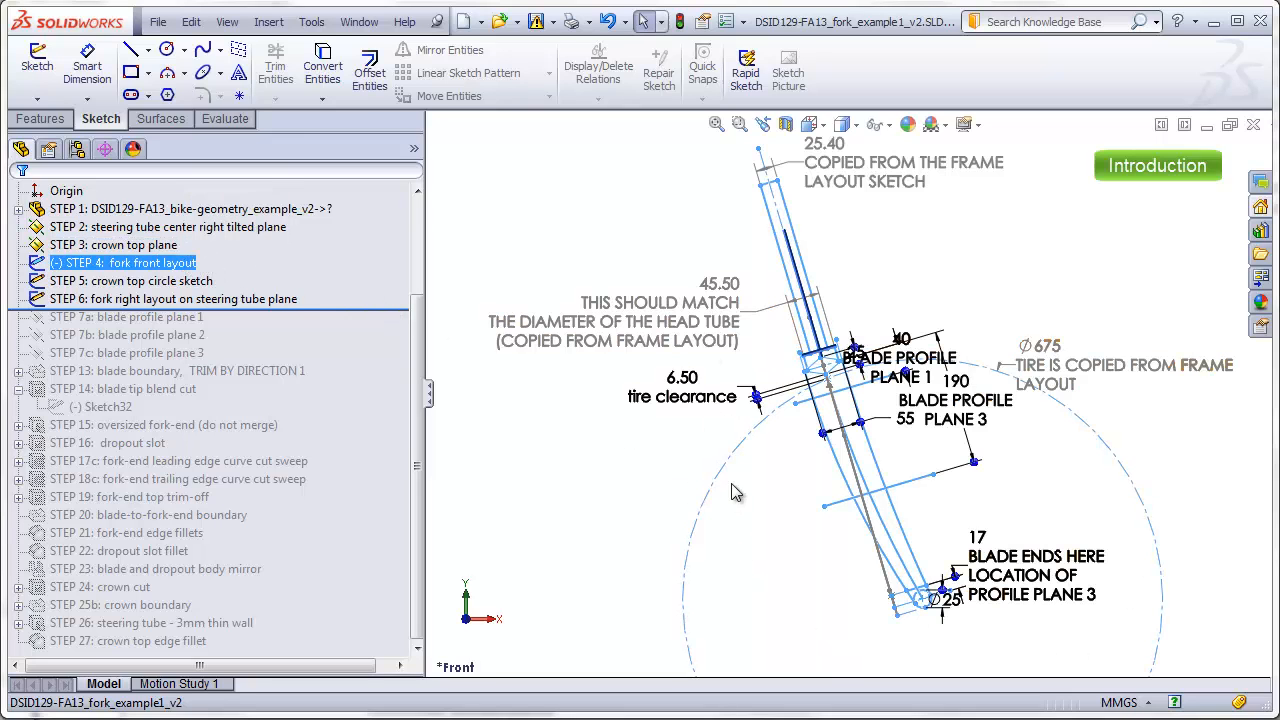
click(822, 351)
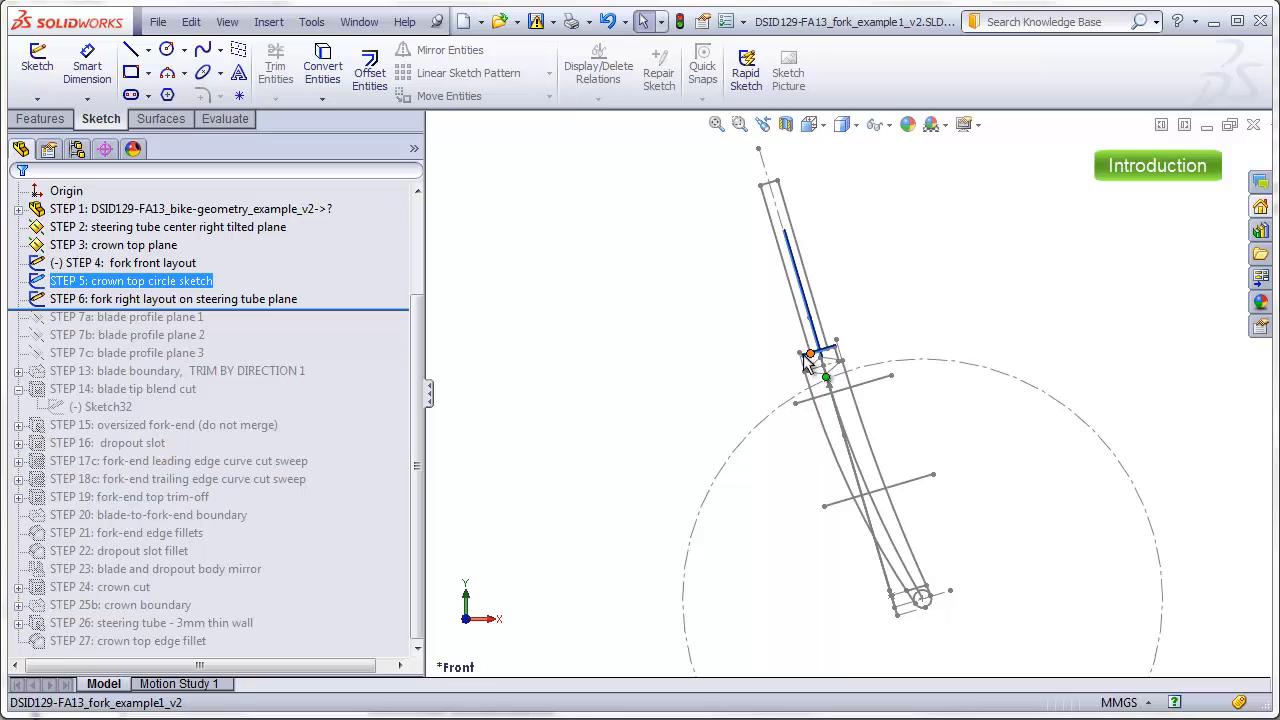
scroll(851, 358, down, 3)
middle_drag(851, 360, 851, 462)
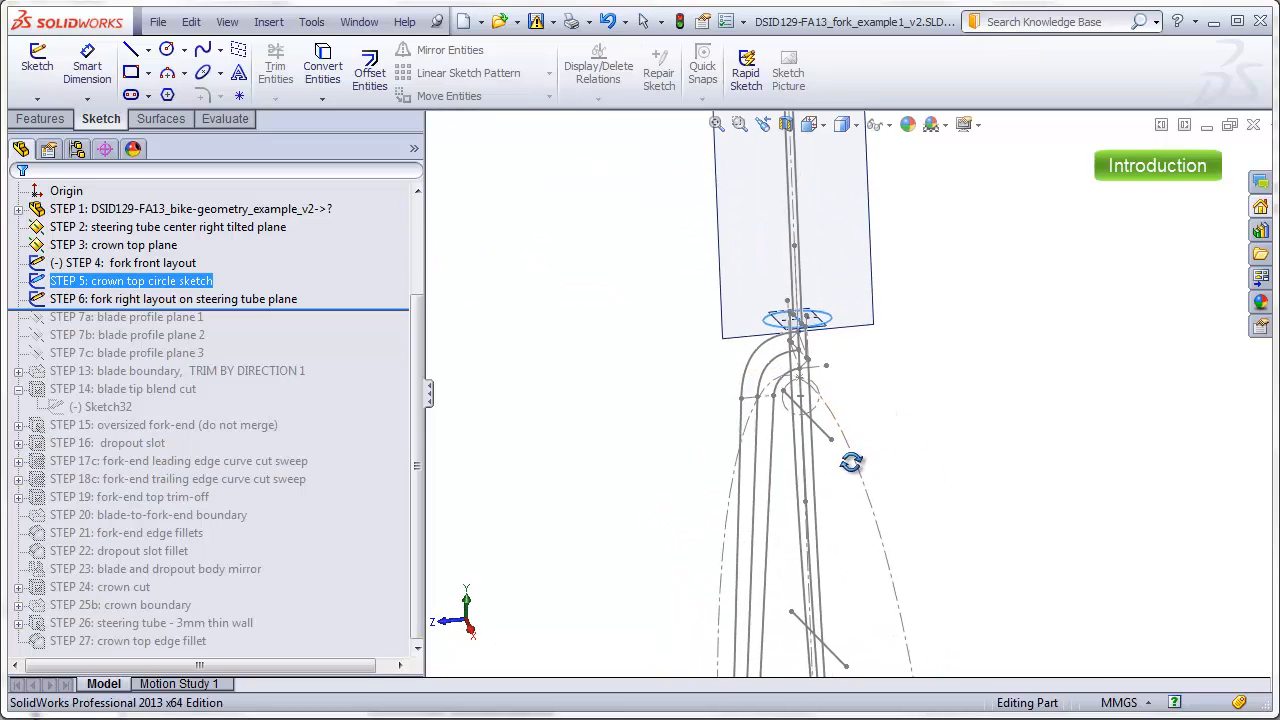
click(170, 299)
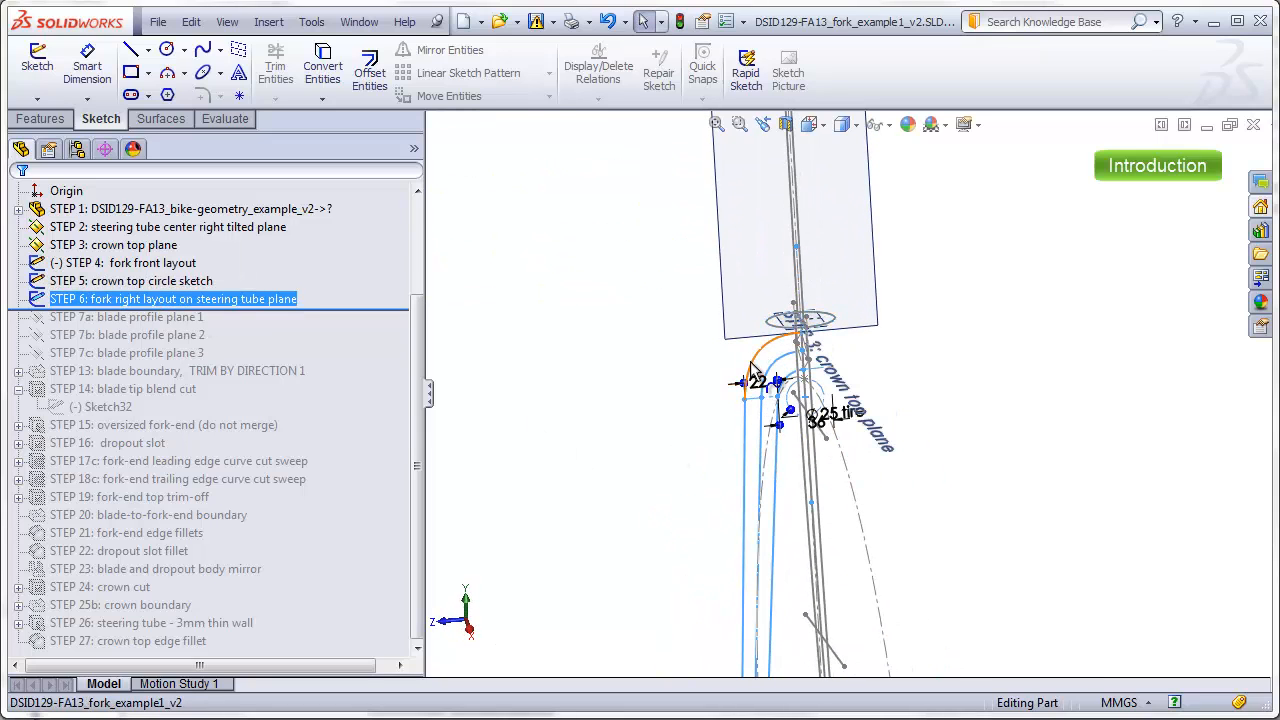
middle_drag(750, 545, 722, 485)
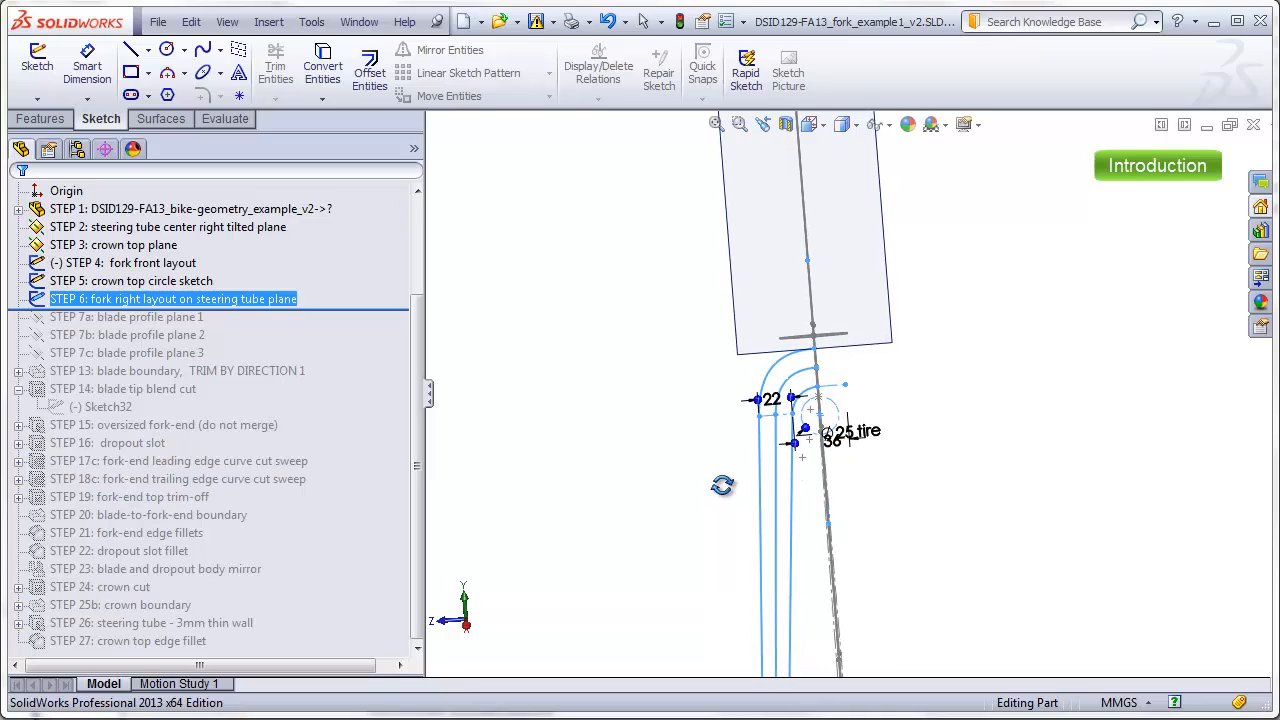
click(722, 485)
key(ctrl+1)
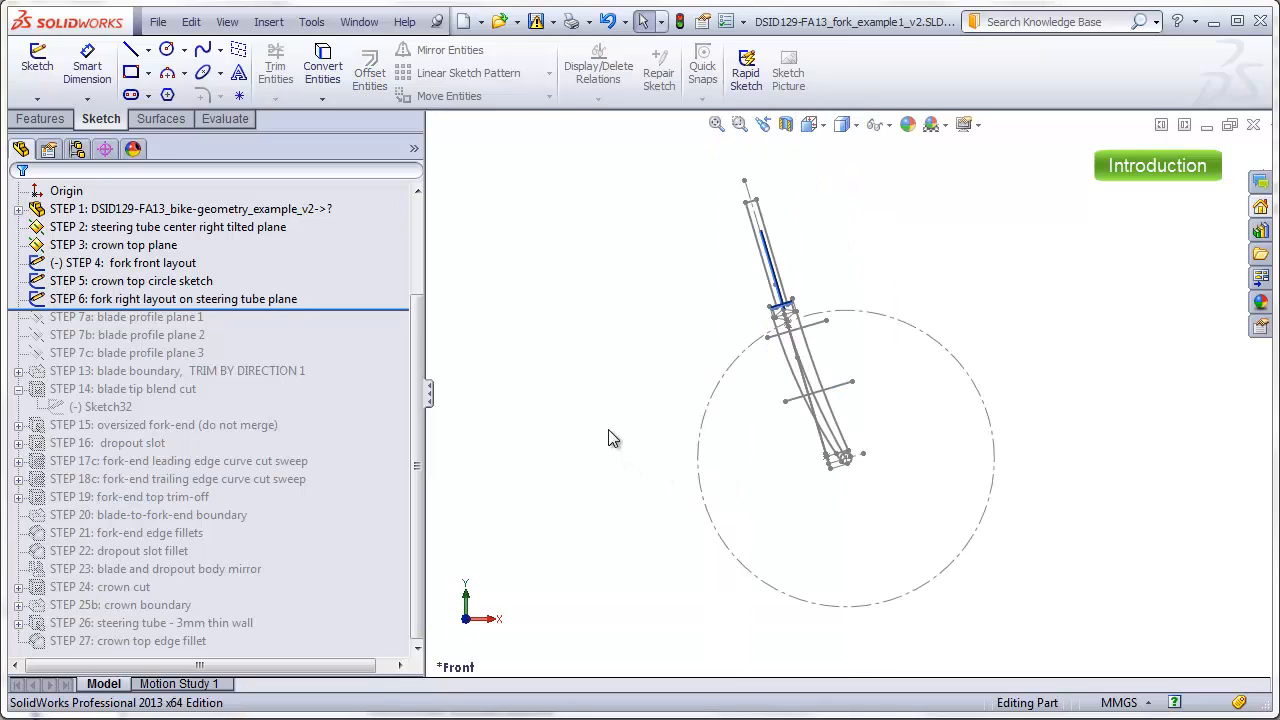
- Roll the model forward in stages through the STEP 13 blade boundary to review its construction, and hide the reference planes from view
drag(400, 307, 400, 325)
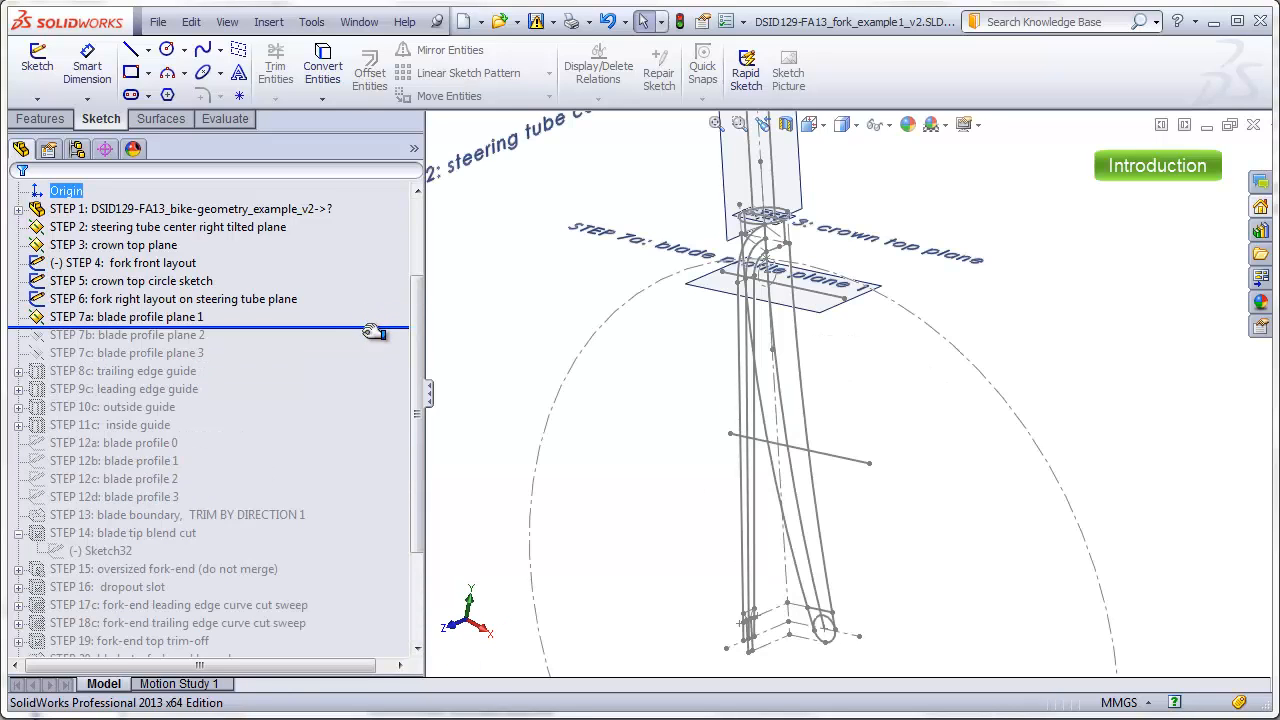
drag(372, 320, 353, 388)
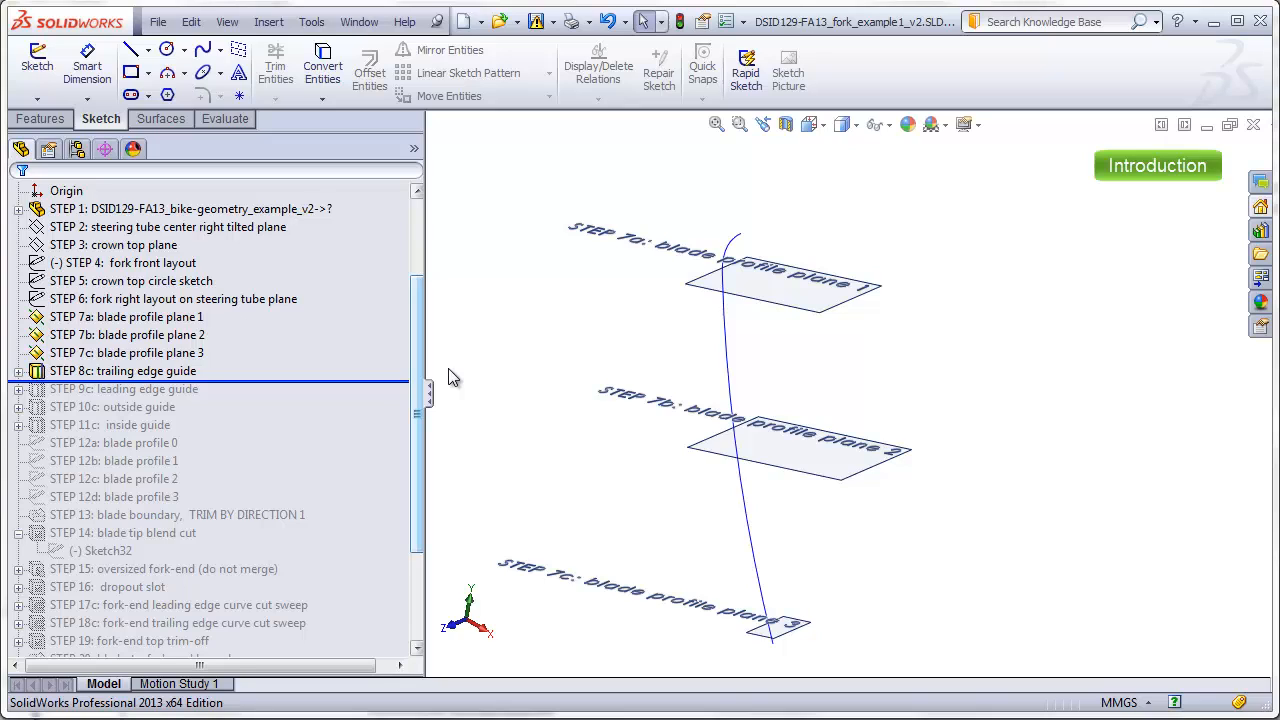
drag(356, 381, 345, 434)
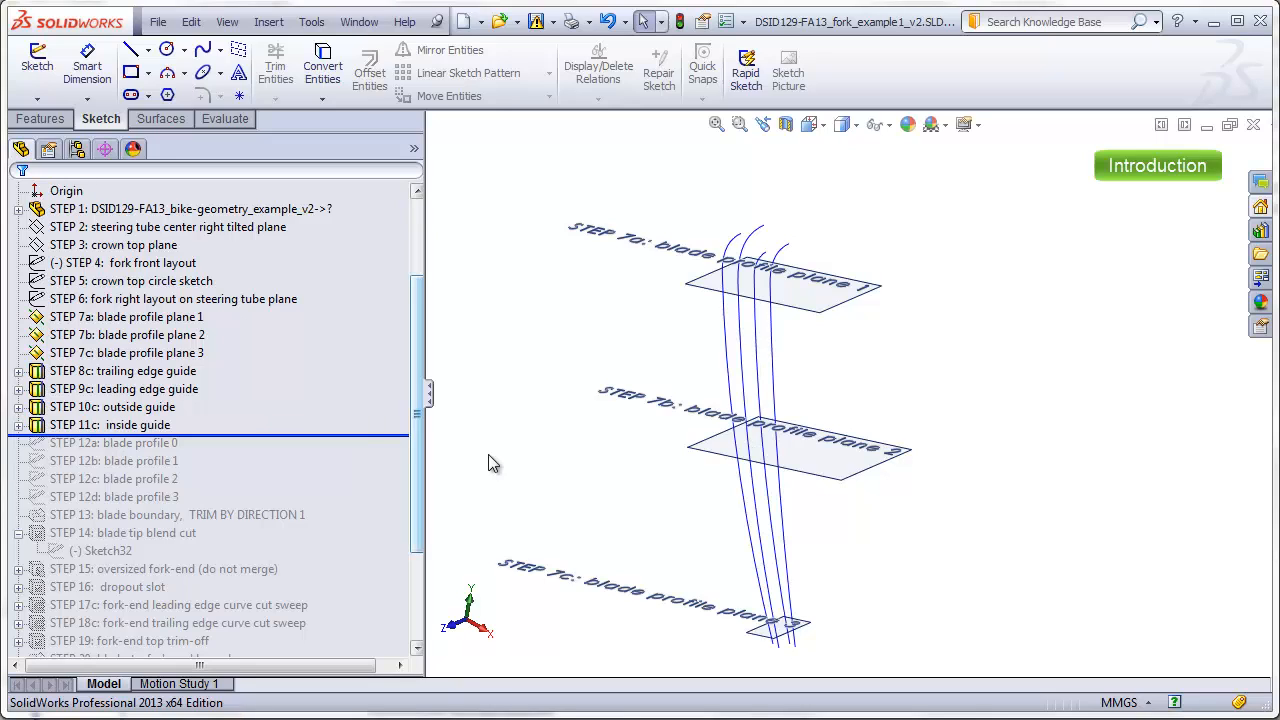
drag(362, 438, 350, 503)
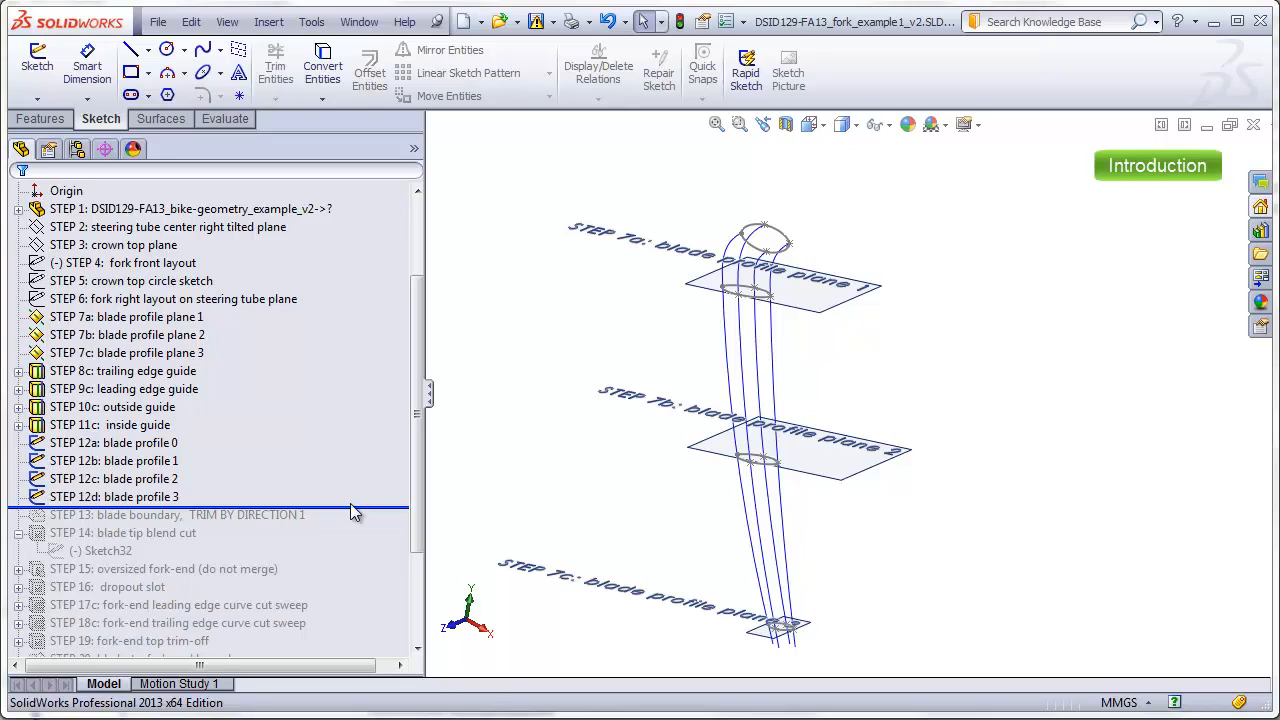
mouse_move(350, 505)
mouse_down()
mouse_move(362, 505)
mouse_move(349, 520)
mouse_up()
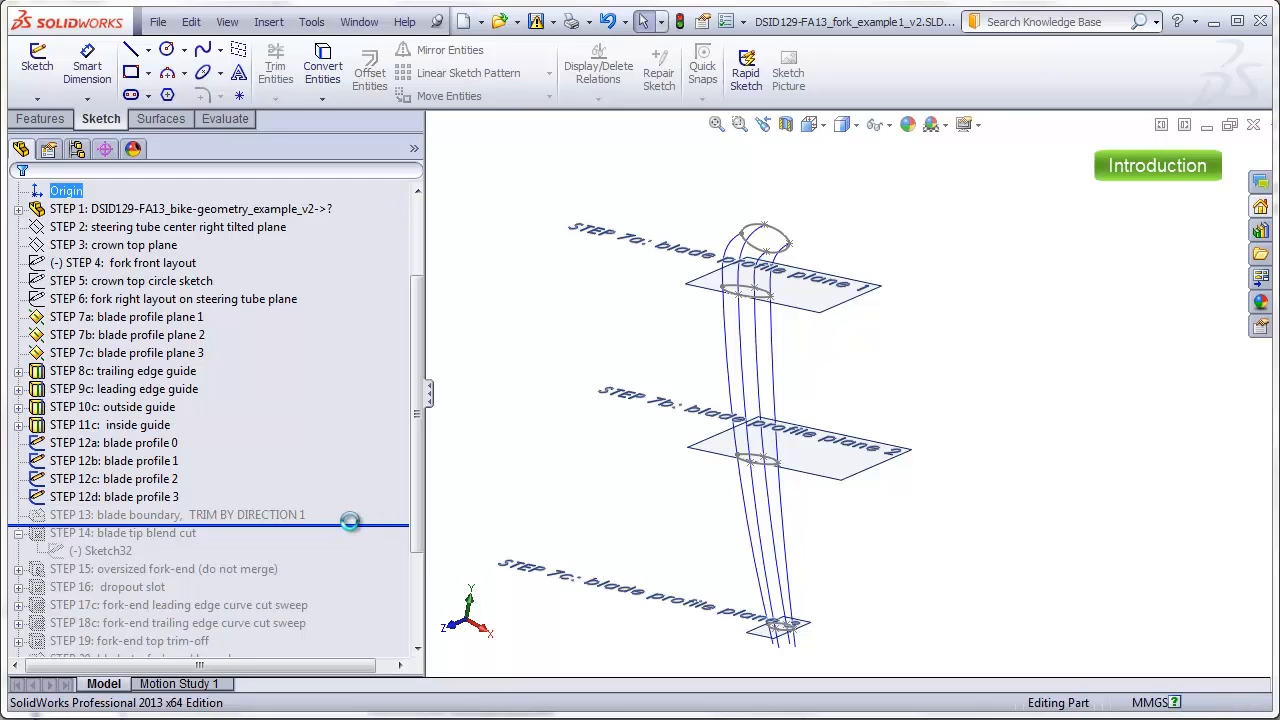
click(227, 21)
click(255, 119)
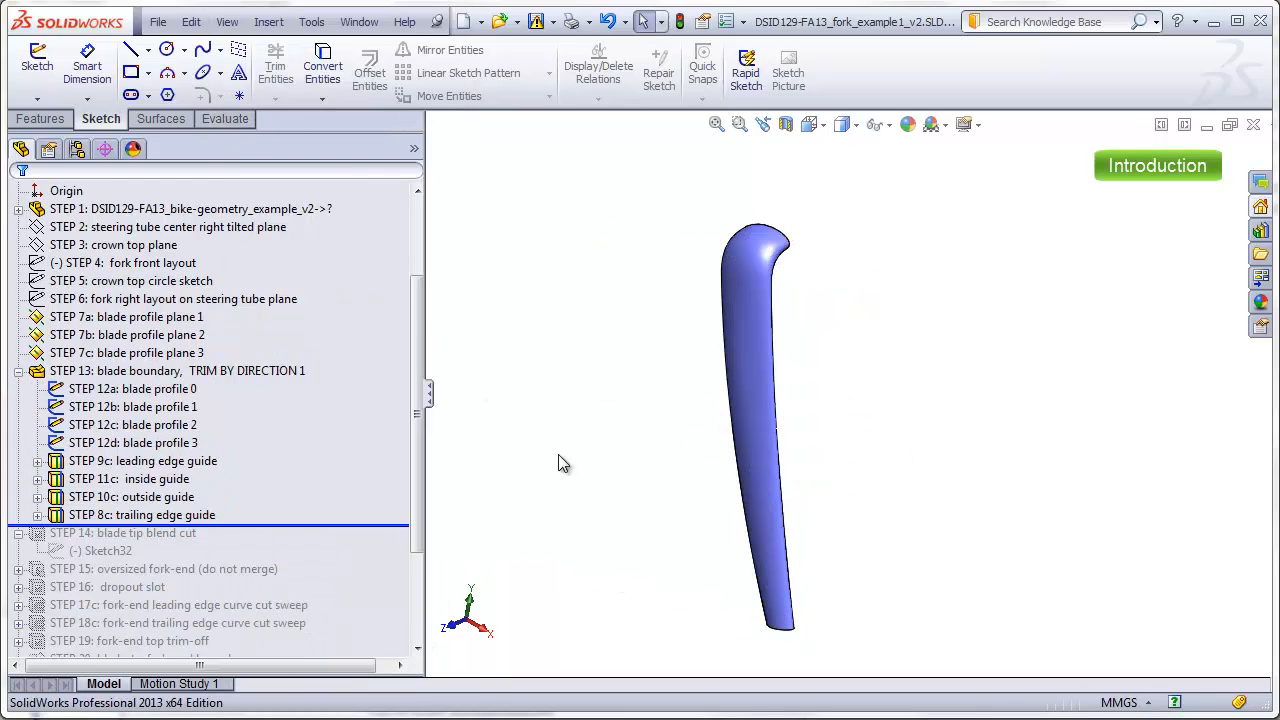
- Inspect the lower blade tip and roll the model forward past the STEP 14 blade tip blend cut
middle_drag(673, 605, 618, 560)
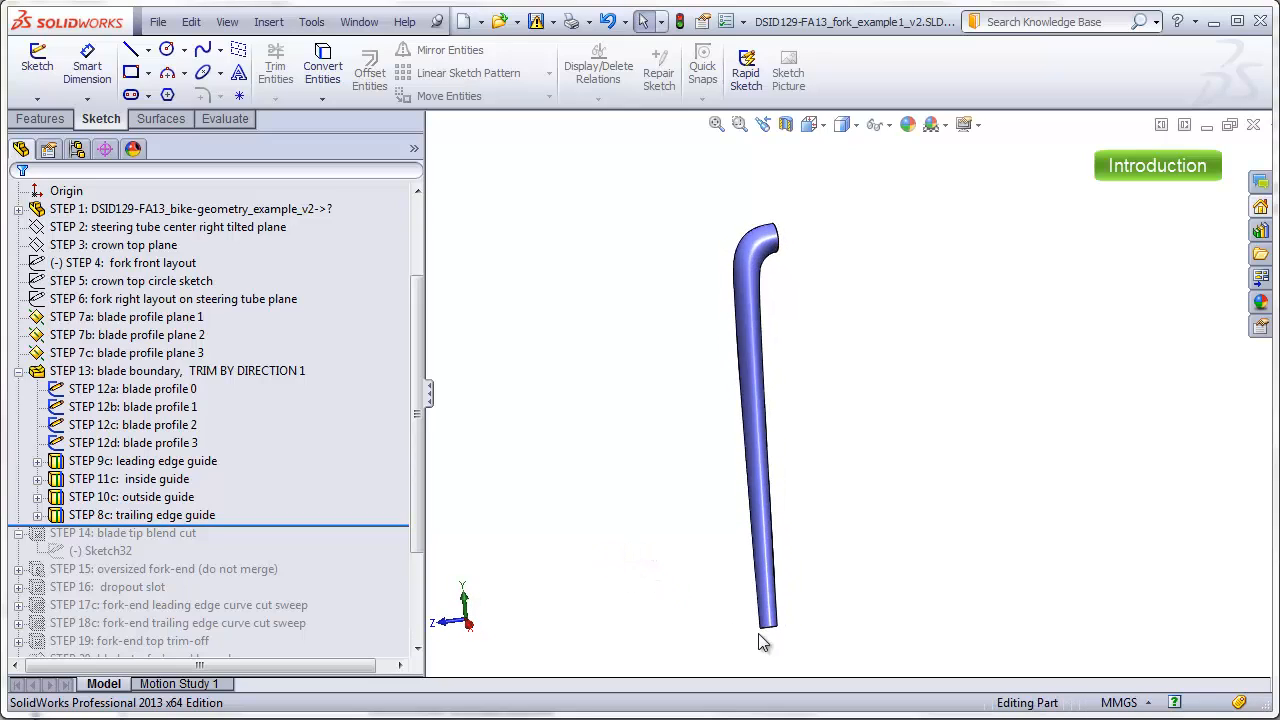
scroll(790, 624, down, 1)
scroll(789, 623, down, 5)
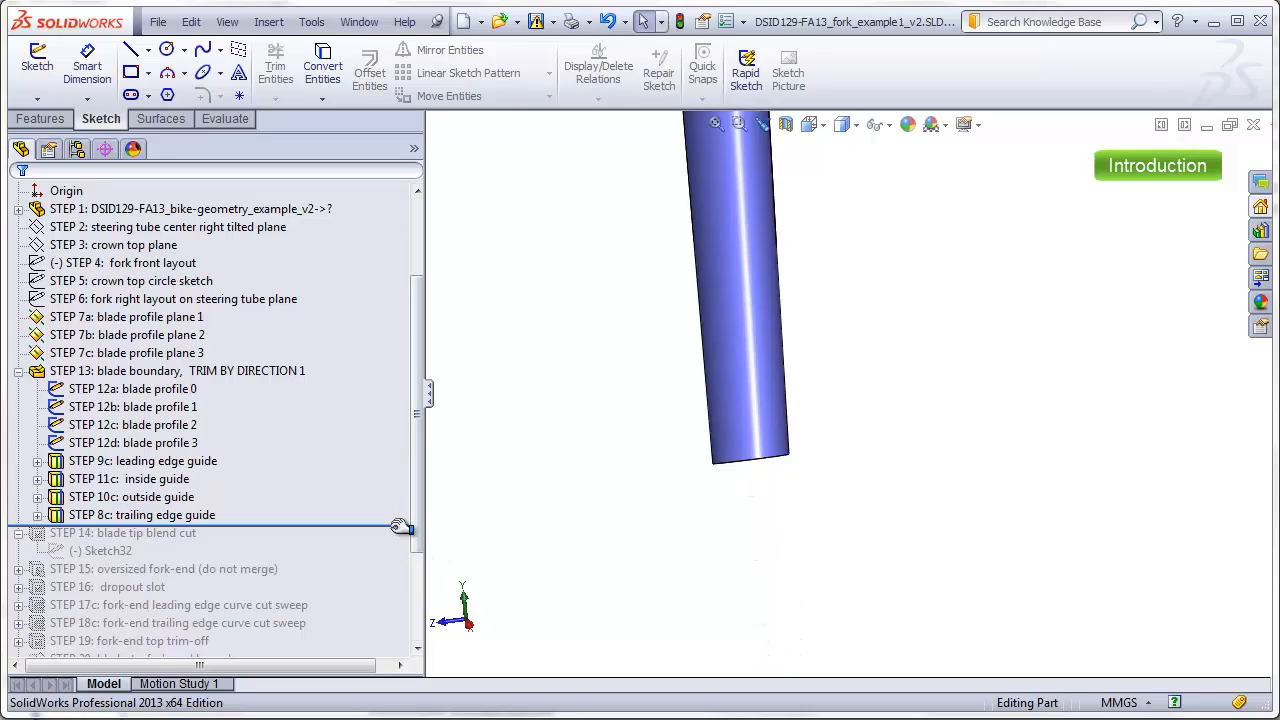
drag(400, 527, 400, 561)
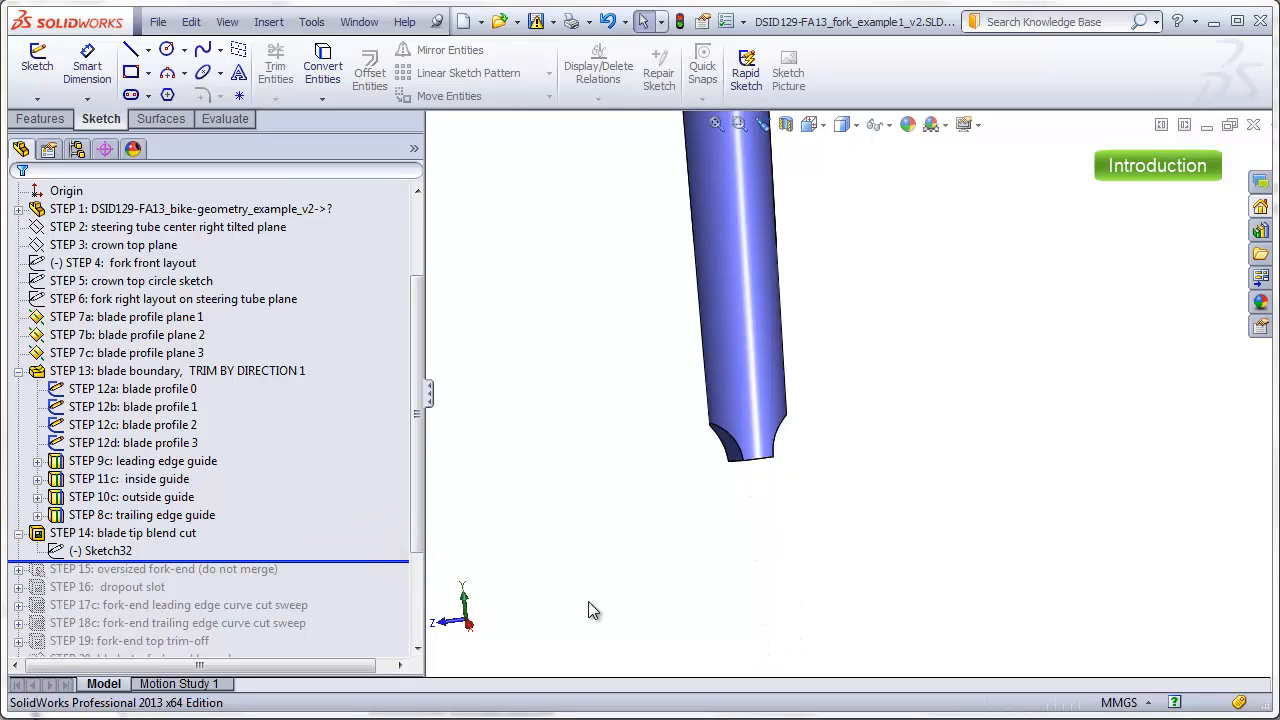
key(ctrl+1)
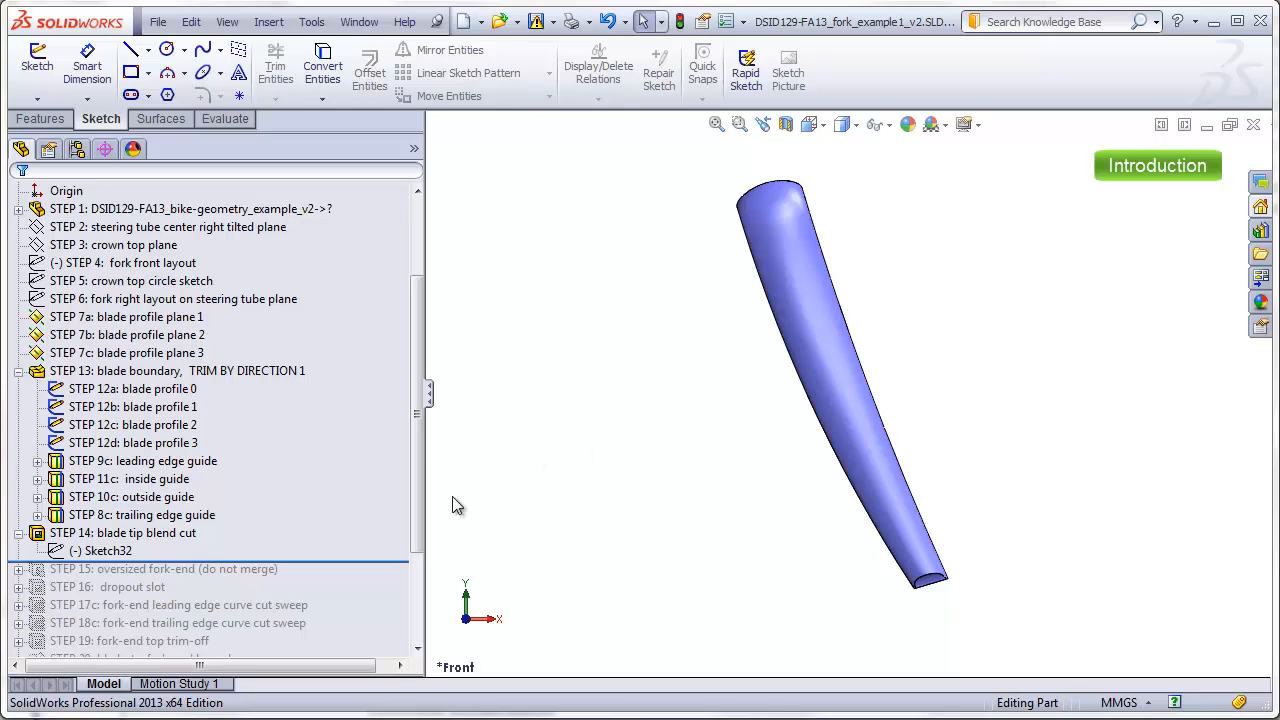
- Roll the model back to just after STEP 6 and create a plane perpendicular to the Front Plane through the upper fork front layout cross line
drag(393, 560, 357, 313)
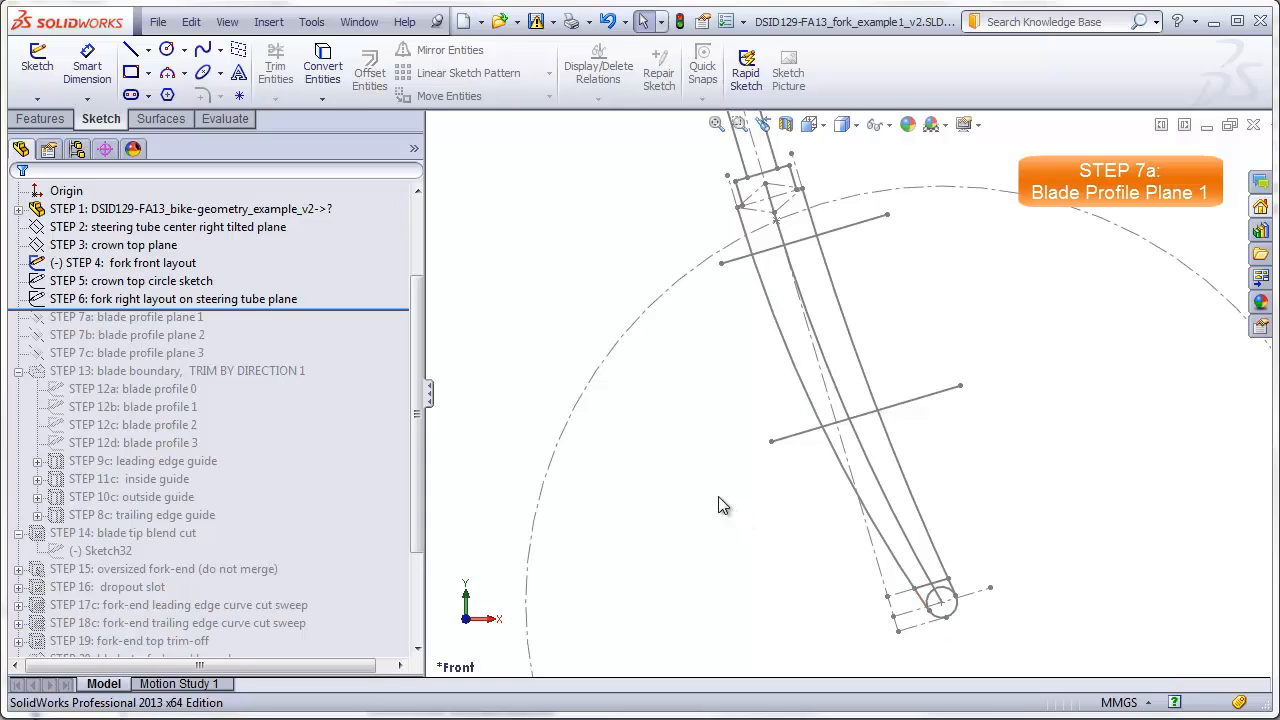
click(29, 121)
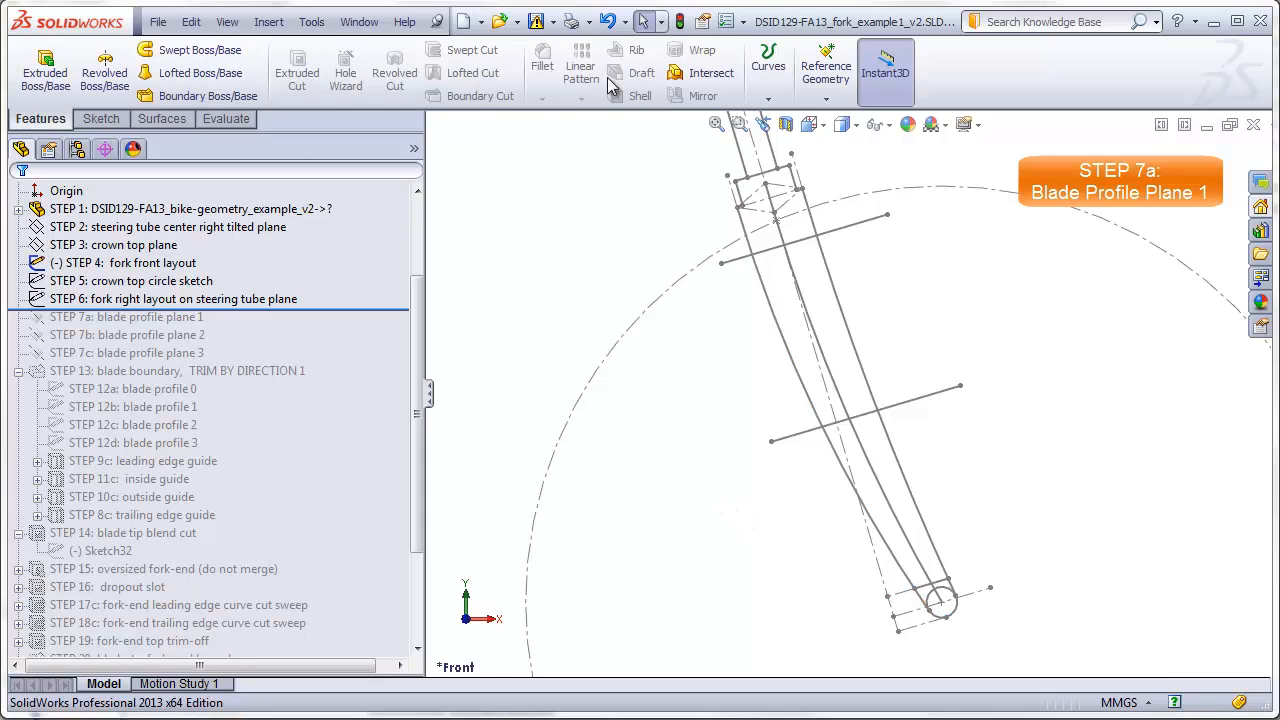
click(835, 83)
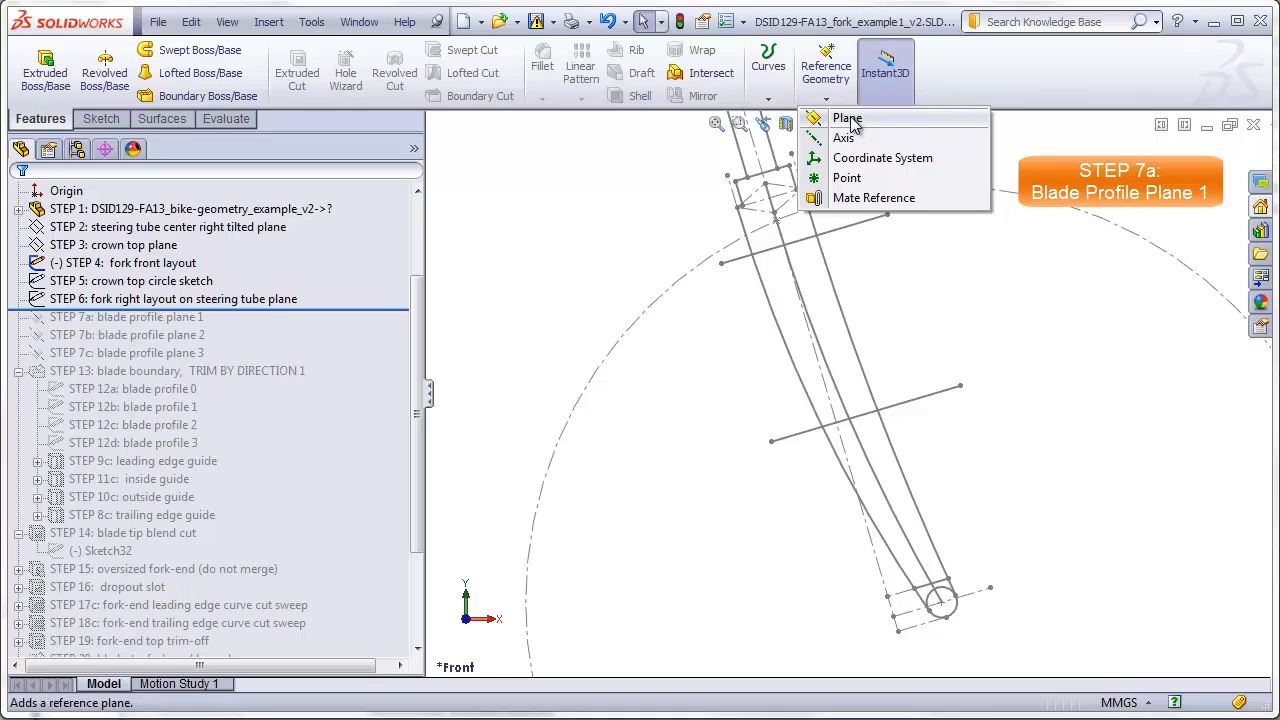
click(868, 115)
click(432, 148)
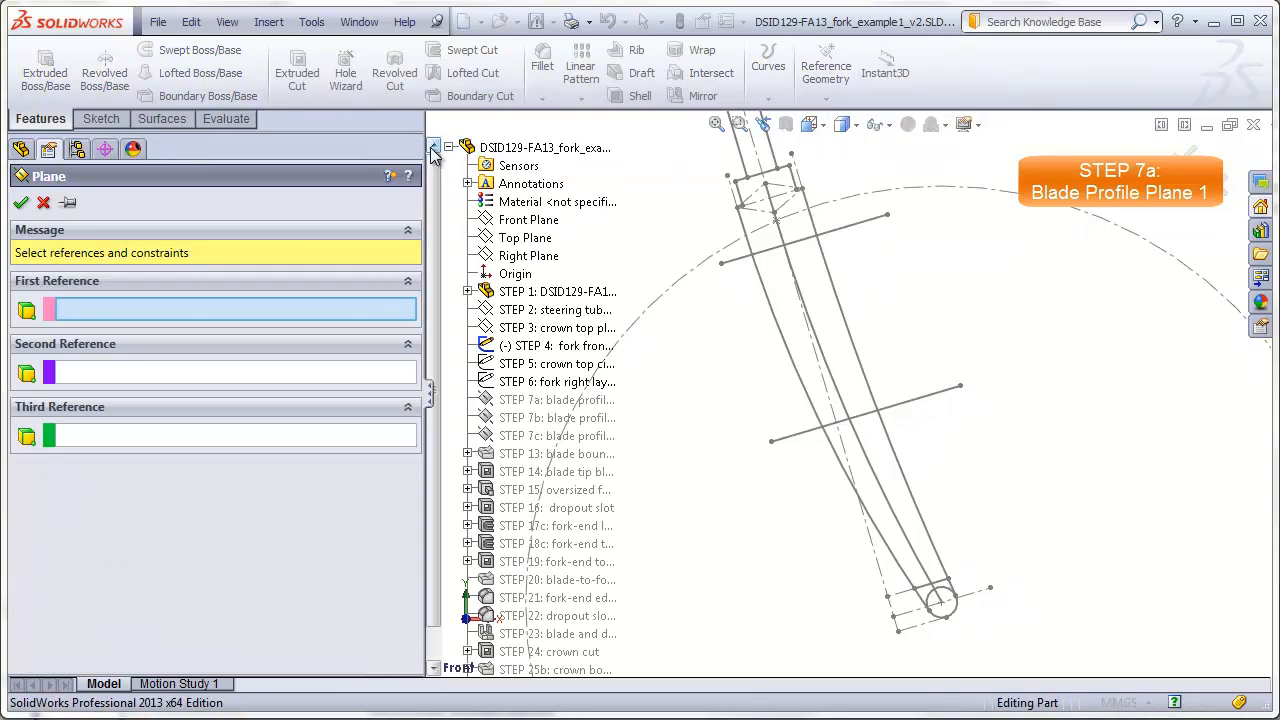
click(520, 220)
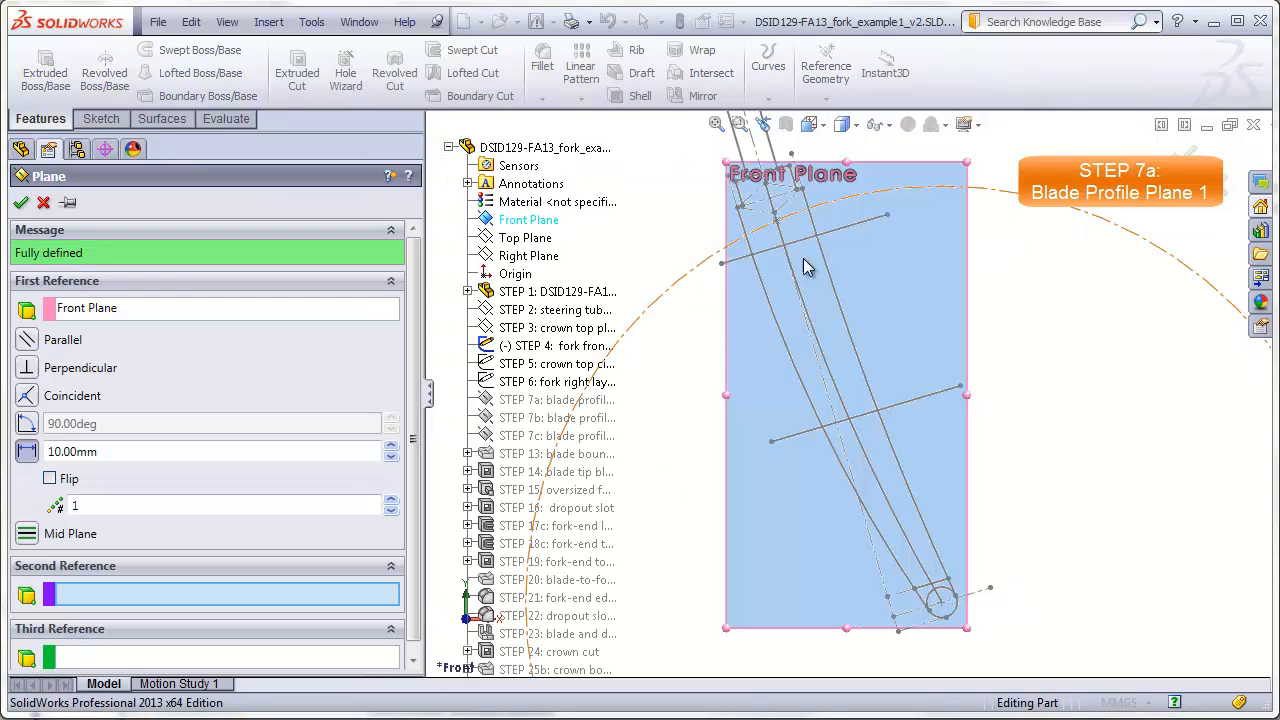
click(846, 224)
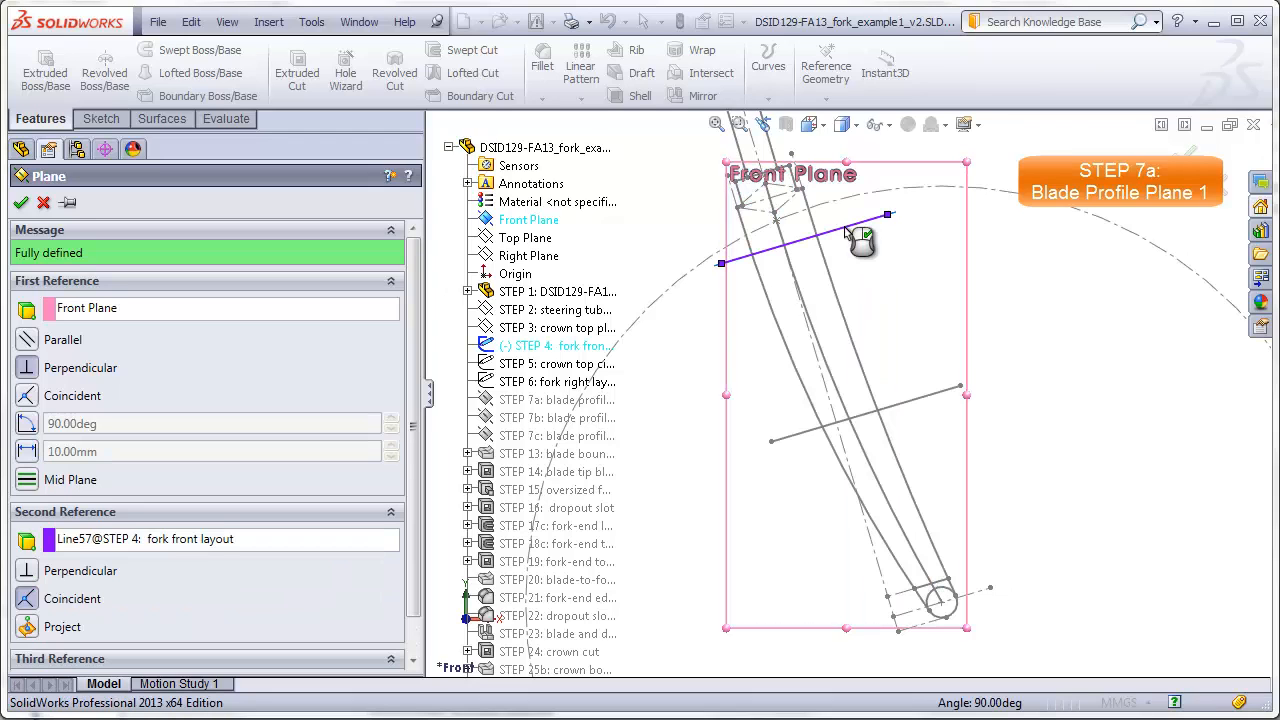
click(20, 202)
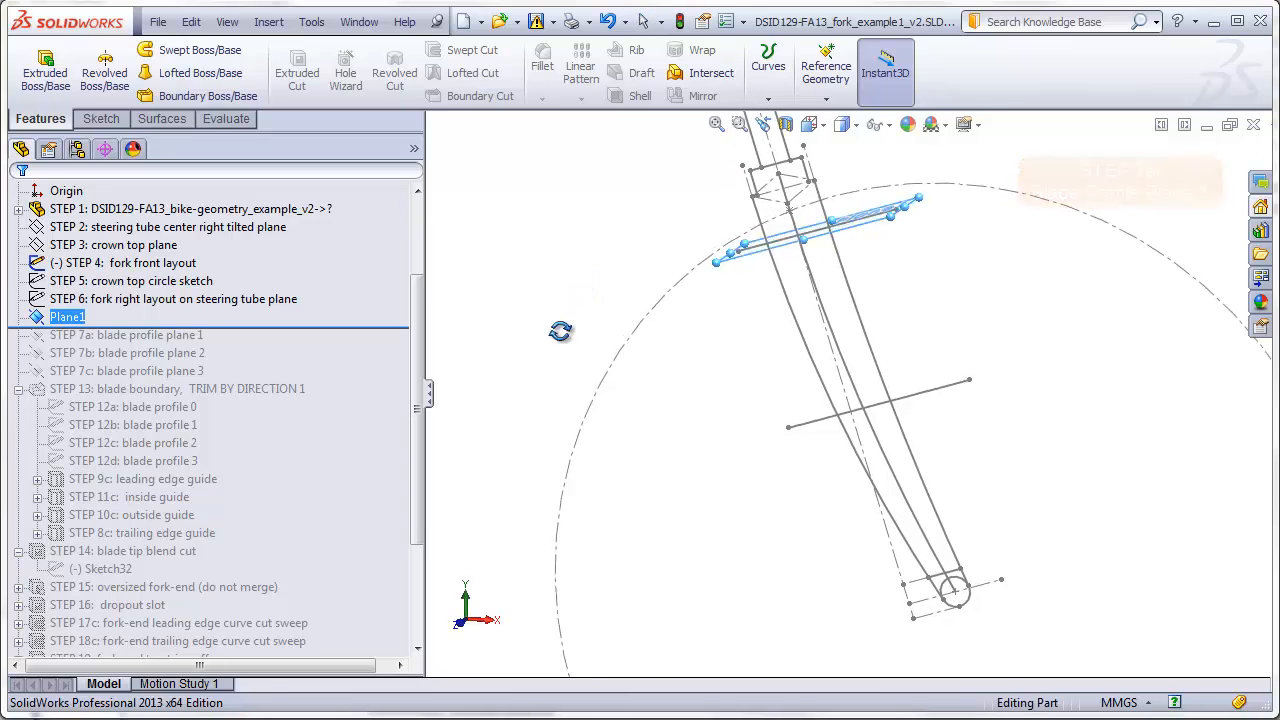
- Create a second plane perpendicular to the Front Plane and coincident with the middle cross line of the fork front layout sketch
click(826, 72)
click(845, 121)
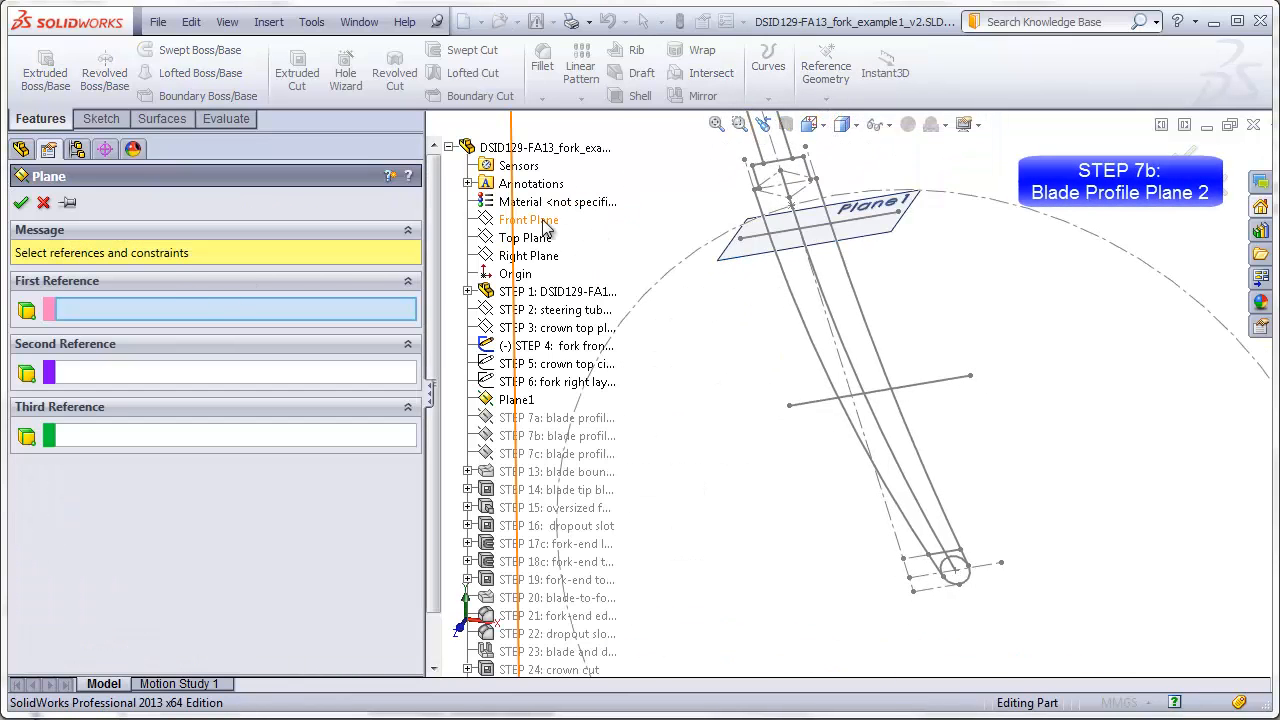
click(530, 221)
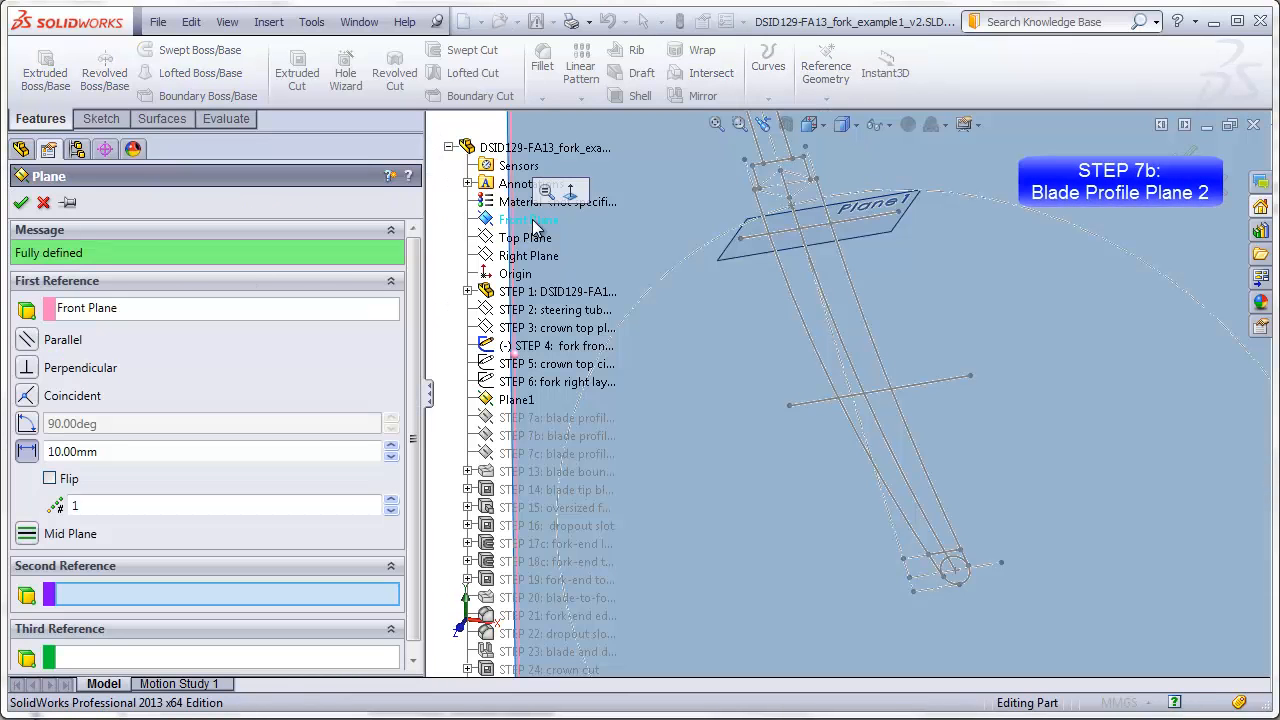
click(829, 405)
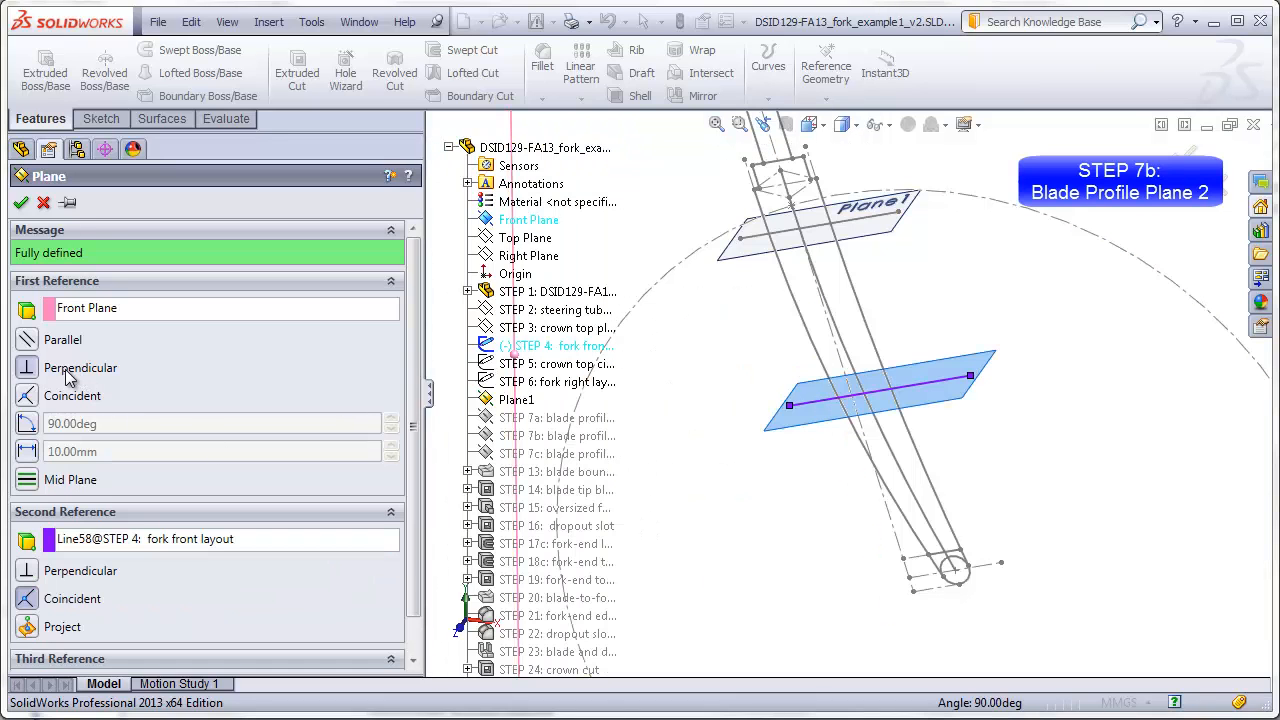
click(20, 202)
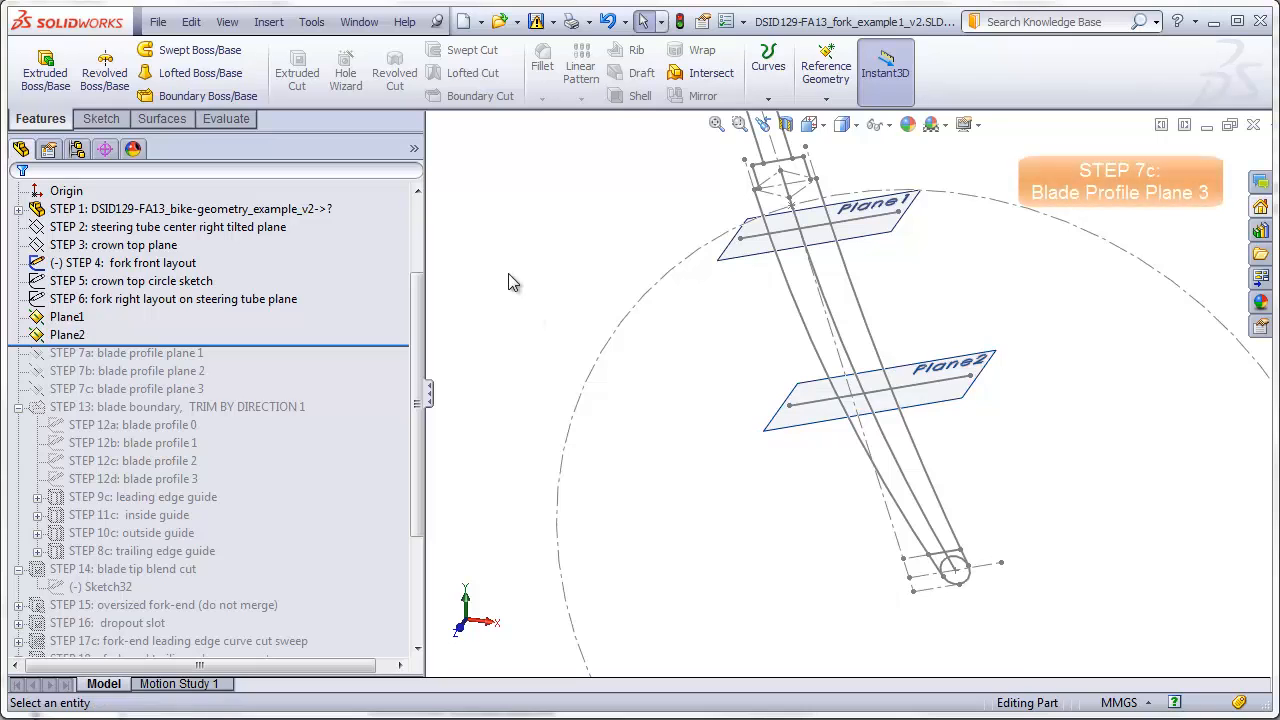
- Create a third plane perpendicular to the Front Plane and coincident with the short line at the blade's lower end
click(826, 90)
click(929, 114)
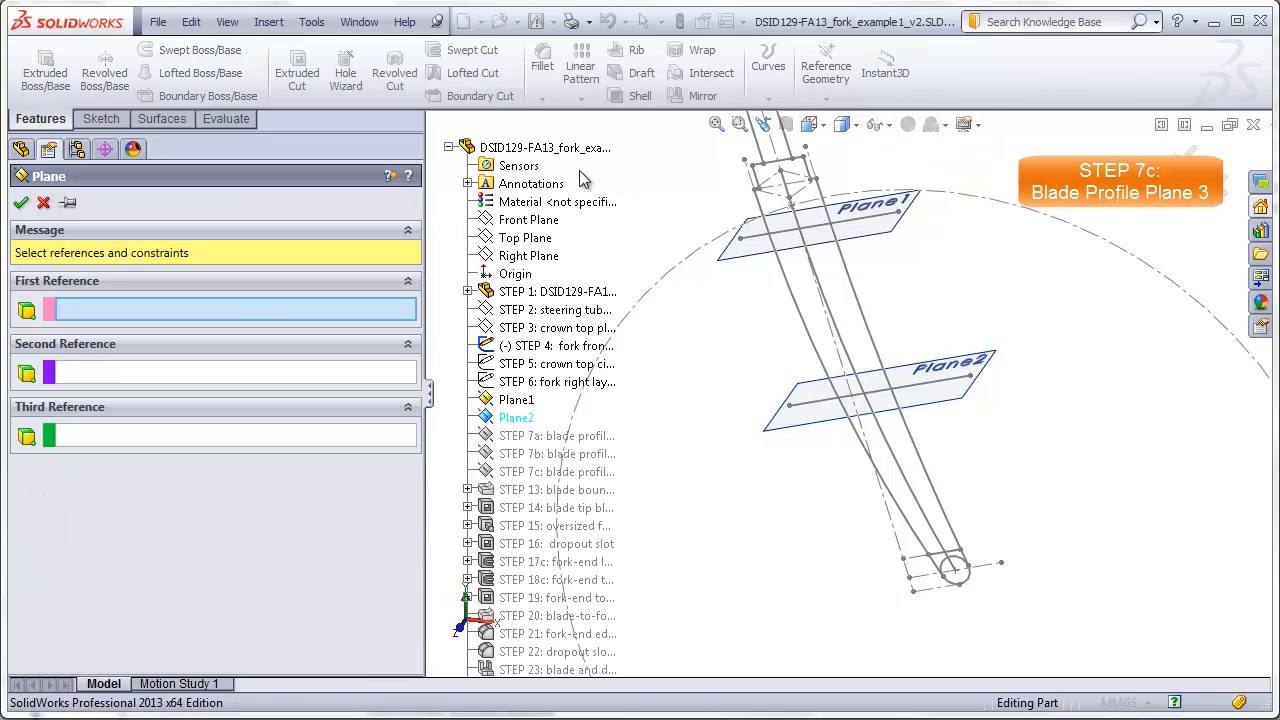
click(526, 220)
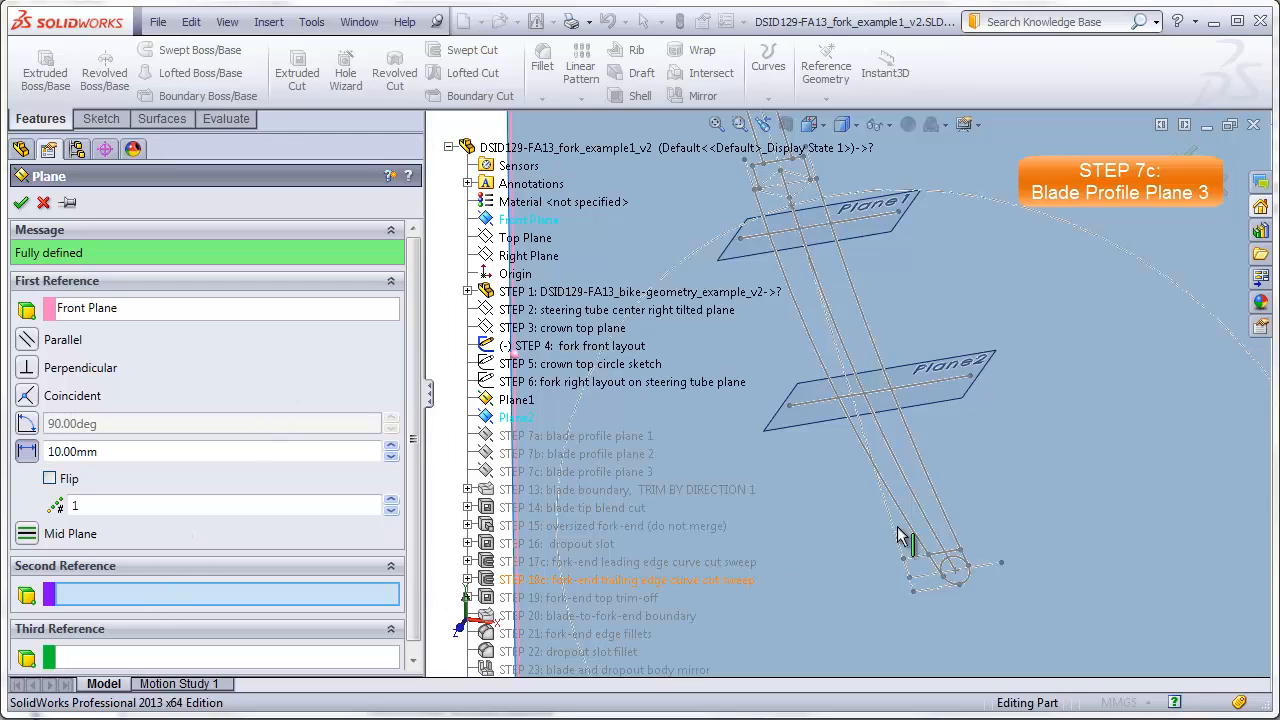
click(950, 552)
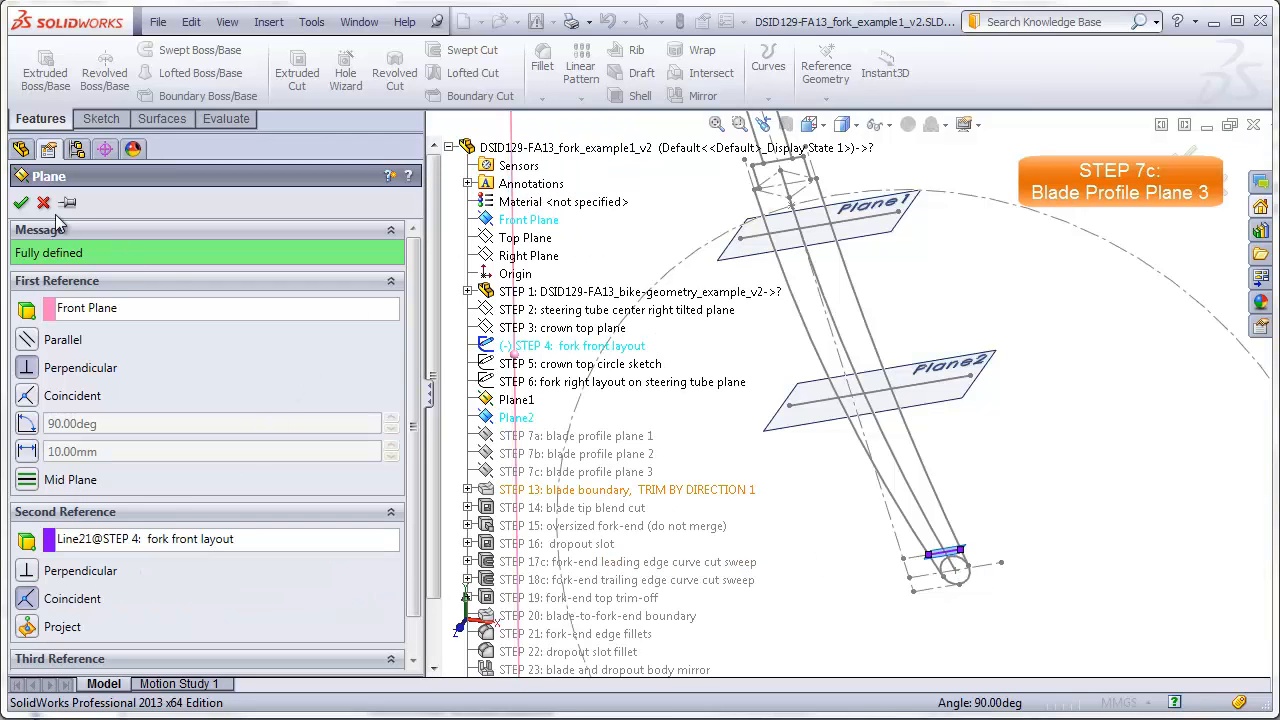
key(Return)
click(828, 576)
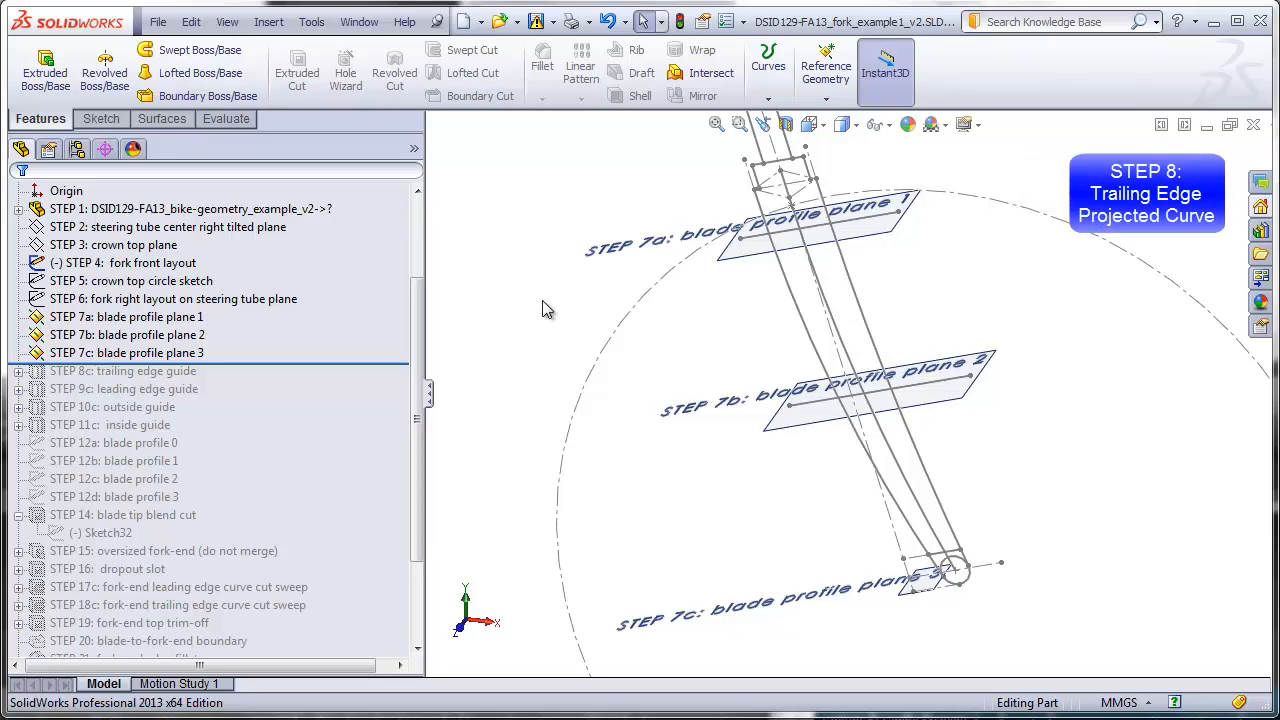
- Show the STEP 6 fork right layout sketch in the model
right_click(253, 302)
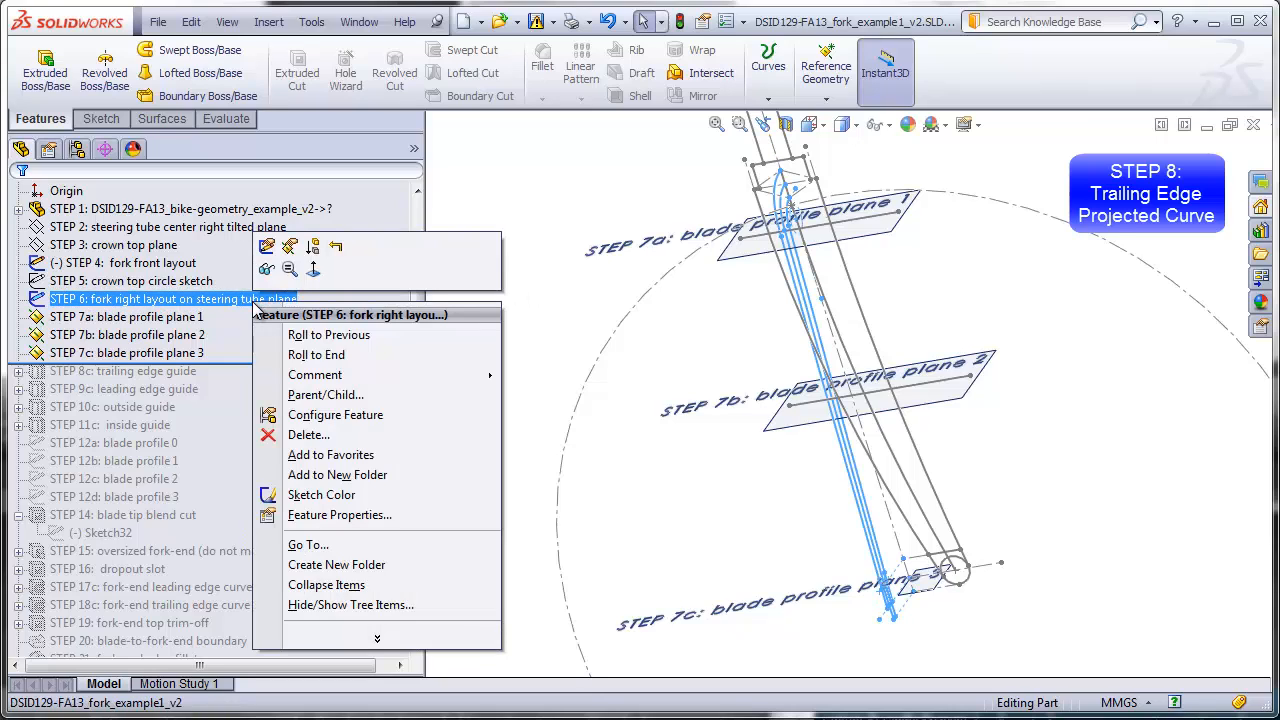
click(458, 306)
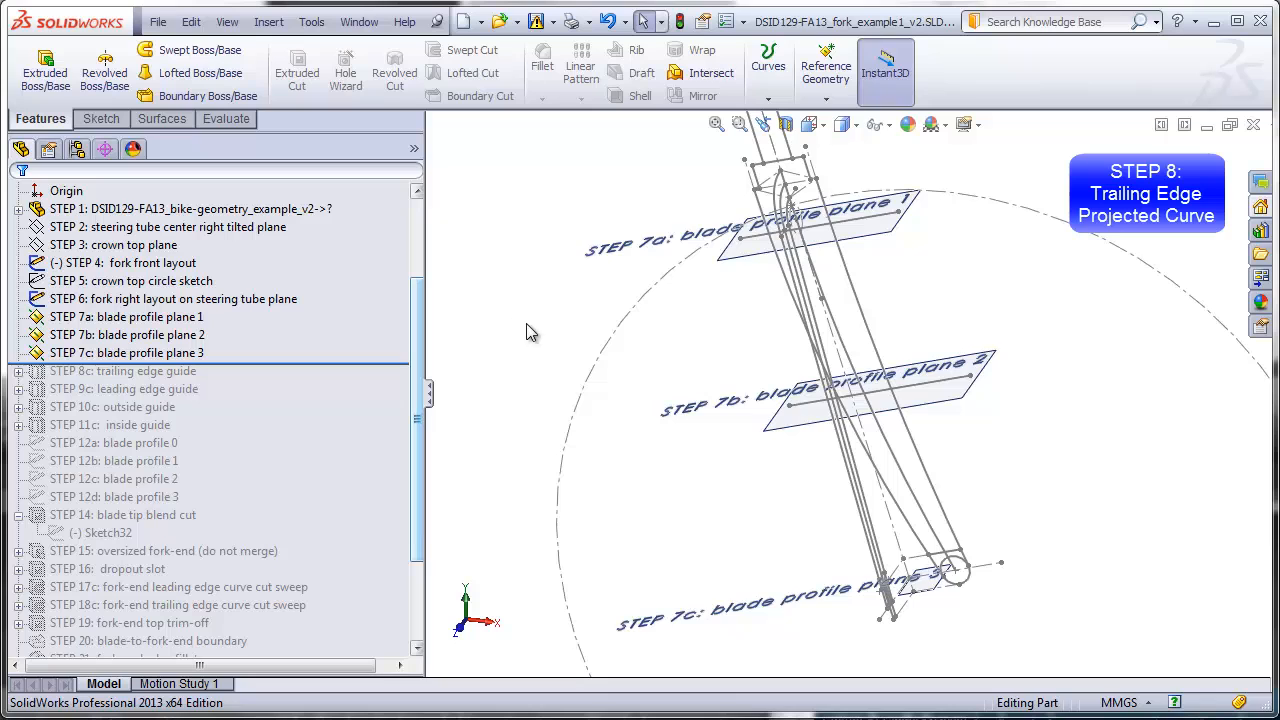
- Create a sketch on the Front Plane by converting the blade's trailing edge curve from the STEP 4 fork front layout
middle_drag(530, 332, 546, 249)
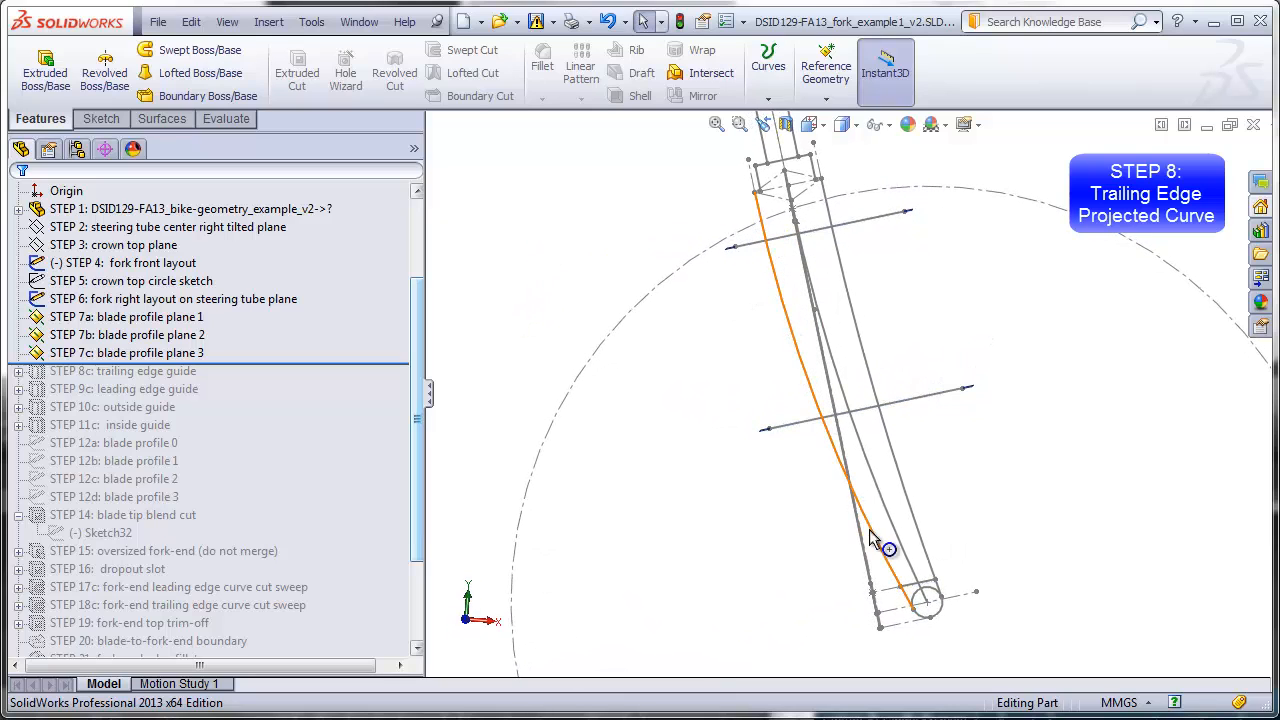
middle_drag(760, 468, 624, 491)
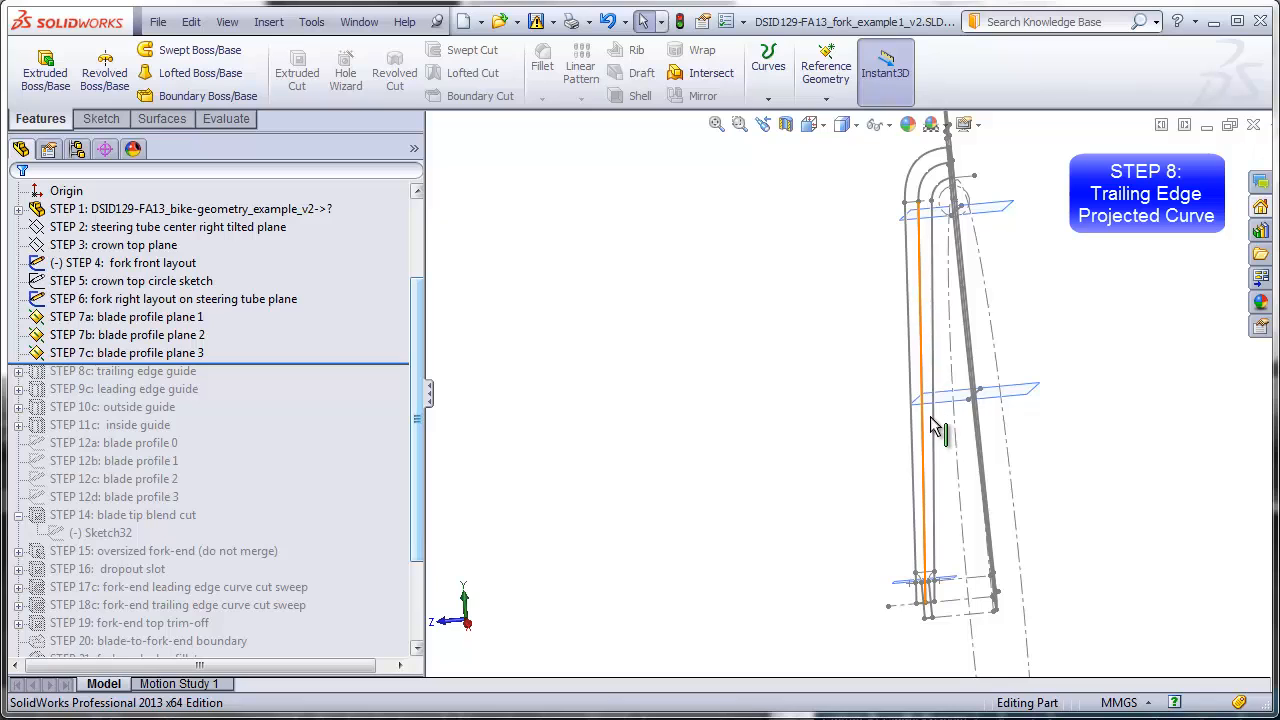
middle_drag(843, 426, 840, 368)
scroll(420, 325, up, 3)
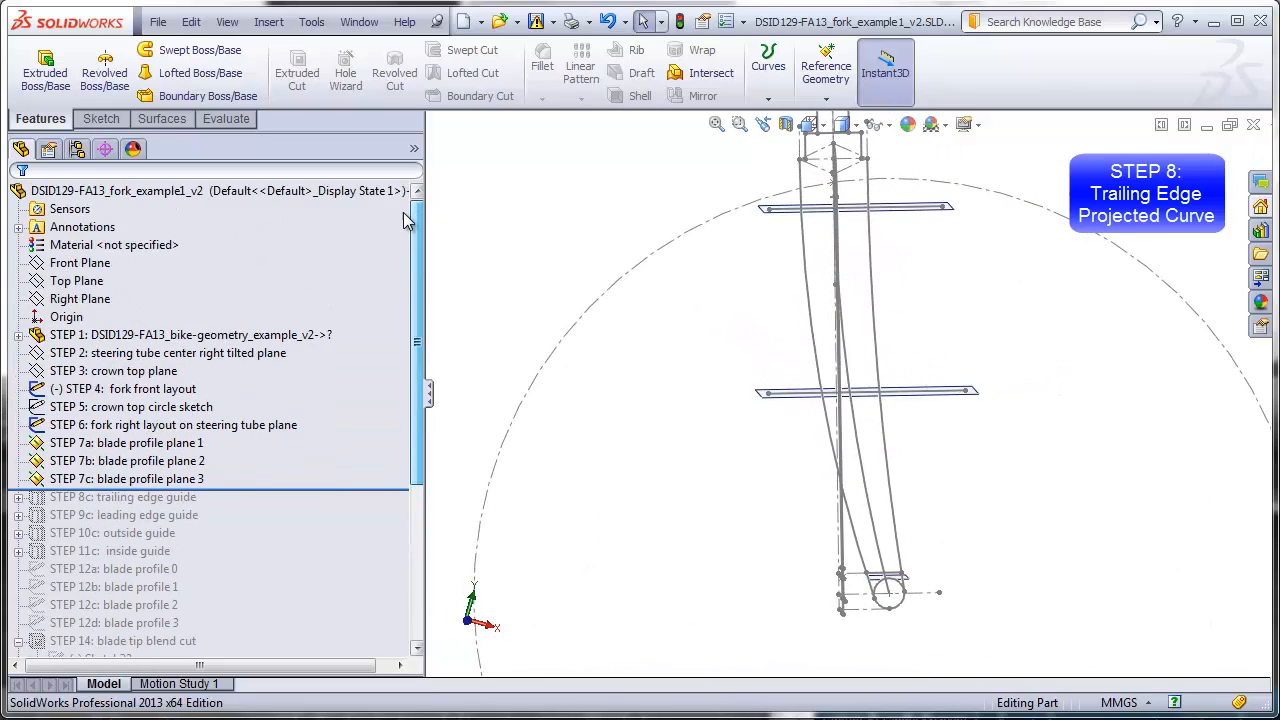
click(80, 262)
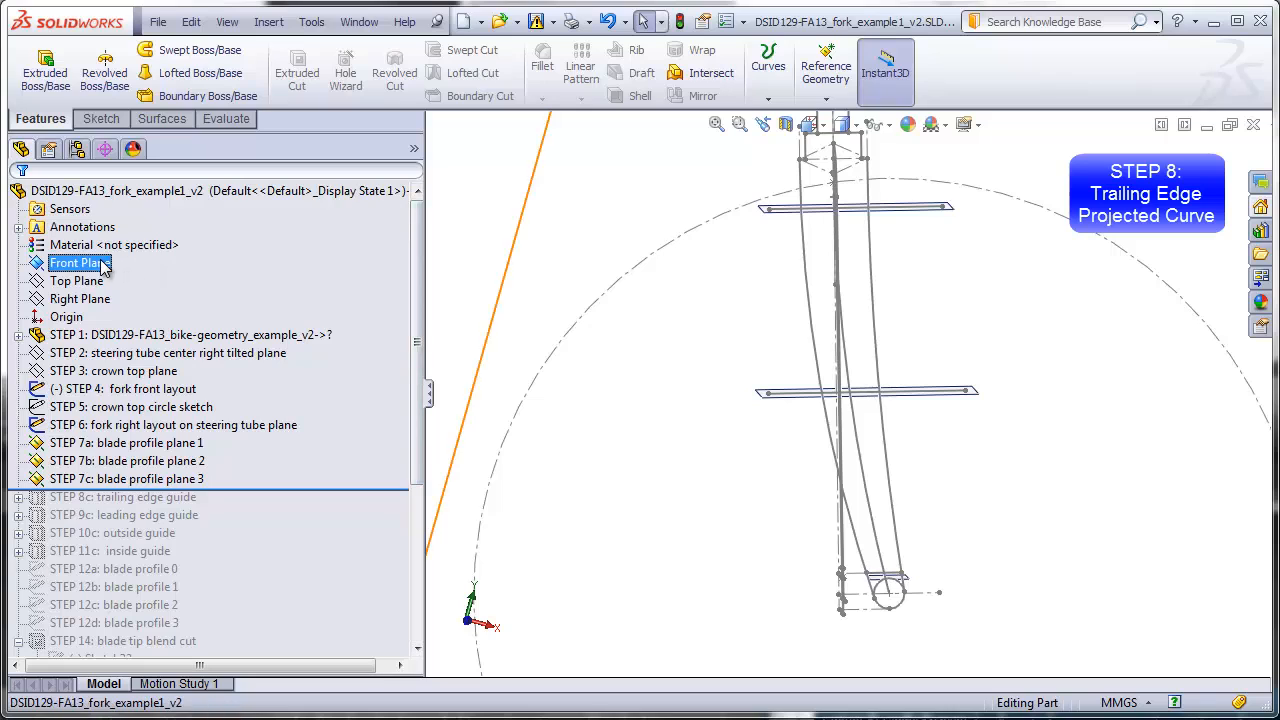
click(100, 119)
click(37, 68)
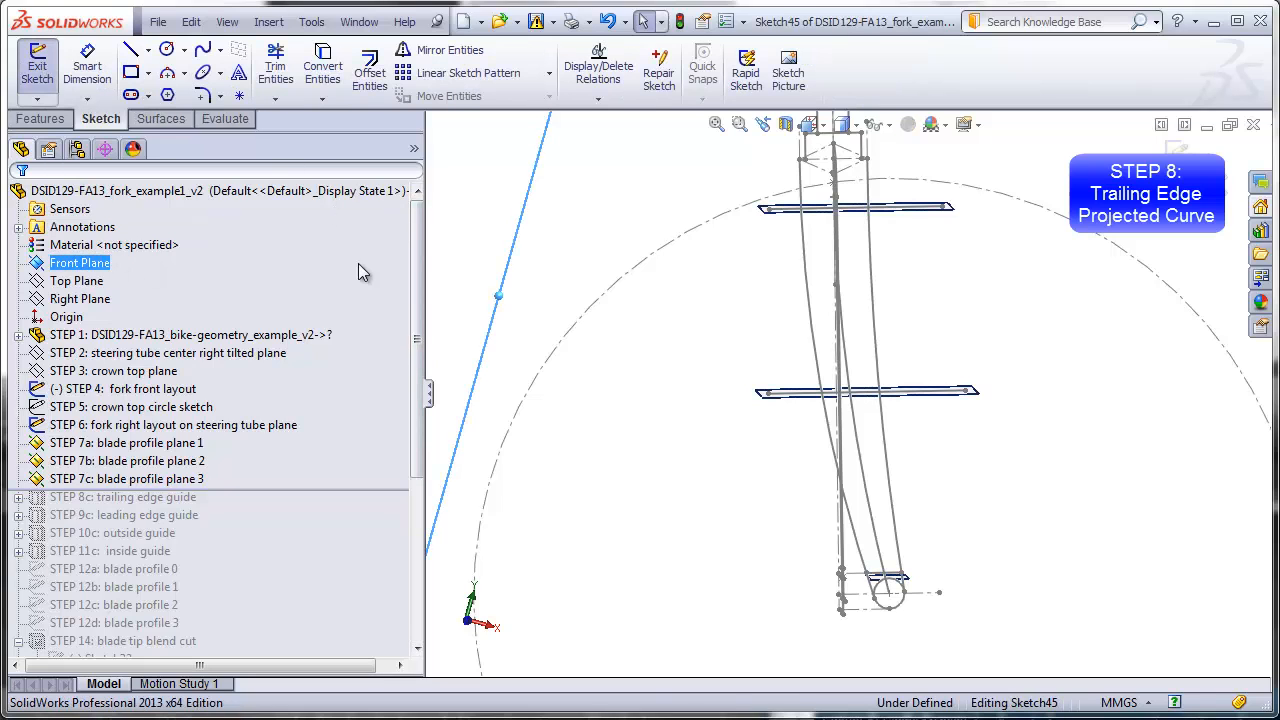
click(803, 267)
click(322, 68)
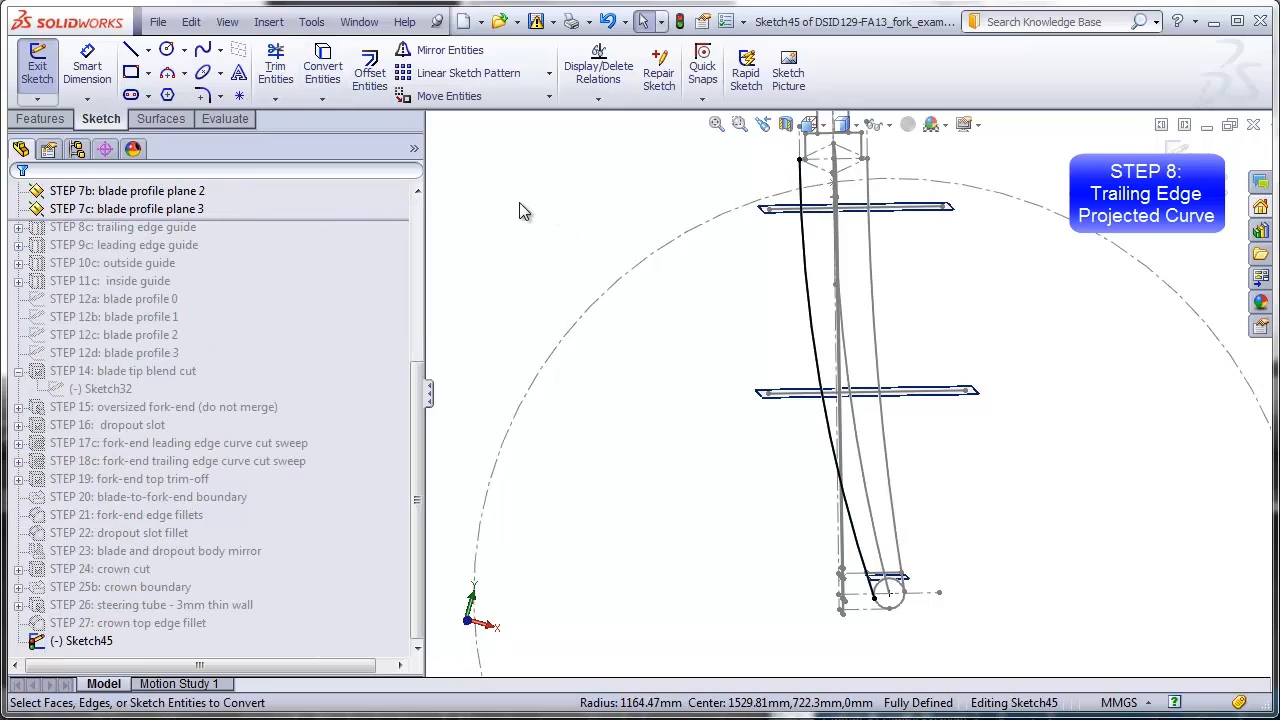
click(1177, 149)
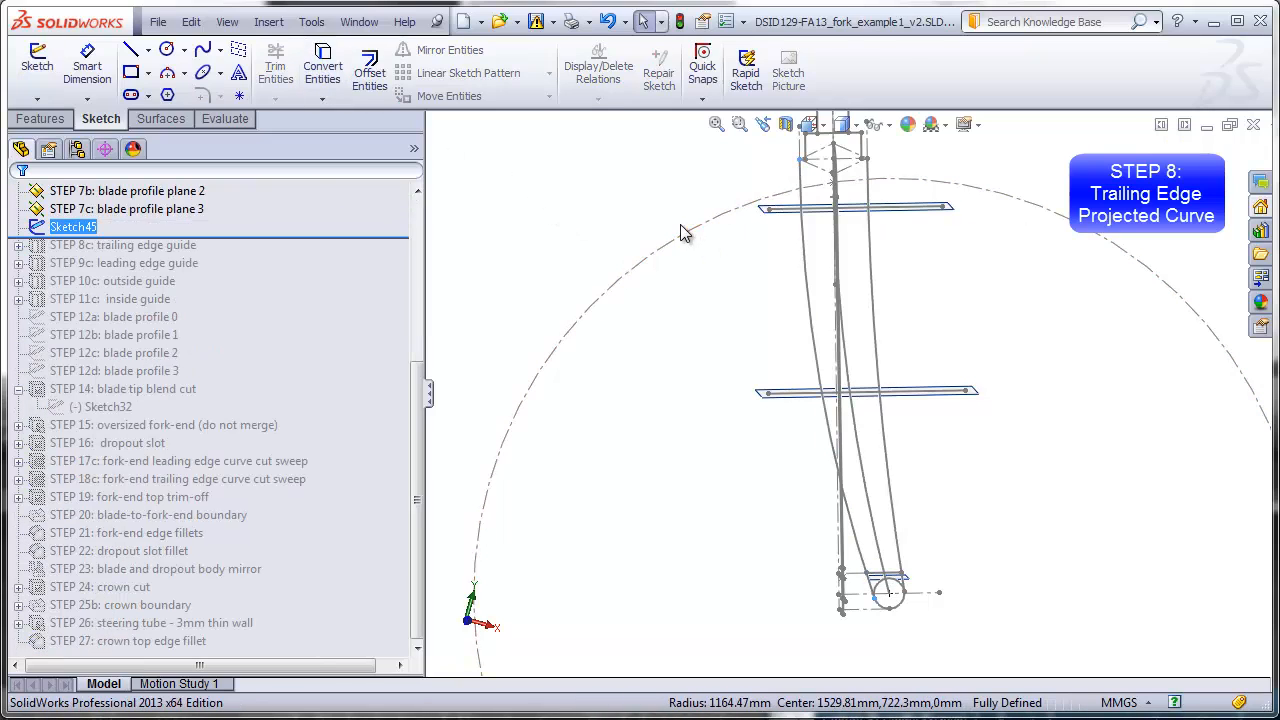
- Create a sketch on the STEP 2 steering tube plane by converting the middle blade line and its upper spline from the STEP 6 right layout
middle_drag(668, 225, 590, 236)
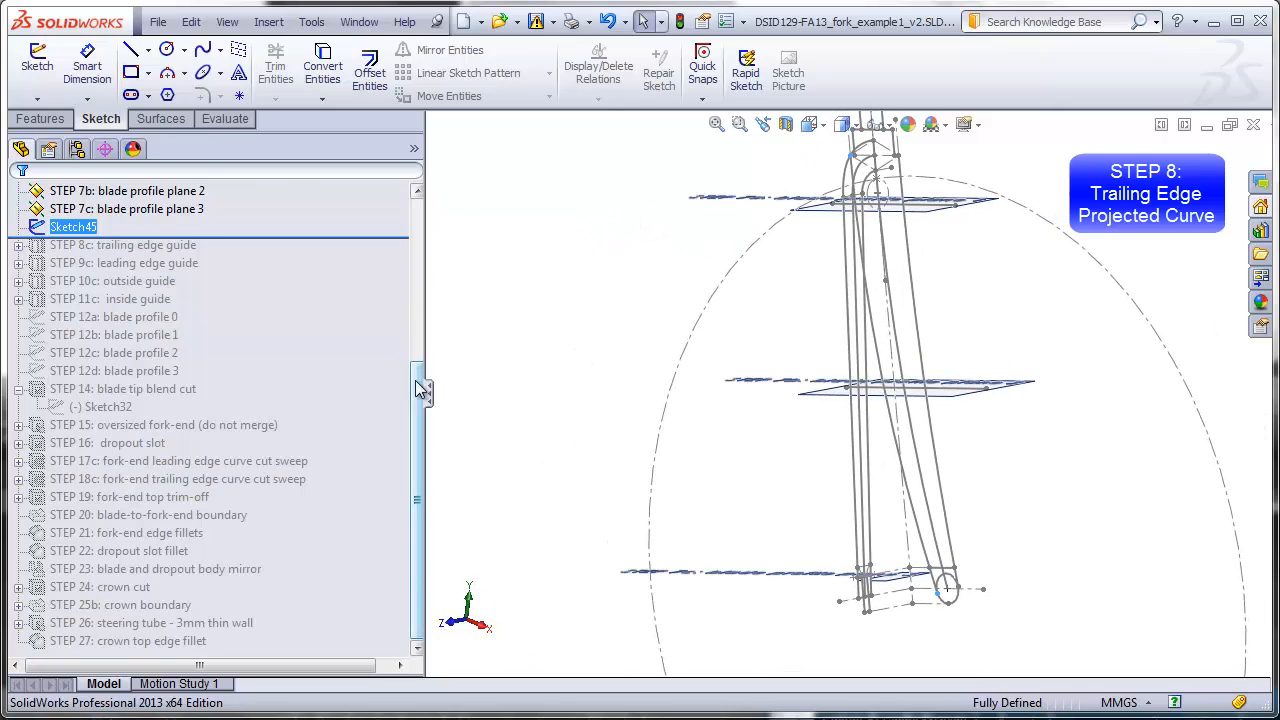
drag(417, 385, 417, 290)
scroll(417, 285, up, 1)
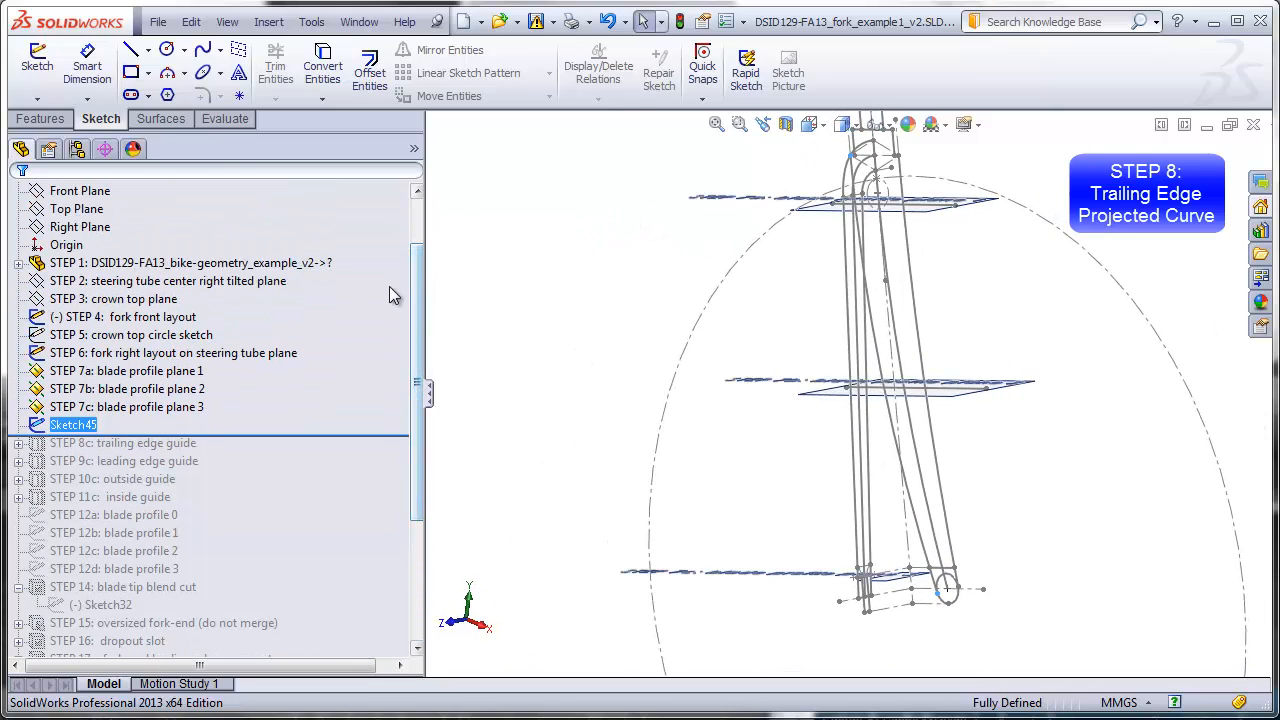
click(278, 282)
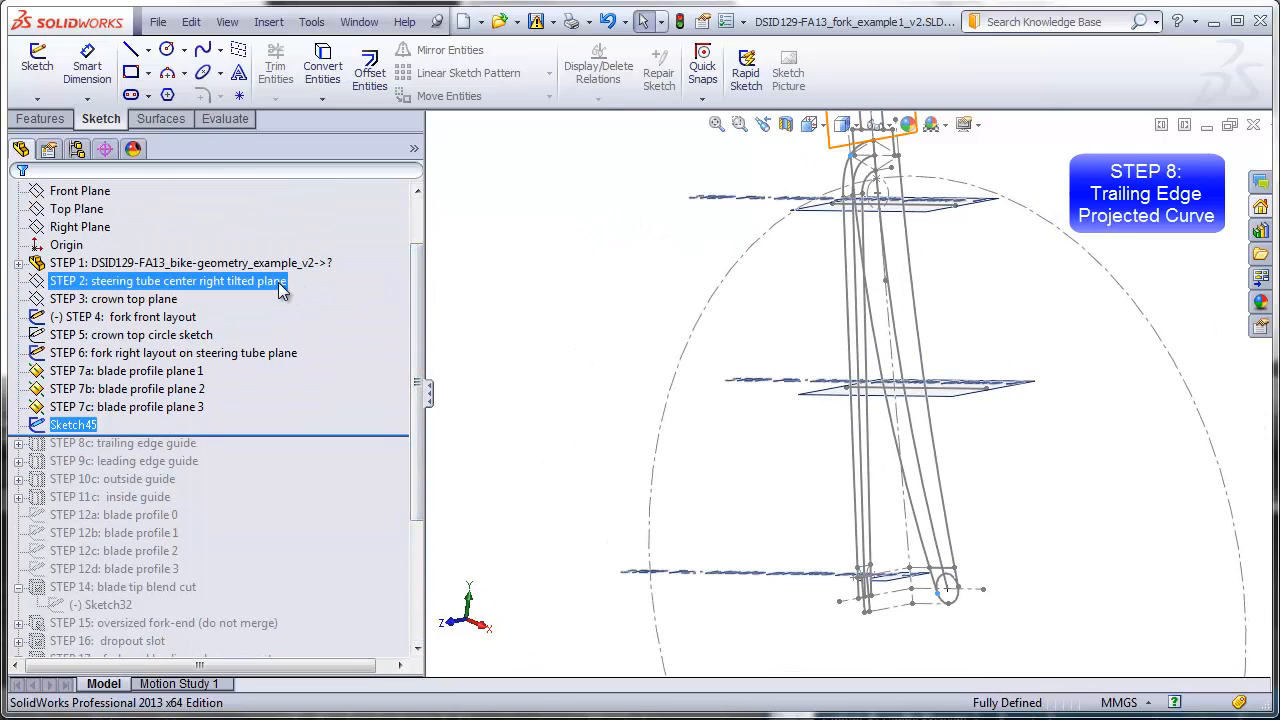
click(53, 67)
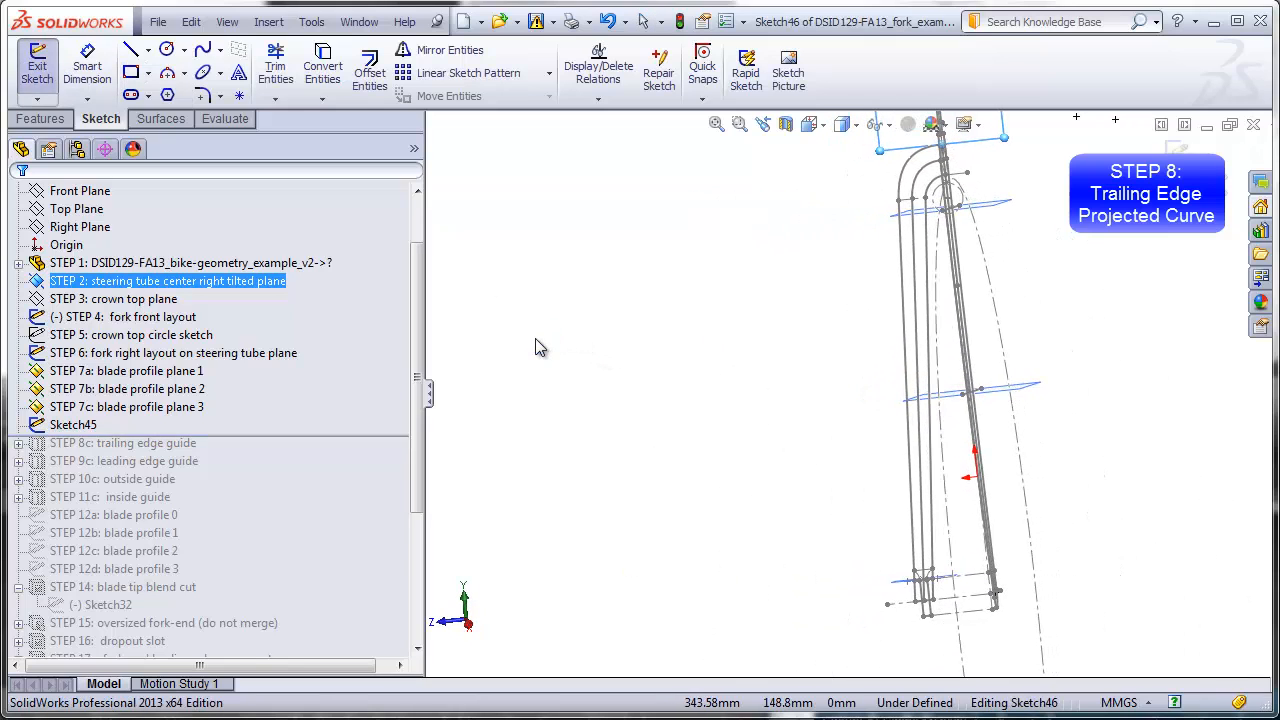
click(322, 70)
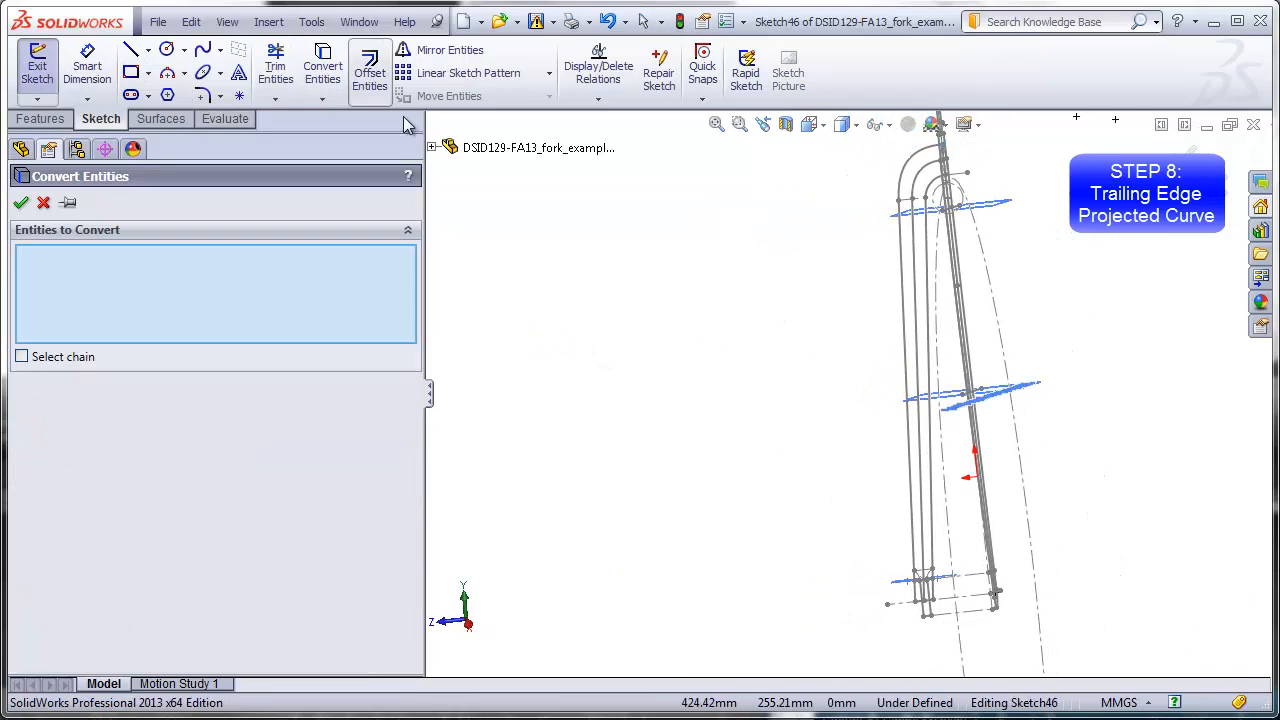
click(915, 192)
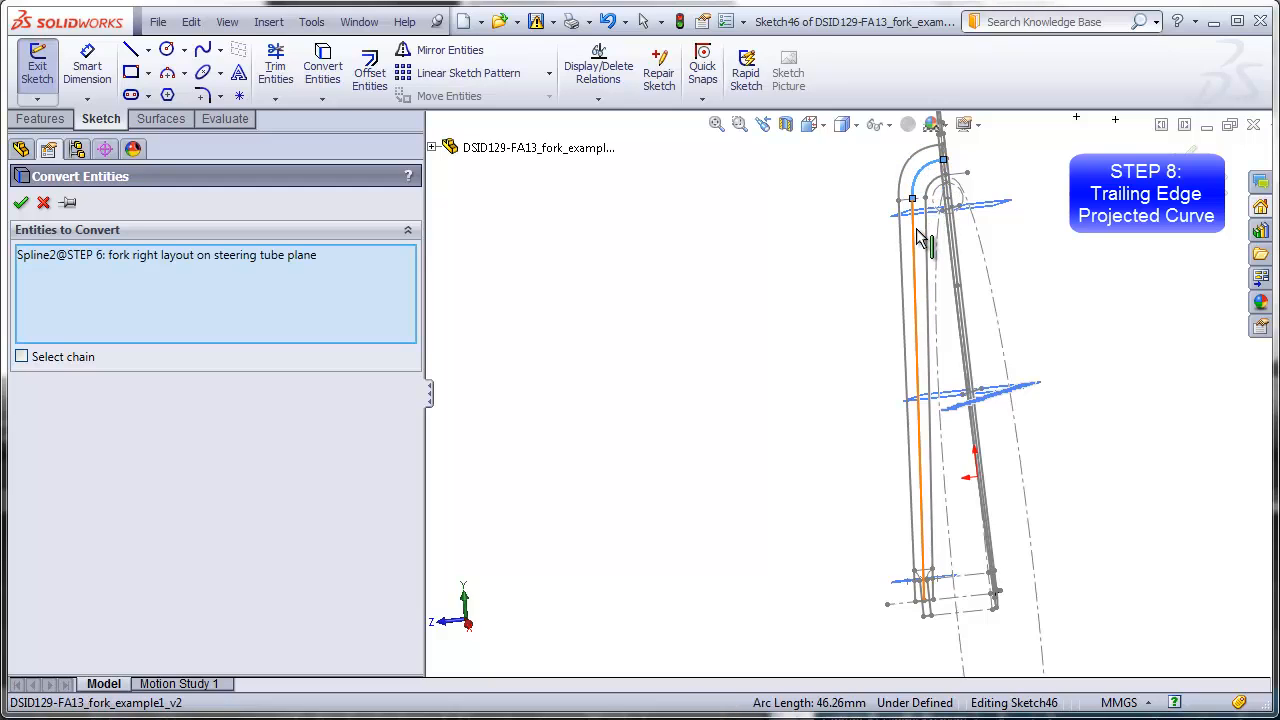
click(918, 237)
click(21, 202)
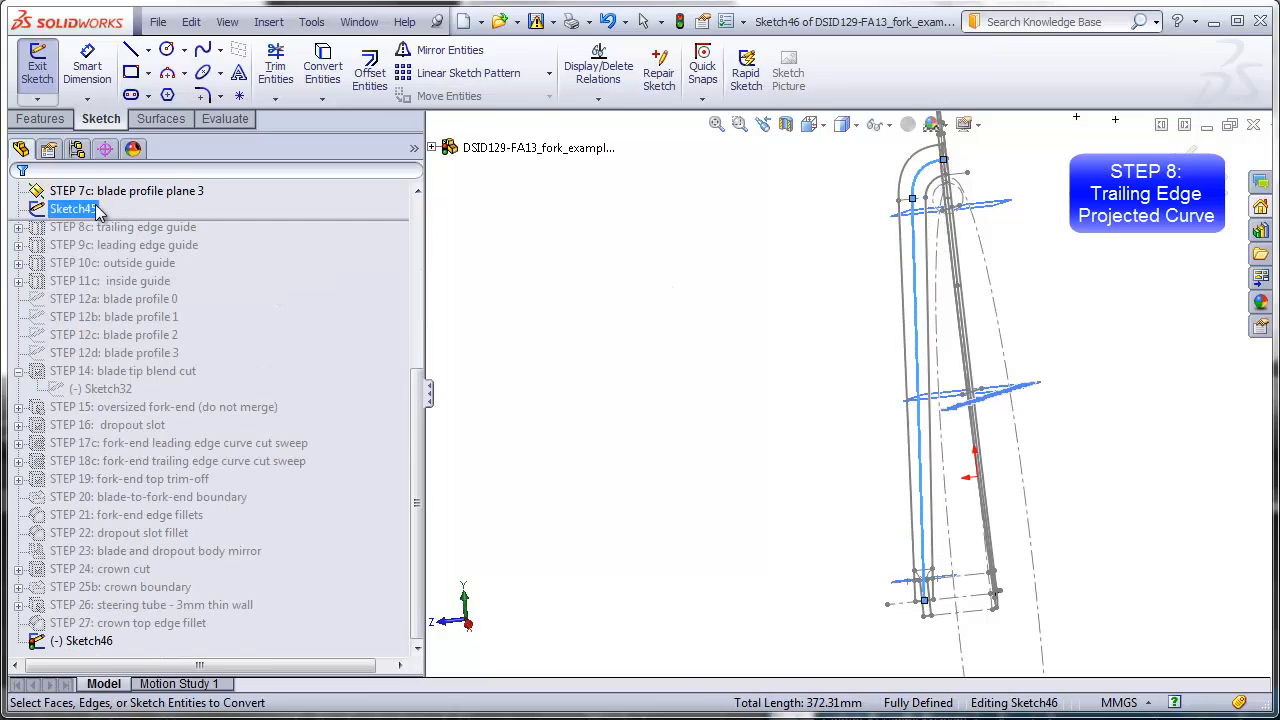
click(37, 72)
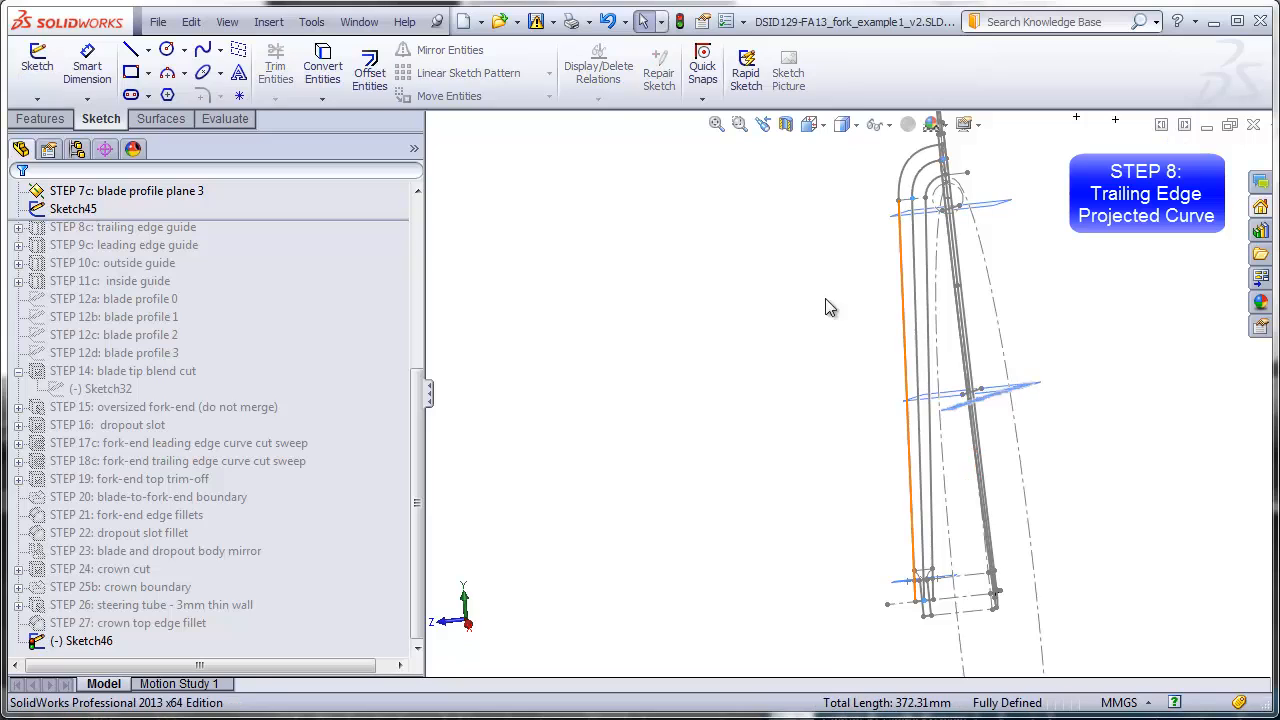
- Create the trailing edge guide as a projected curve, using Sketch on sketch with the two converted trailing edge sketches
middle_drag(733, 311, 771, 335)
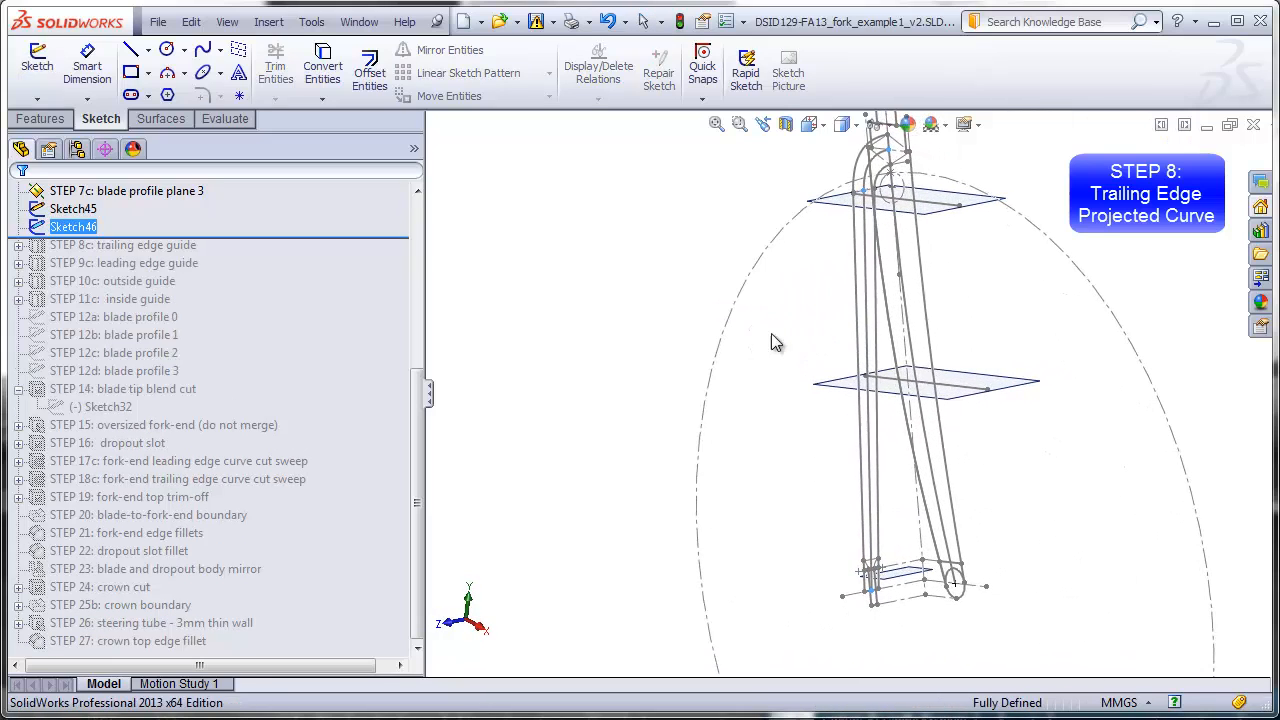
click(267, 22)
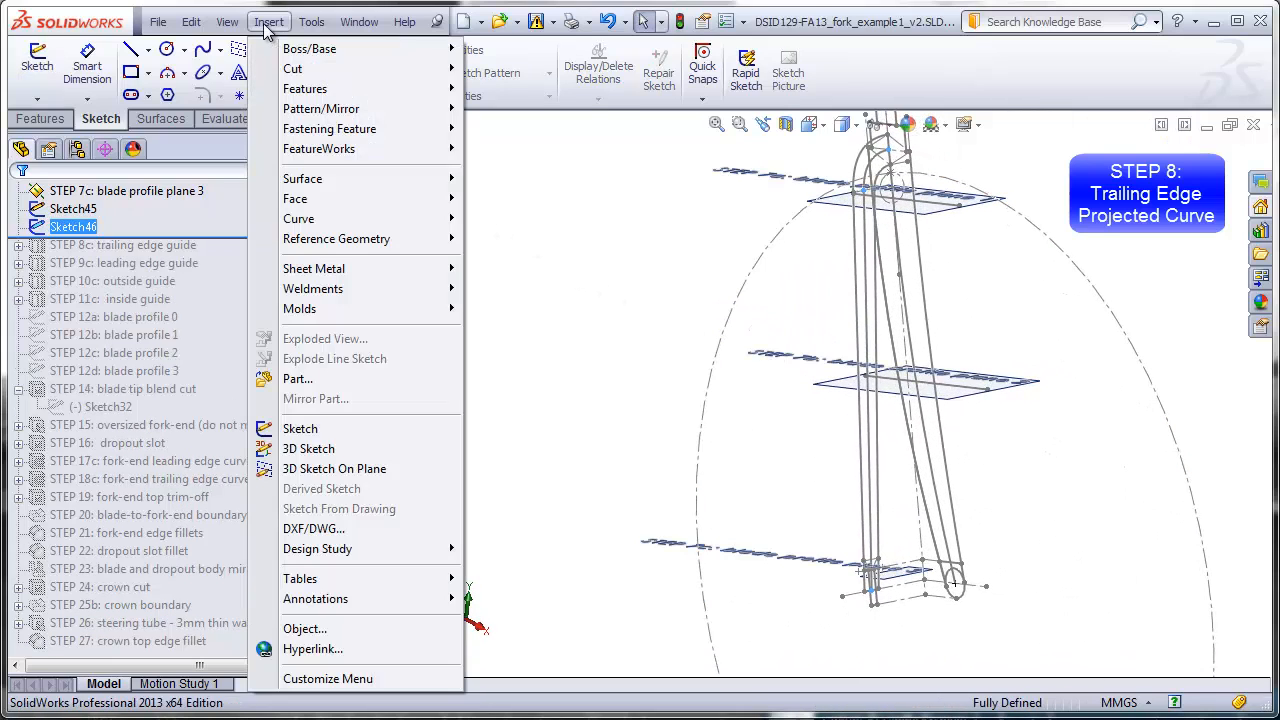
mouse_move(329, 221)
click(505, 251)
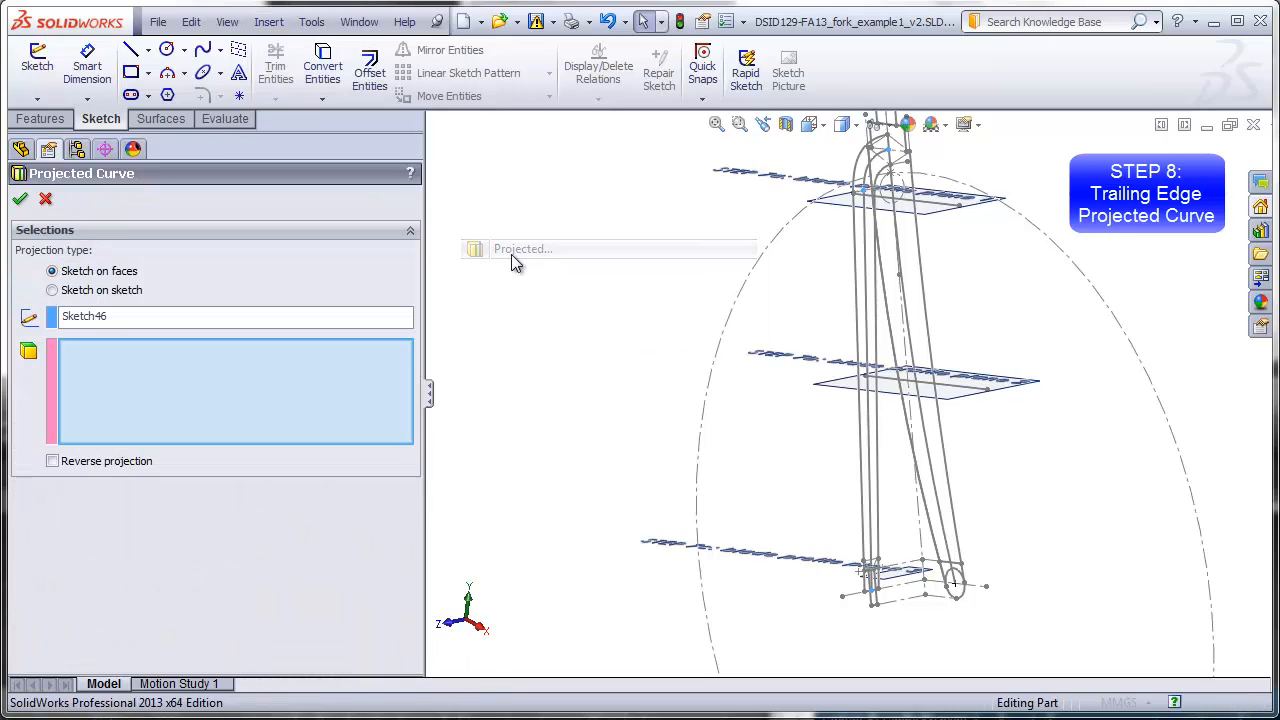
click(432, 147)
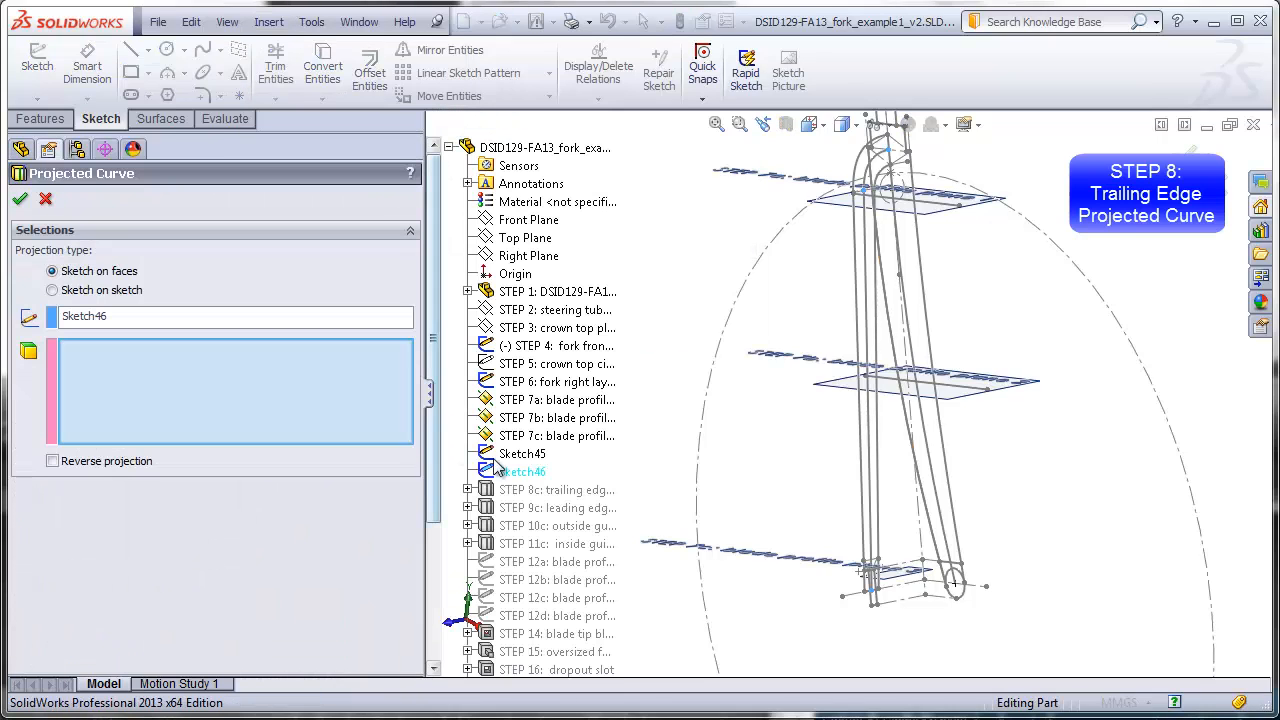
click(53, 290)
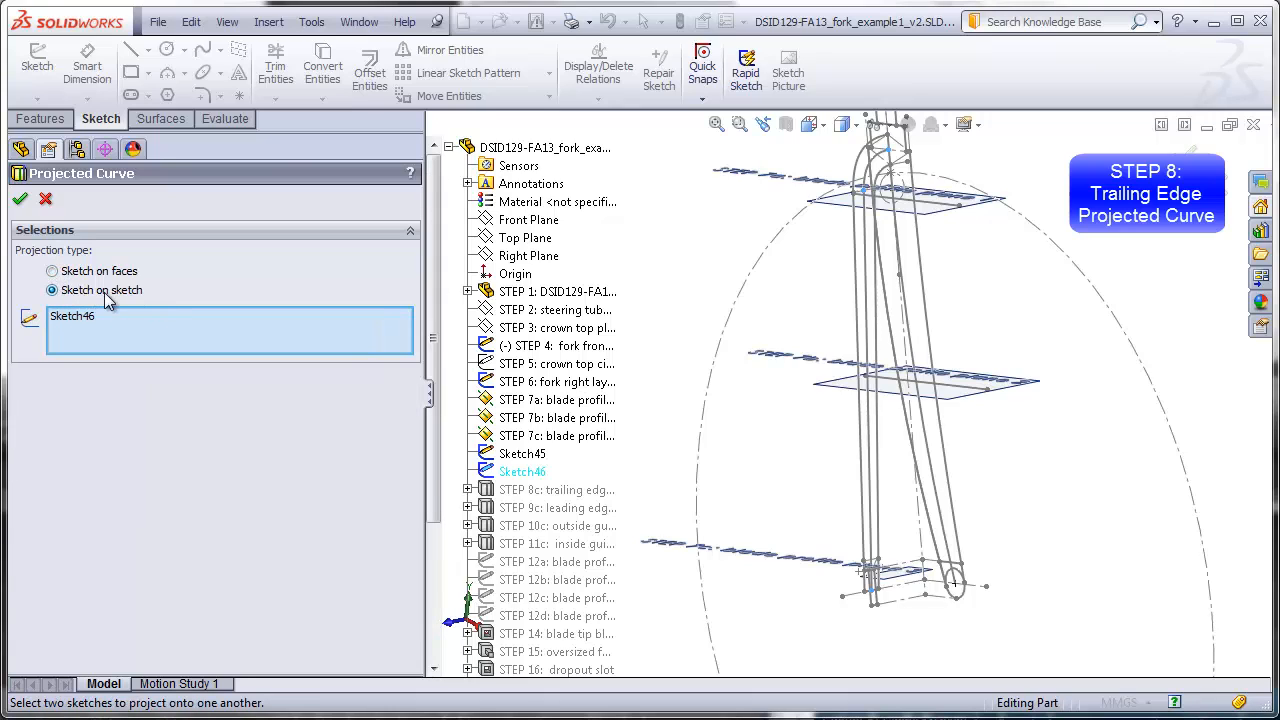
click(520, 456)
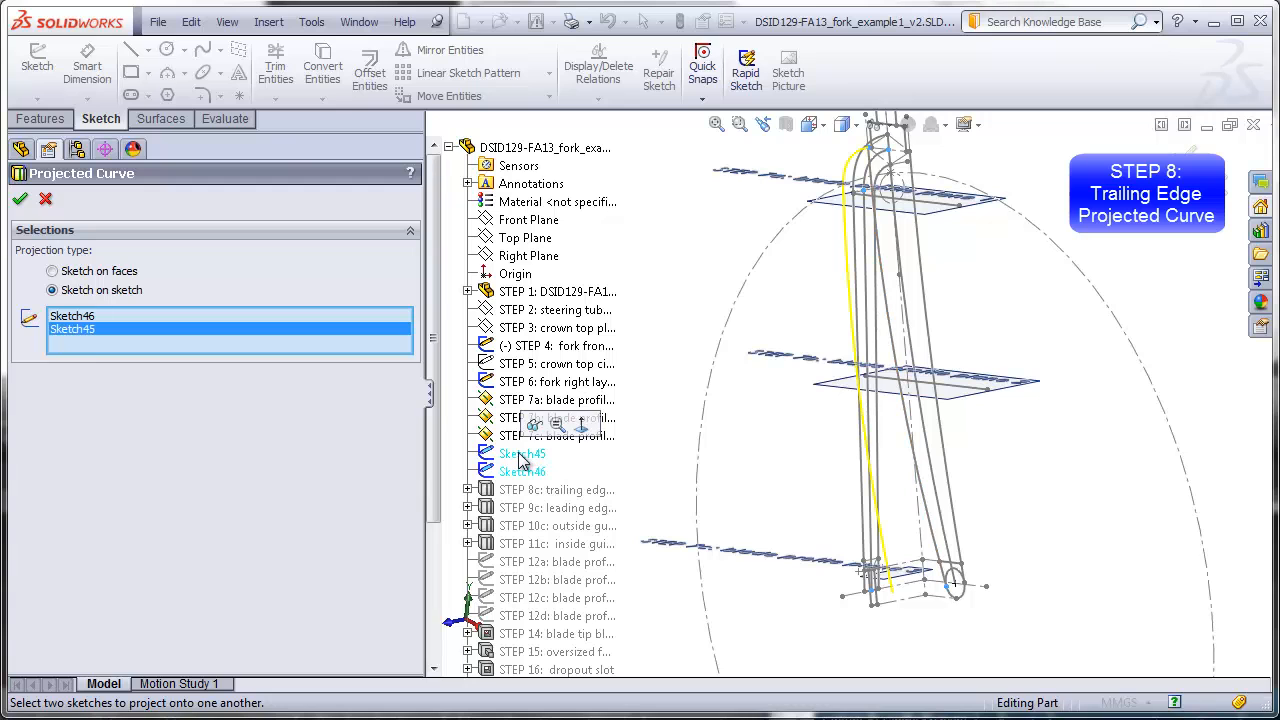
click(21, 199)
middle_drag(615, 290, 690, 262)
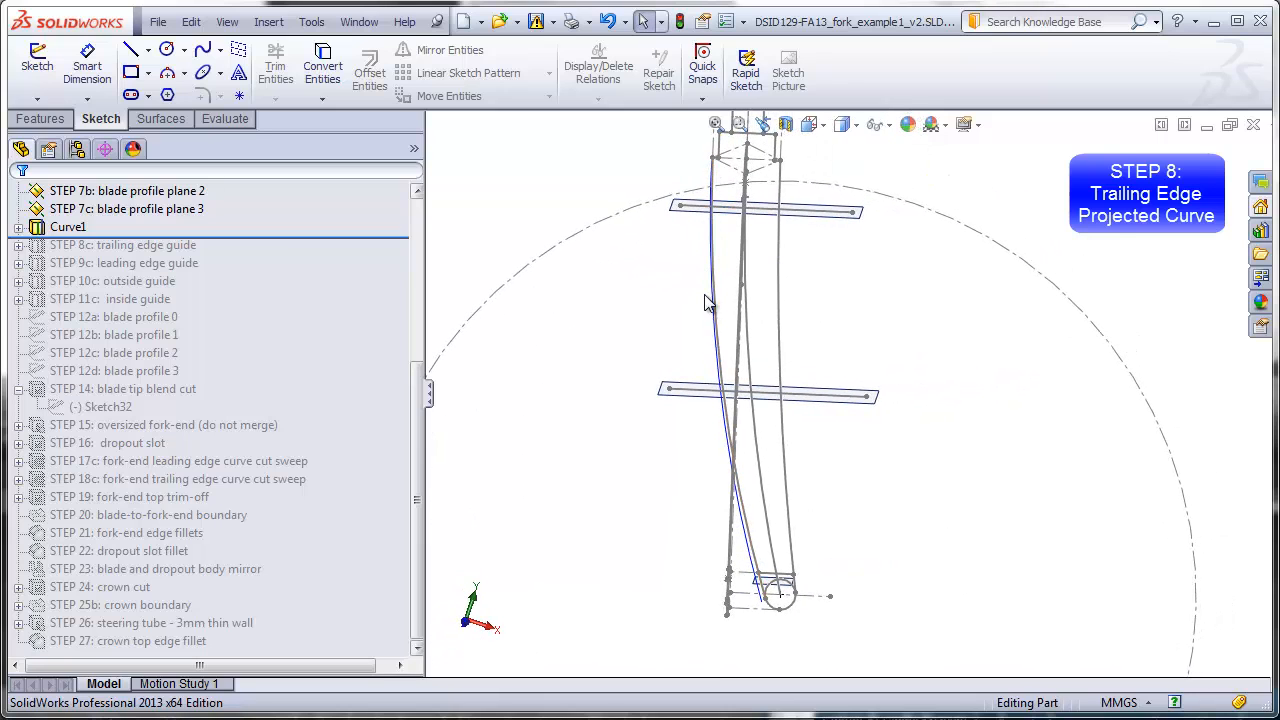
middle_drag(643, 380, 606, 383)
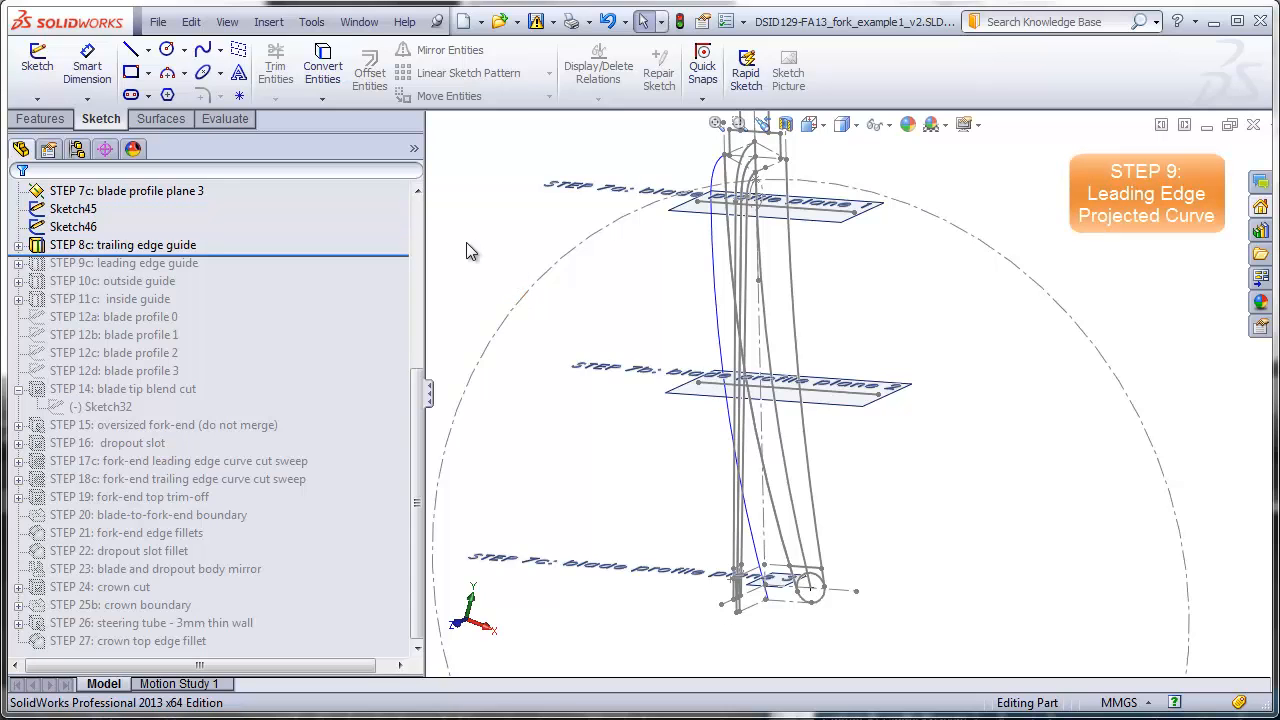
- Create a Front Plane sketch by converting the blade's leading edge curve from the STEP 4 fork front layout
mouse_move(469, 245)
middle_down()
mouse_move(500, 226)
mouse_move(590, 230)
middle_up()
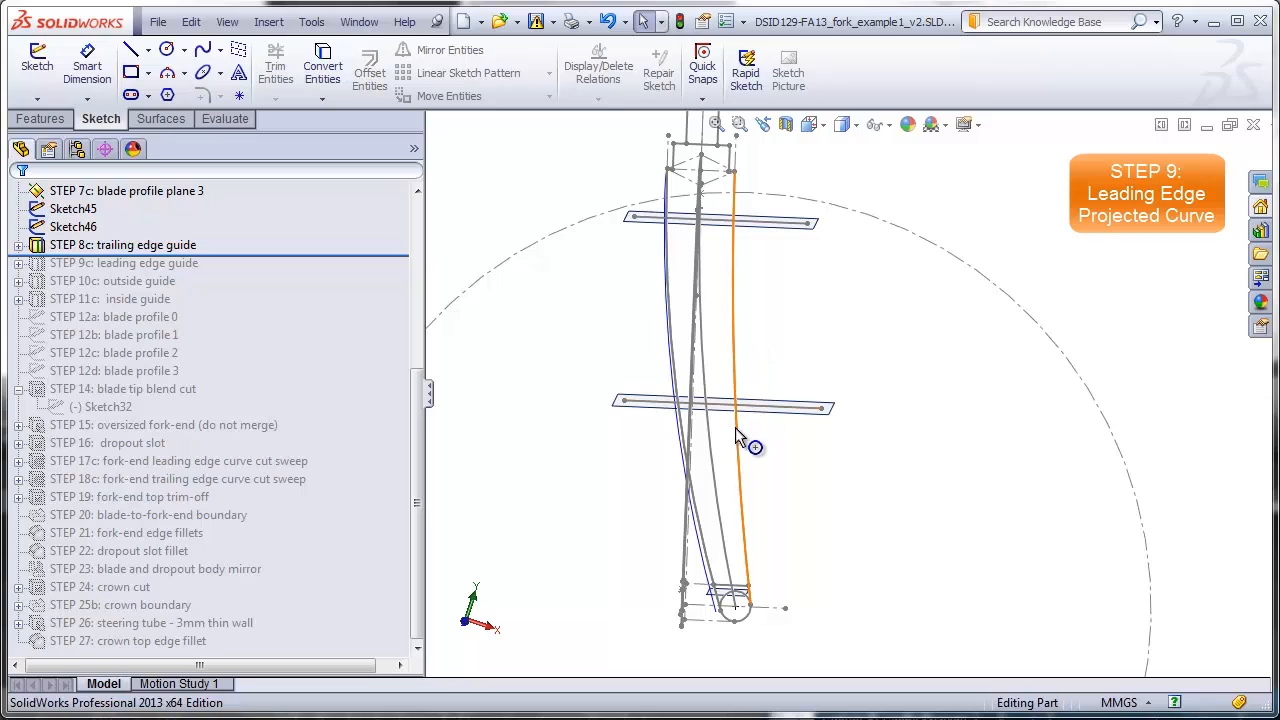
middle_drag(770, 397, 640, 366)
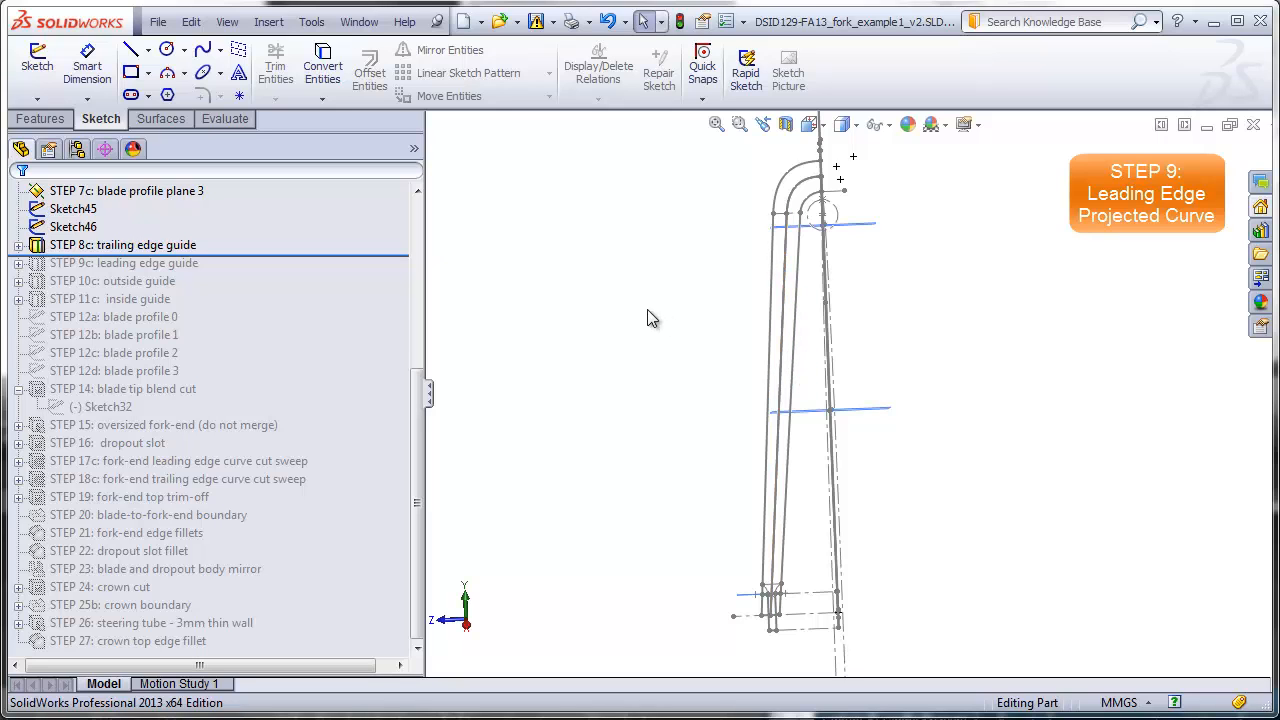
middle_drag(648, 318, 740, 323)
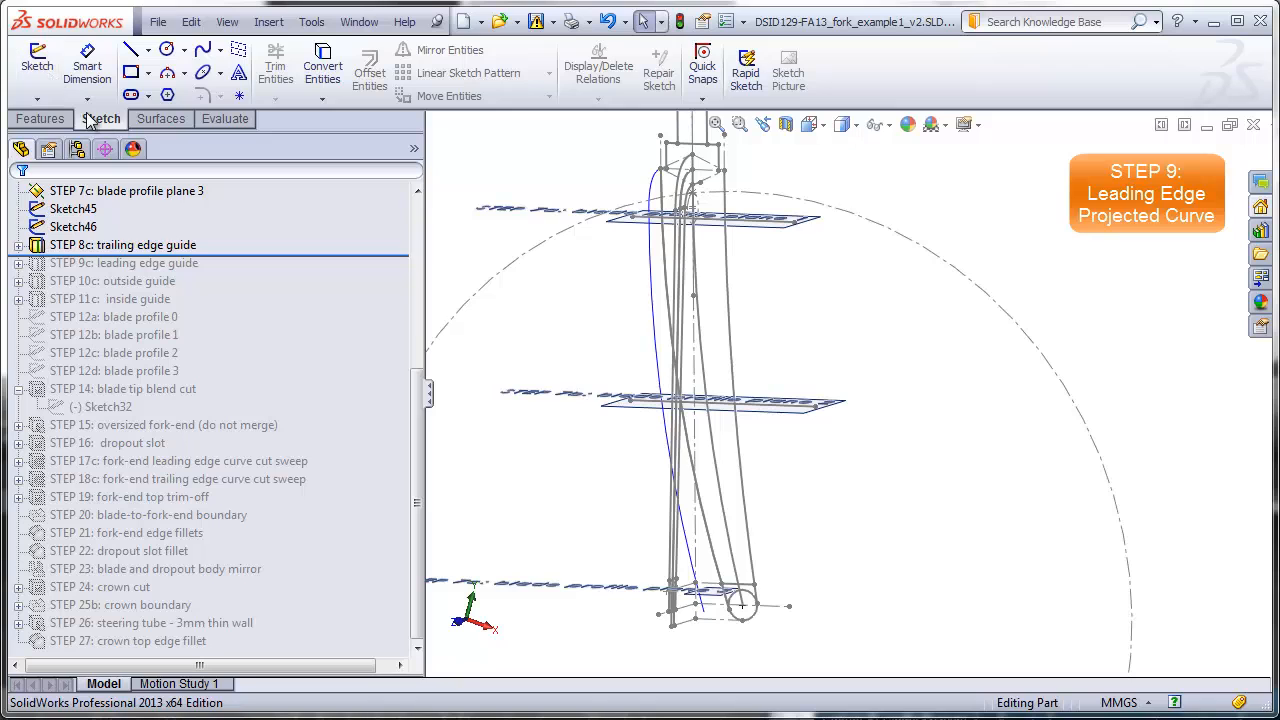
scroll(405, 358, up, 5)
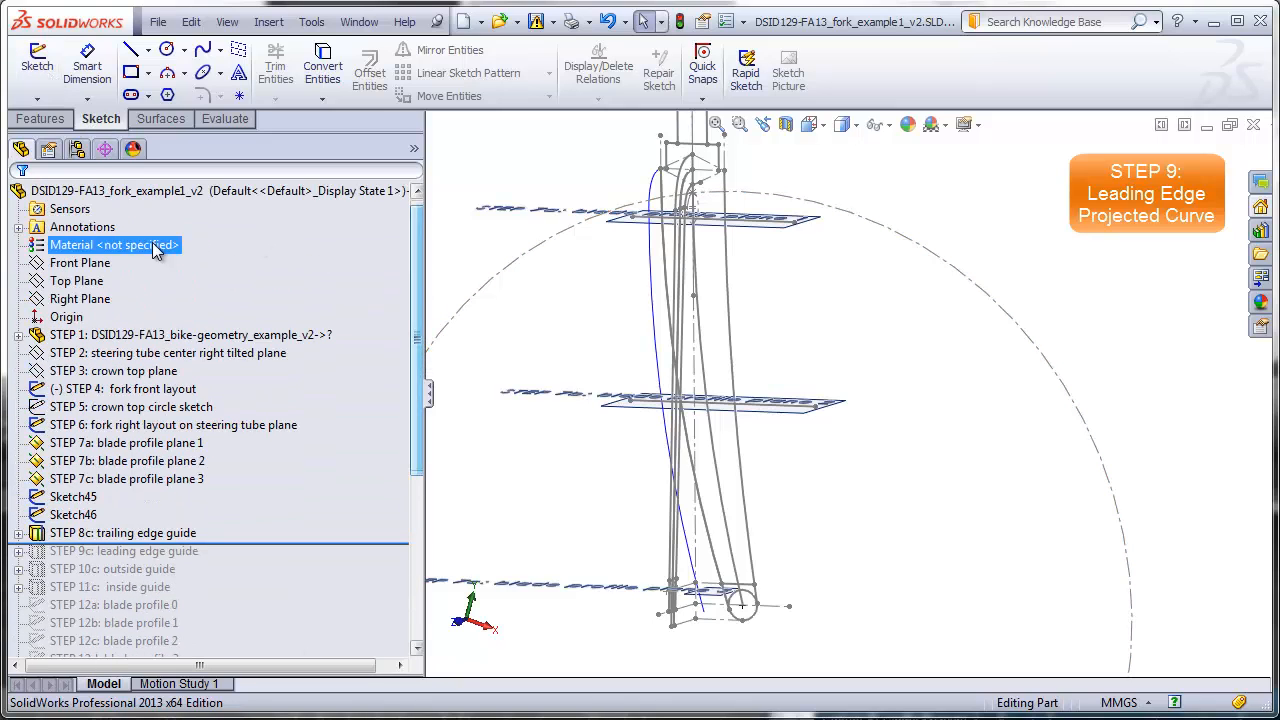
click(80, 262)
click(37, 66)
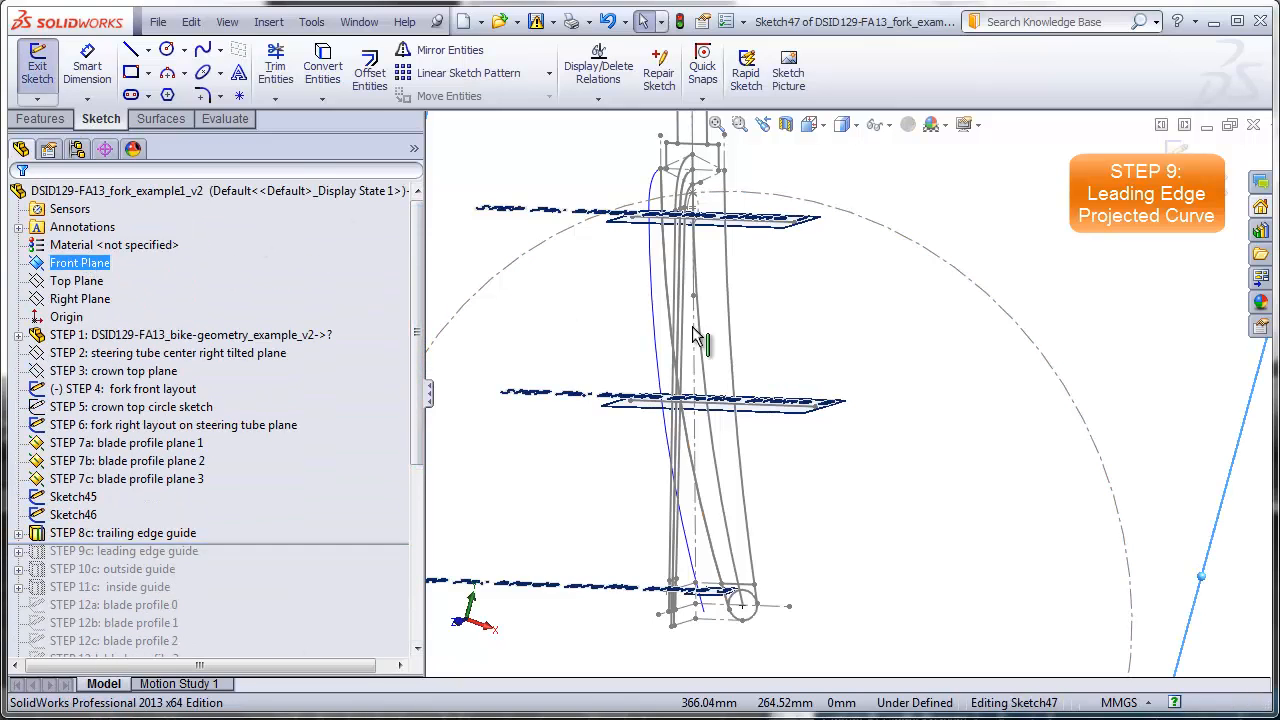
click(727, 296)
click(727, 296)
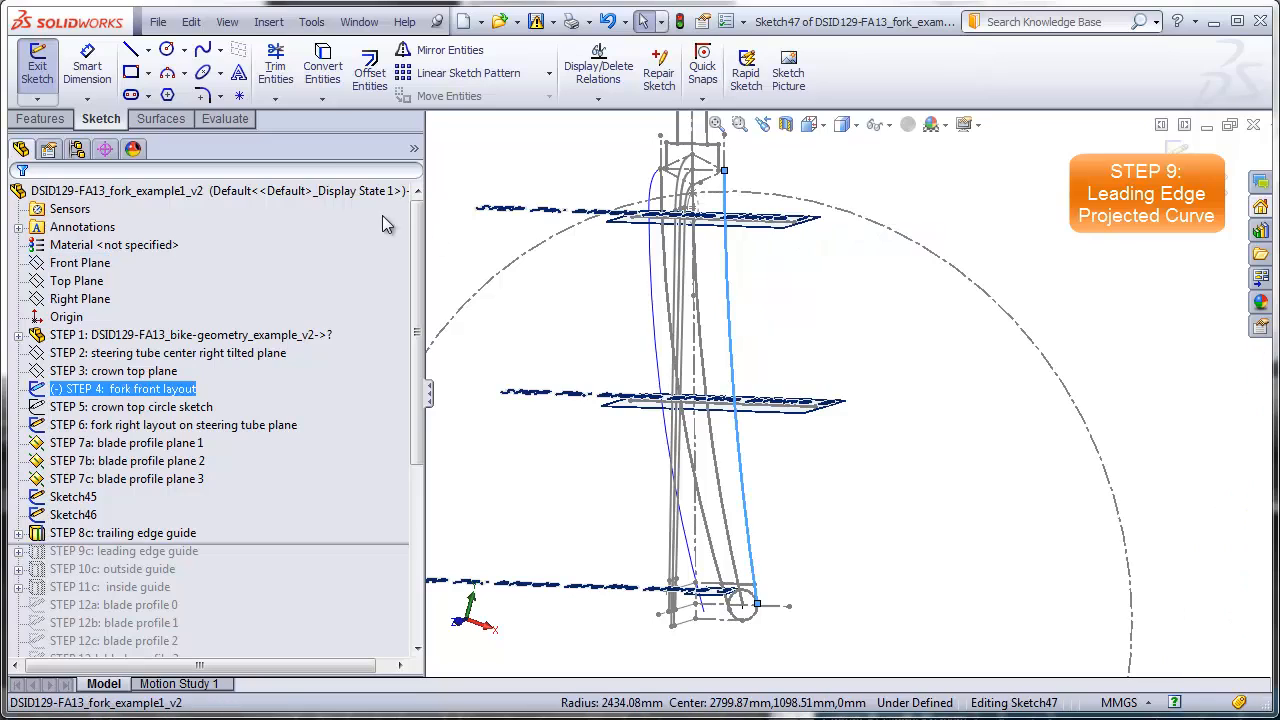
click(322, 66)
click(322, 66)
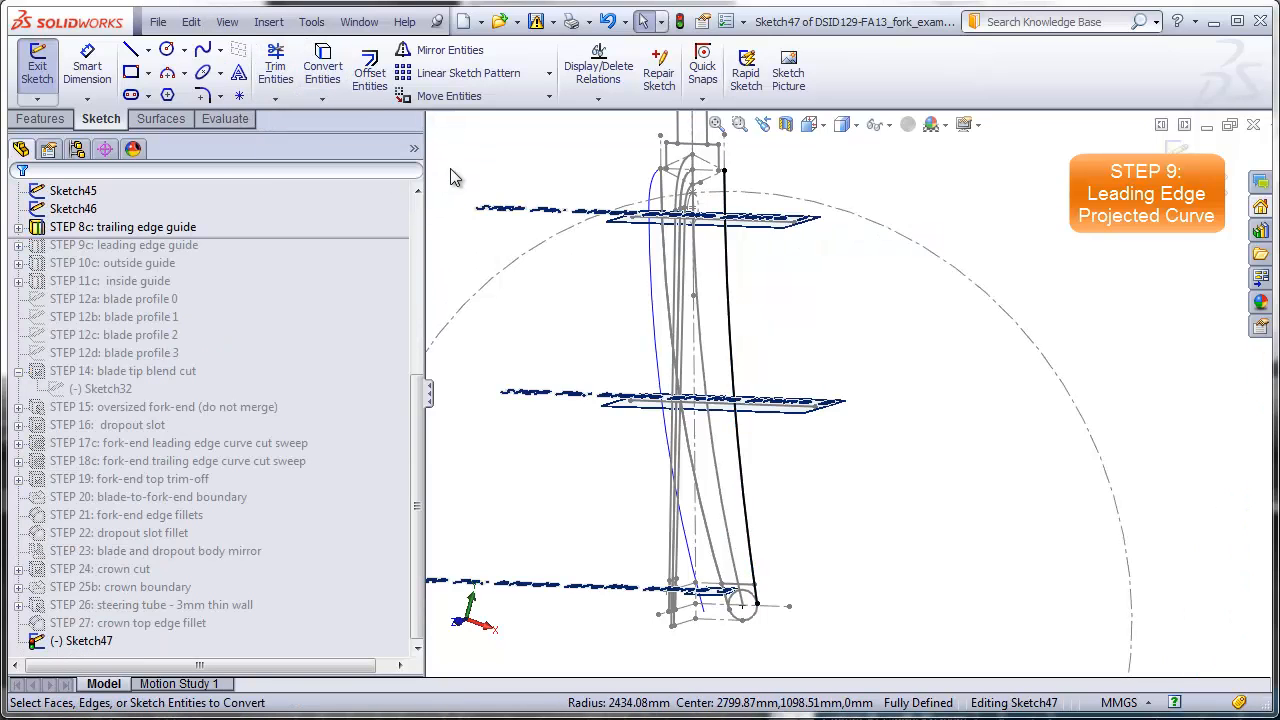
click(1176, 157)
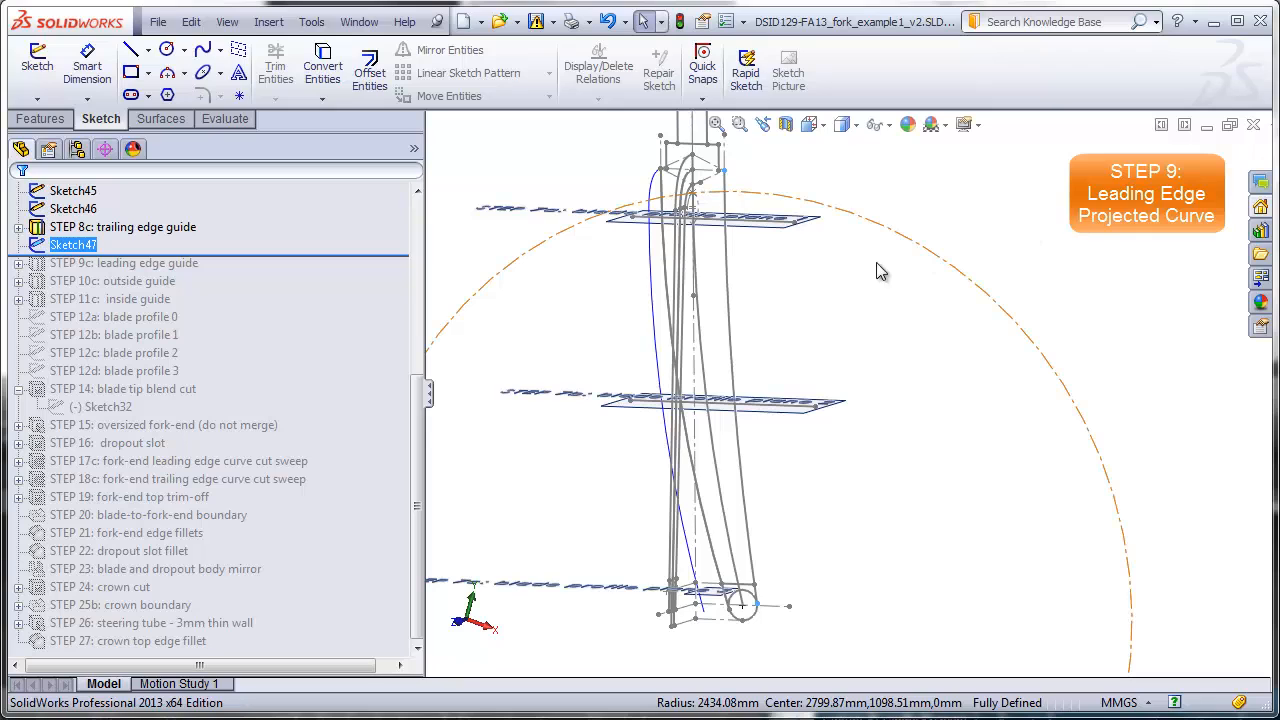
- Create the leading edge's second sketch on the STEP 2 steering tube plane by converting the middle blade line and upper spline from the STEP 6 layout
drag(418, 403, 422, 288)
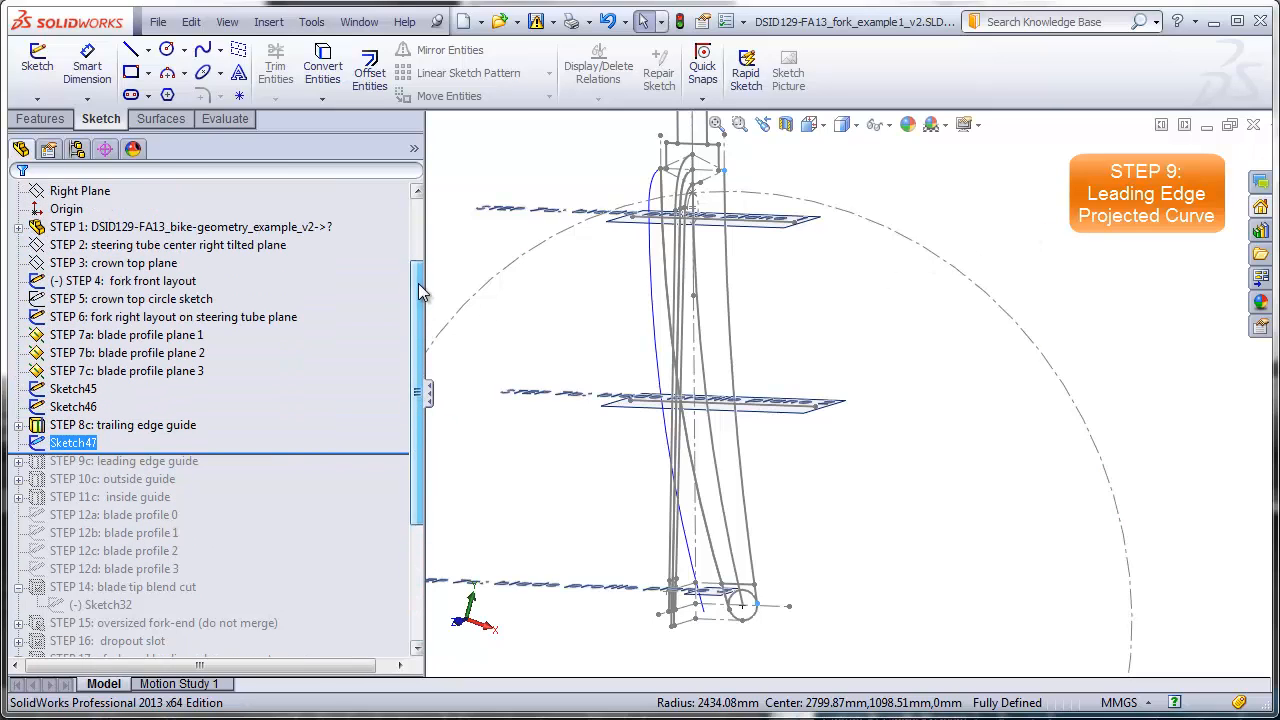
click(191, 249)
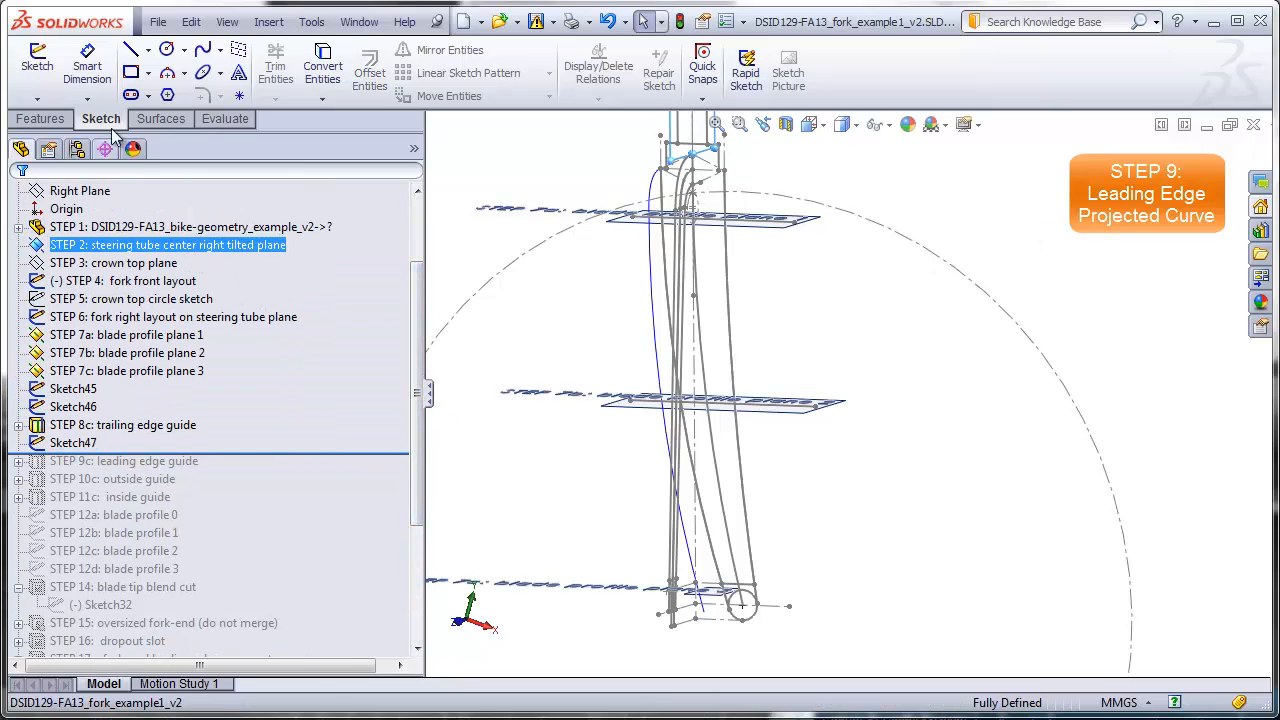
click(46, 62)
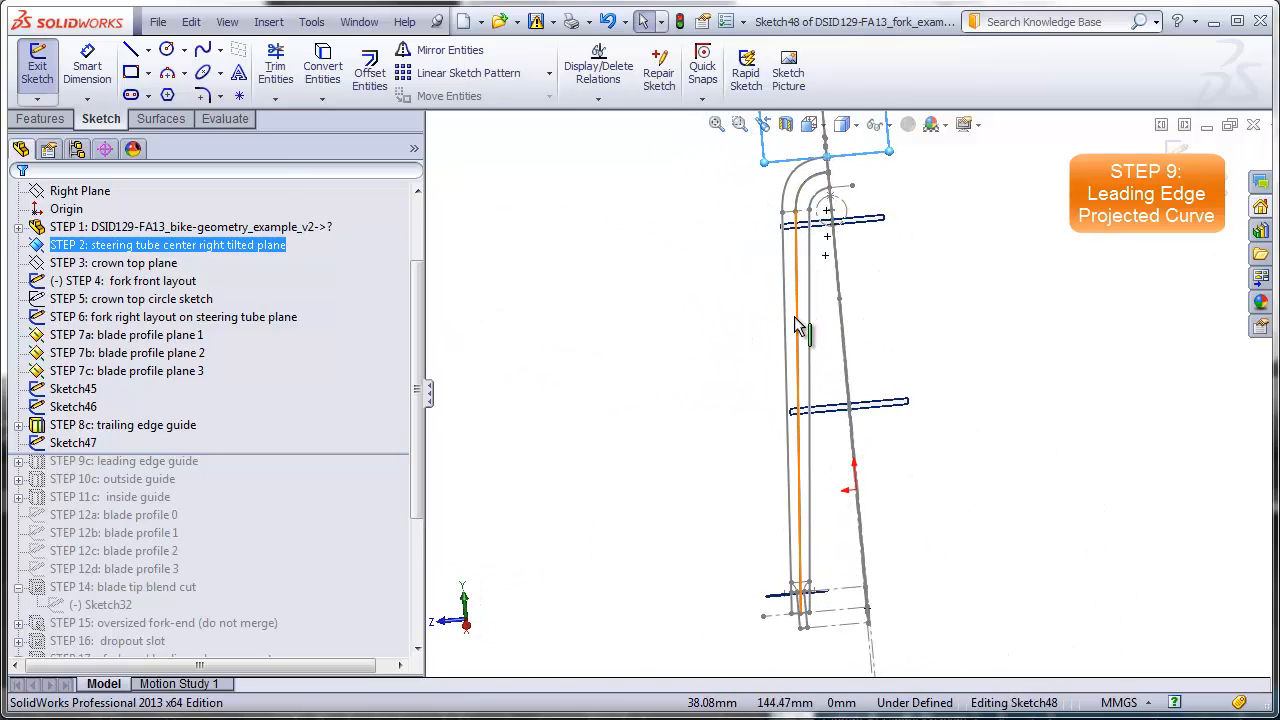
click(322, 72)
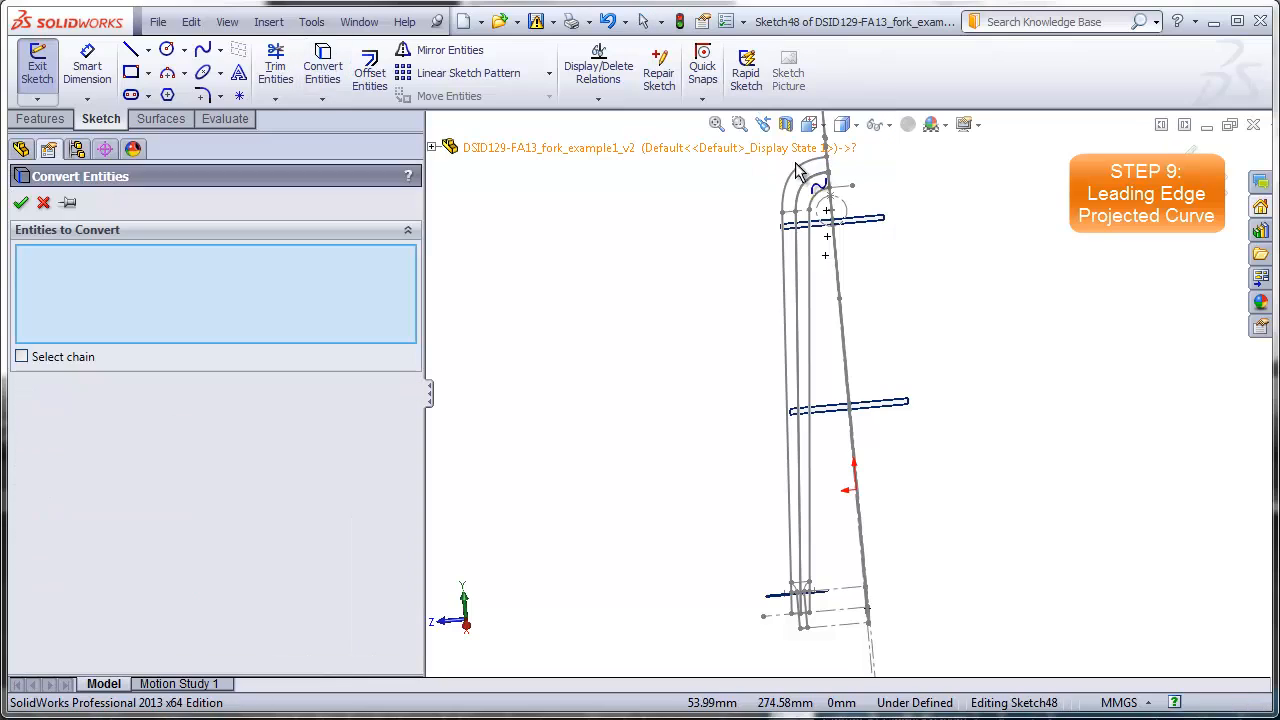
click(798, 198)
click(799, 258)
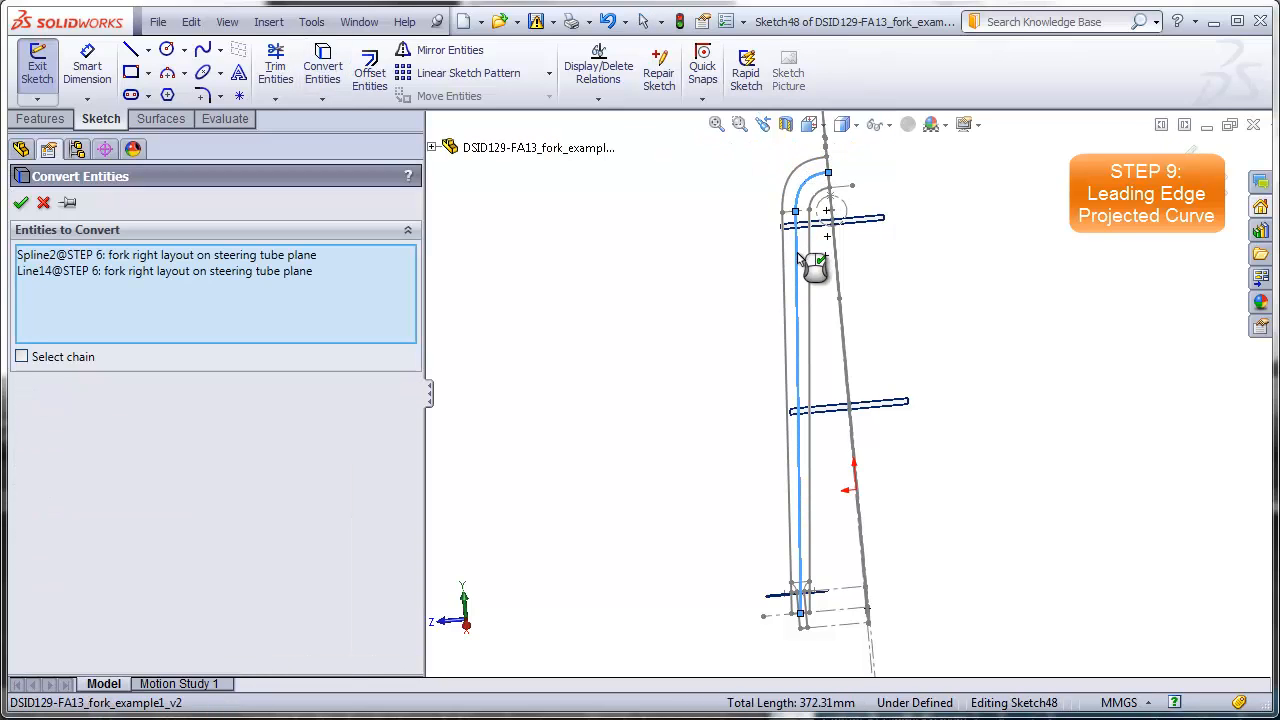
click(20, 203)
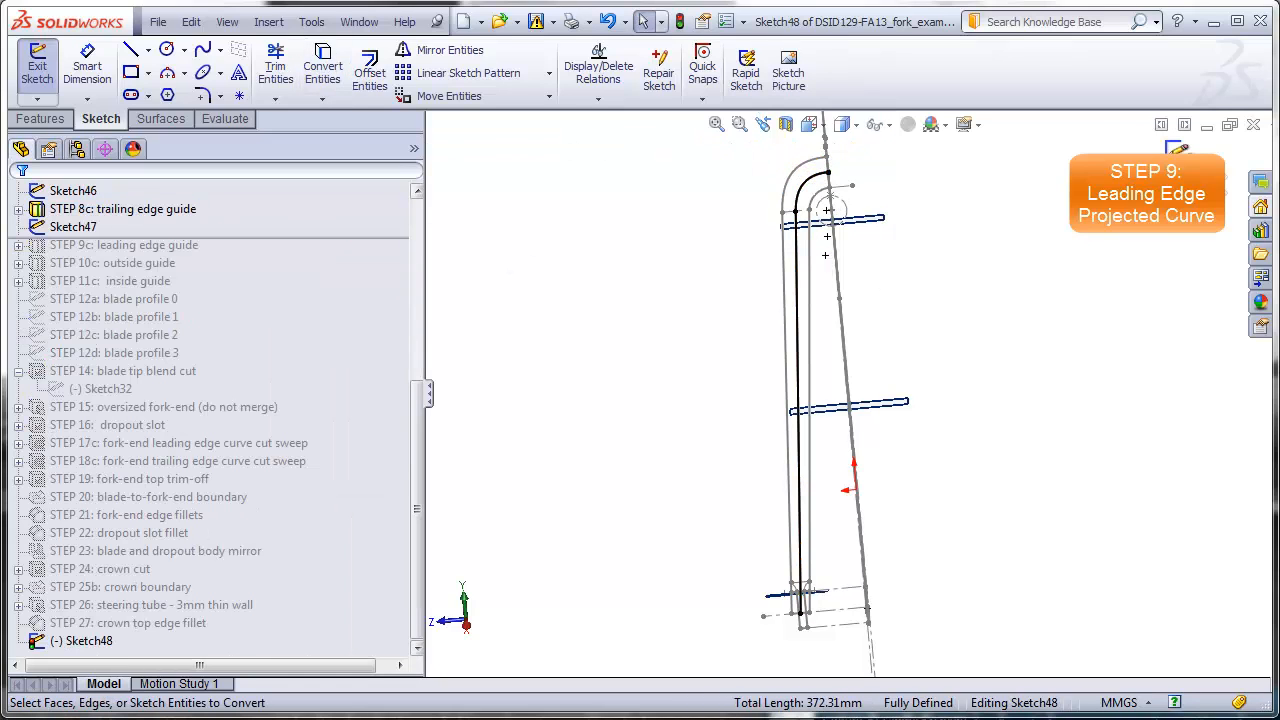
click(1180, 157)
click(651, 292)
- Create the leading edge guide as a projected curve, using Sketch on sketch with the two converted leading edge sketches, Sketch47 and Sketch48
middle_drag(651, 292, 724, 314)
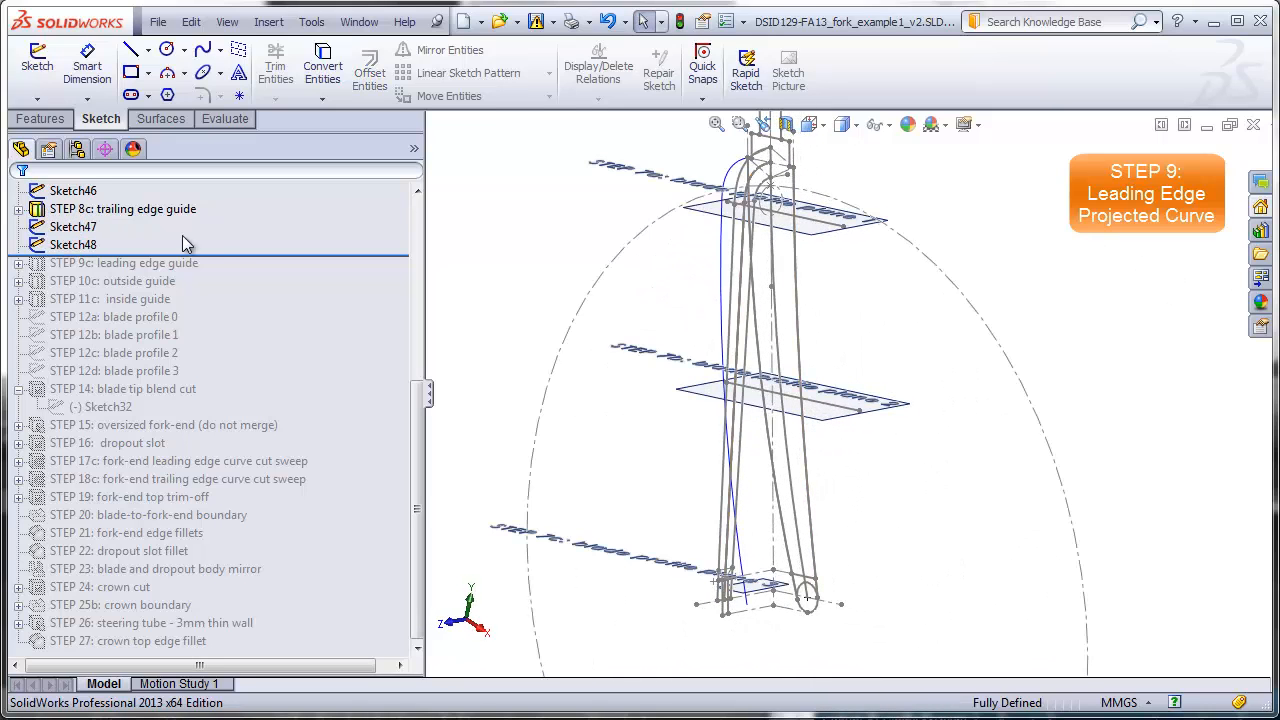
click(268, 21)
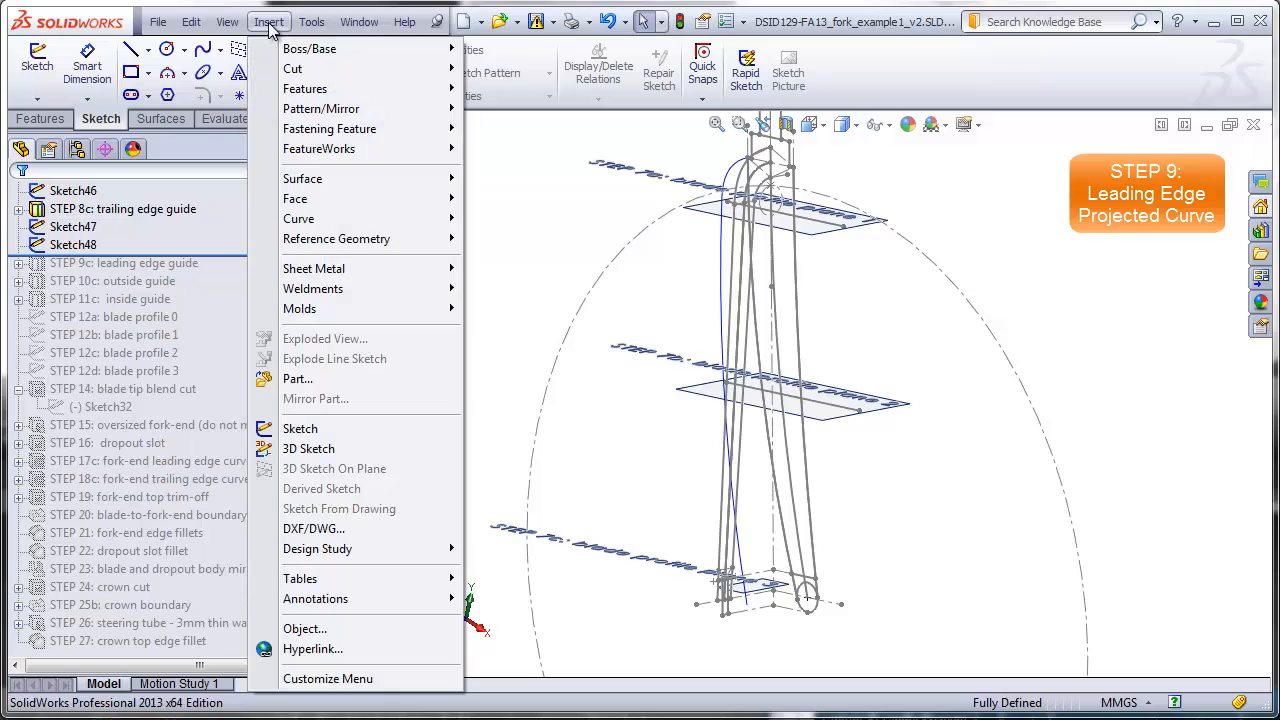
mouse_move(316, 220)
click(495, 248)
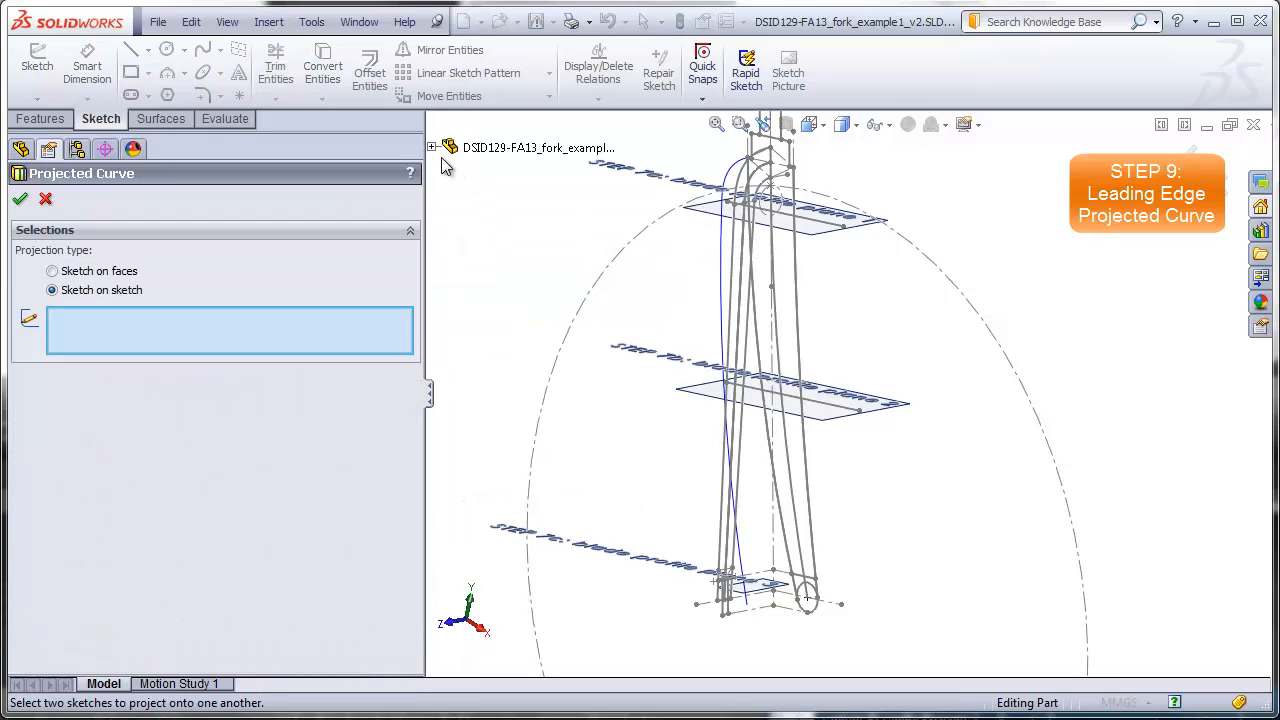
click(432, 148)
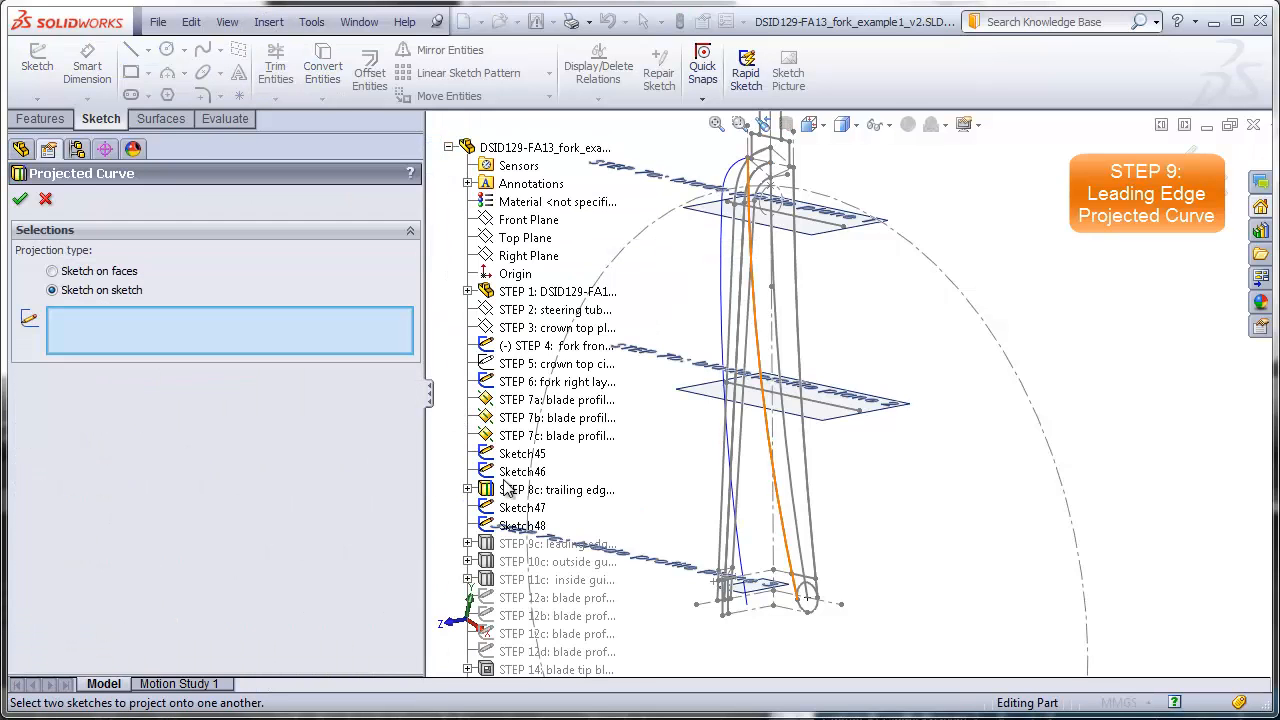
click(524, 508)
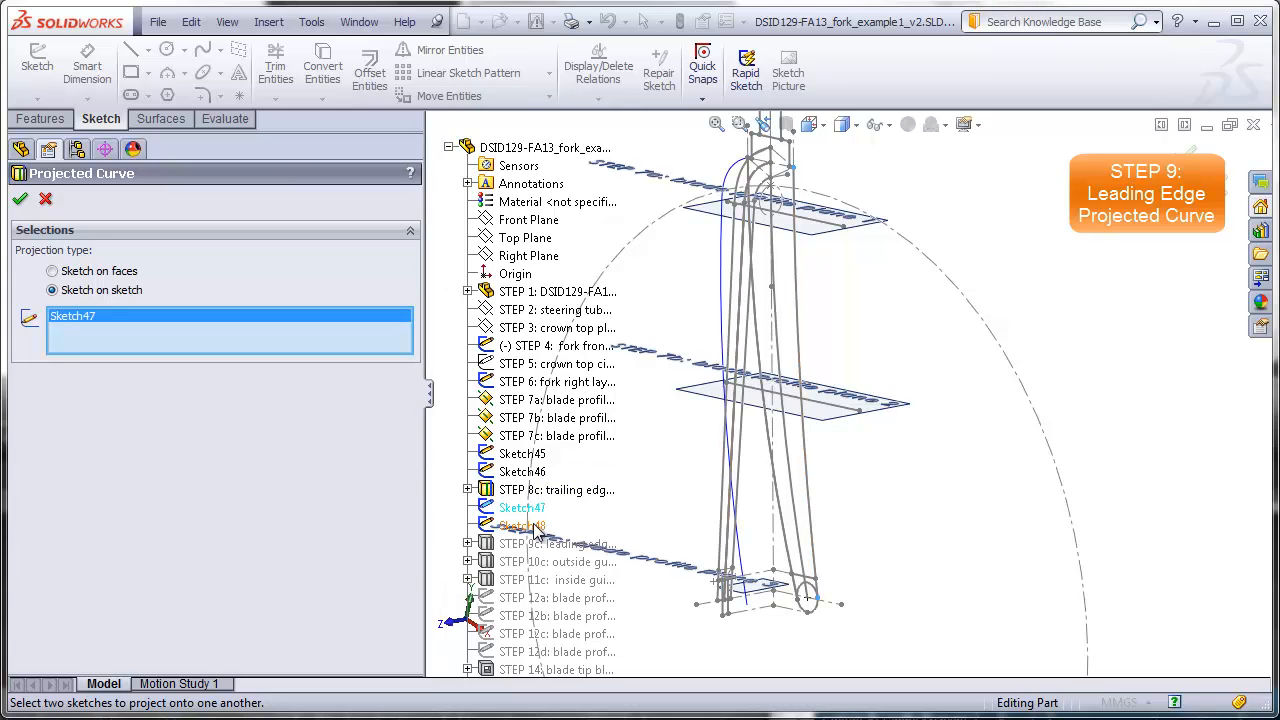
click(524, 526)
click(19, 198)
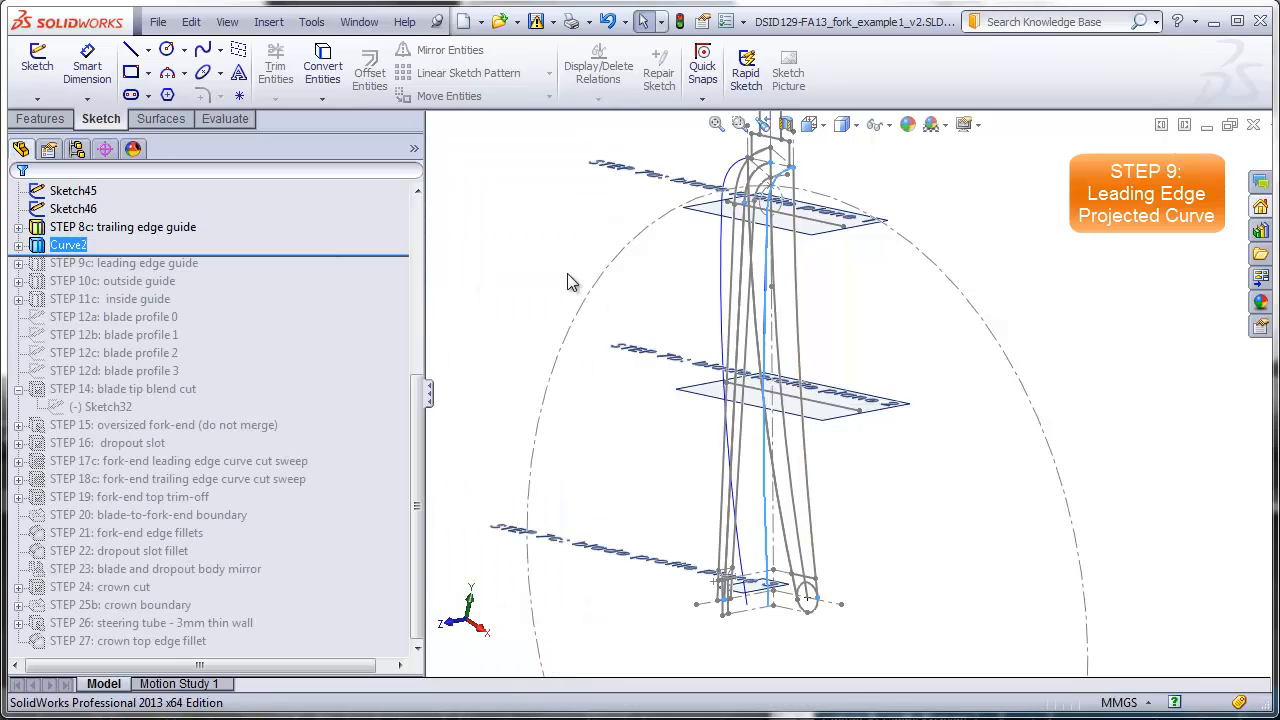
mouse_move(762, 333)
middle_down()
mouse_move(800, 302)
mouse_move(823, 306)
mouse_move(757, 322)
mouse_move(925, 255)
middle_up()
click(533, 258)
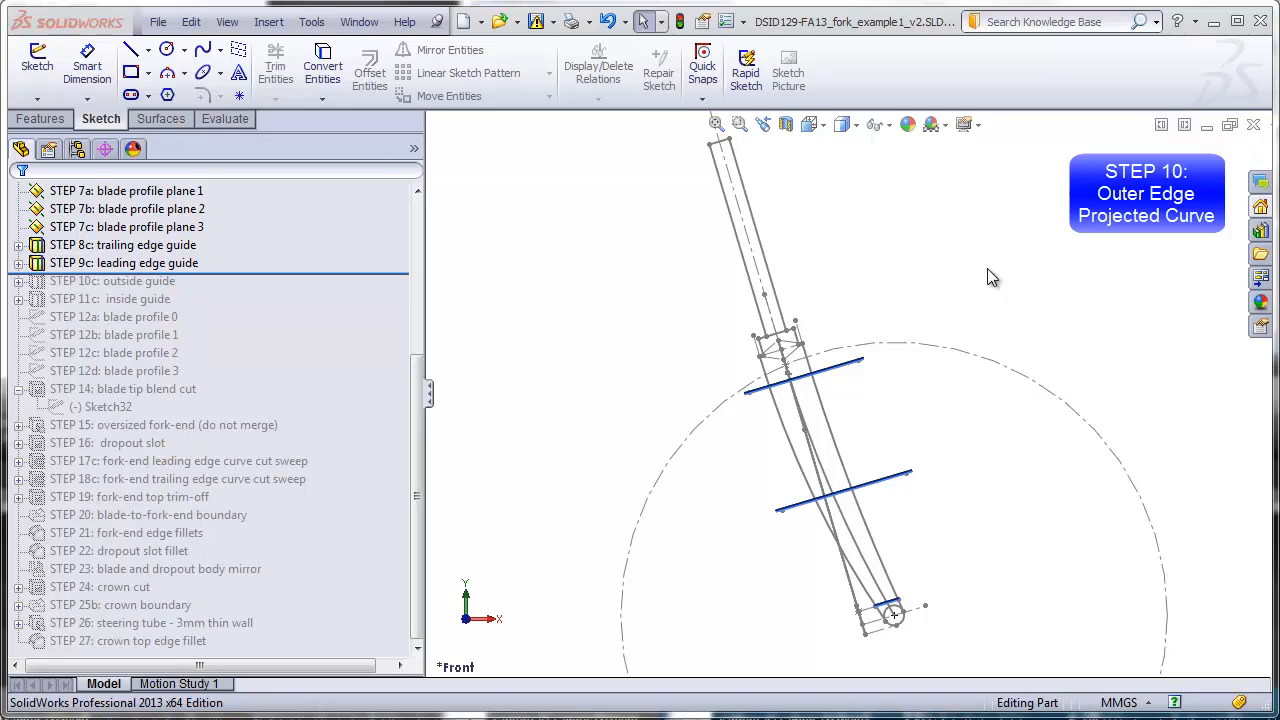
- Create a Front Plane sketch by converting the short crown centre line and the blade's middle arc from the STEP 4 fork front layout
scroll(867, 447, down, 4)
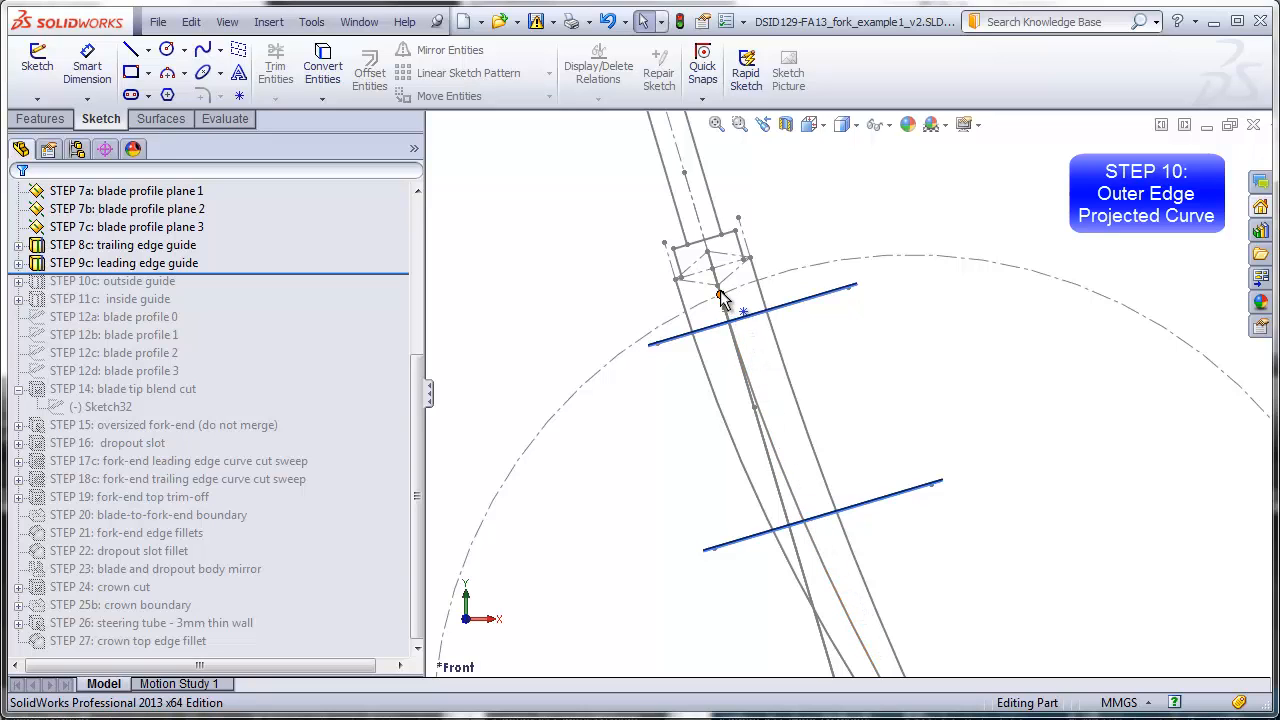
scroll(718, 292, down, 3)
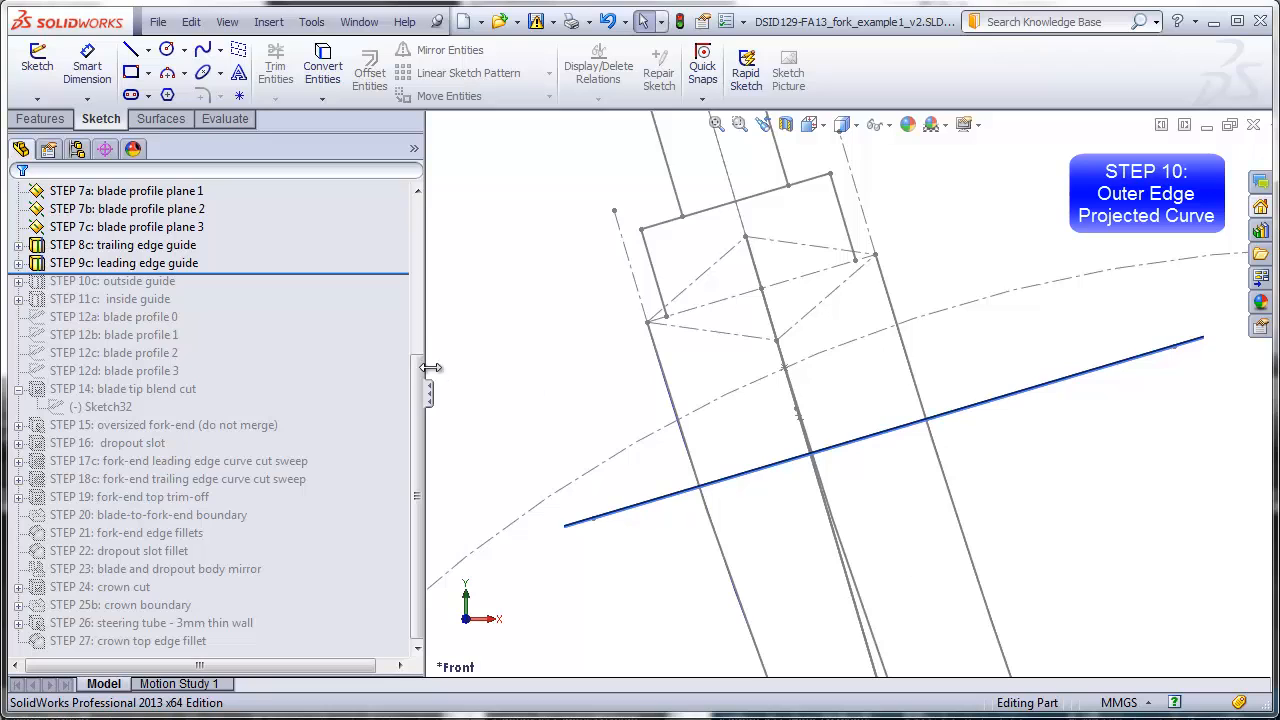
scroll(414, 370, up, 5)
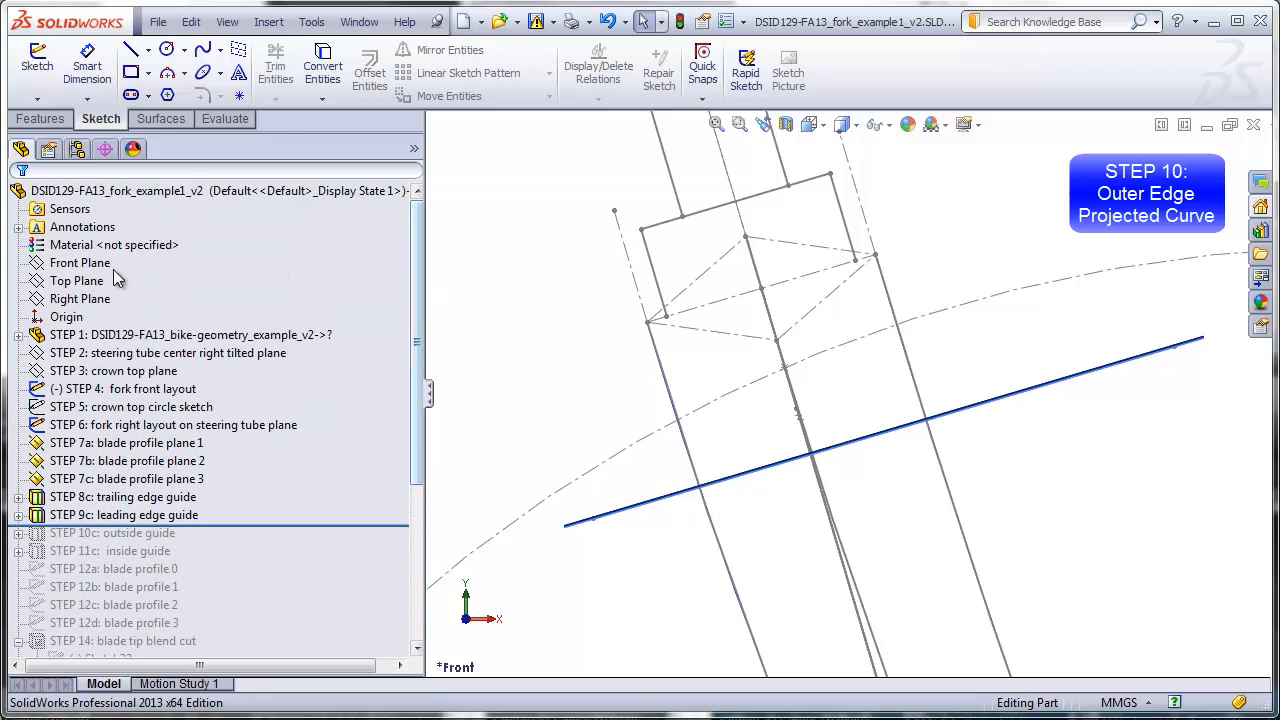
click(82, 263)
click(37, 62)
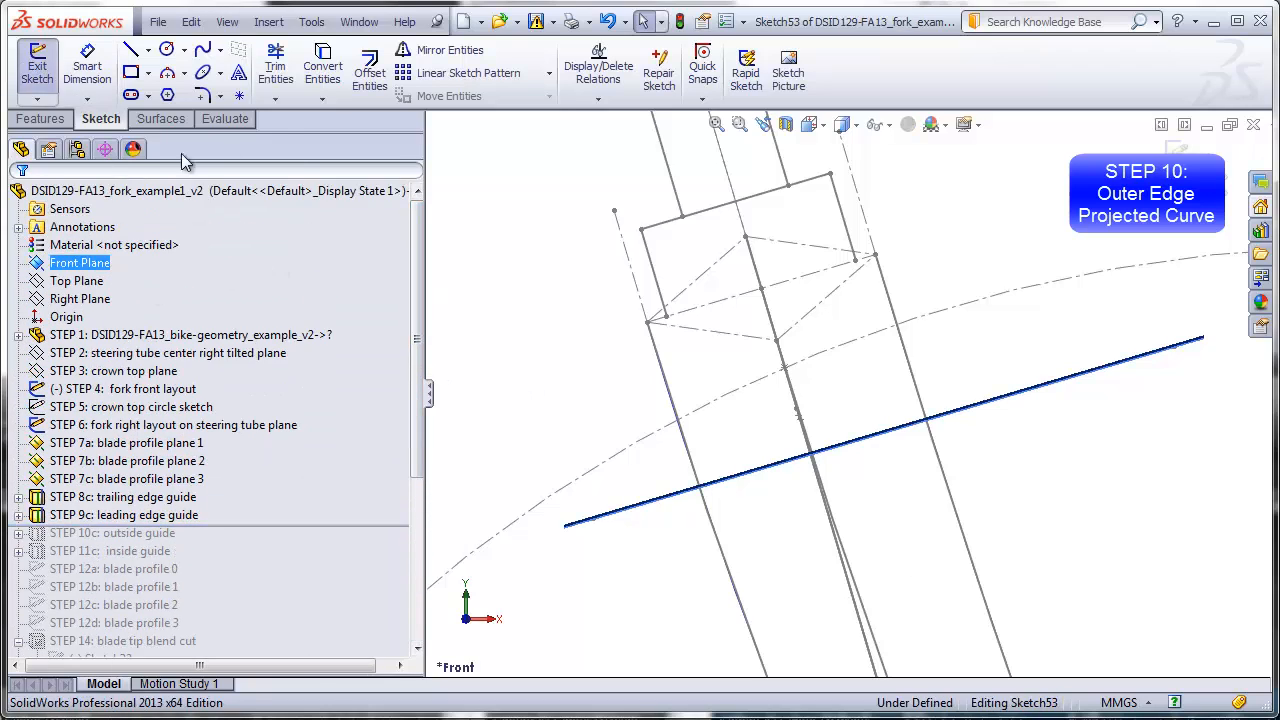
click(322, 65)
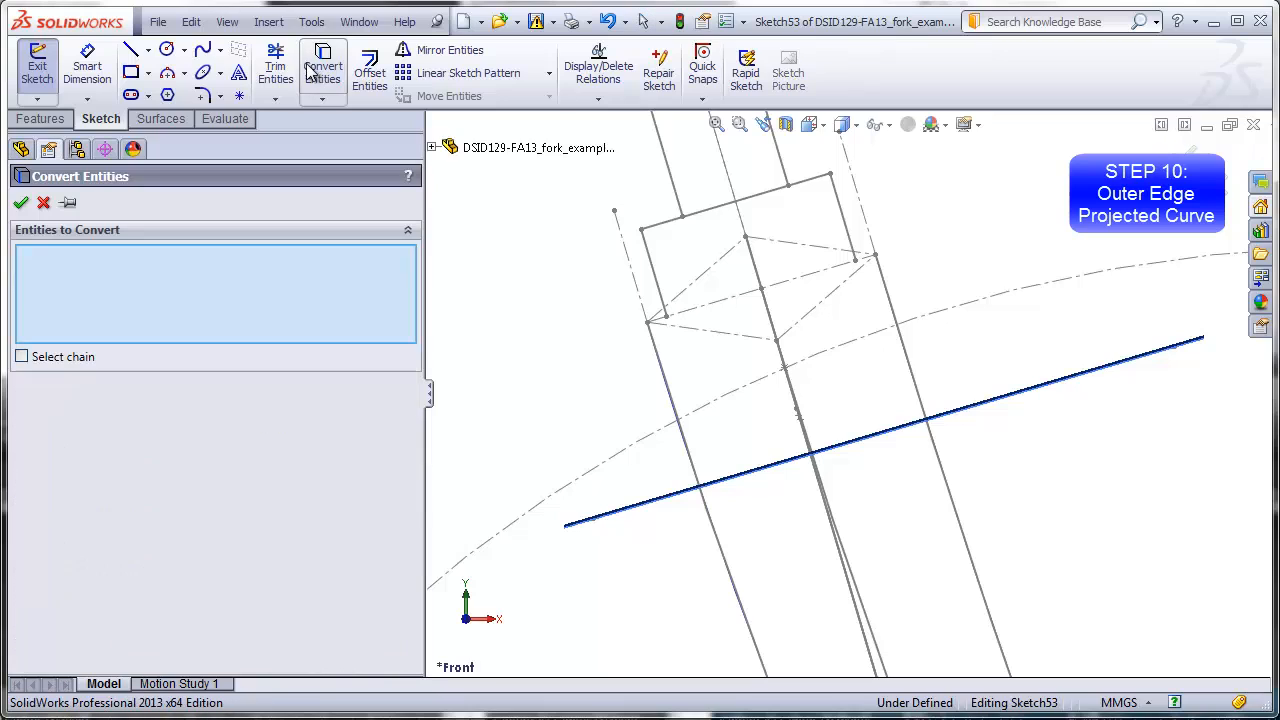
click(756, 266)
click(849, 563)
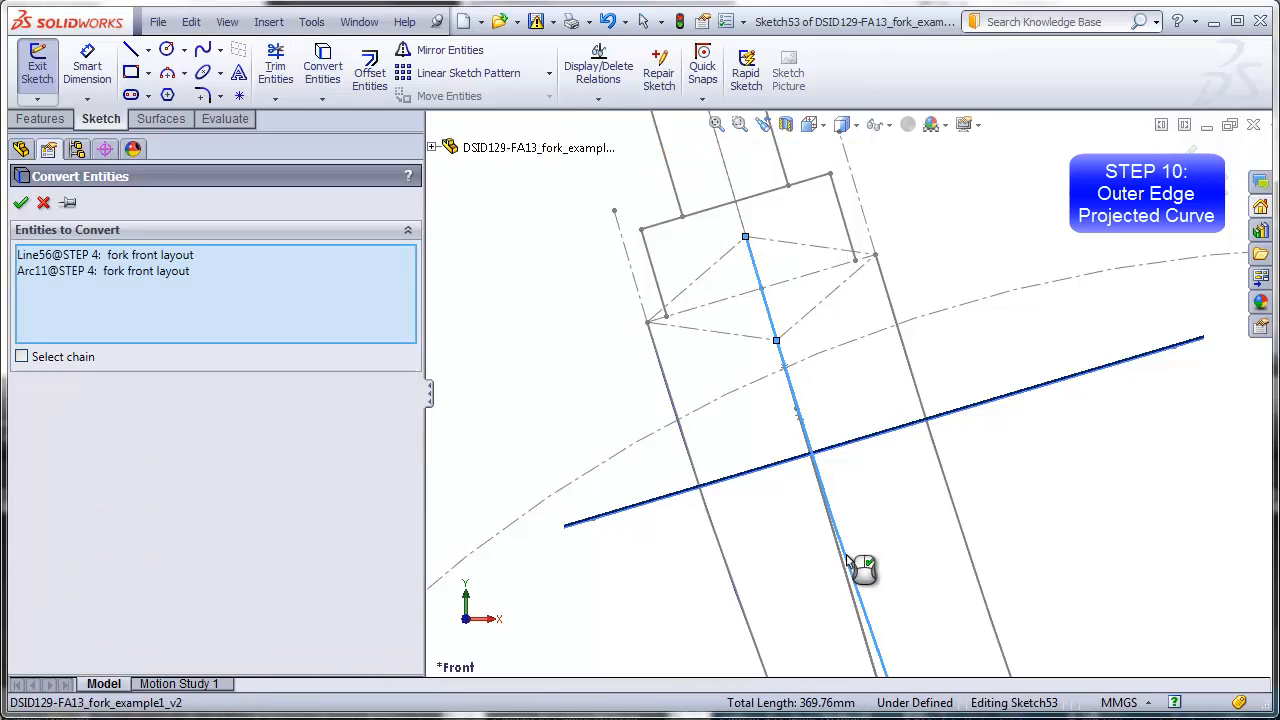
click(22, 203)
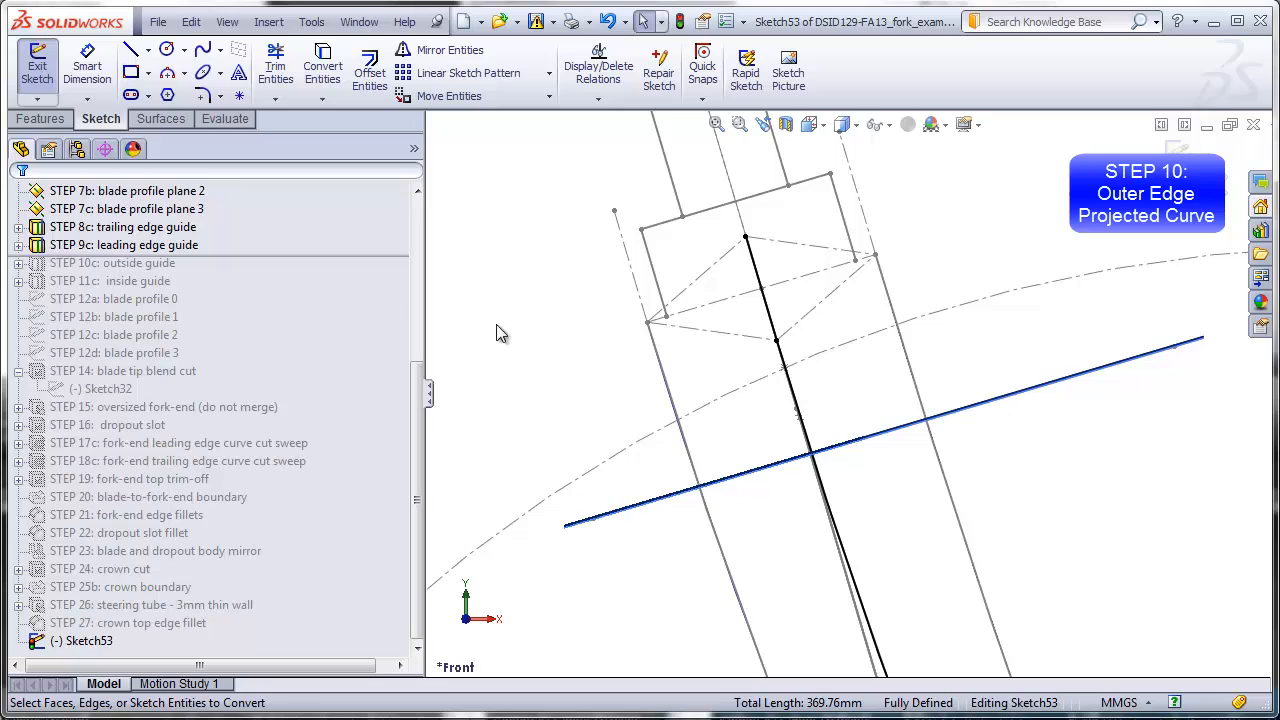
scroll(890, 583, up, 2)
scroll(890, 583, up, 5)
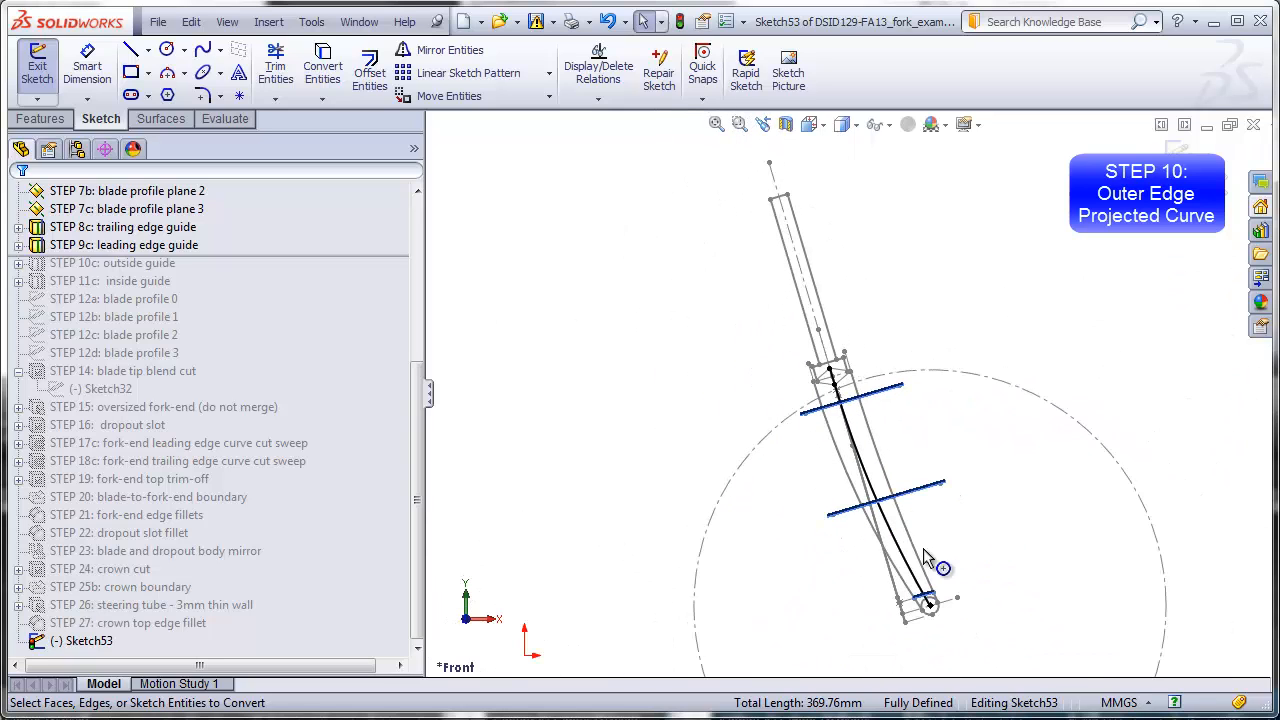
click(1180, 158)
- Create a sketch on the STEP 2 steering tube plane by converting the outer blade line and its upper spline from the STEP 6 right layout
mouse_move(1030, 293)
middle_down()
mouse_move(940, 322)
mouse_move(900, 354)
middle_up()
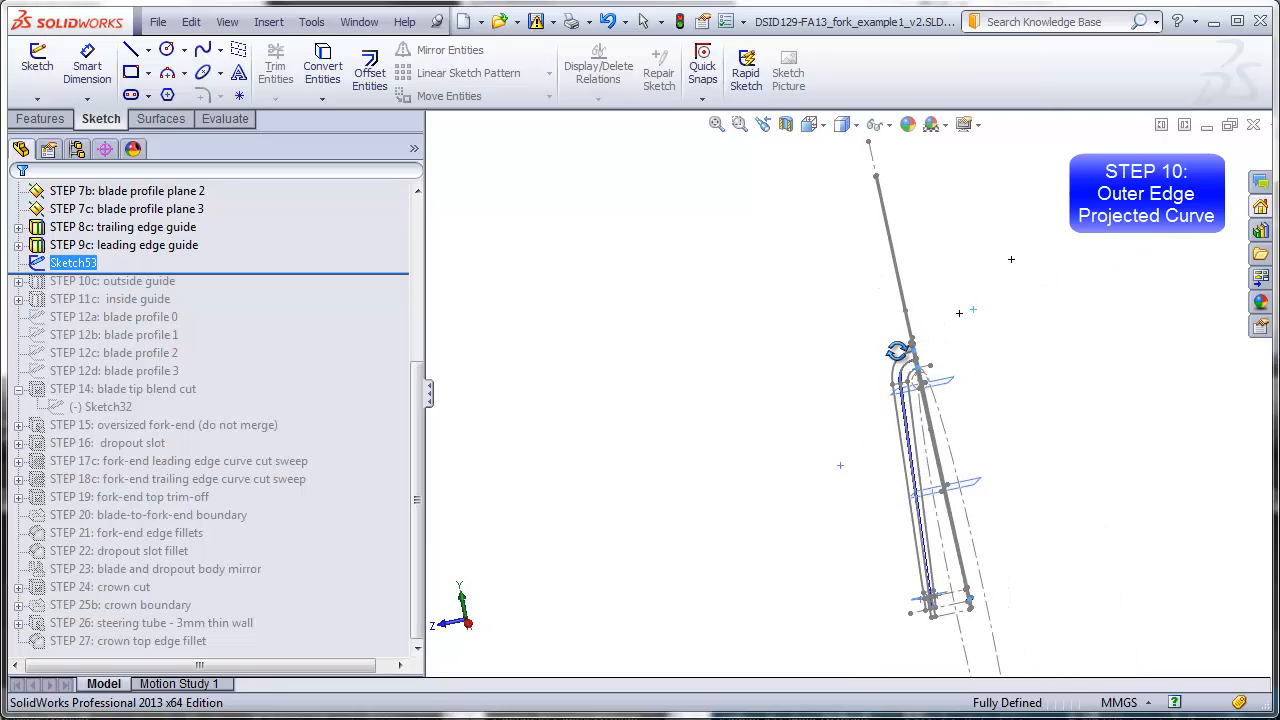
scroll(930, 402, down, 5)
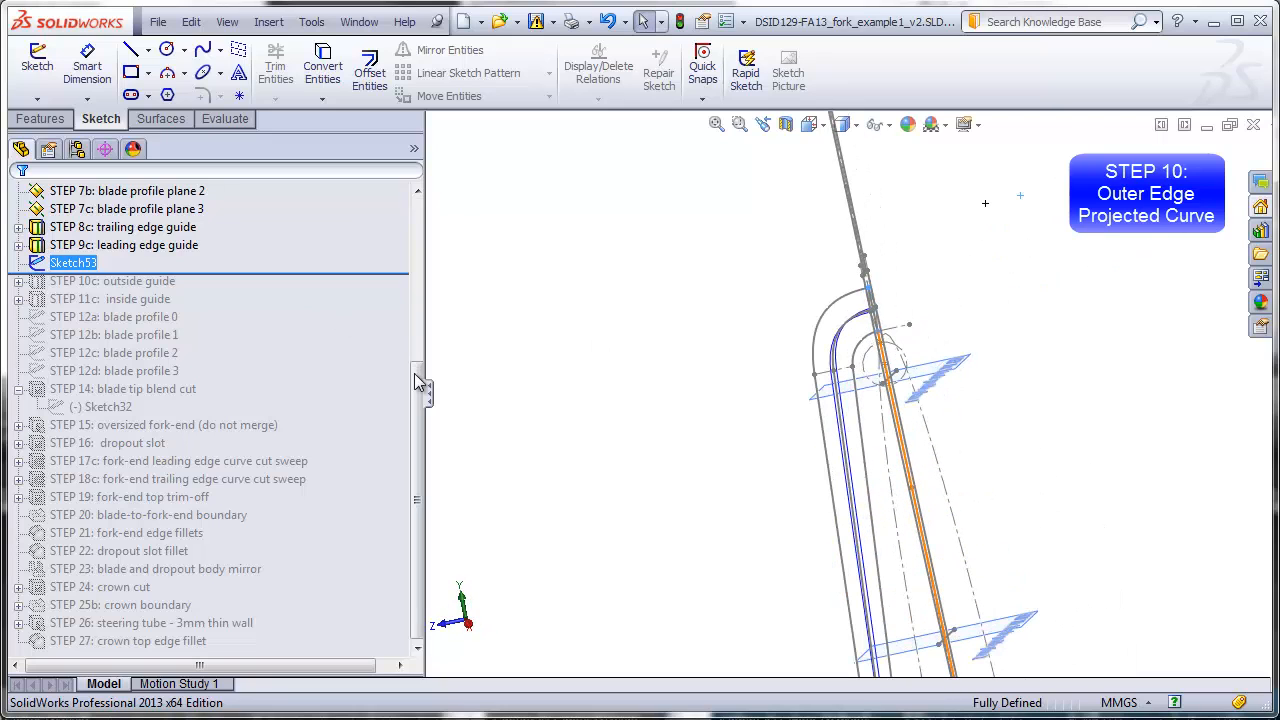
drag(415, 377, 394, 222)
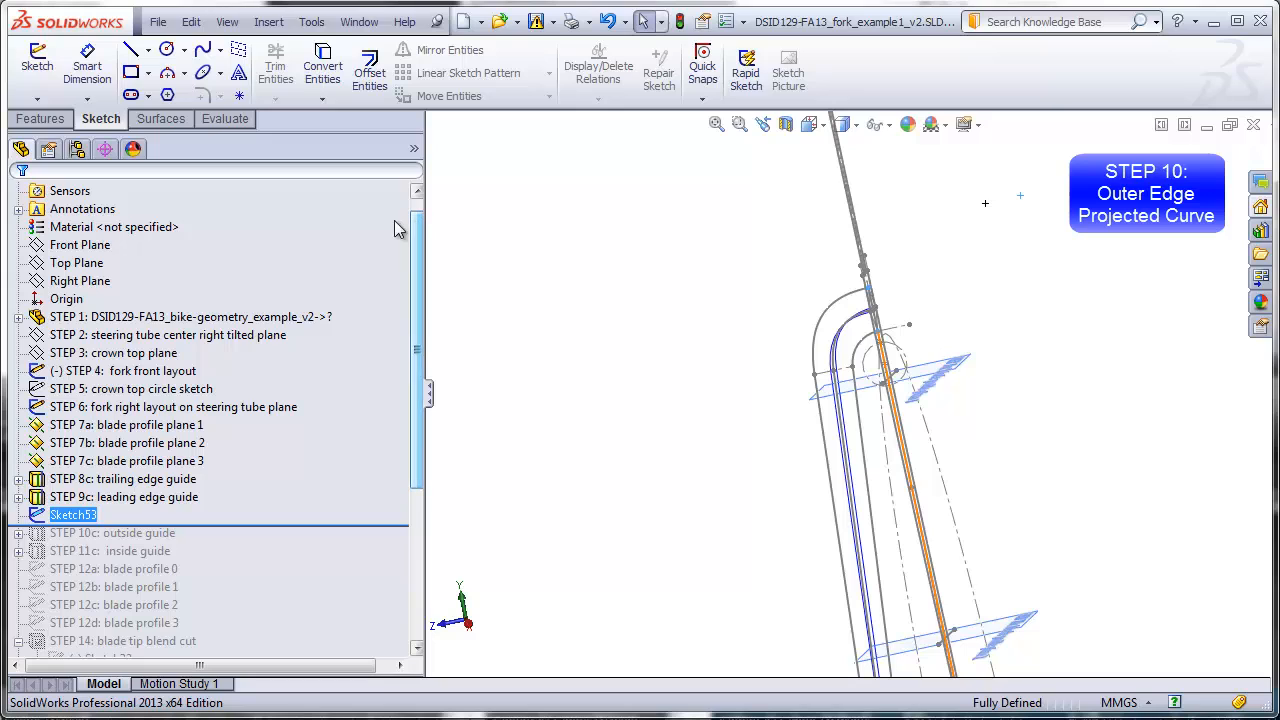
click(160, 335)
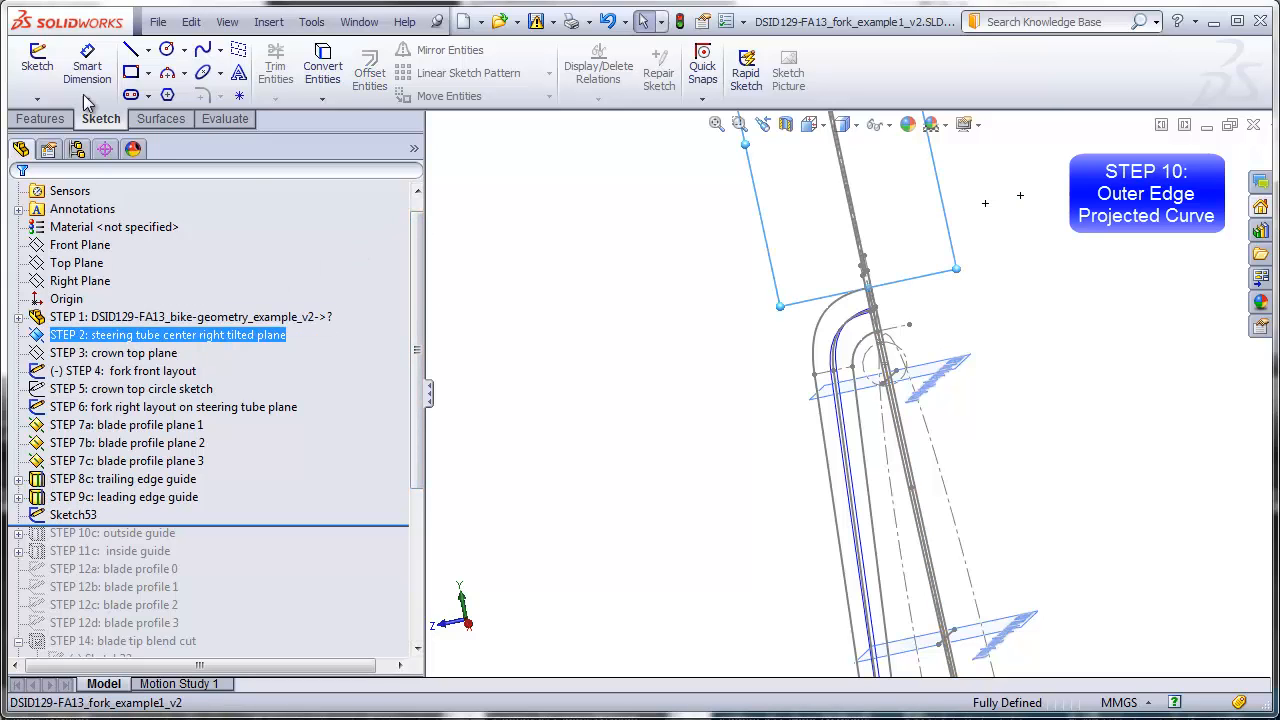
click(38, 62)
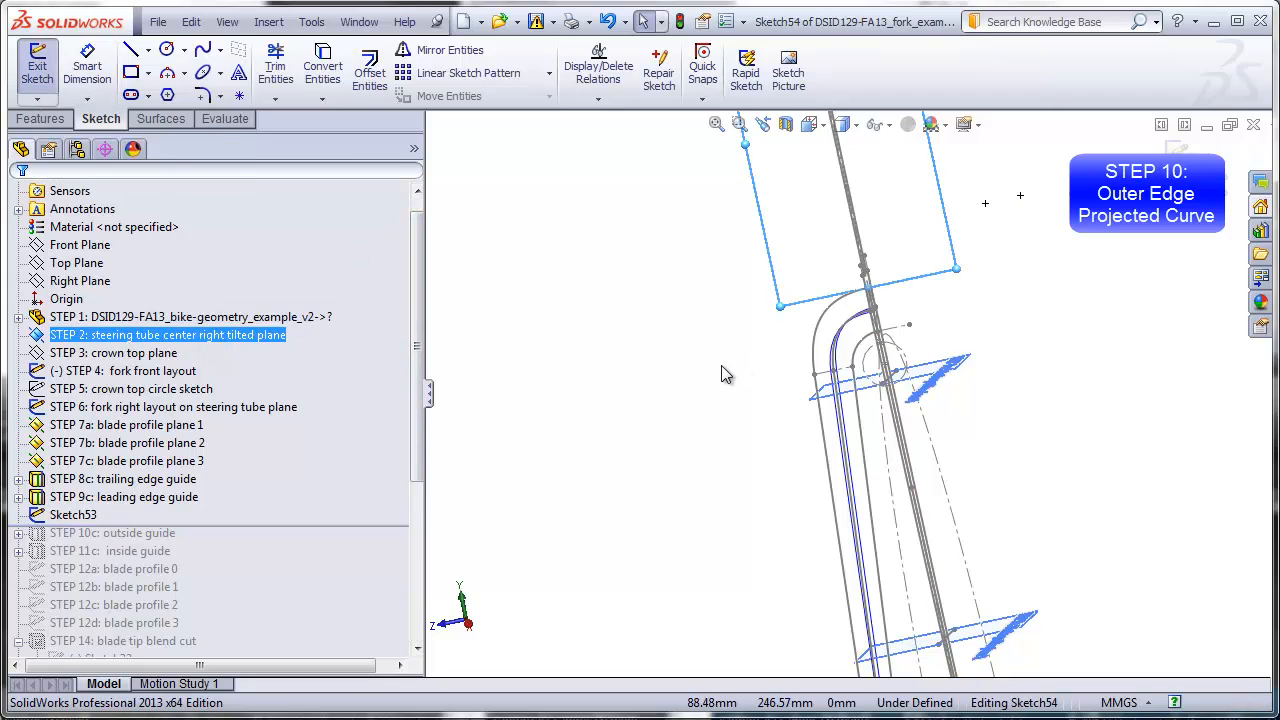
click(322, 68)
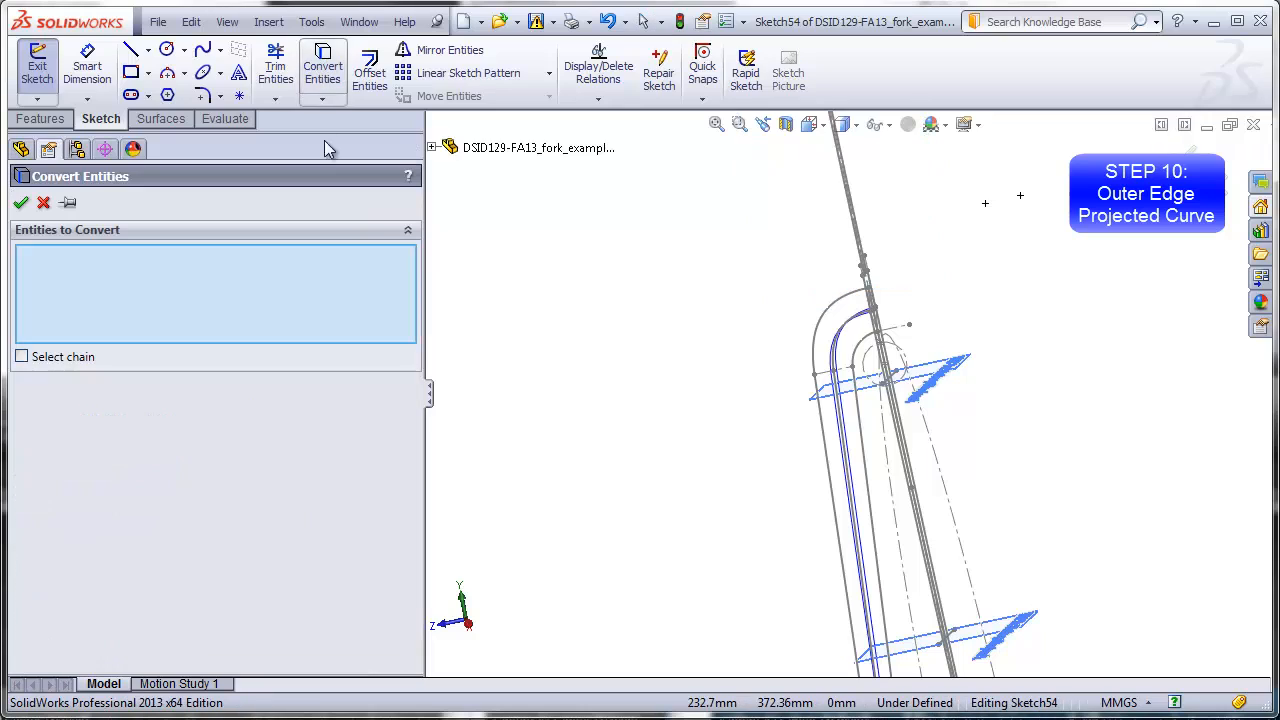
click(822, 330)
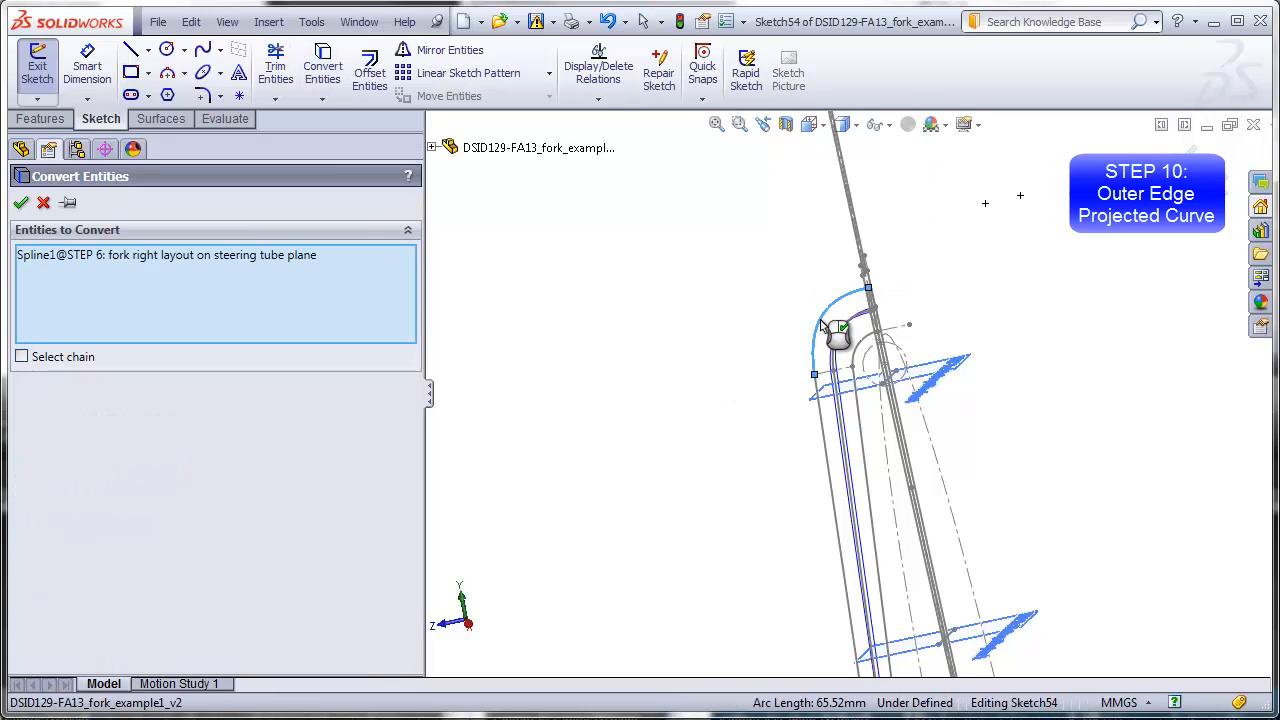
click(822, 431)
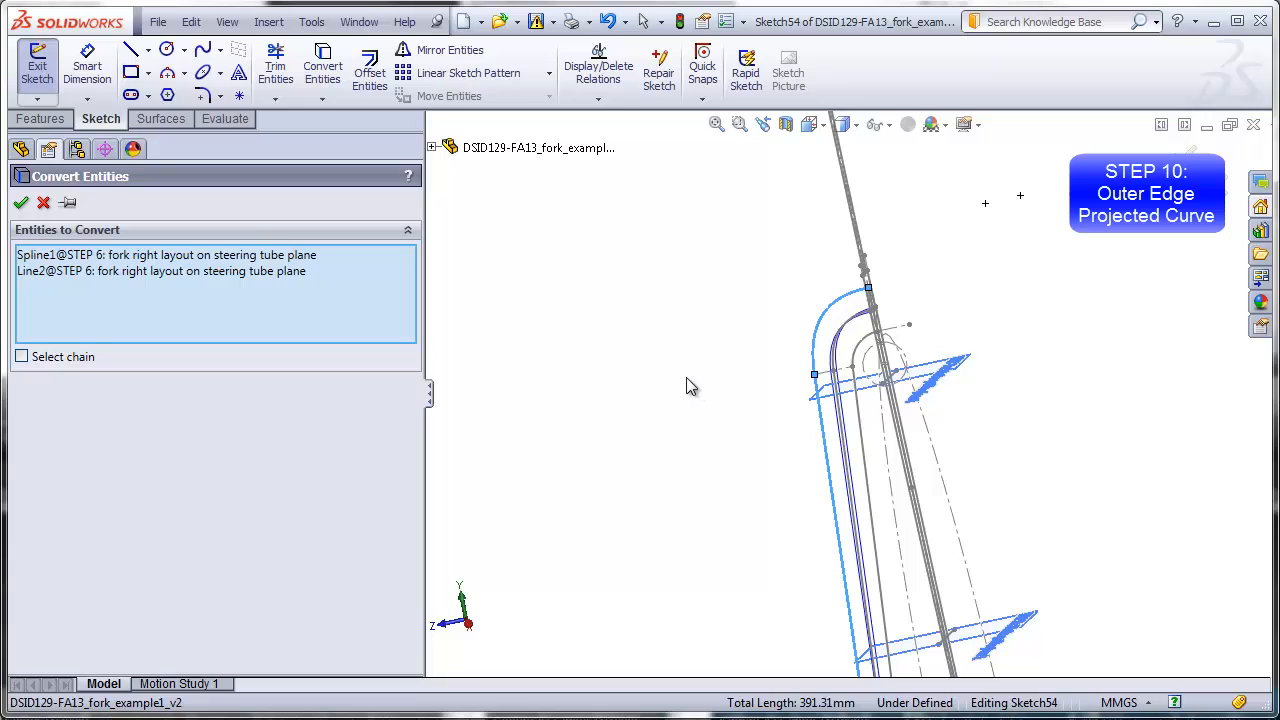
click(18, 205)
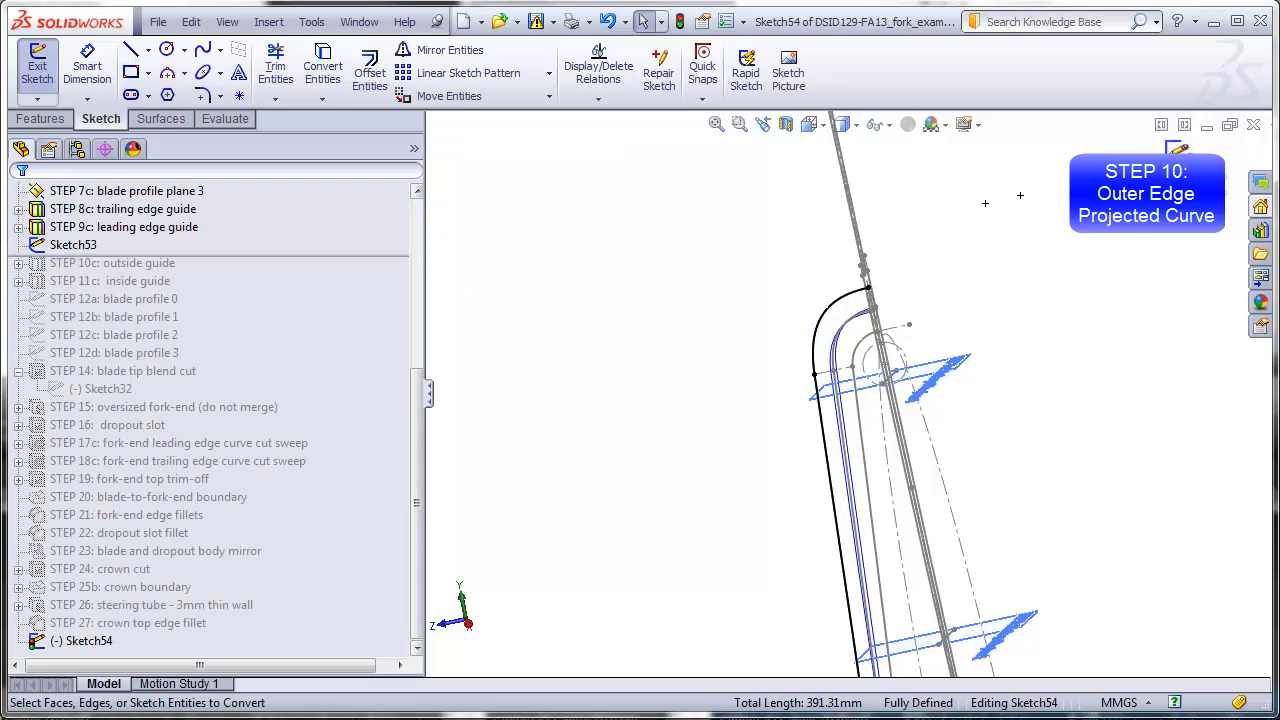
click(1184, 162)
click(626, 342)
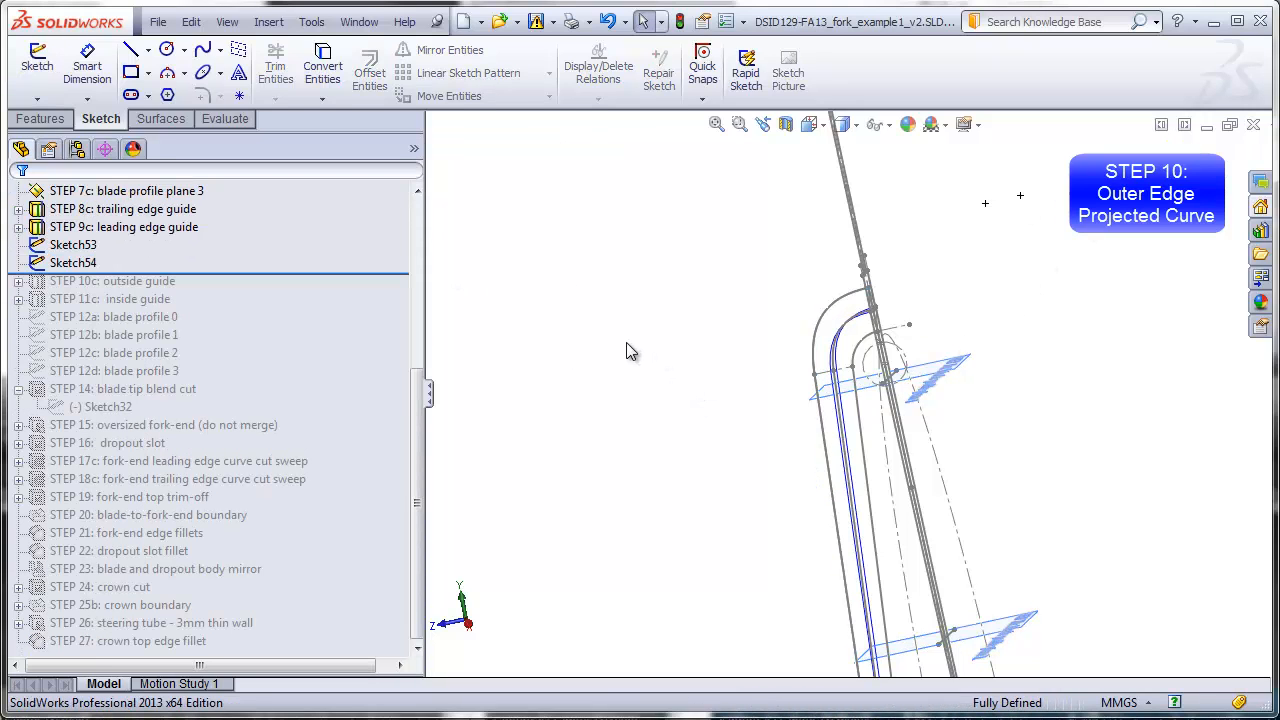
- Create the outside edge guide as a projected curve, using Sketch on sketch with Sketch53 and Sketch54
click(268, 21)
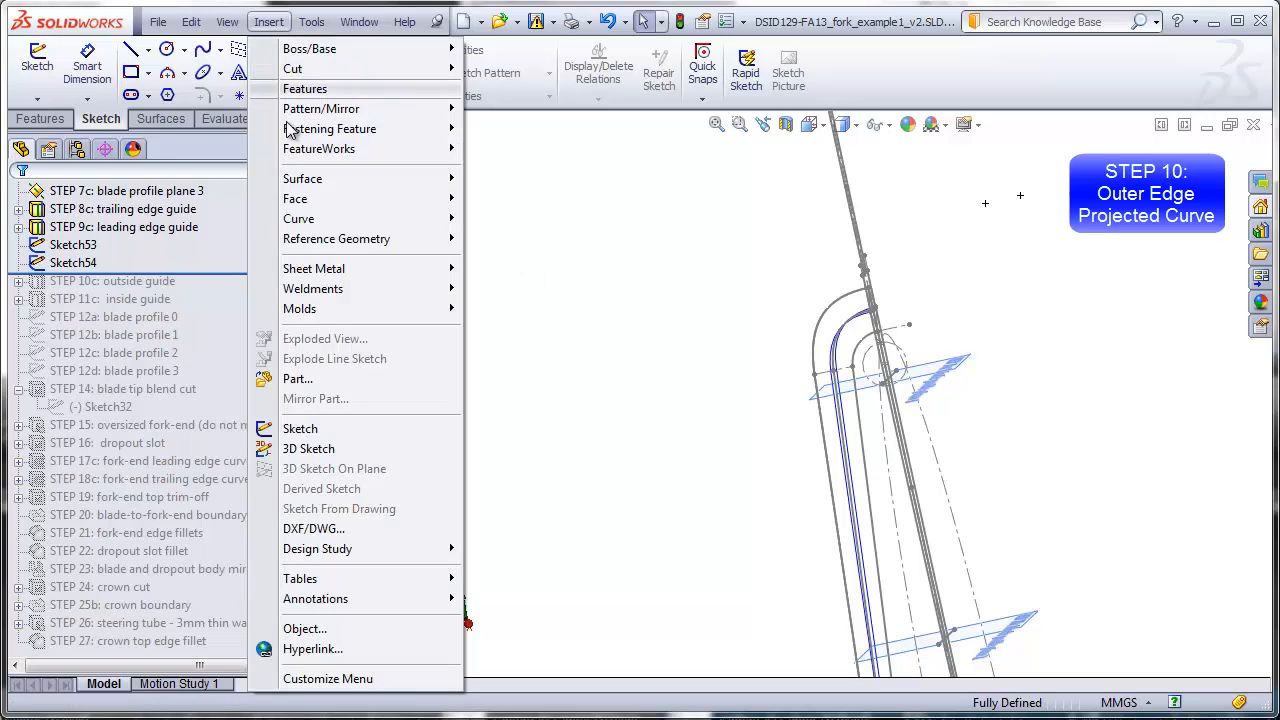
mouse_move(318, 220)
click(502, 250)
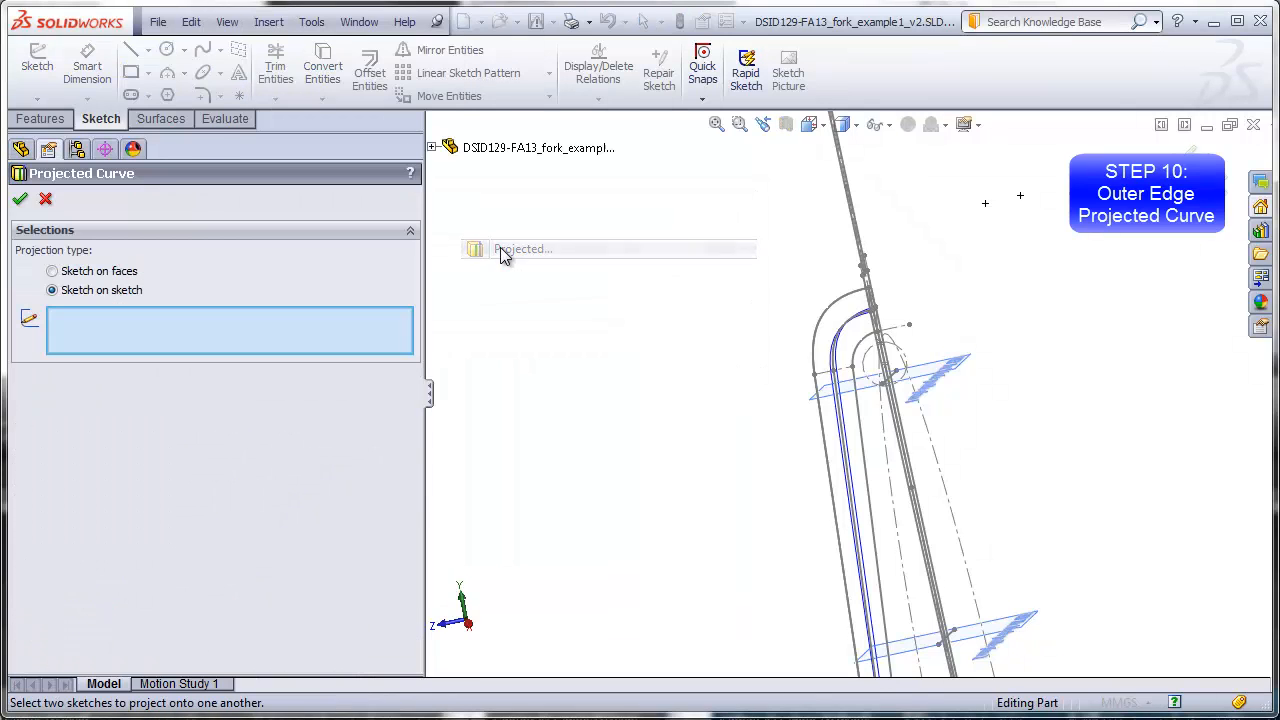
click(436, 148)
click(522, 490)
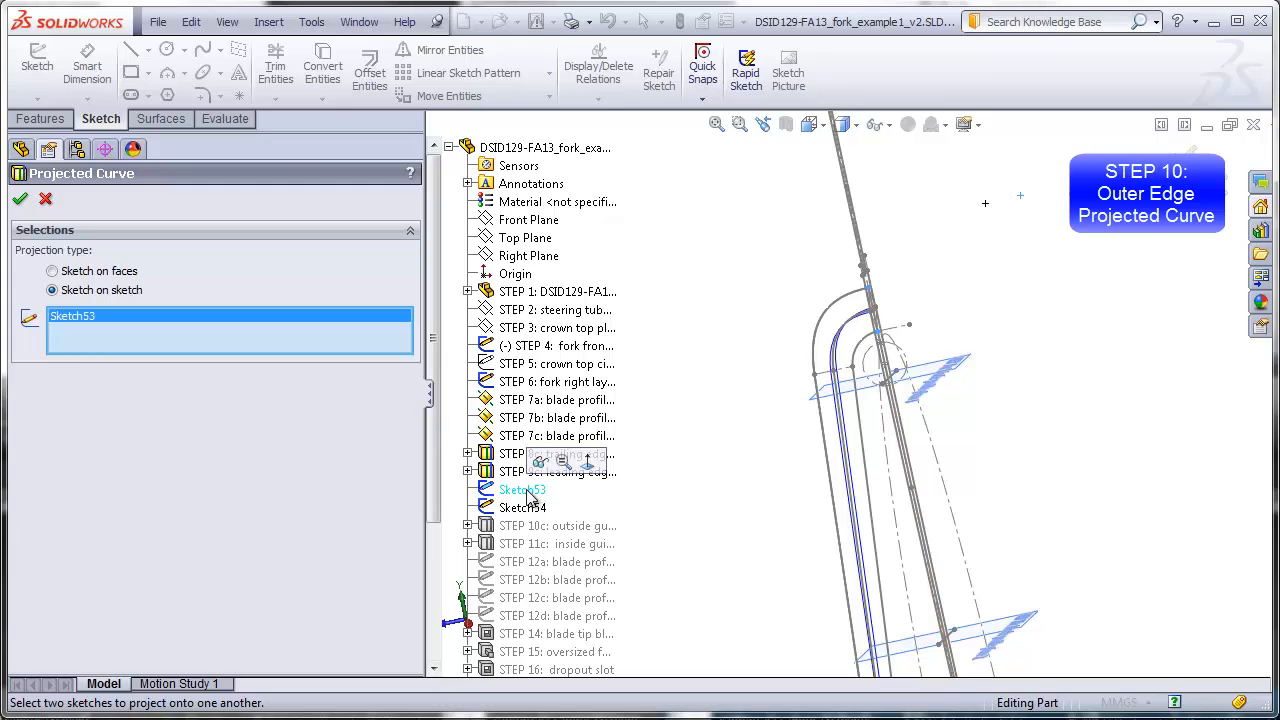
click(522, 508)
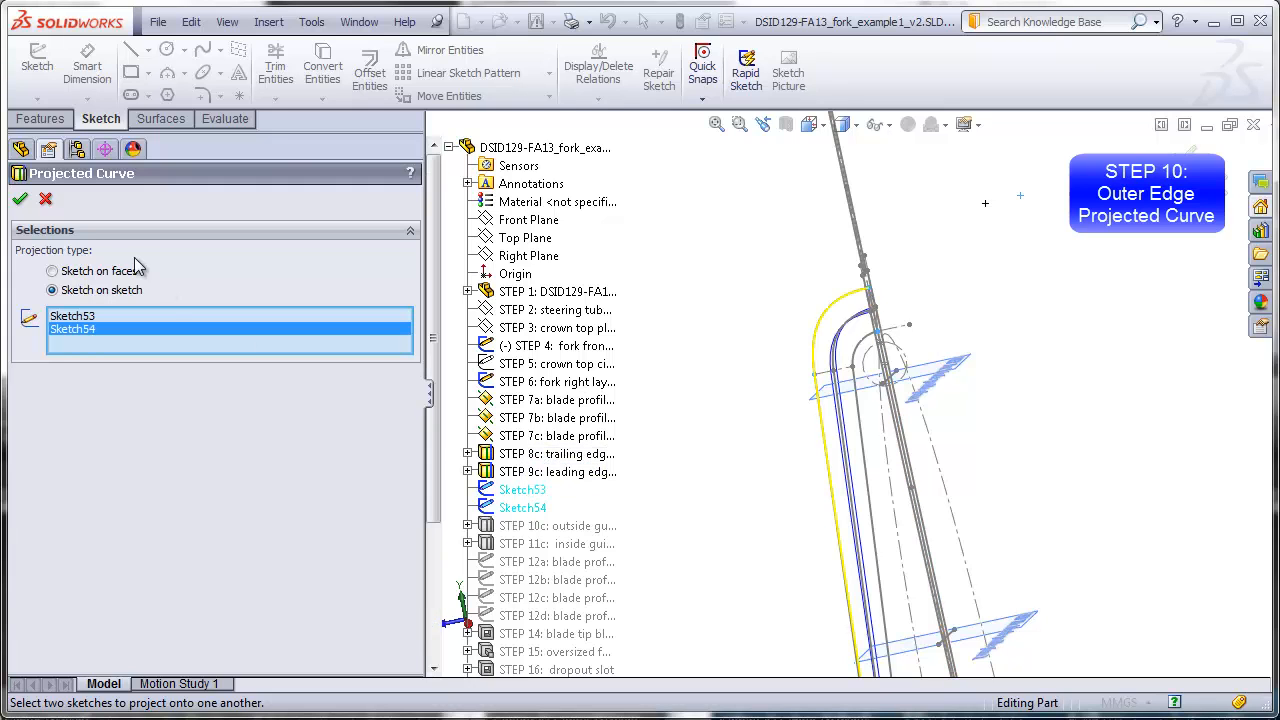
click(19, 199)
- Hide all sketches and inspect the trailing, leading and outside guide curves around the blade profile planes
middle_drag(638, 373, 745, 412)
scroll(862, 608, up, 2)
scroll(867, 610, down, 3)
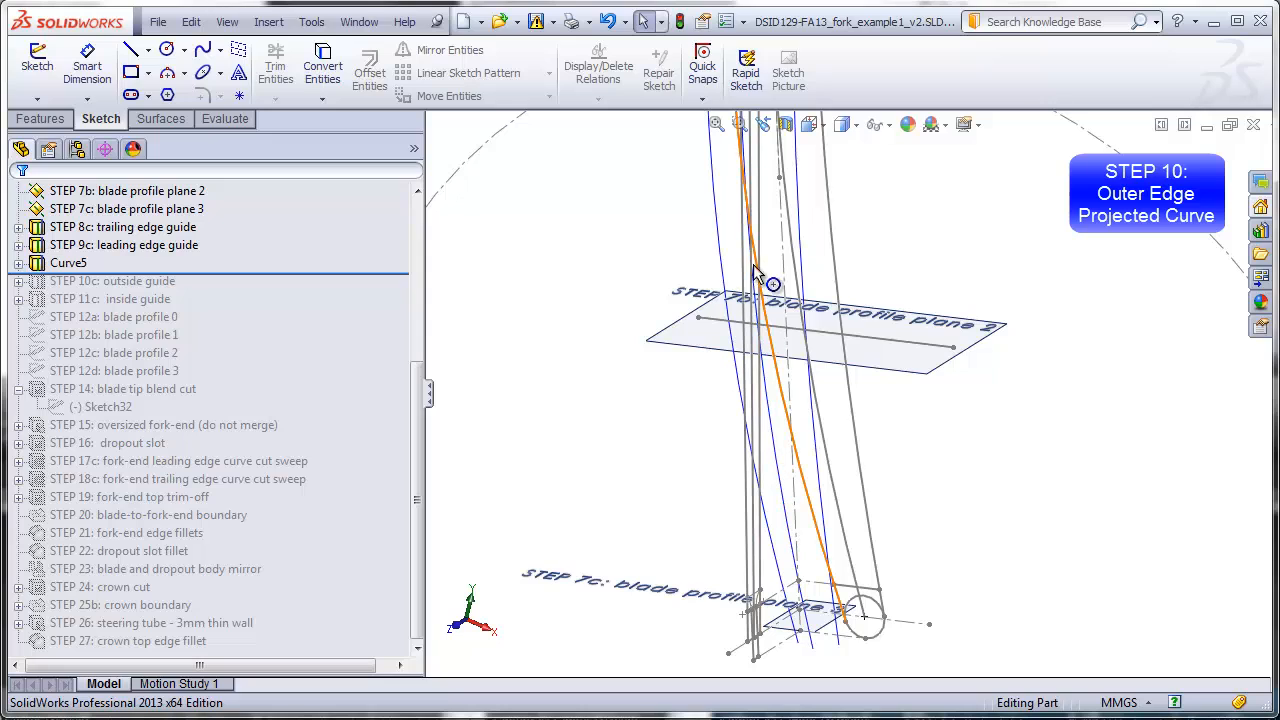
click(227, 21)
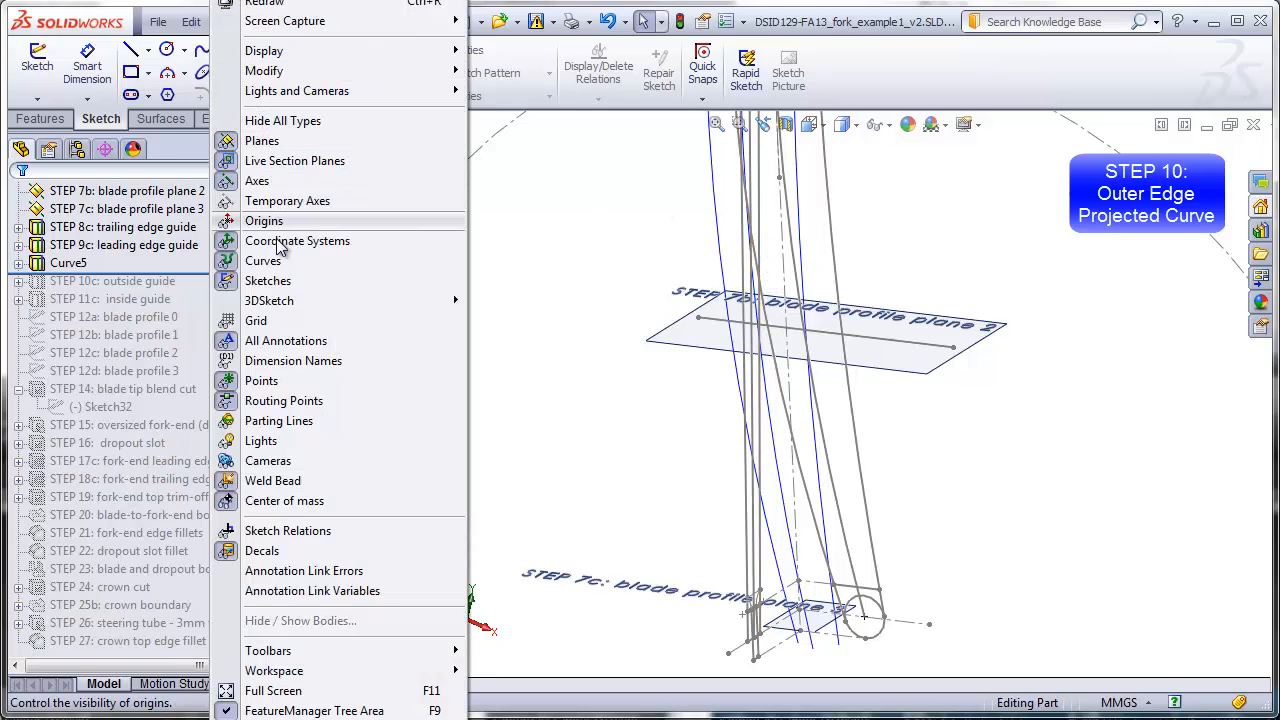
click(270, 281)
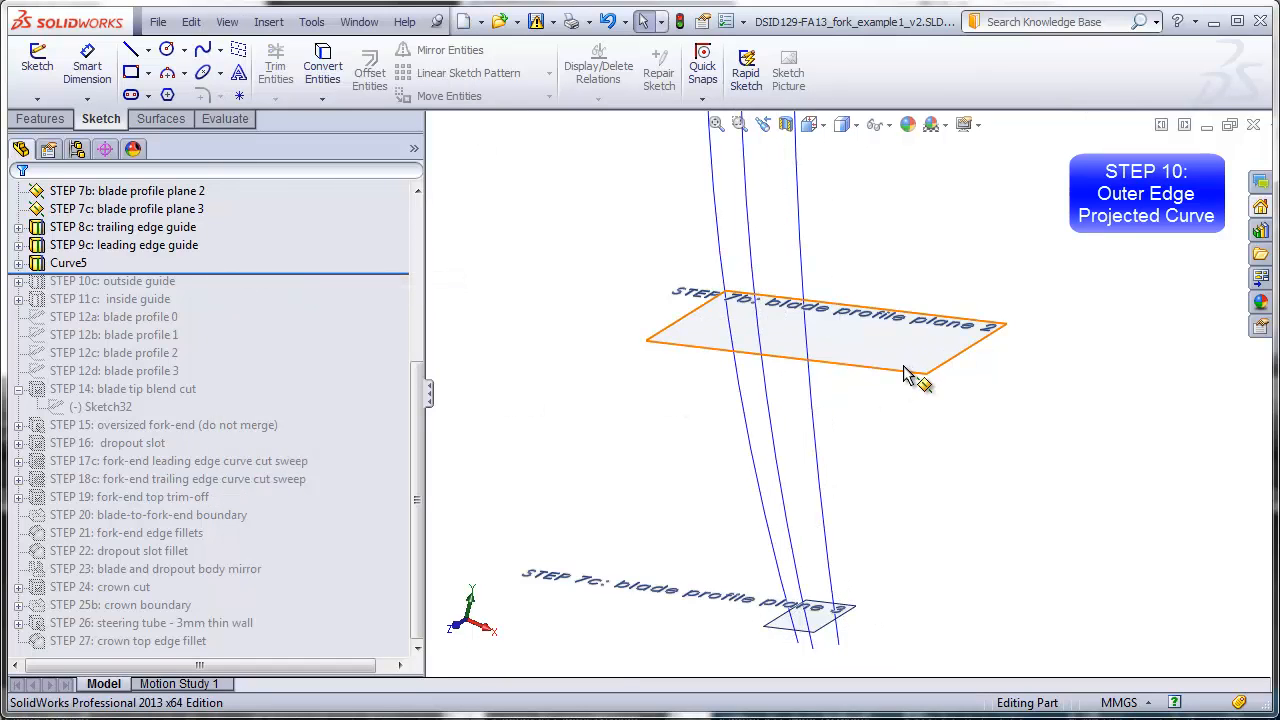
middle_drag(906, 372, 907, 337)
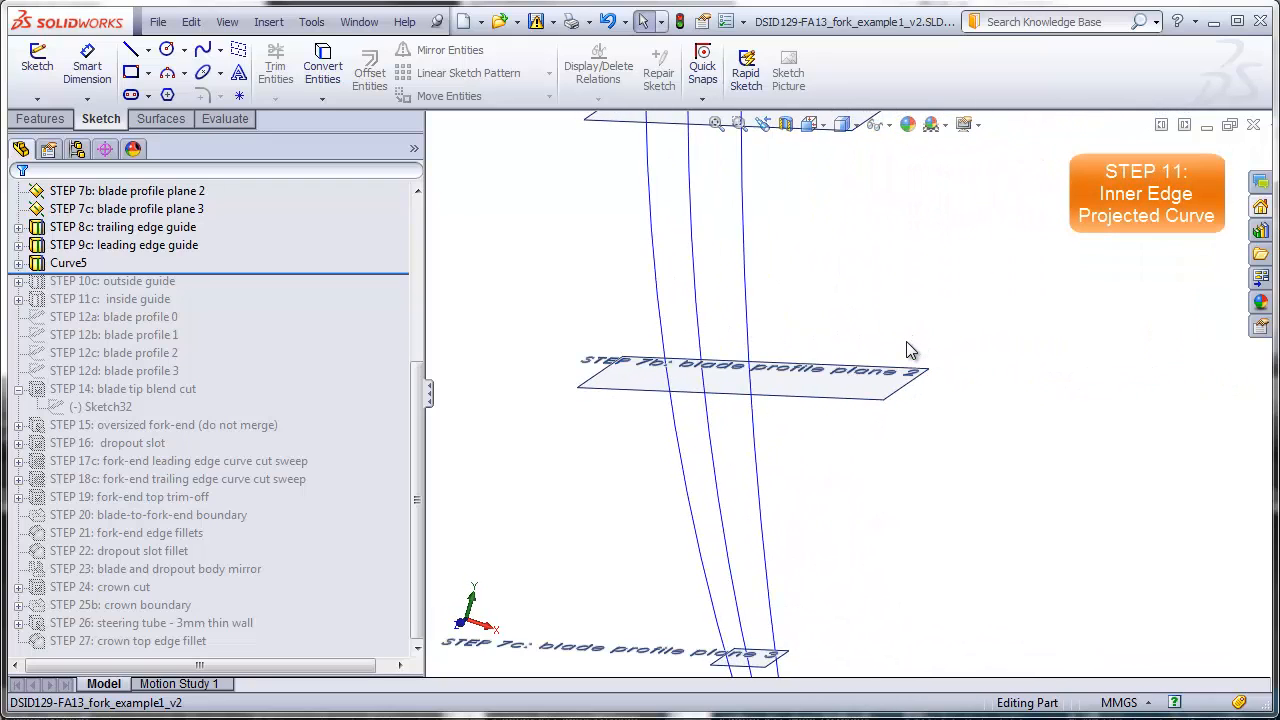
- Create a Front Plane sketch for the inside edge by converting the middle blade arc and short crown centre line from the STEP 4 fork front layout
key(ctrl+1)
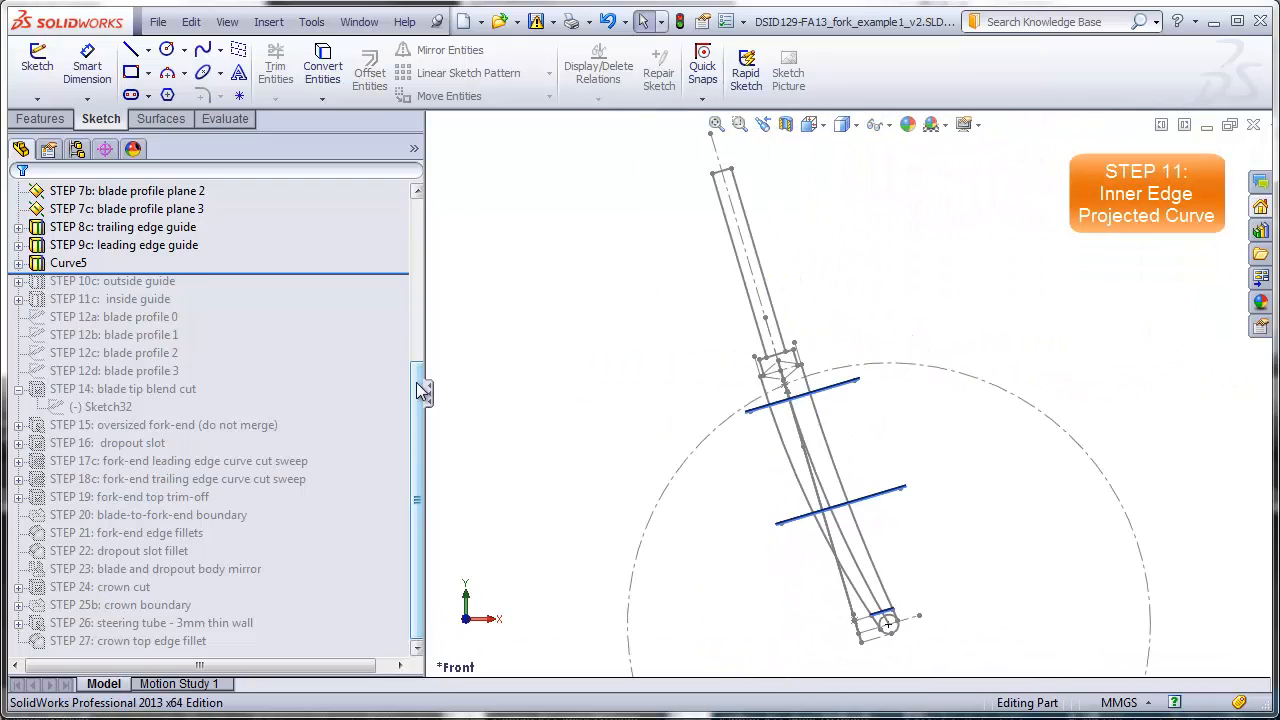
scroll(418, 386, up, 5)
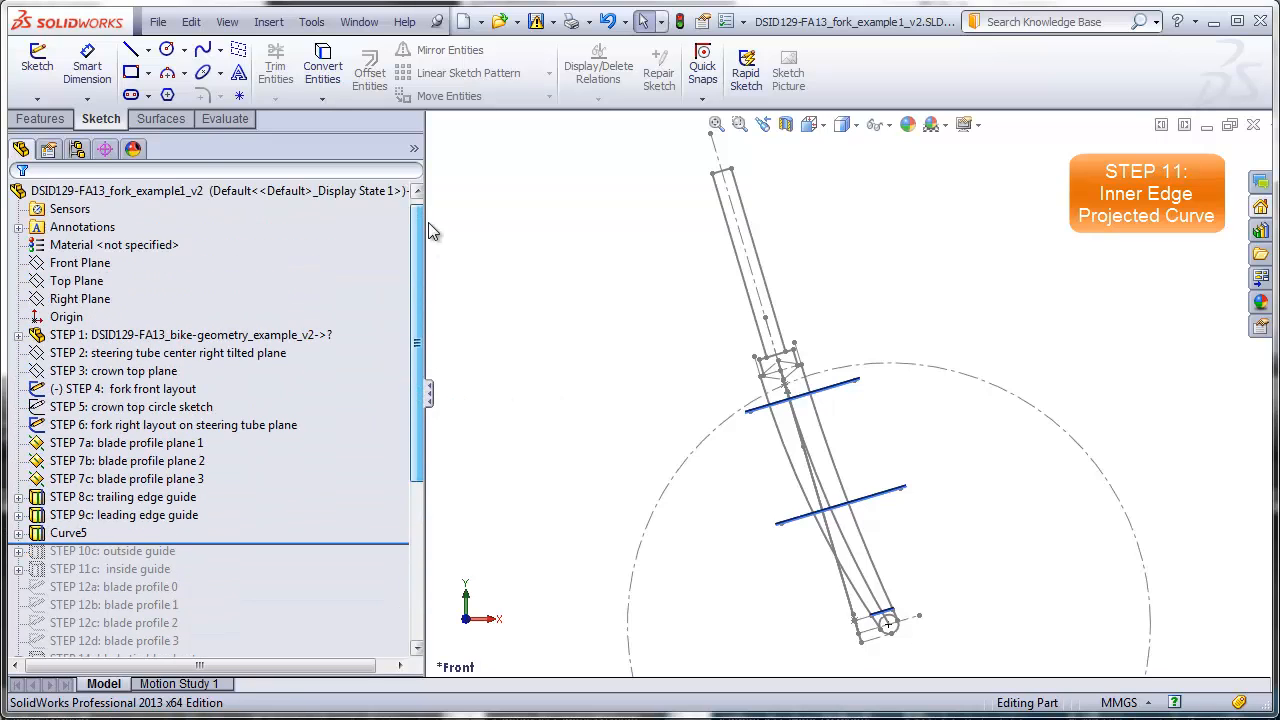
click(98, 263)
click(37, 65)
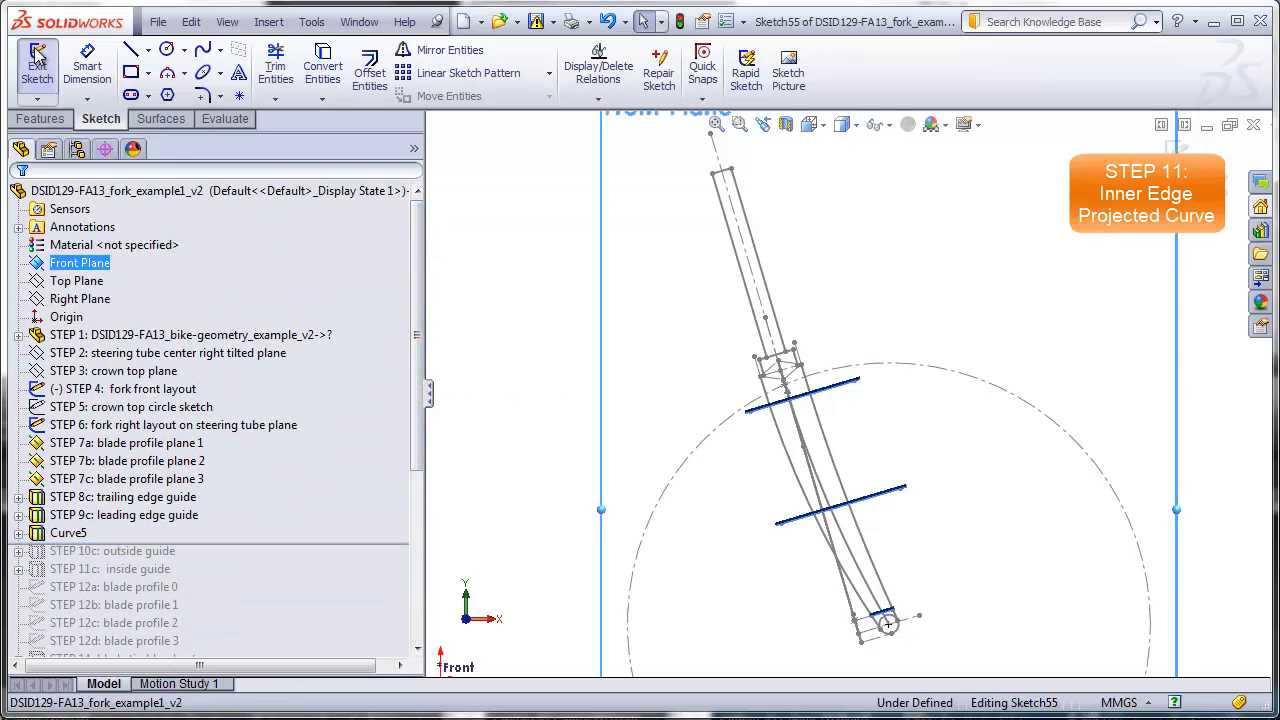
scroll(817, 470, down, 4)
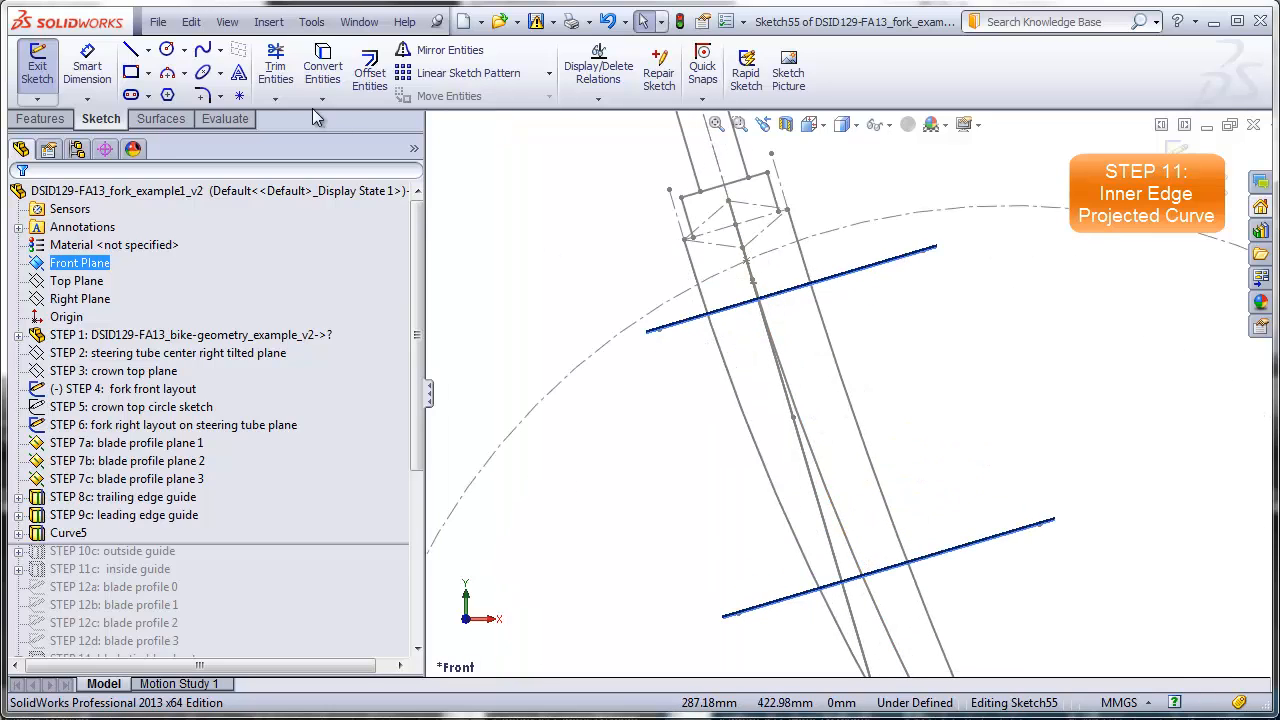
click(322, 70)
click(837, 478)
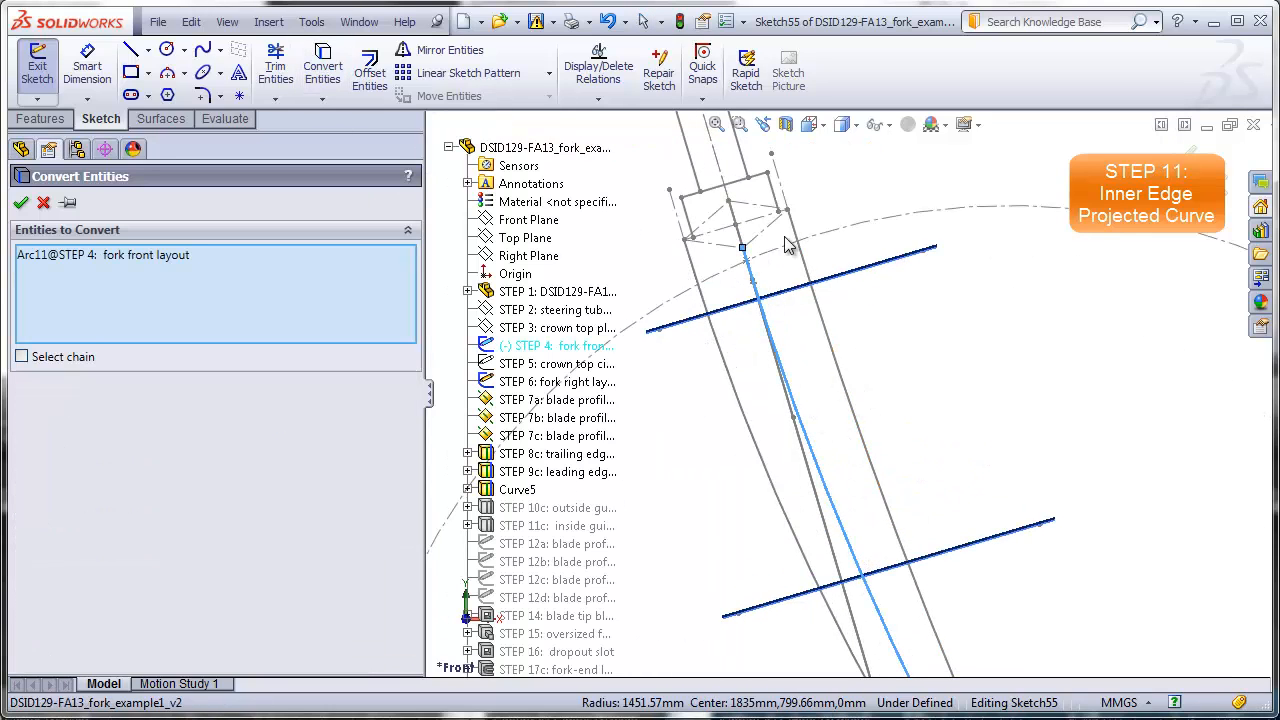
click(735, 215)
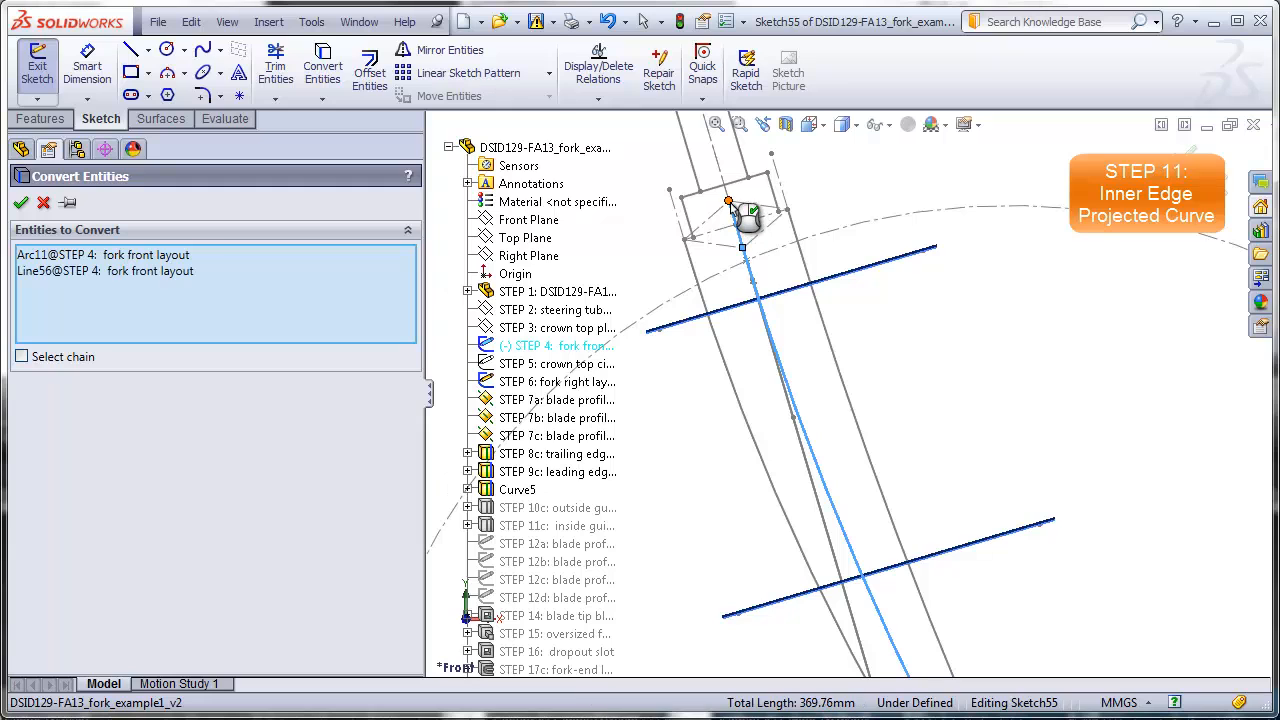
click(22, 204)
click(1181, 165)
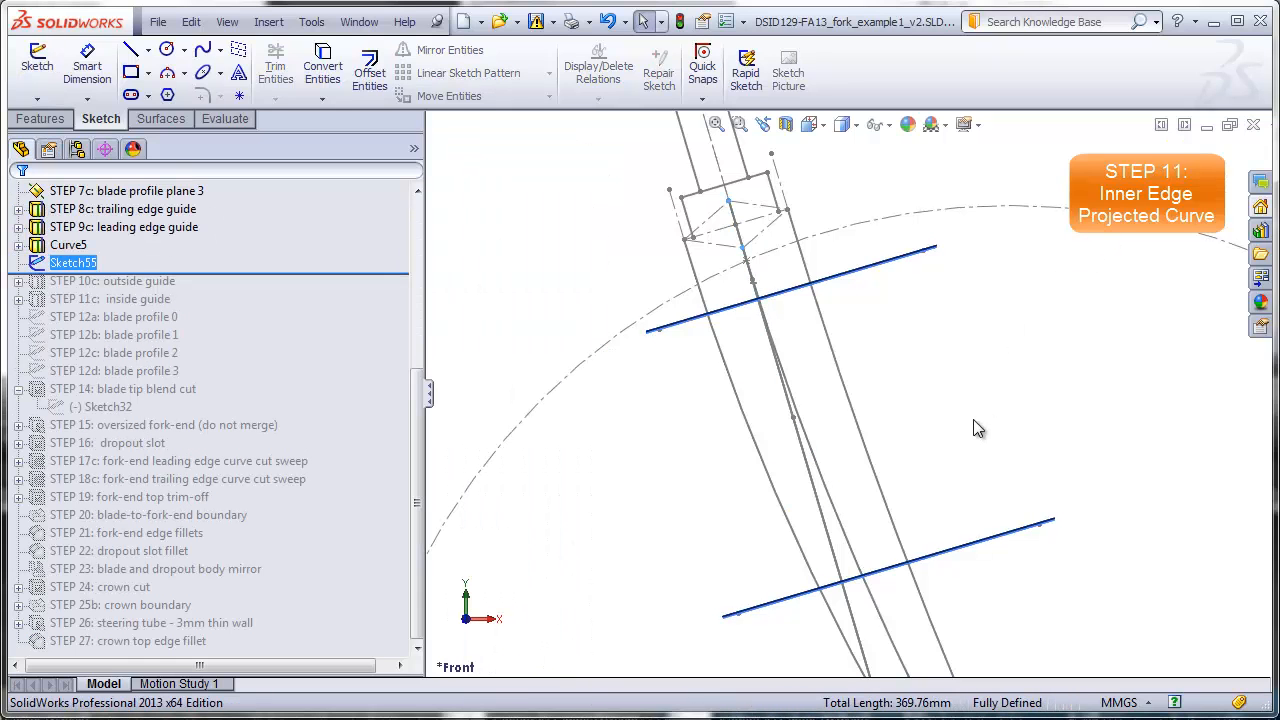
- Create a sketch on the STEP 2 steering tube plane by converting the inner blade line and its upper curve from the STEP 6 right layout
scroll(969, 422, up, 3)
middle_drag(969, 422, 846, 476)
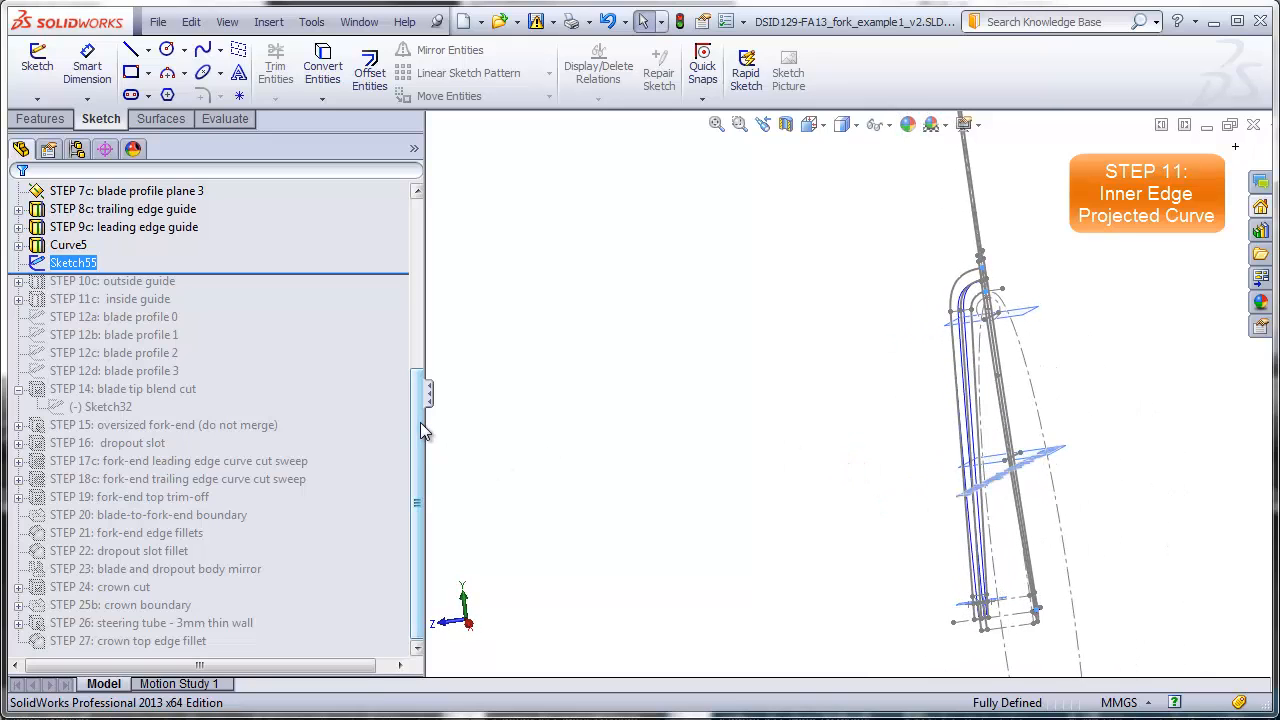
drag(420, 422, 417, 271)
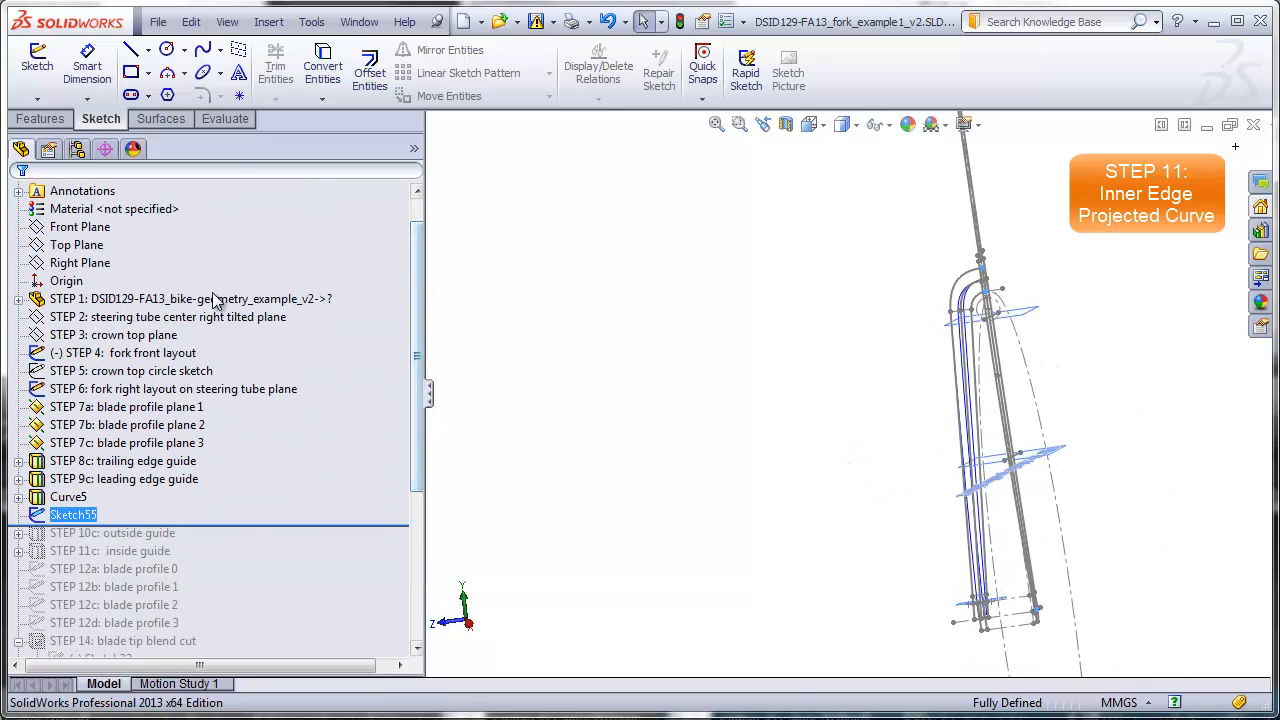
click(168, 317)
click(37, 70)
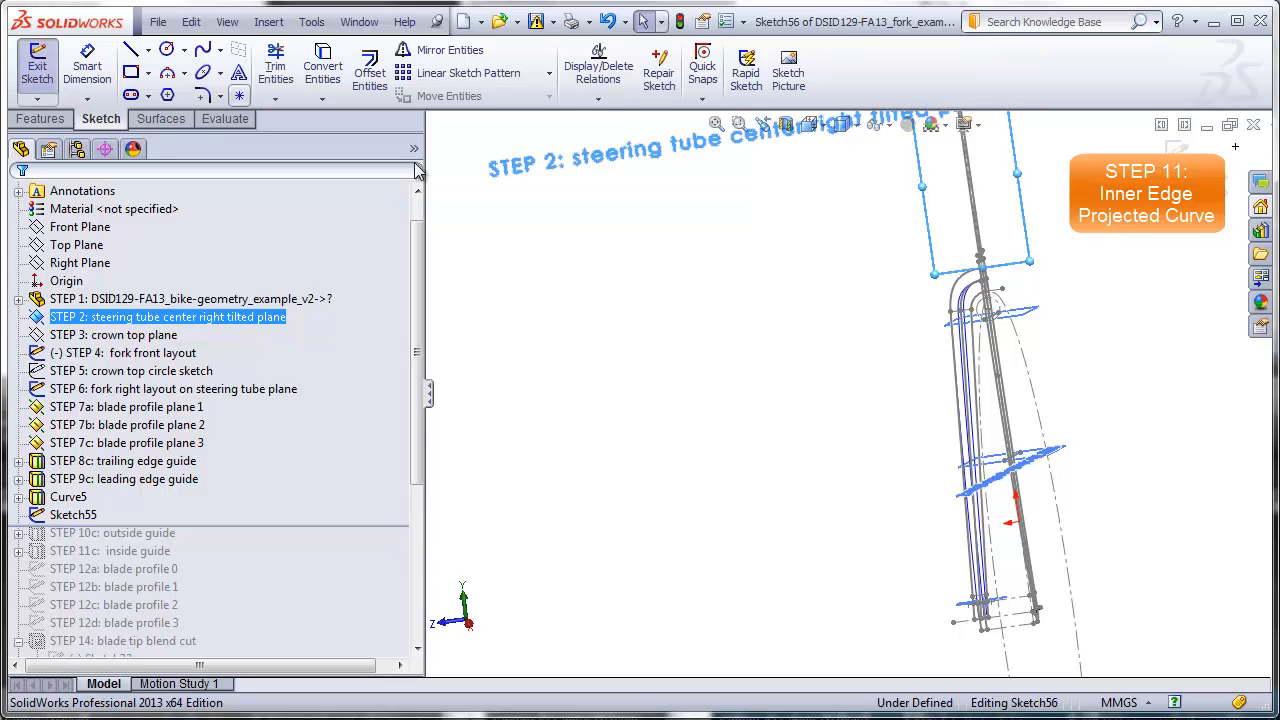
scroll(989, 333, down, 7)
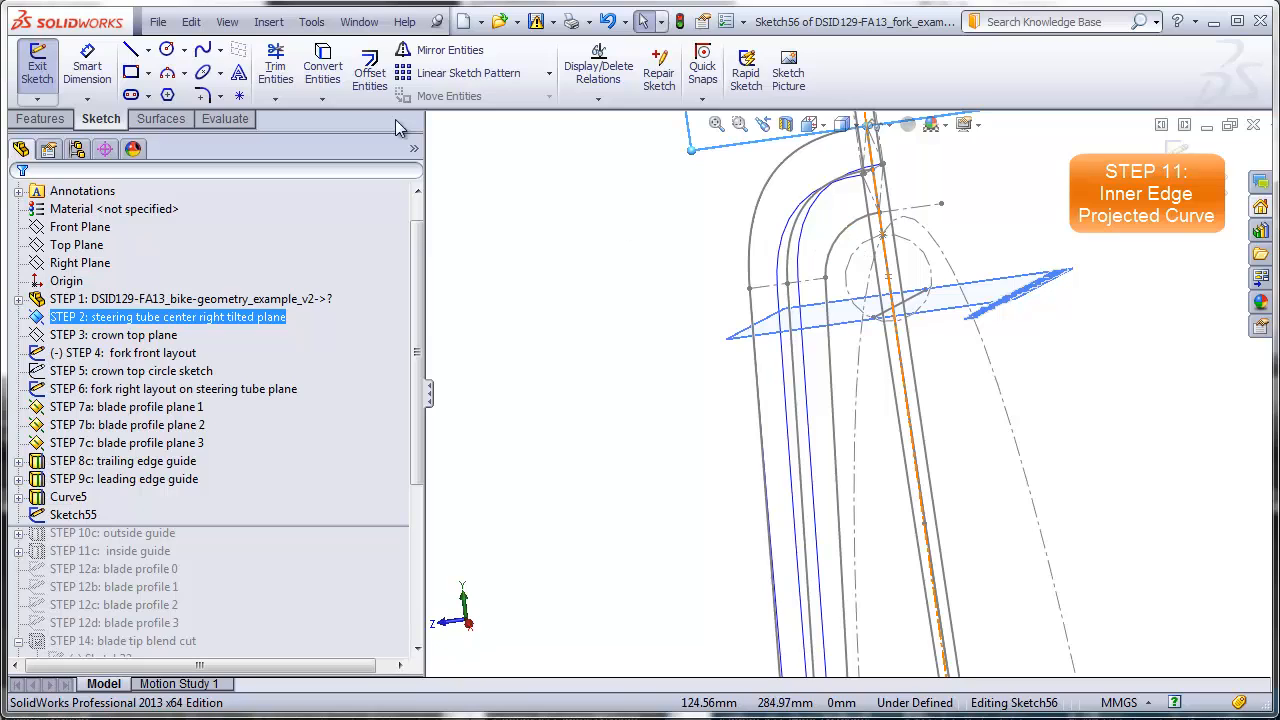
click(322, 70)
click(828, 306)
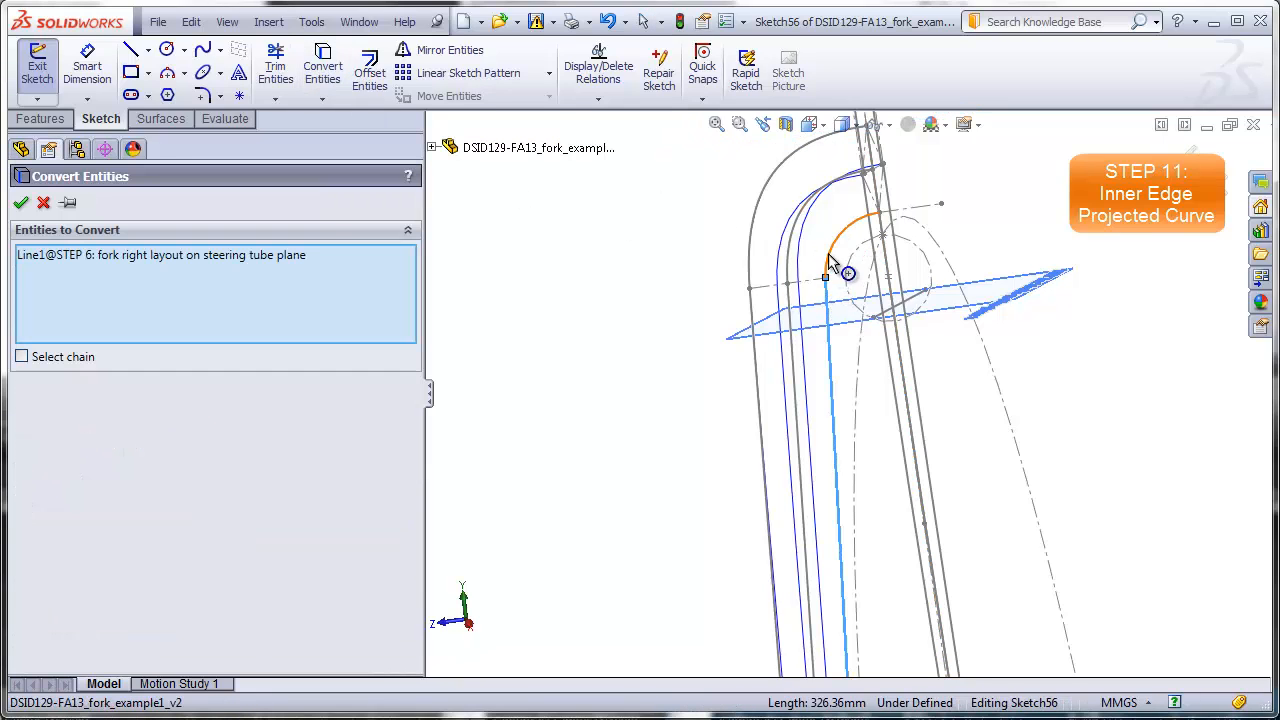
click(838, 245)
click(25, 206)
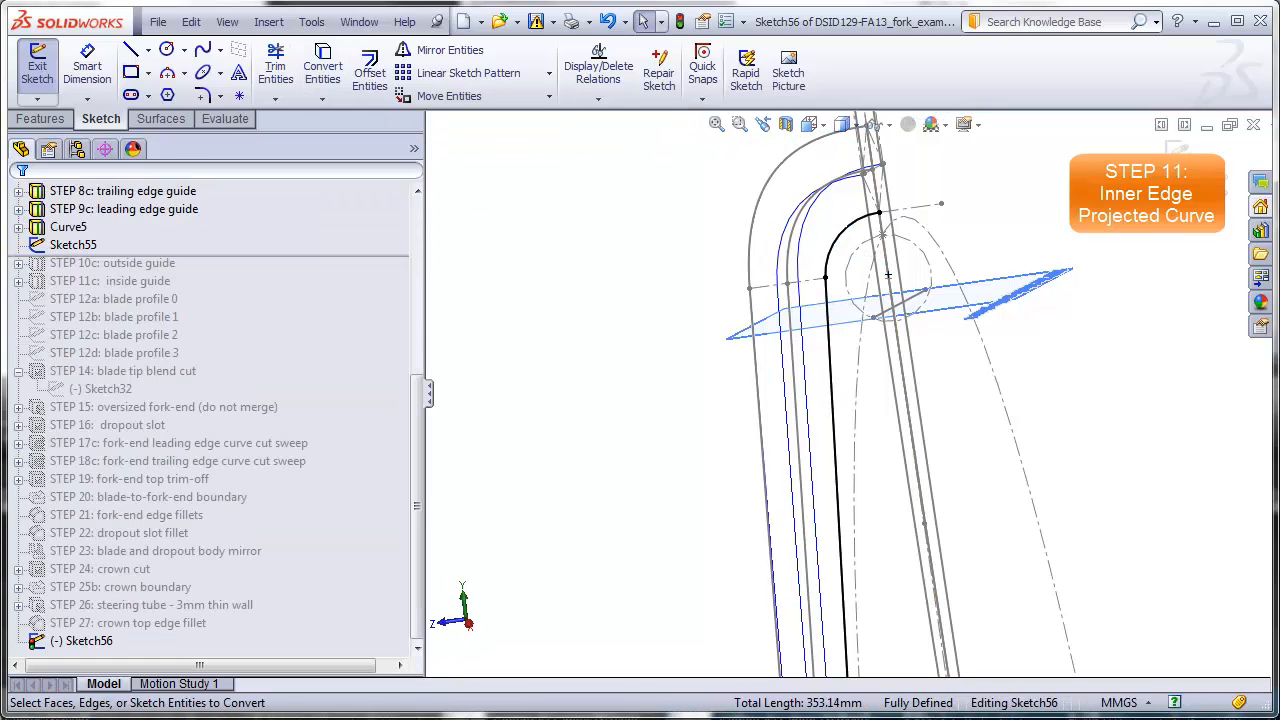
click(1181, 163)
- Create the inside edge guide as a projected curve, using Sketch on sketch with Sketch56 and Sketch55
scroll(978, 506, up, 5)
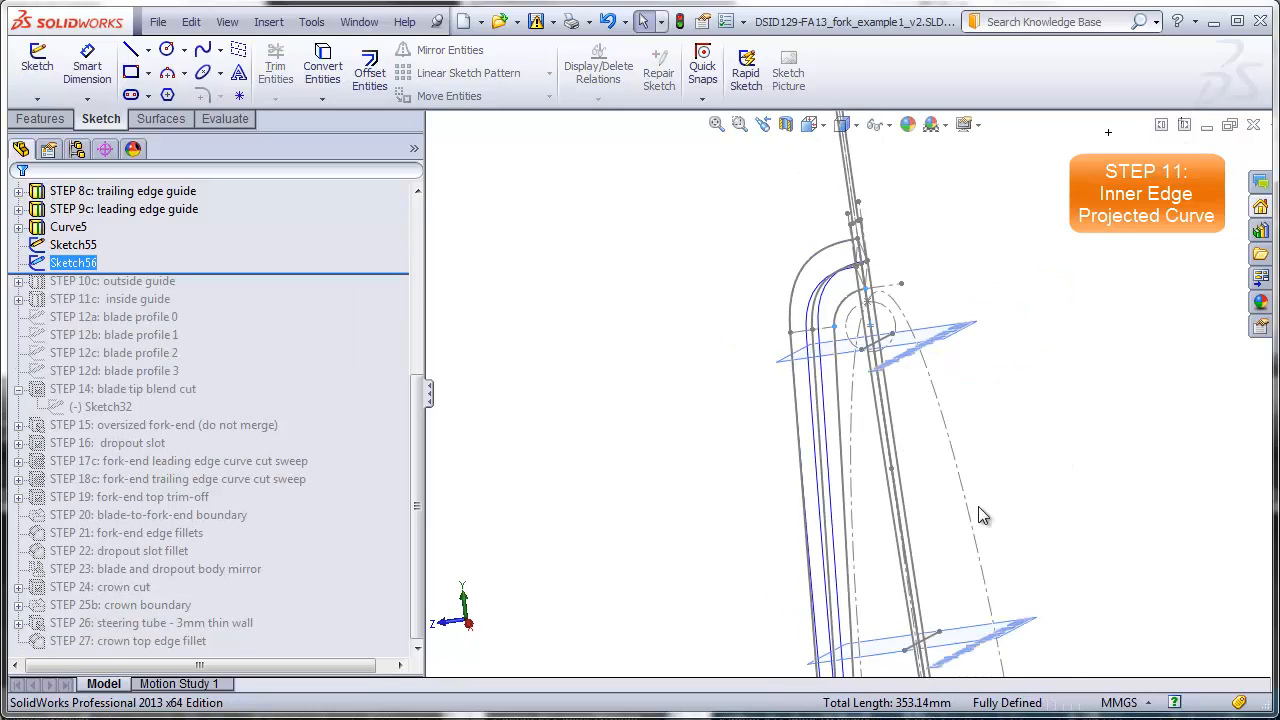
middle_drag(973, 510, 1048, 520)
click(270, 22)
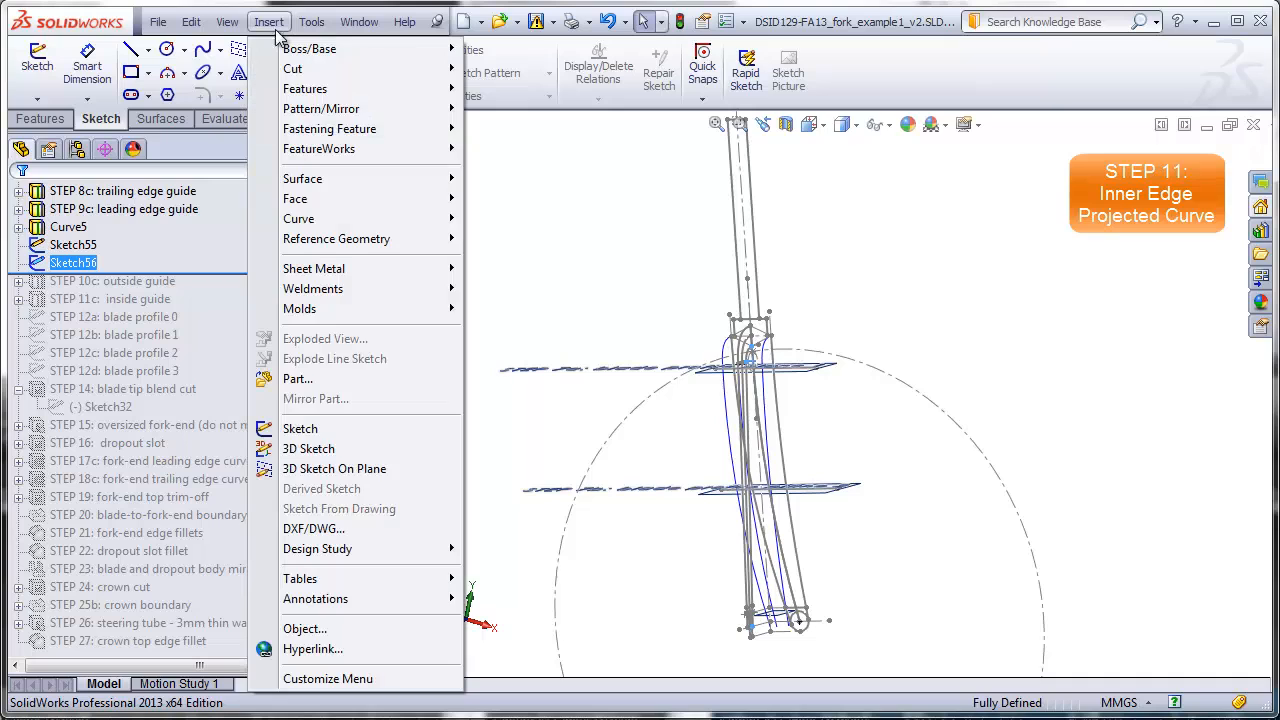
mouse_move(325, 217)
click(507, 251)
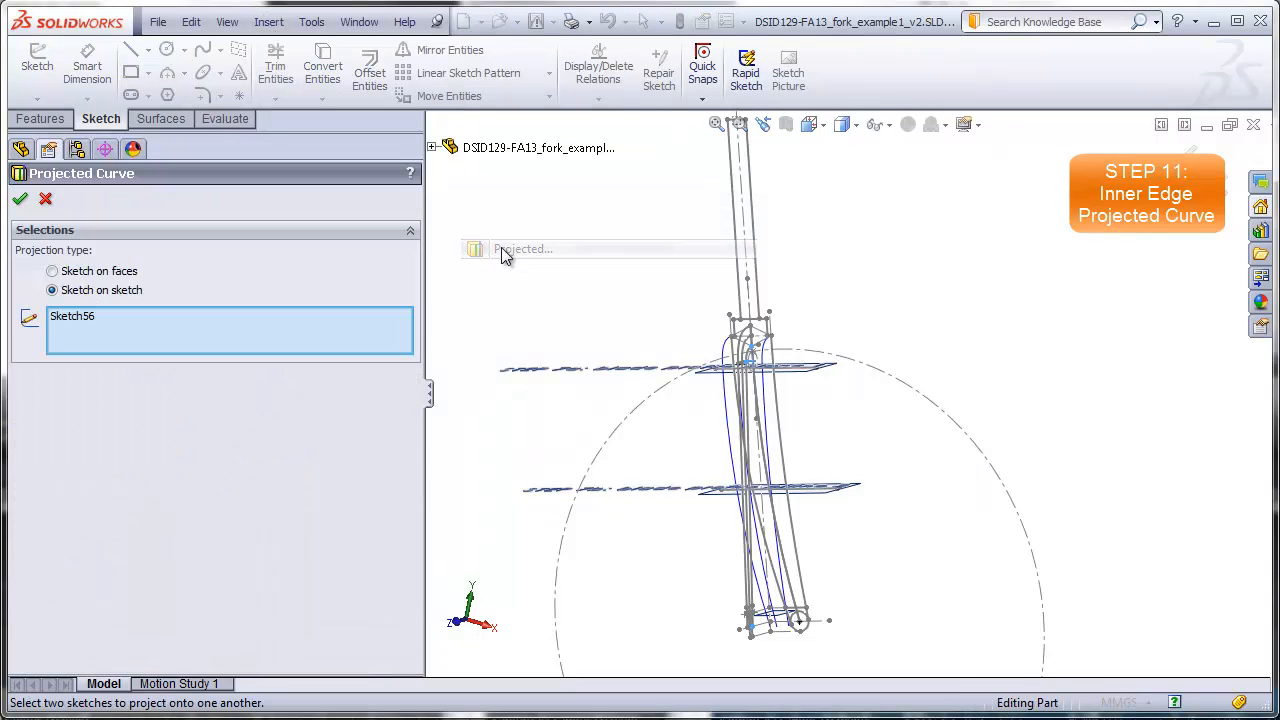
click(431, 147)
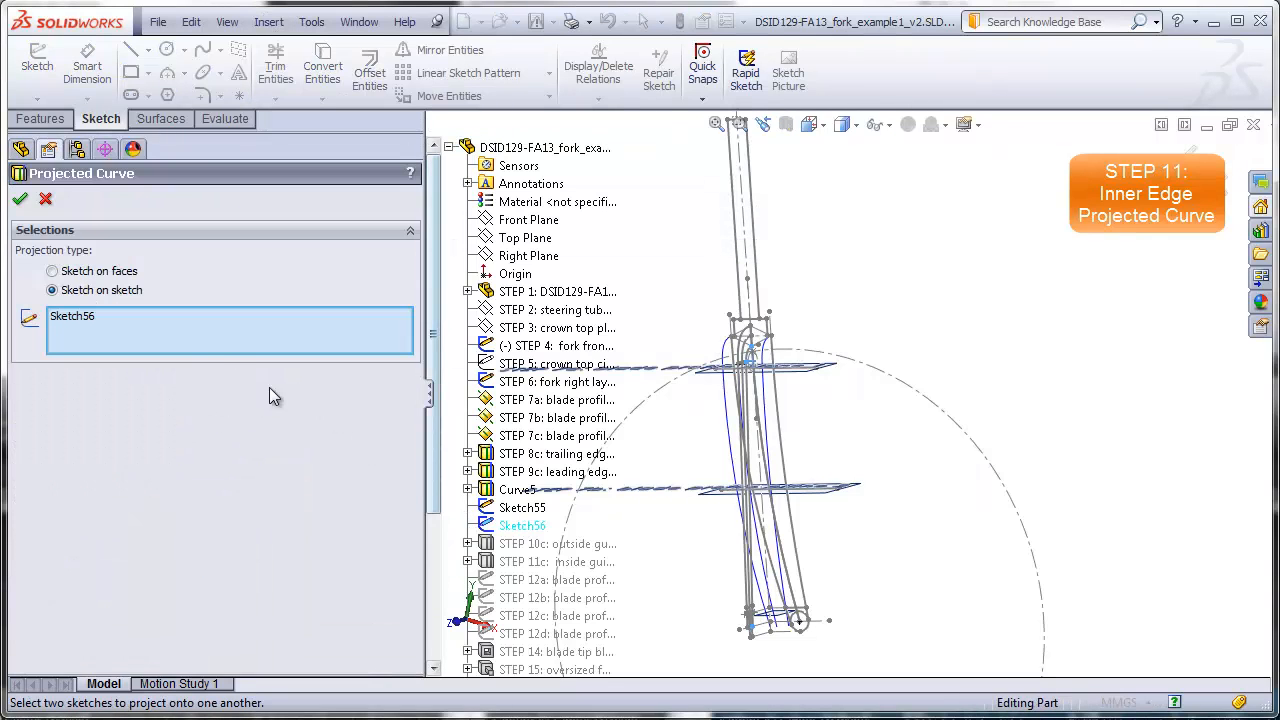
click(522, 507)
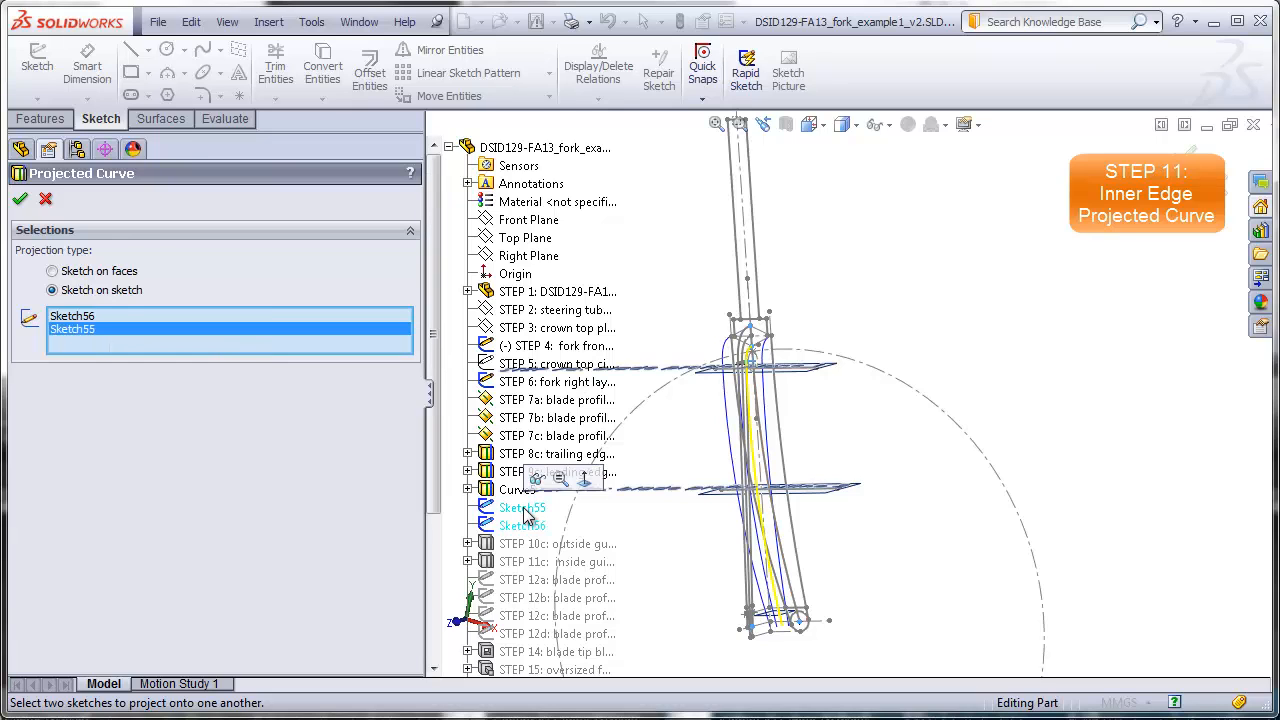
click(20, 201)
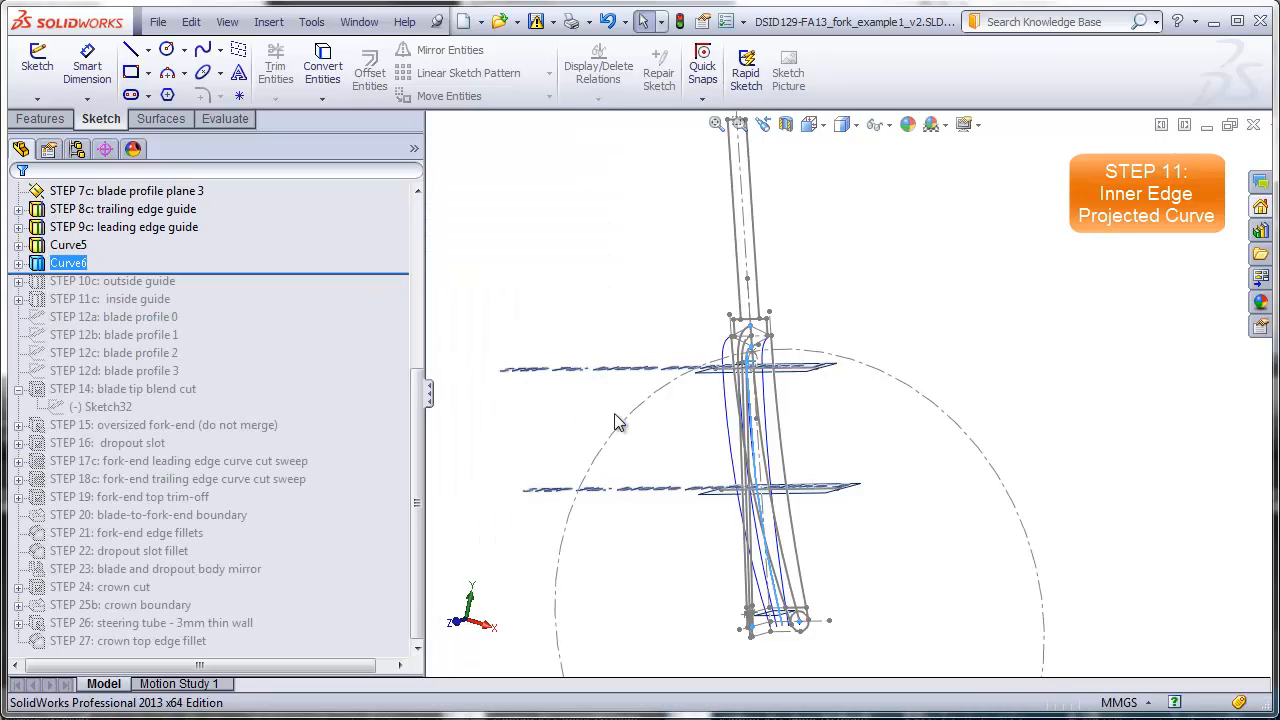
- Hide all sketches, leaving the projected guide curves and blade profile planes displayed
click(227, 21)
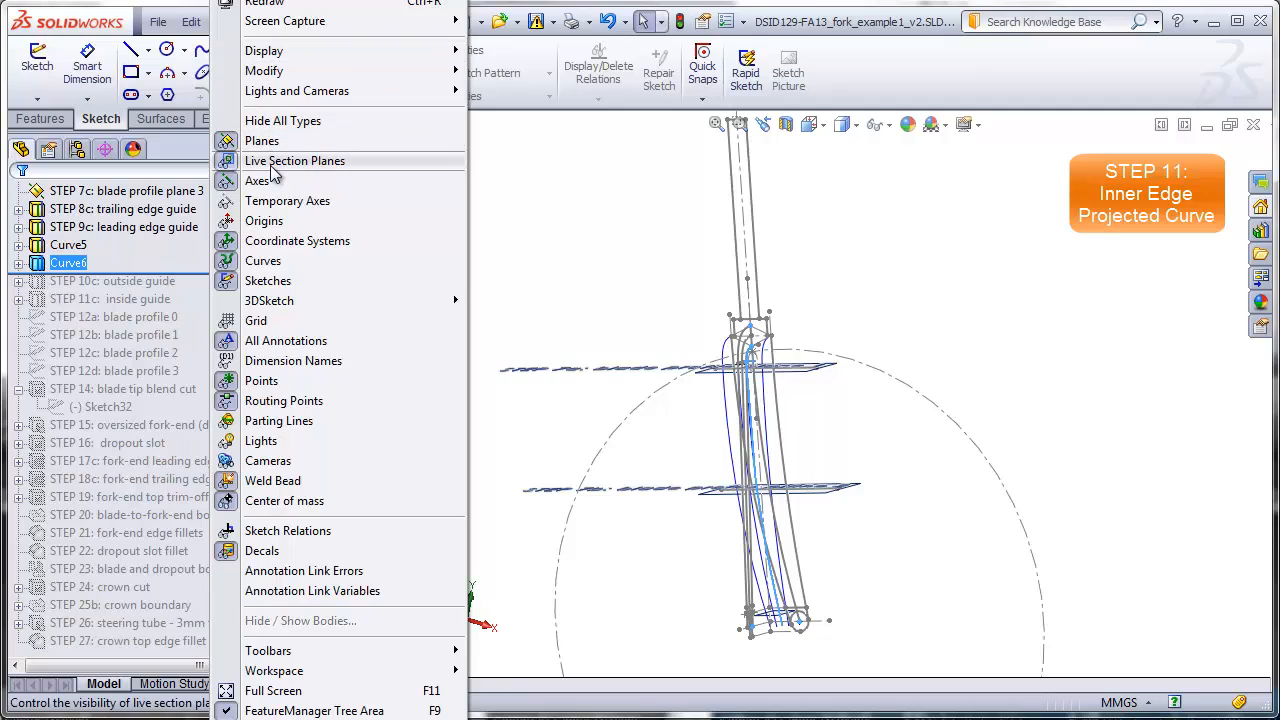
click(268, 281)
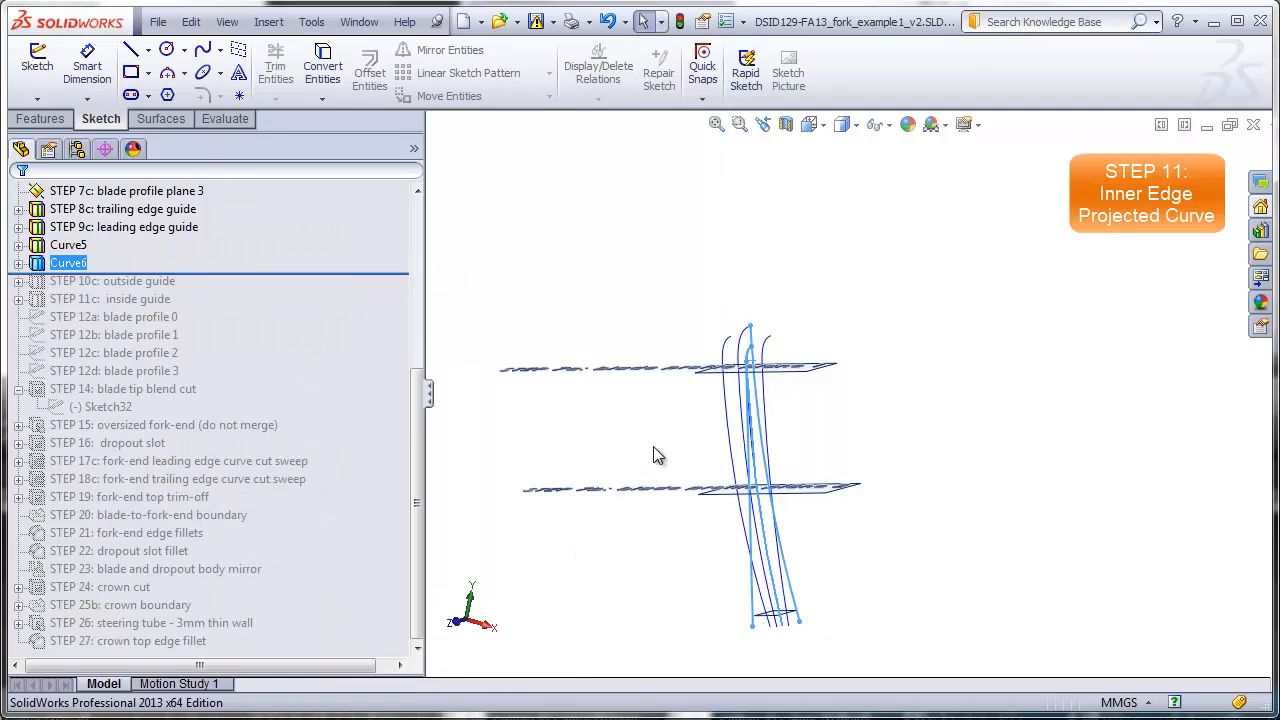
click(789, 444)
middle_drag(790, 443, 860, 434)
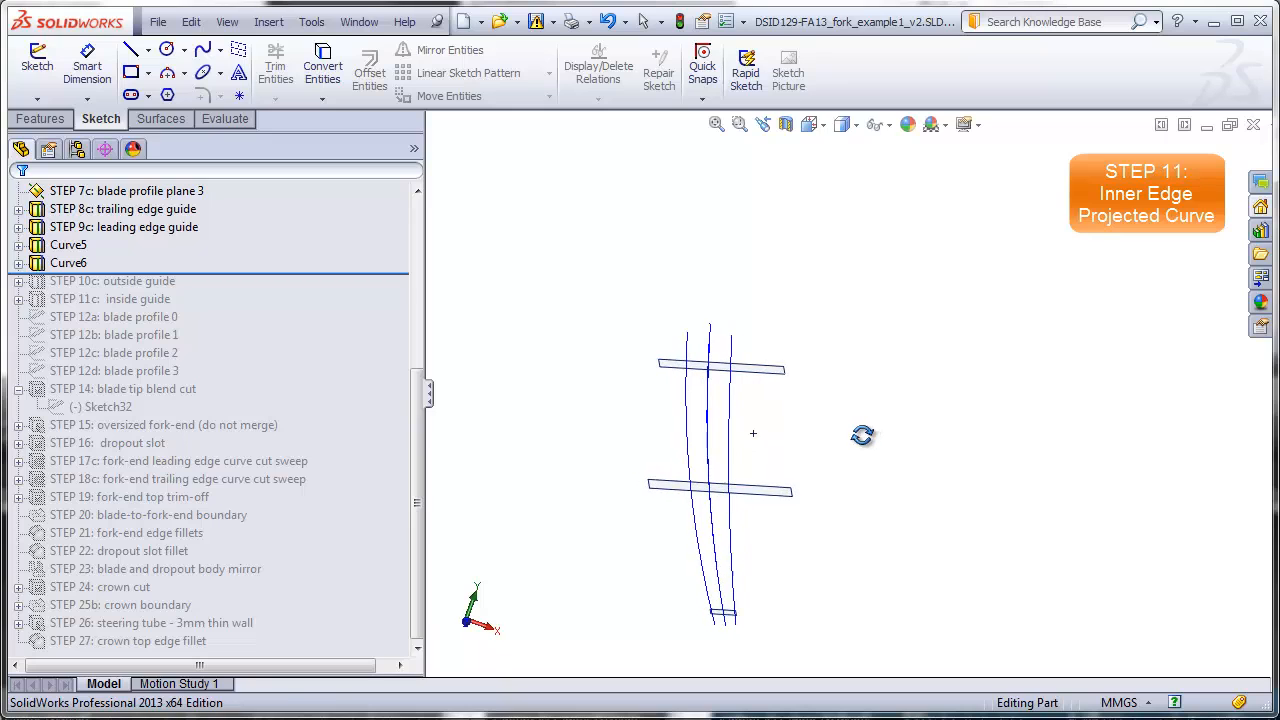
- Examine the four guide curves against the blade profile planes in the front and right views
click(812, 124)
click(838, 201)
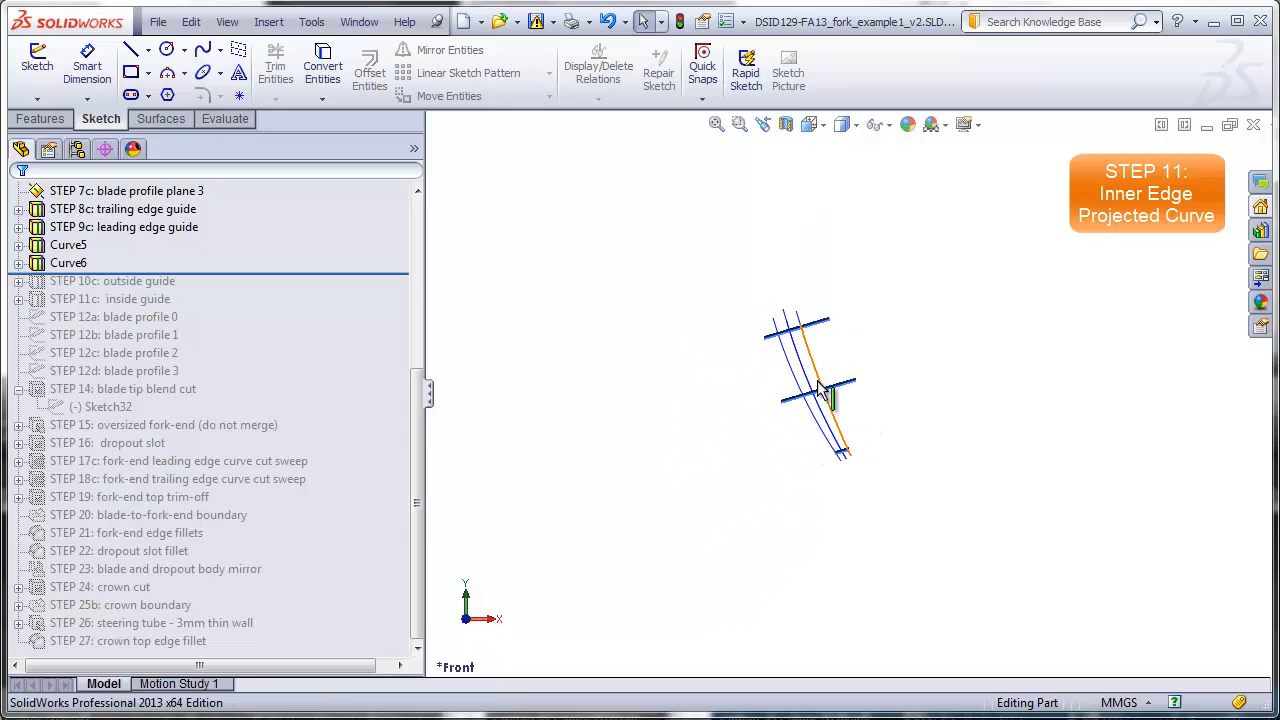
scroll(821, 386, down, 4)
scroll(818, 385, down, 1)
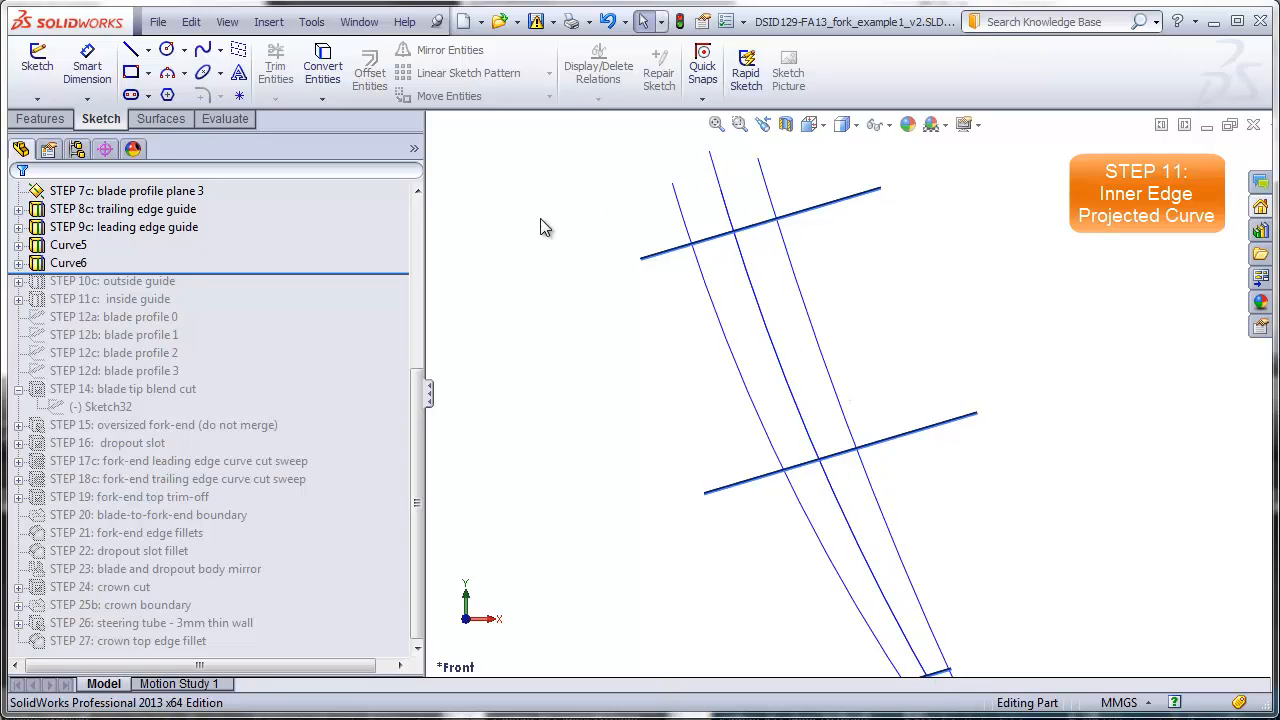
drag(421, 394, 420, 237)
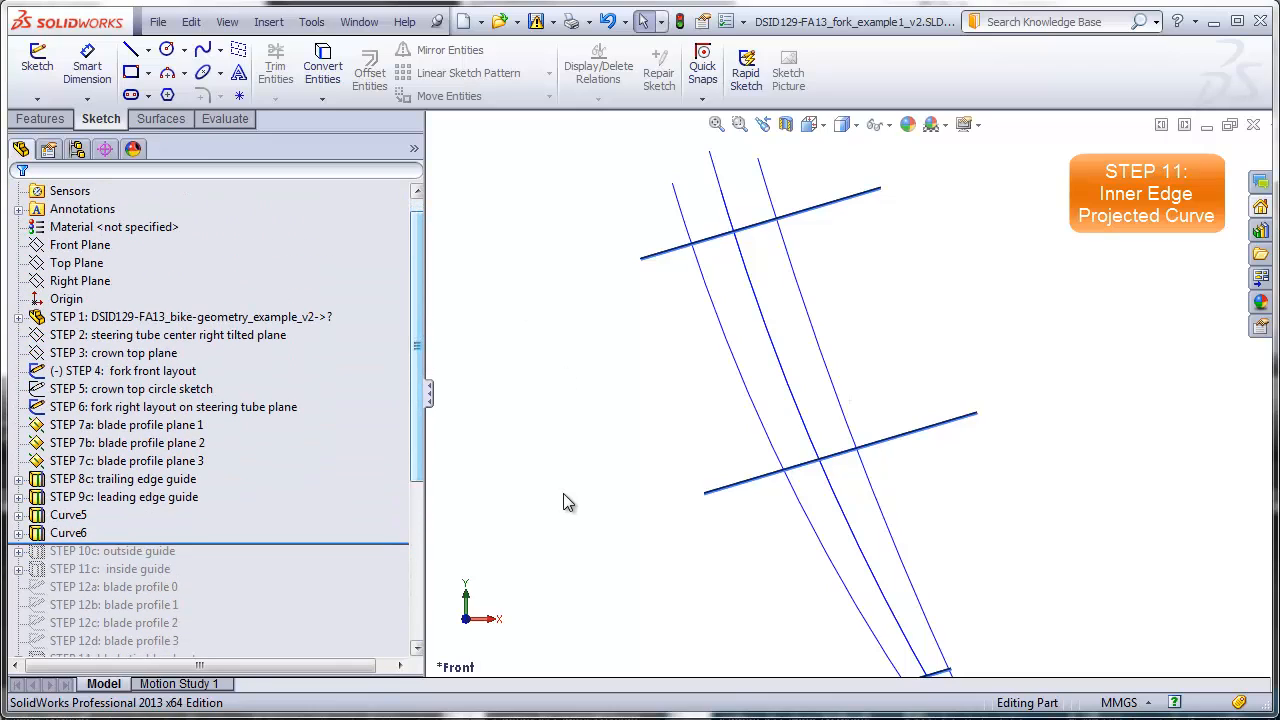
key(space)
click(590, 592)
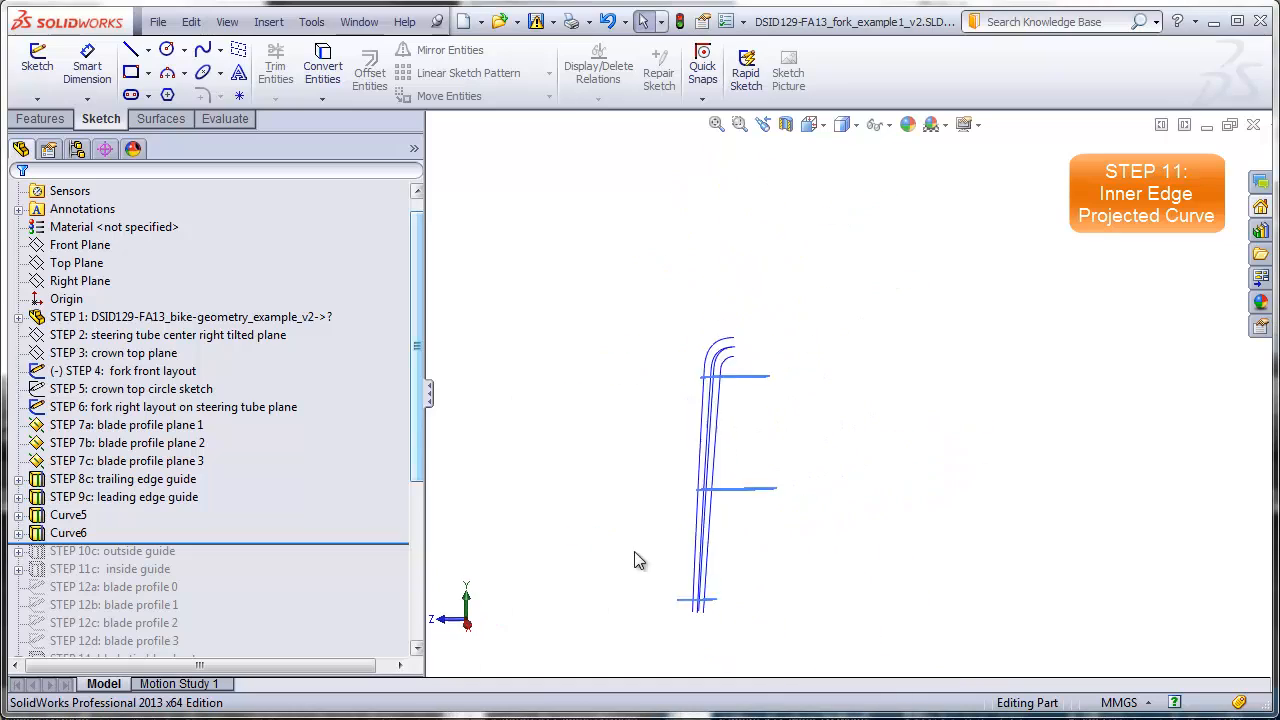
scroll(751, 449, down, 4)
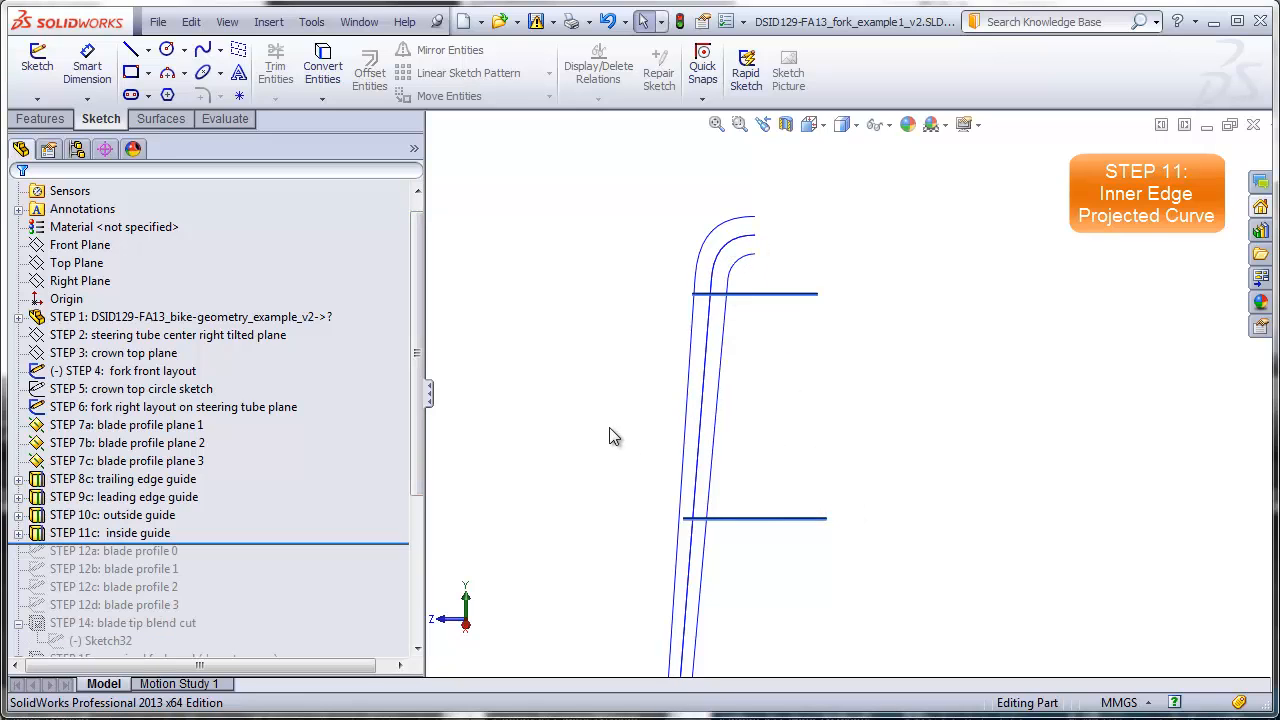
- Sketch a closed four-point spline on the Front Plane around the upper ends of the four guide curves
mouse_move(609, 434)
middle_down()
mouse_move(603, 394)
mouse_move(666, 420)
mouse_move(658, 428)
mouse_move(694, 418)
mouse_move(700, 432)
middle_up()
scroll(485, 317, down, 2)
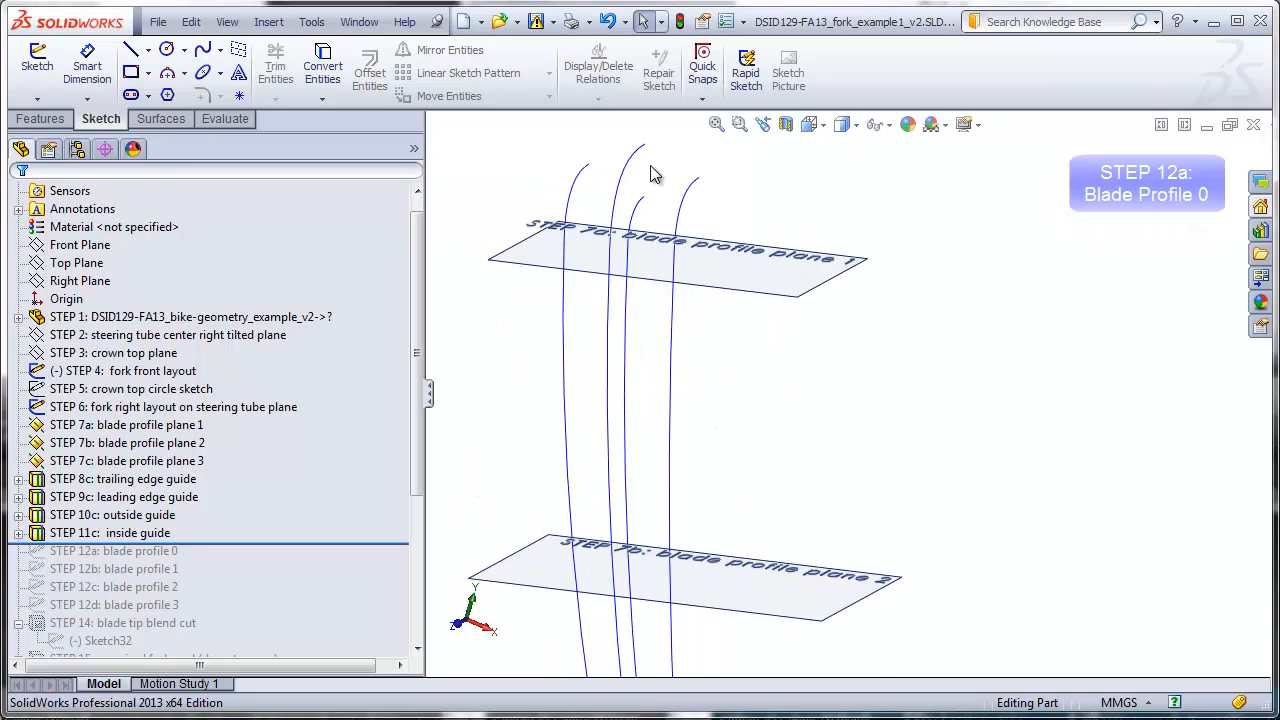
scroll(652, 168, up, 1)
scroll(652, 168, down, 1)
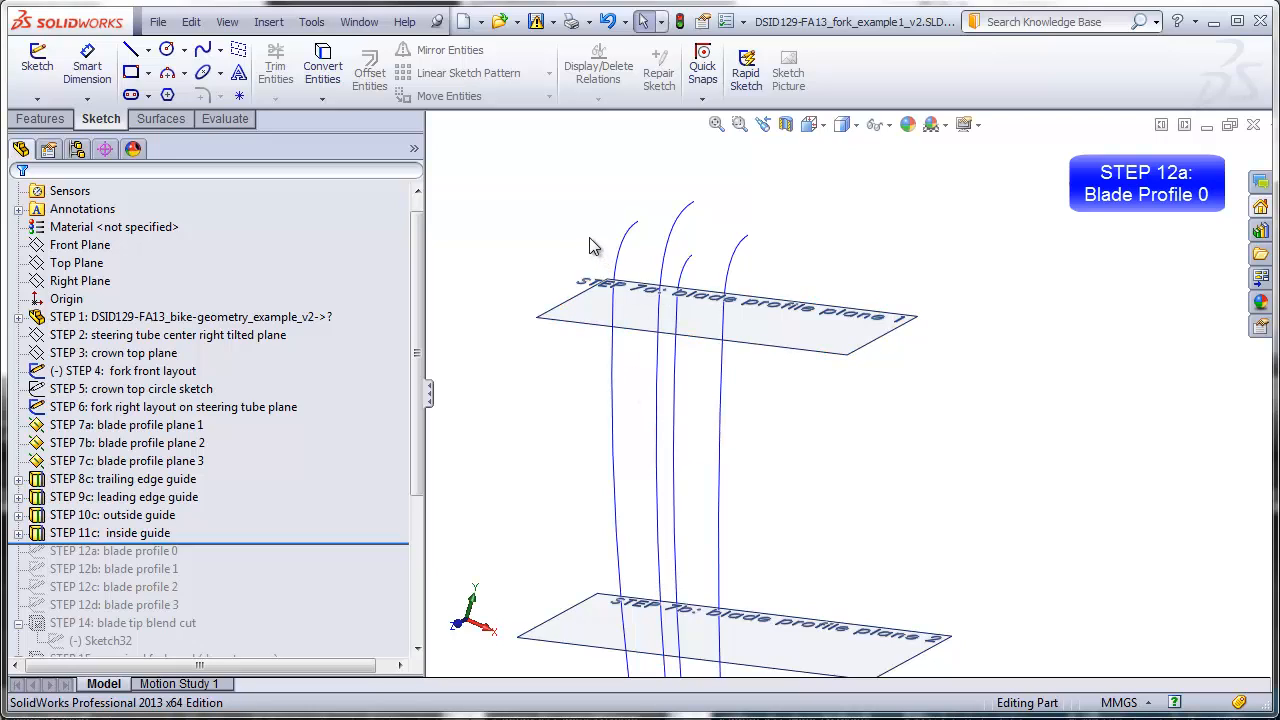
scroll(672, 195, down, 3)
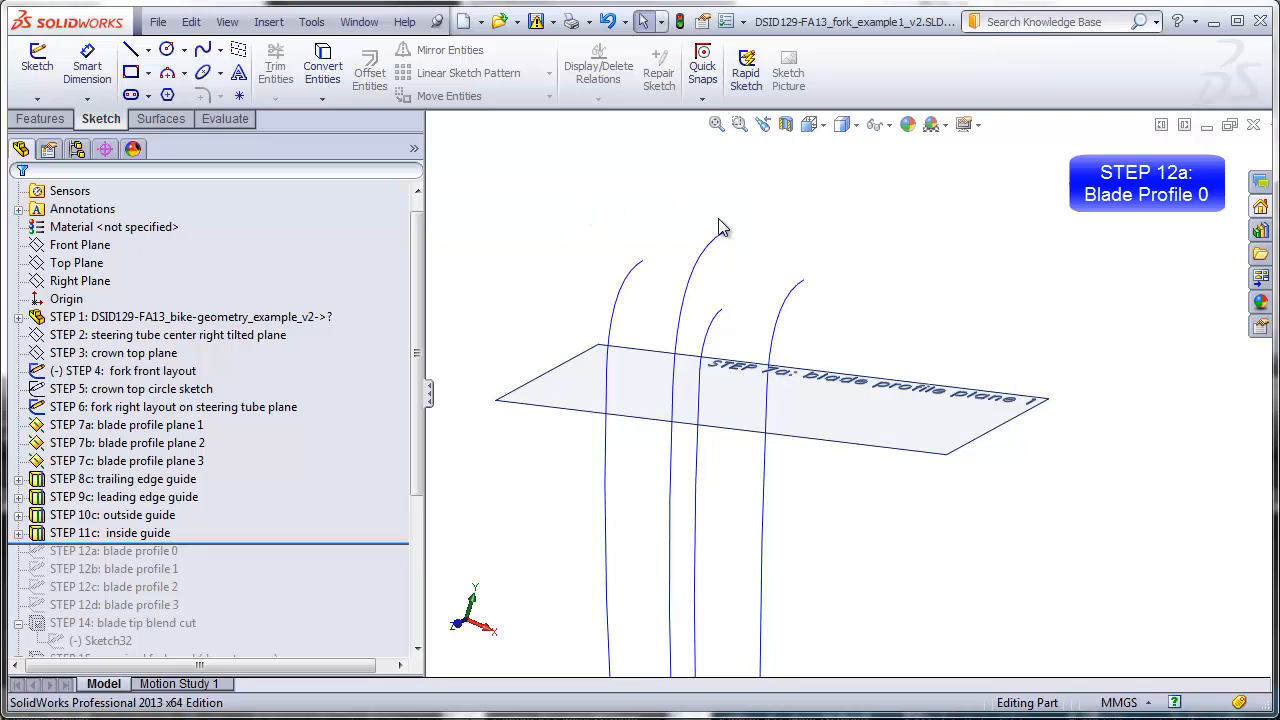
scroll(612, 215, down, 2)
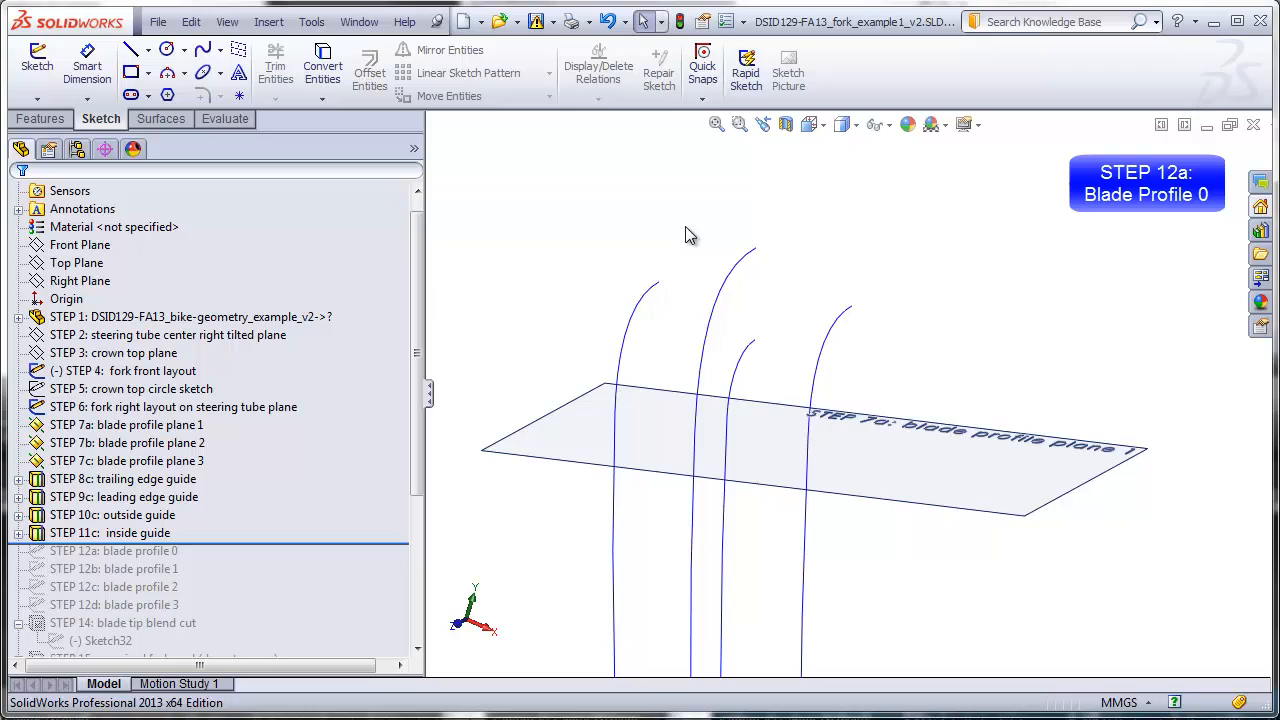
click(115, 248)
click(37, 66)
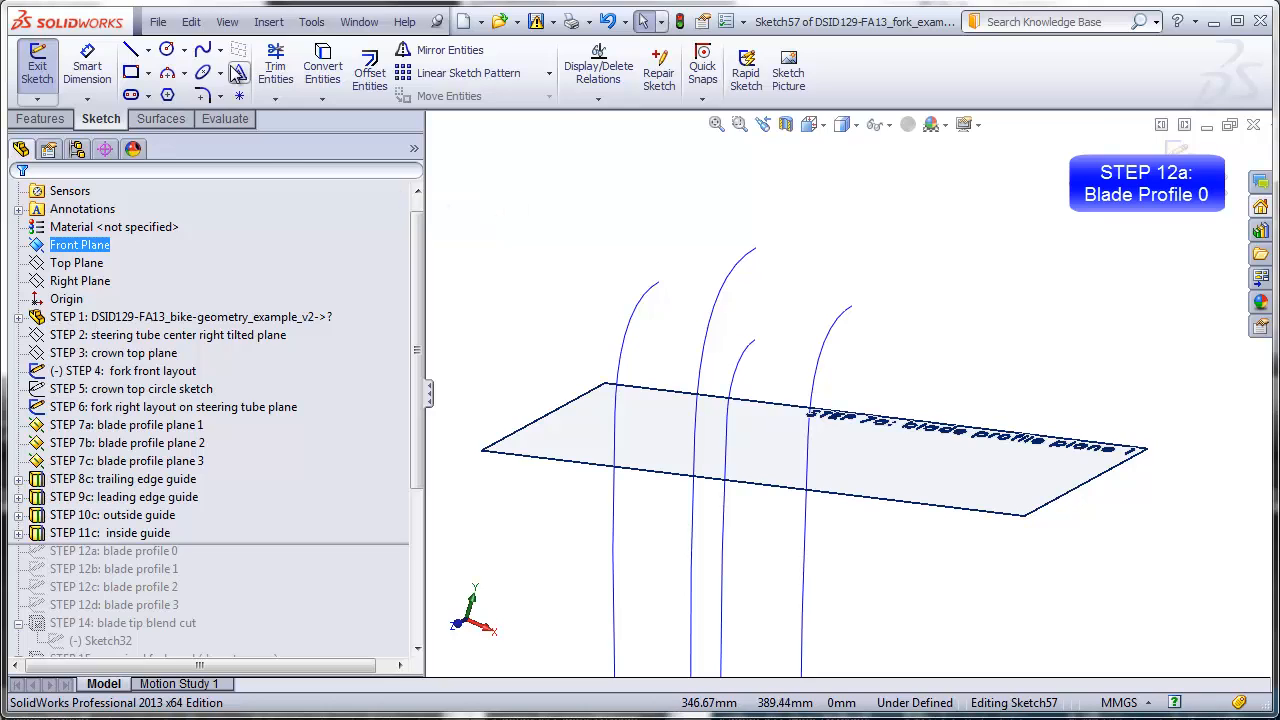
click(203, 52)
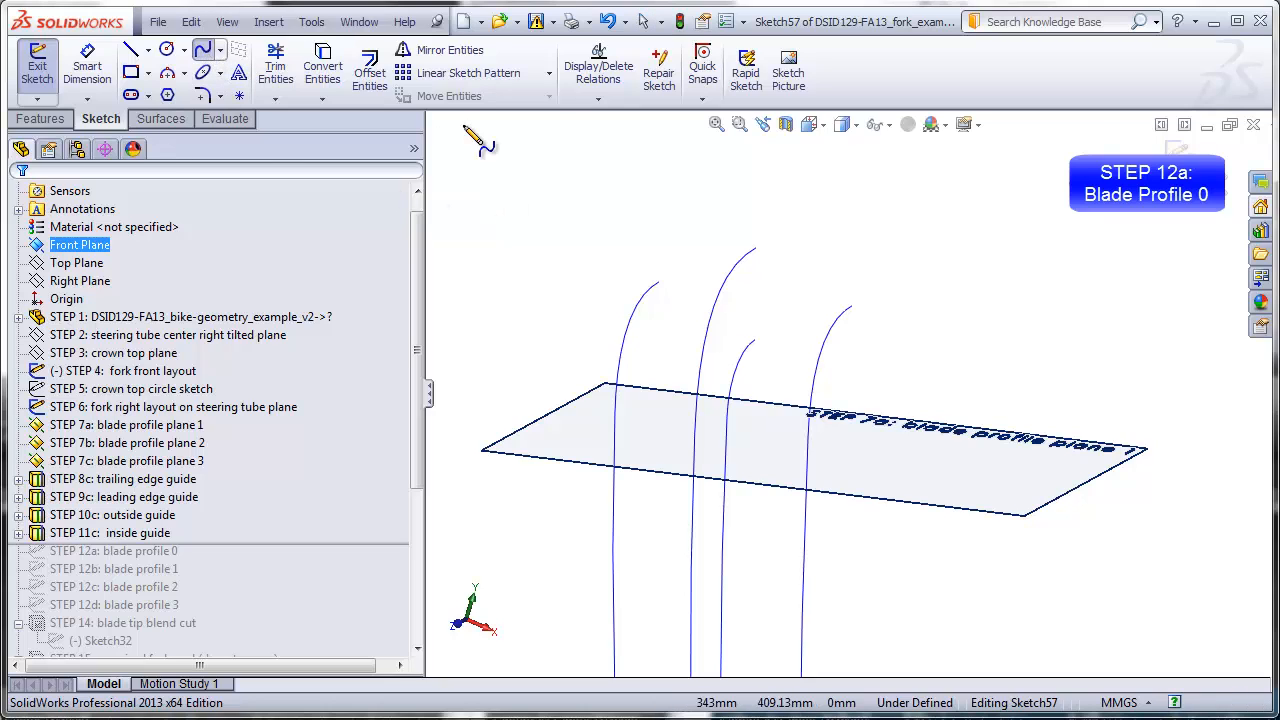
click(739, 228)
click(612, 273)
click(731, 335)
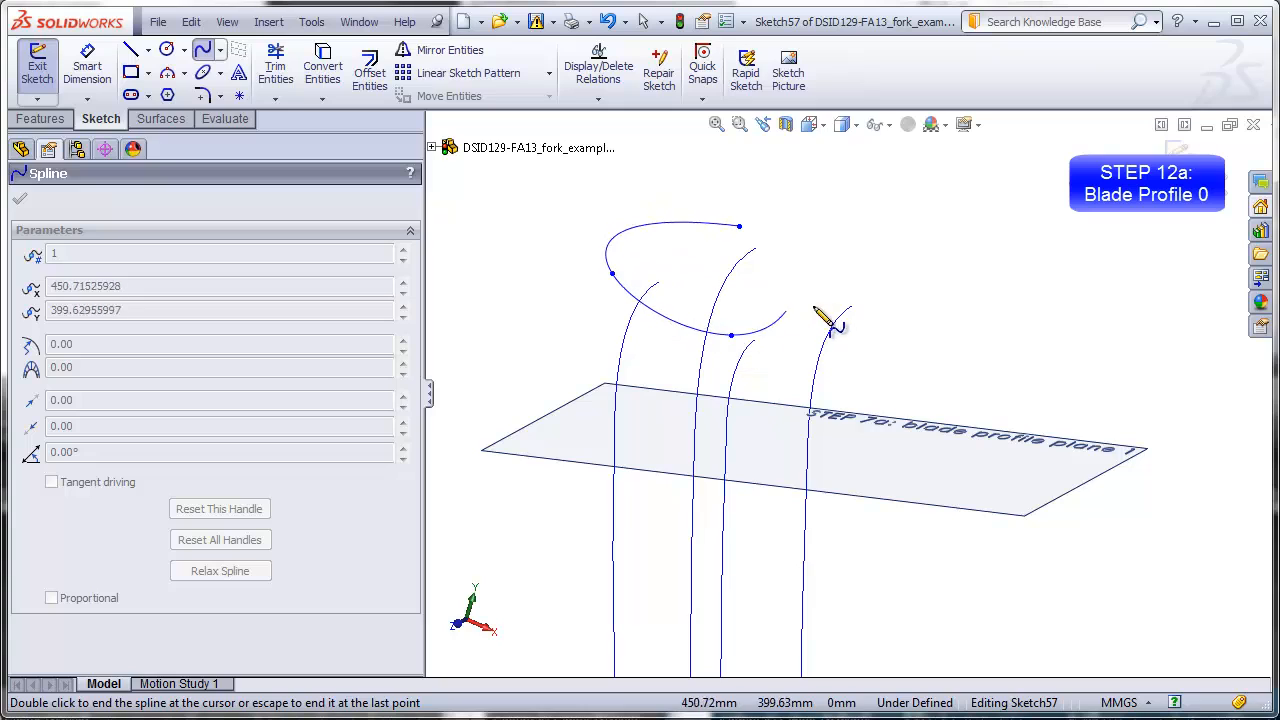
click(879, 288)
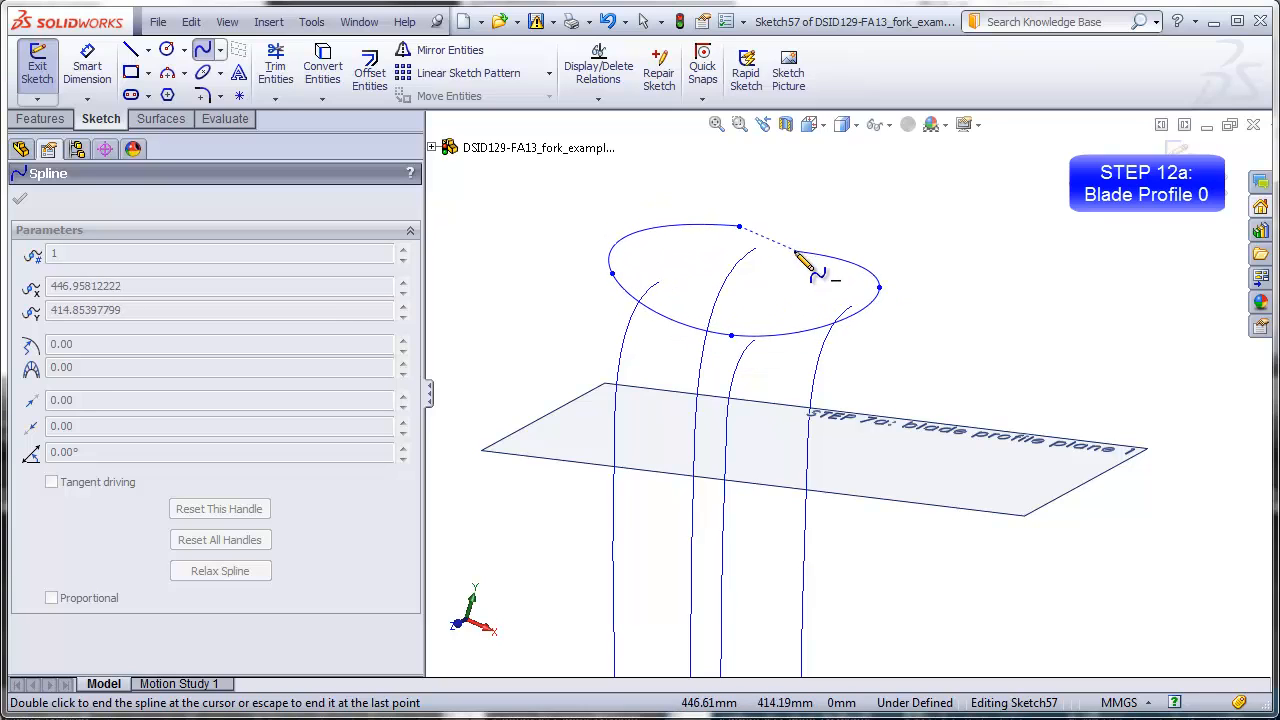
click(739, 228)
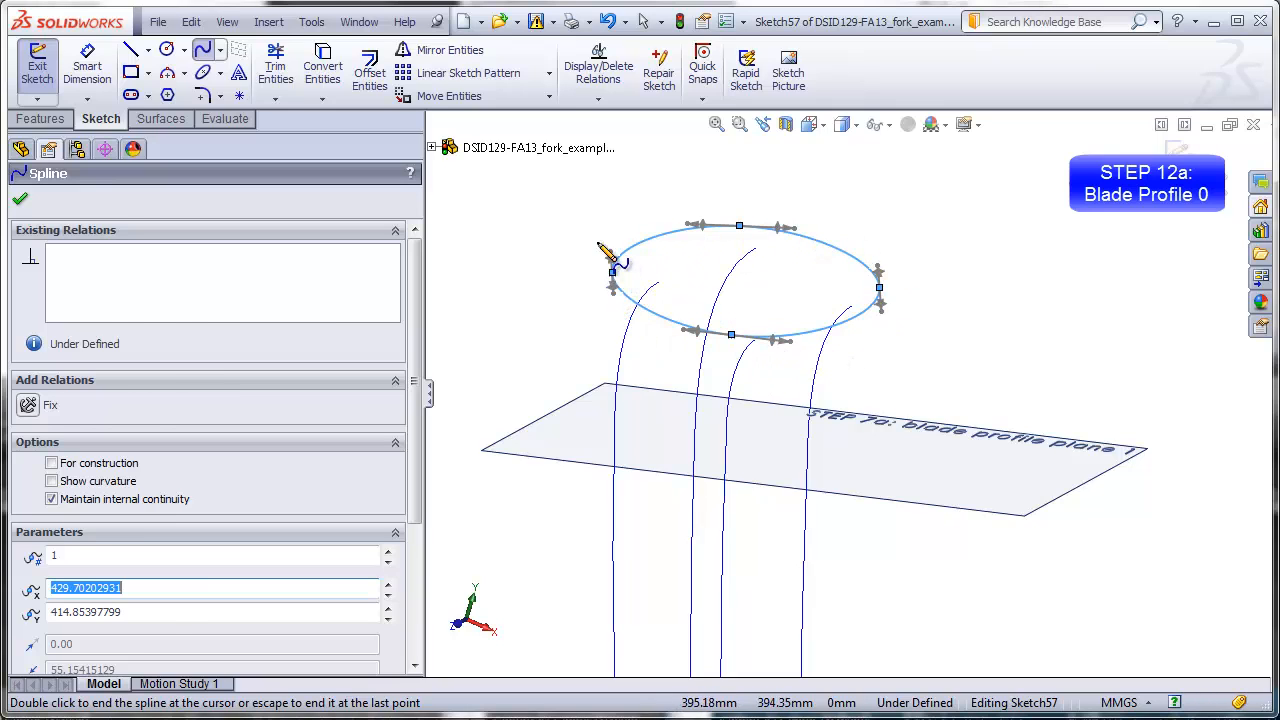
key(Escape)
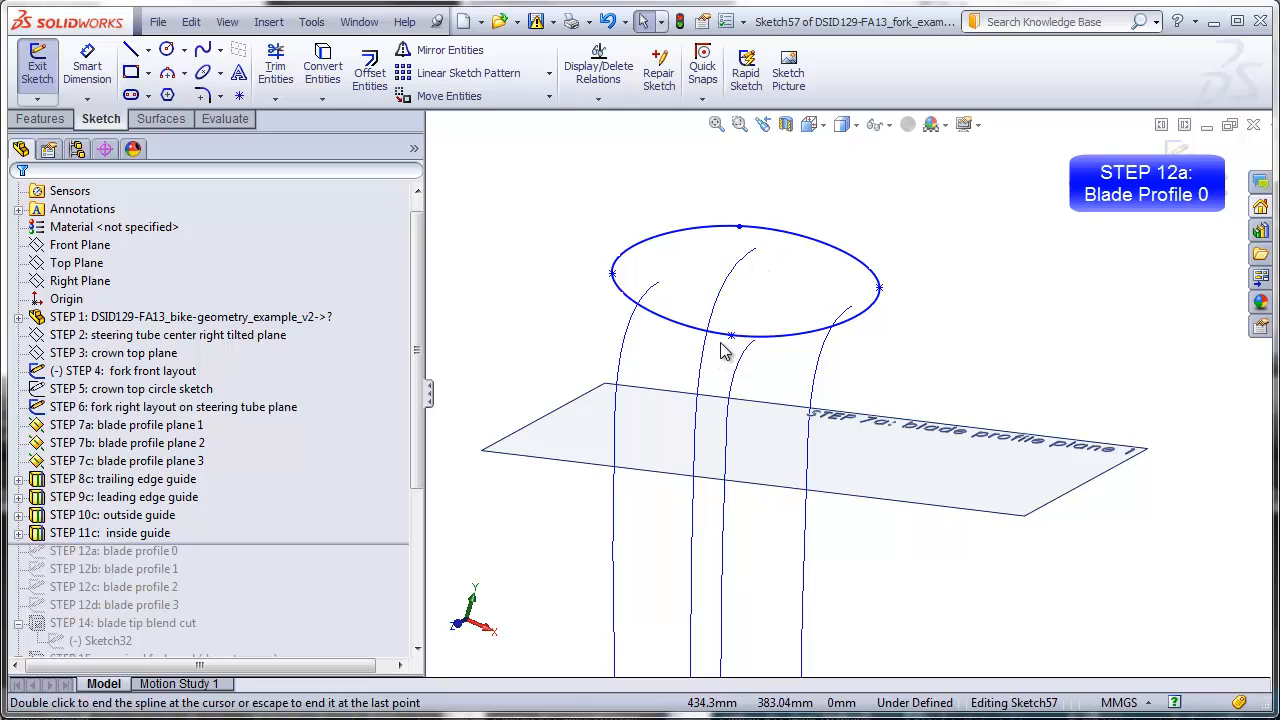
- Add pierce relations joining the spline's upper point to the outside guide and its left point to the left edge guide
click(752, 258)
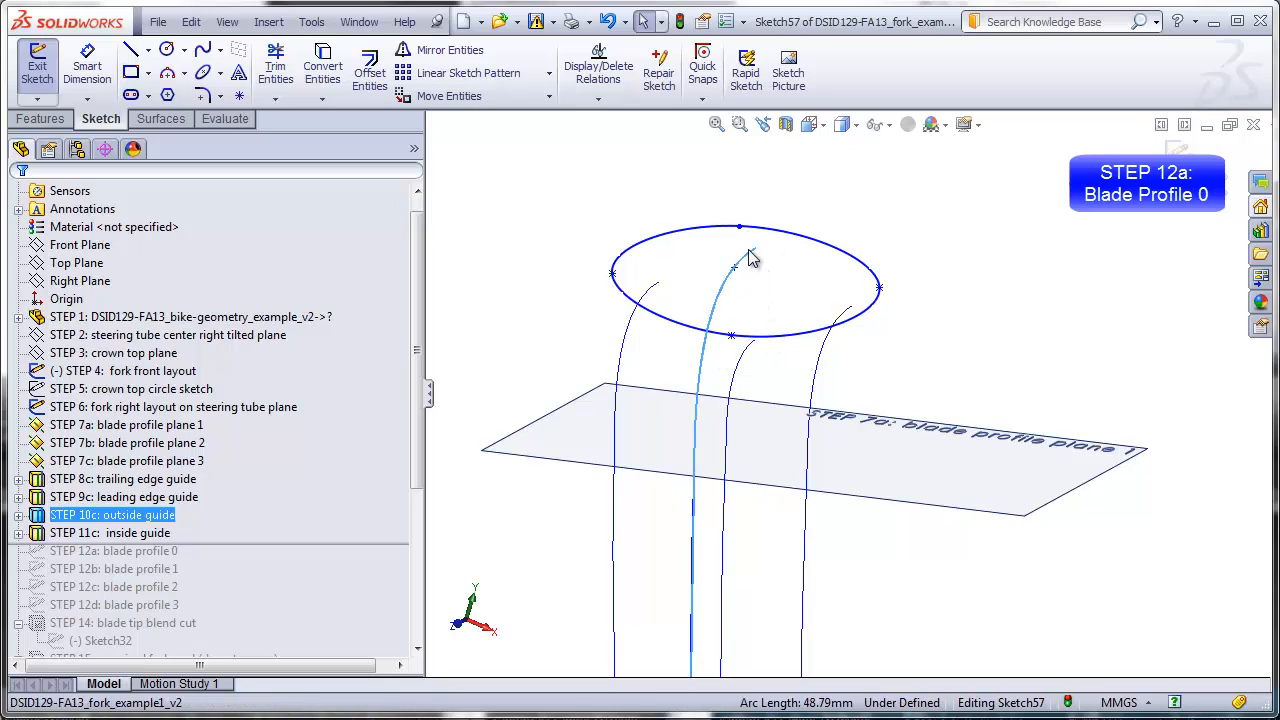
ctrl+click(739, 226)
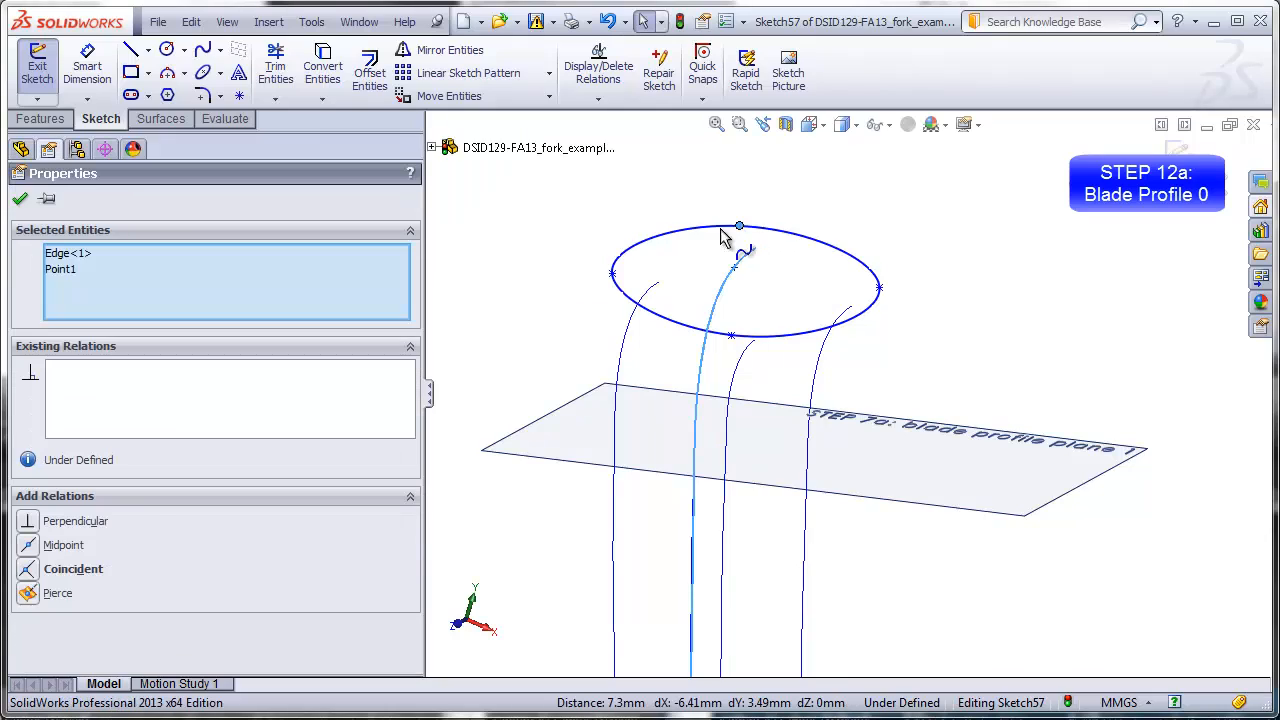
click(27, 594)
click(613, 272)
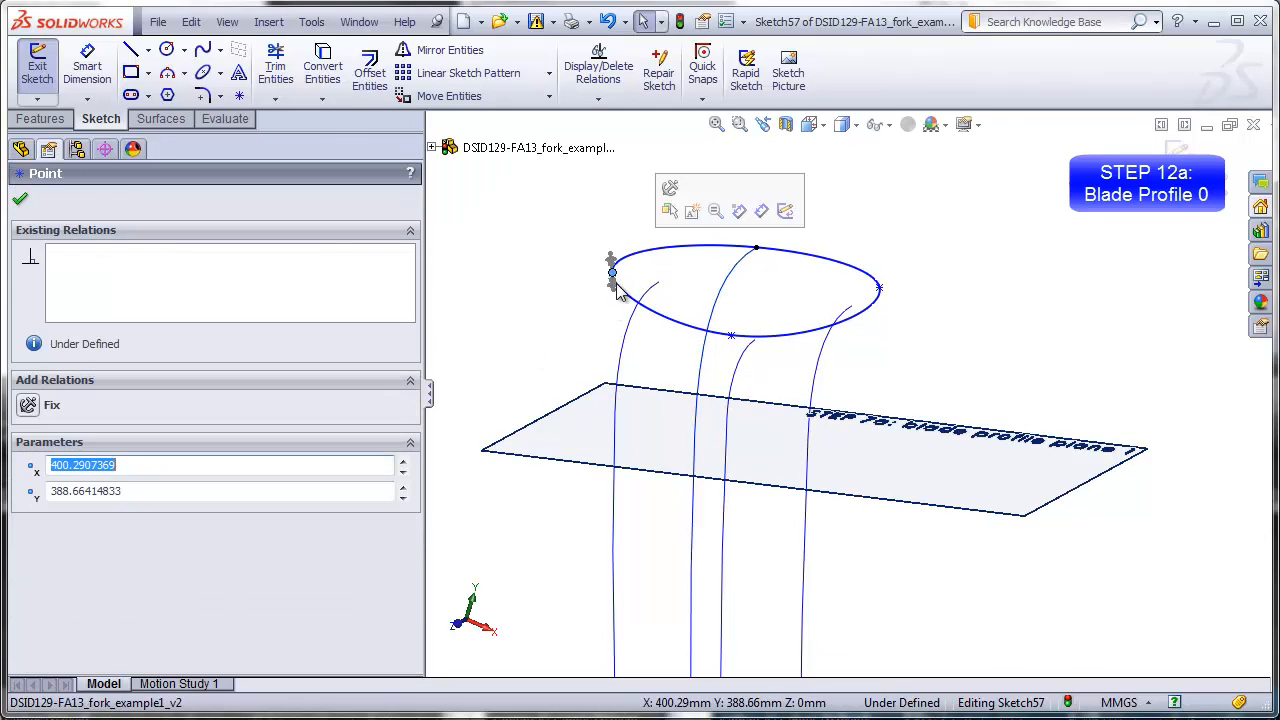
ctrl+click(634, 312)
click(28, 545)
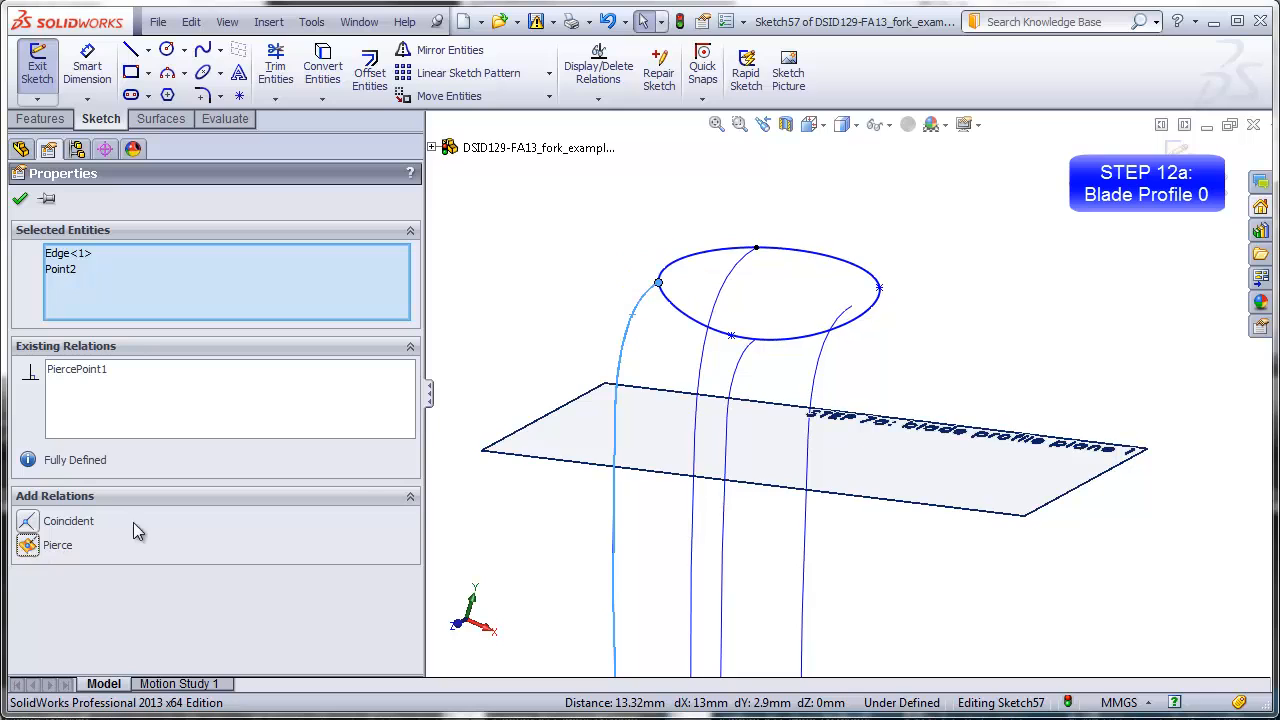
- Add pierce relations joining the spline's lower point to the inside guide and its right point to the right edge guide
click(745, 366)
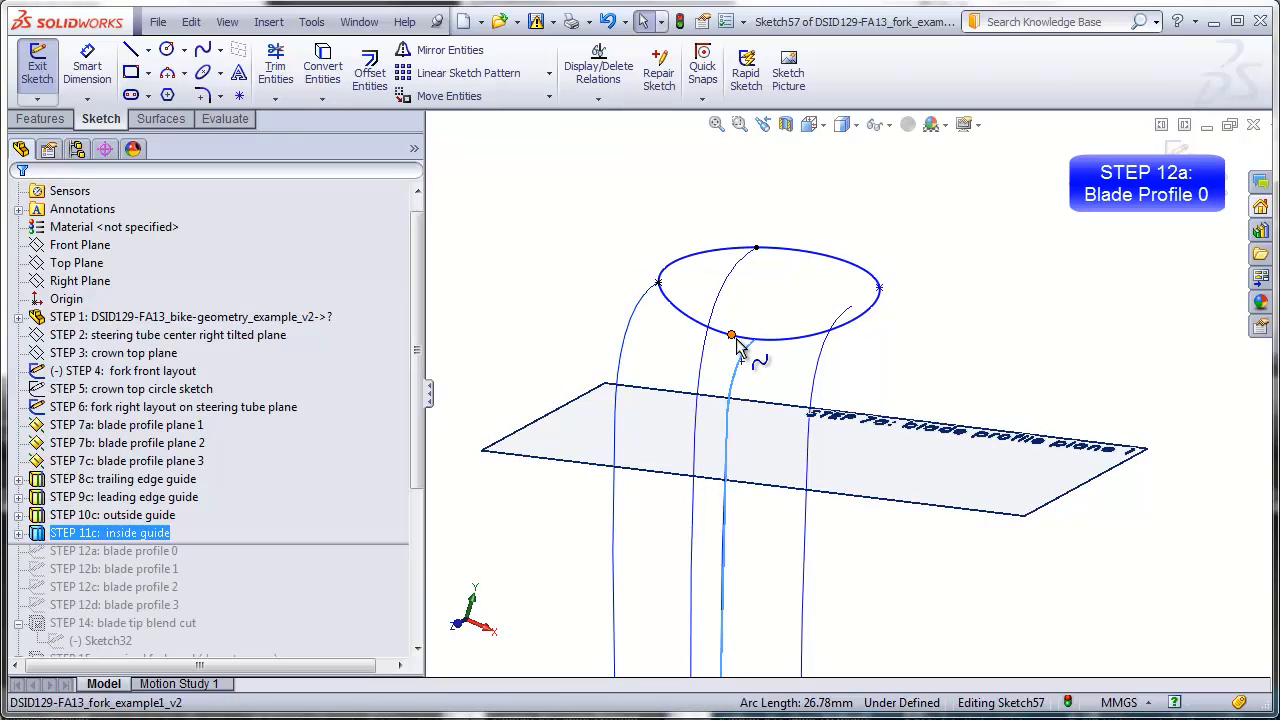
ctrl+click(733, 337)
click(36, 547)
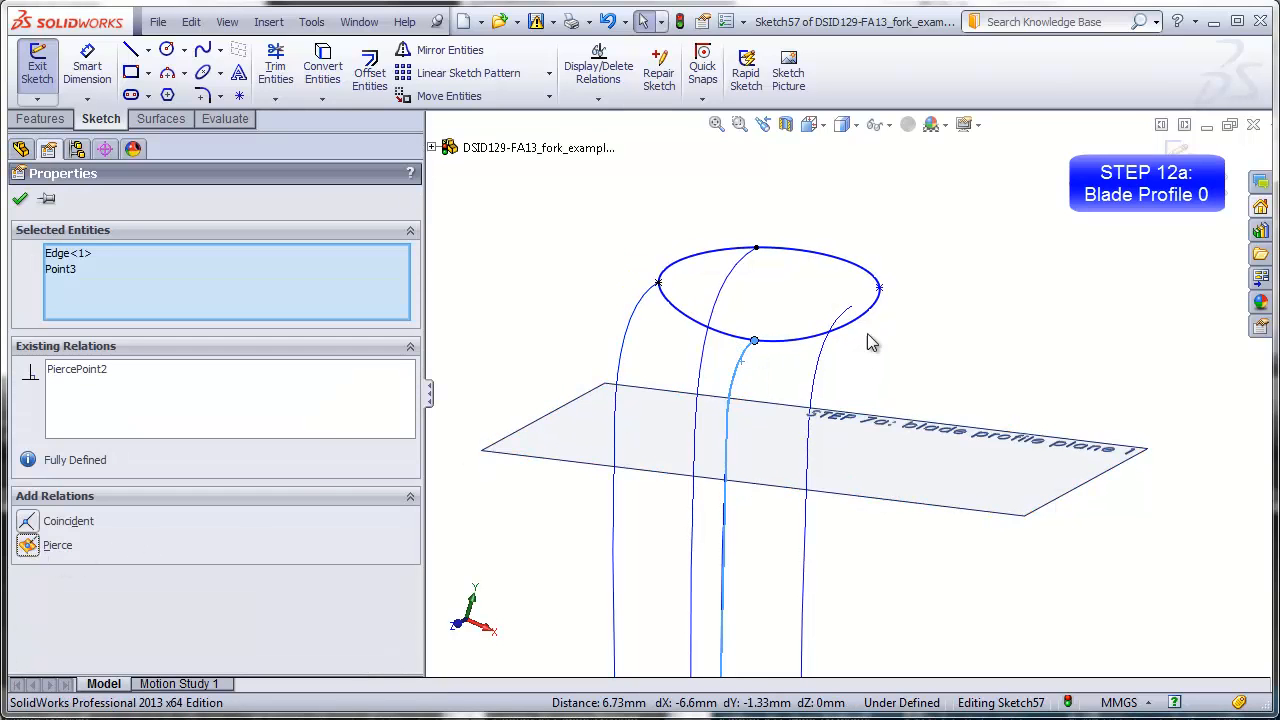
click(881, 289)
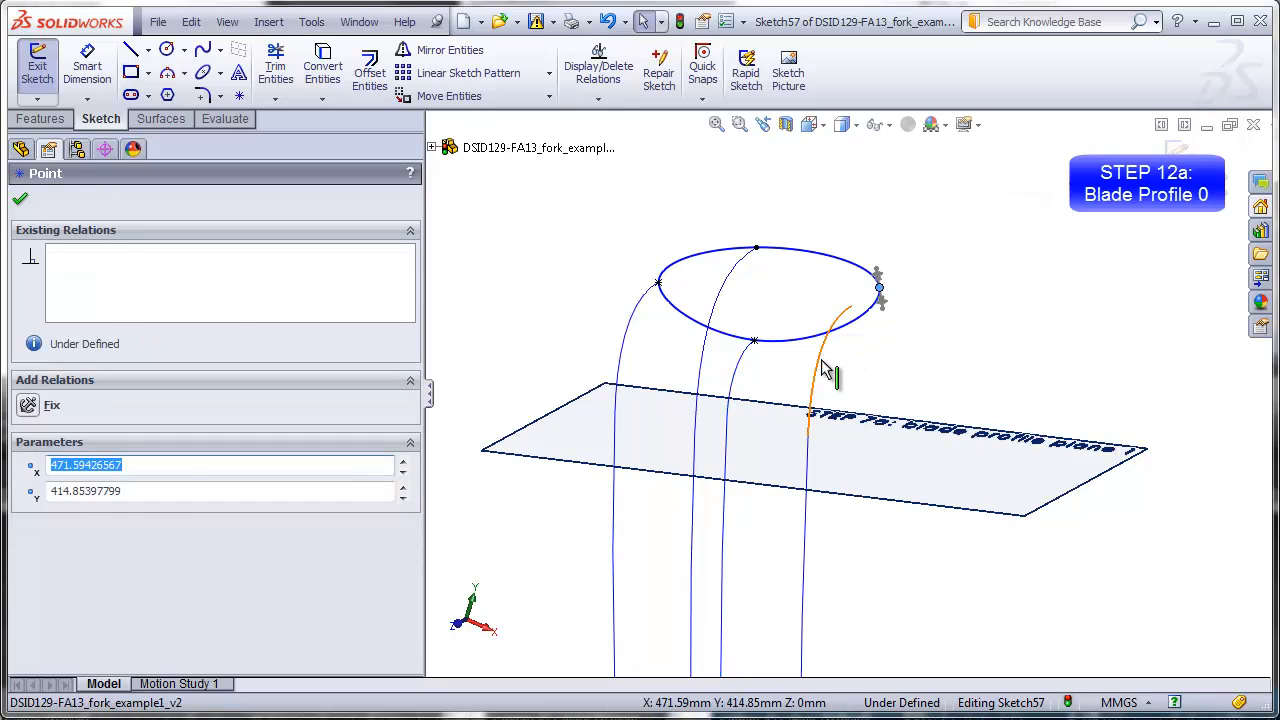
ctrl+click(827, 369)
click(30, 545)
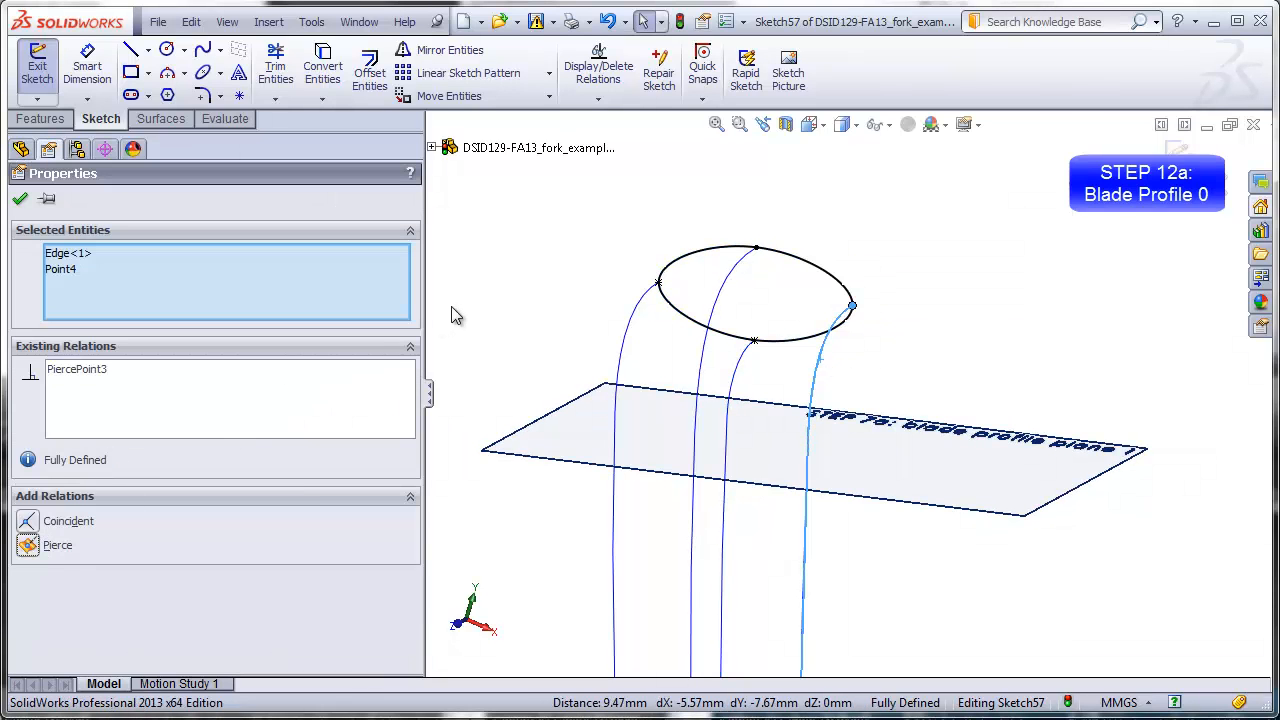
- Inspect the tangent handles of the closed spline and exit the blade profile 0 sketch
click(570, 290)
click(694, 330)
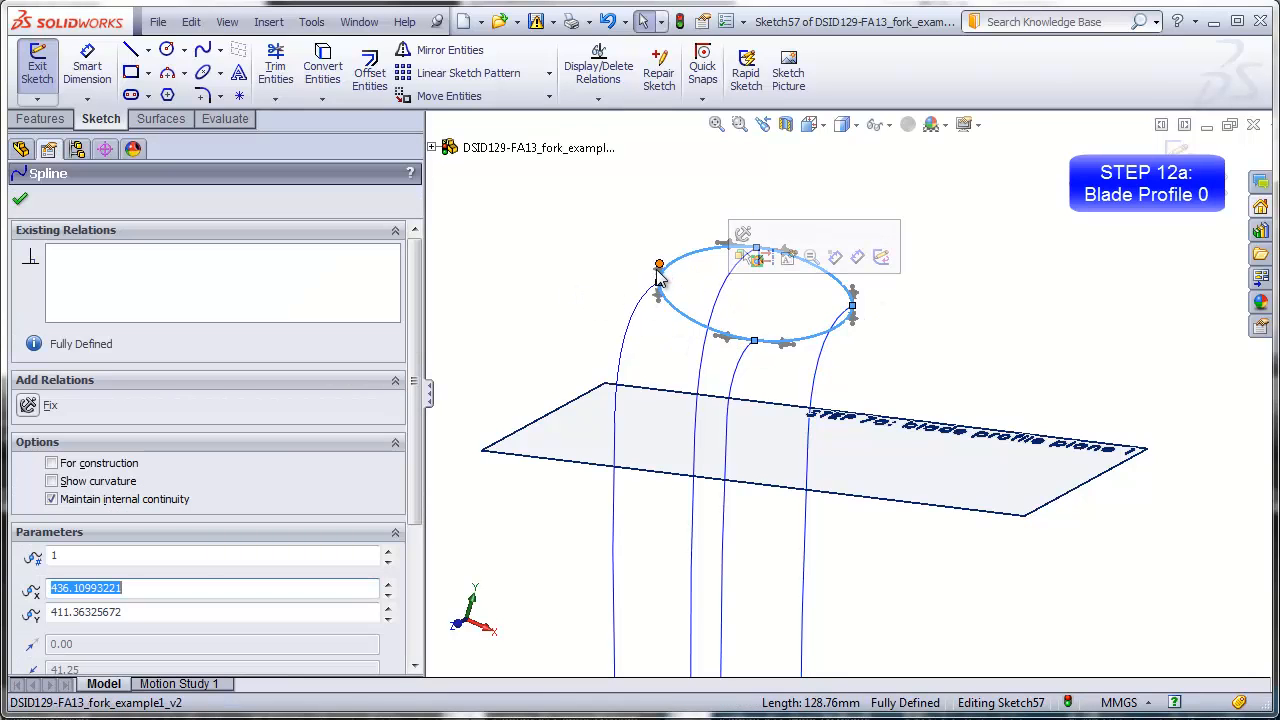
scroll(773, 304, down, 3)
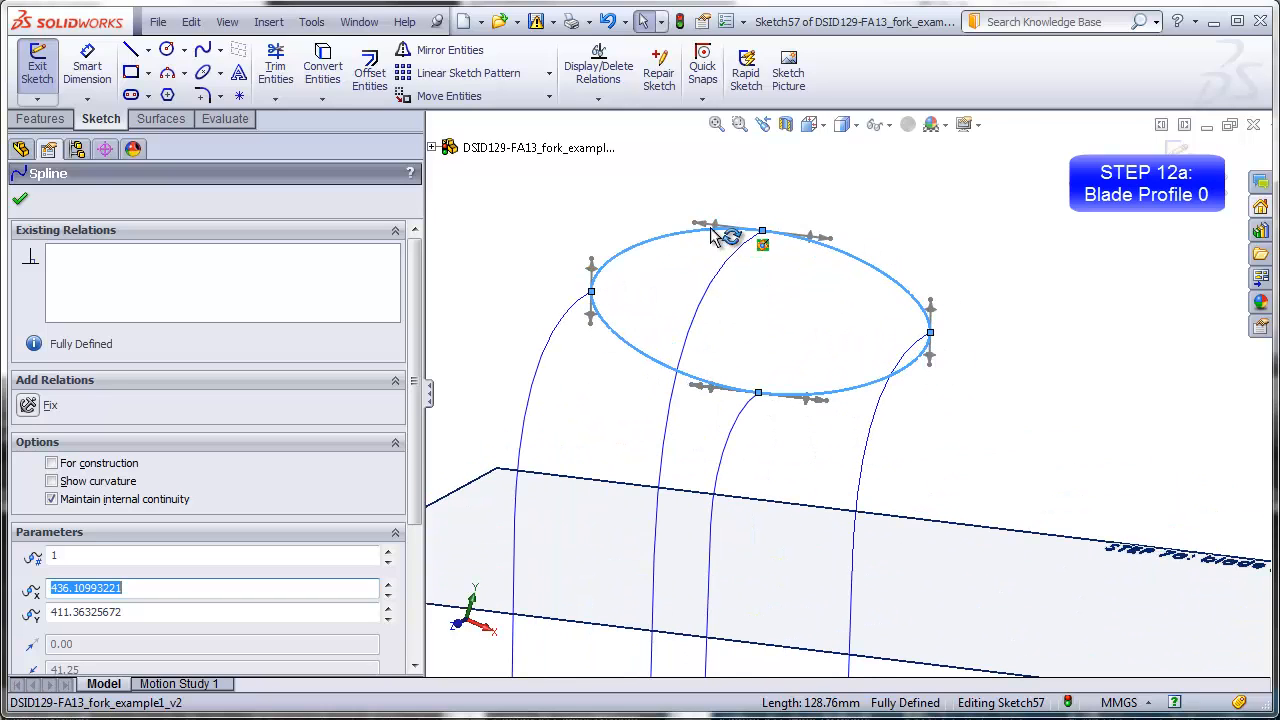
middle_drag(843, 428, 777, 314)
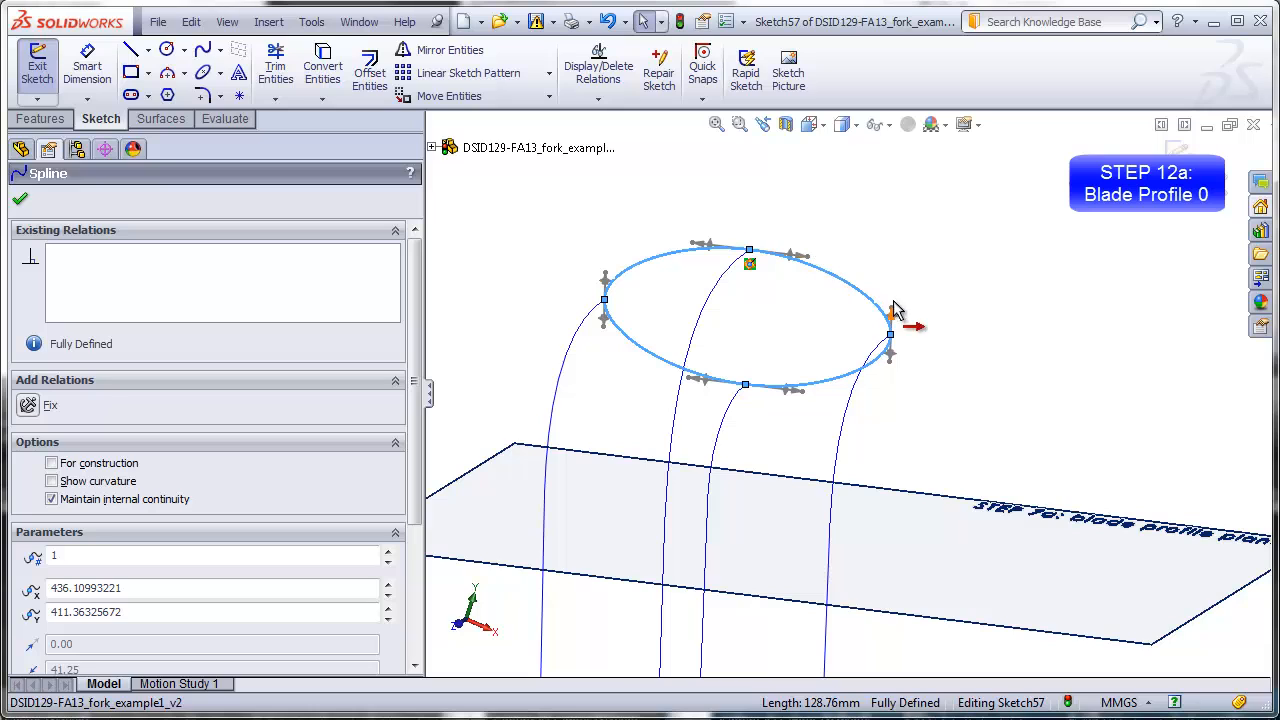
click(1177, 156)
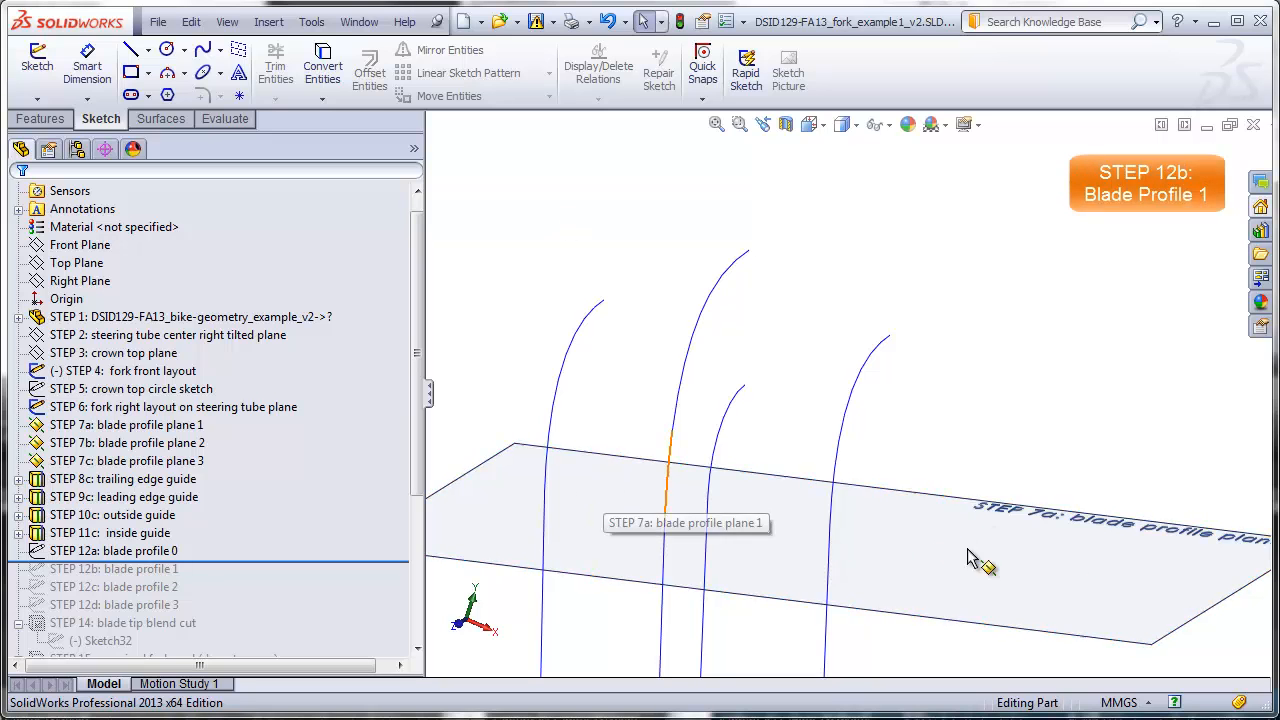
- Sketch a closed four-point spline around the guide curves on the STEP 7a blade profile plane 1
mouse_move(878, 588)
middle_down()
mouse_move(880, 540)
mouse_move(871, 594)
middle_up()
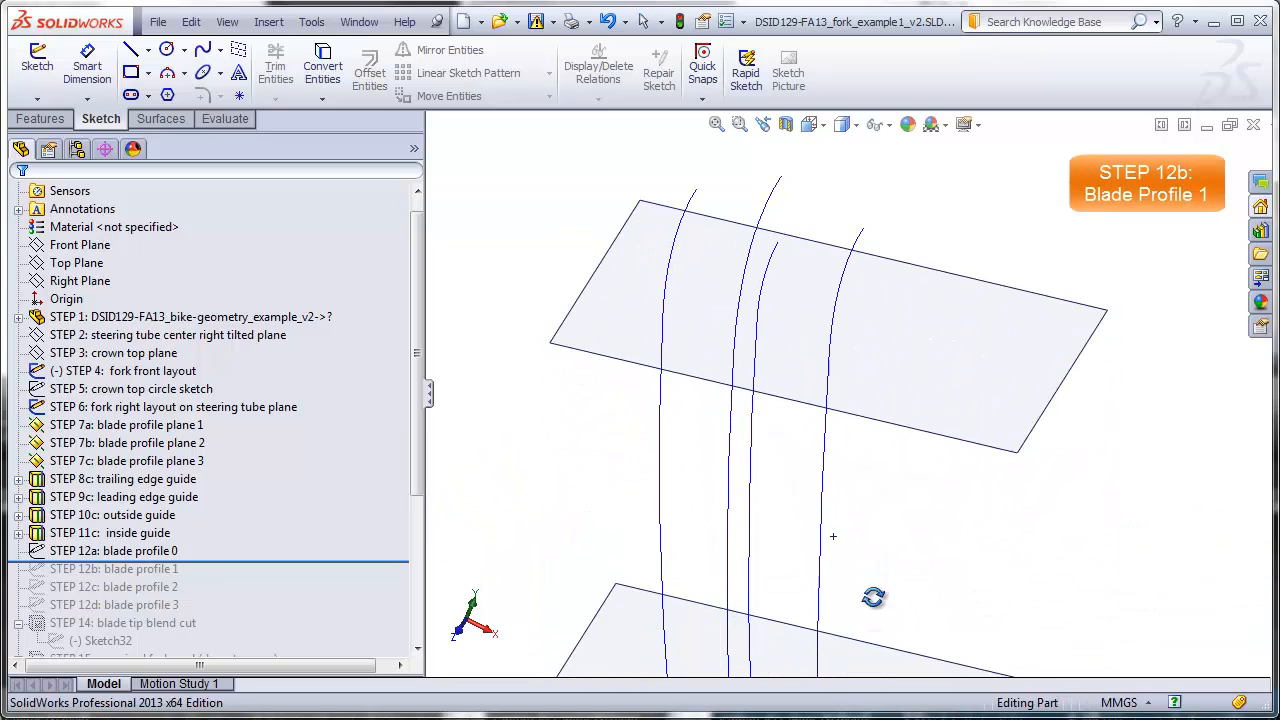
click(909, 409)
click(42, 88)
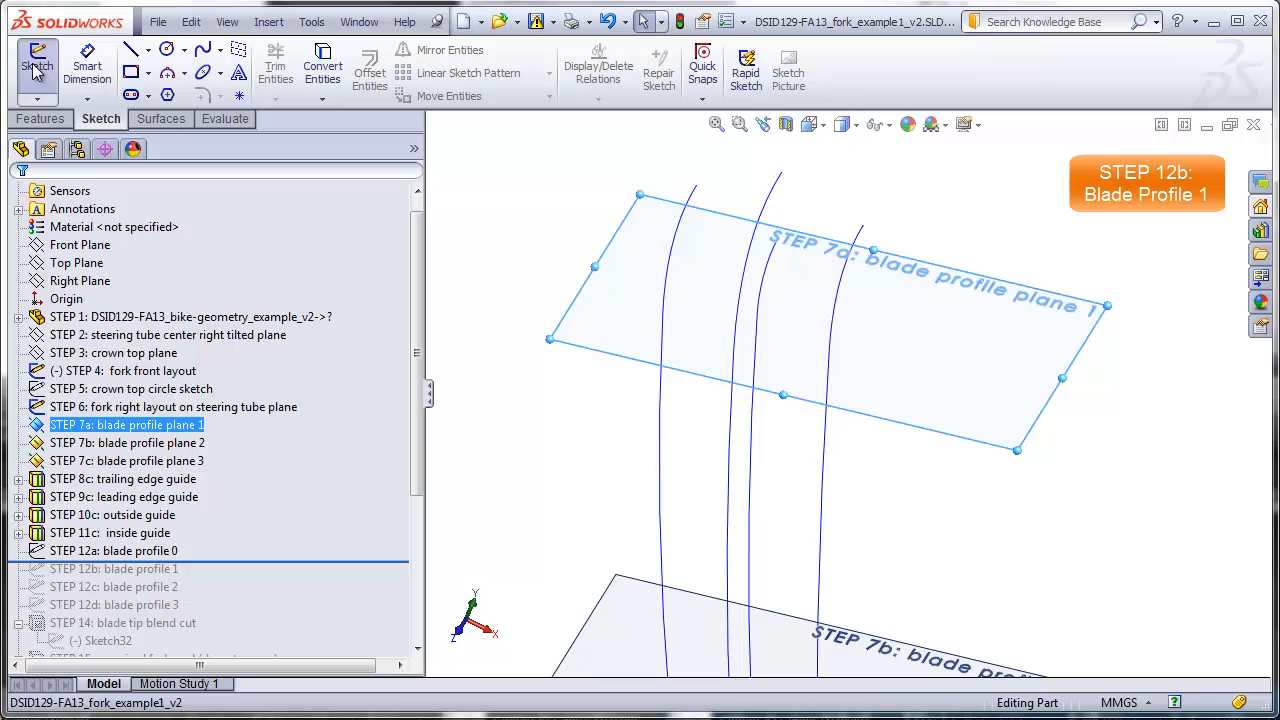
click(205, 51)
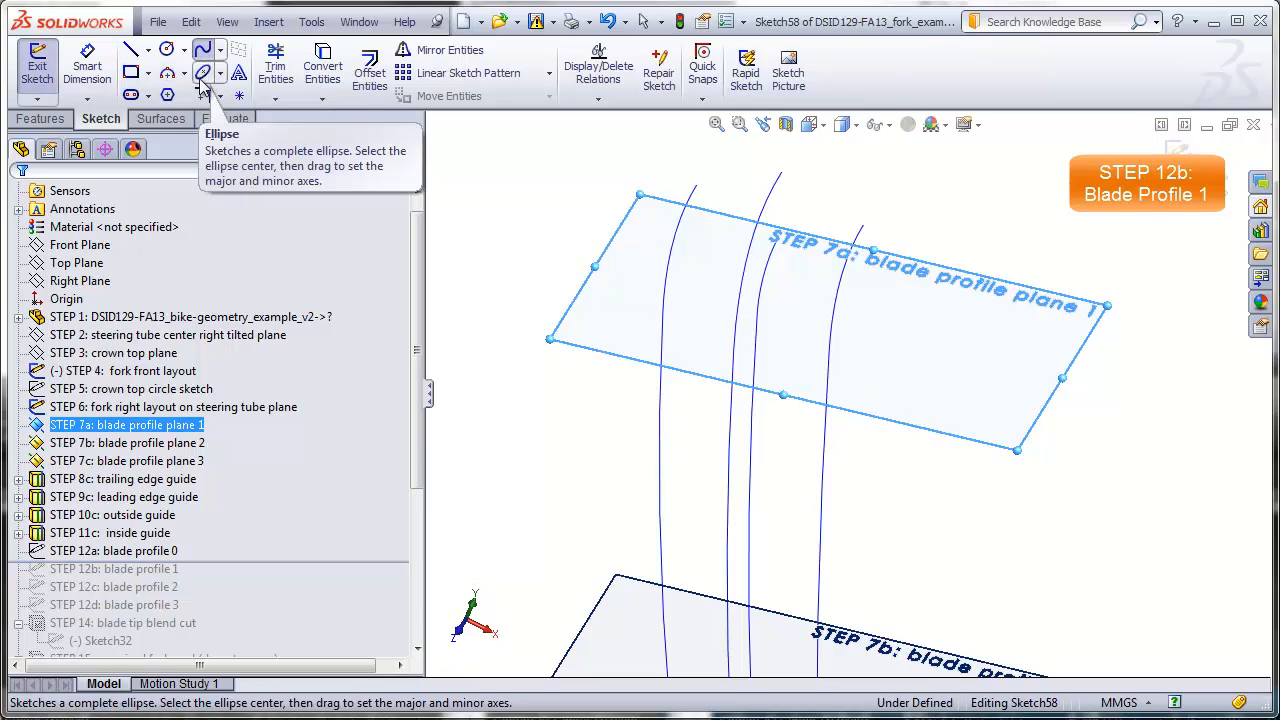
click(639, 272)
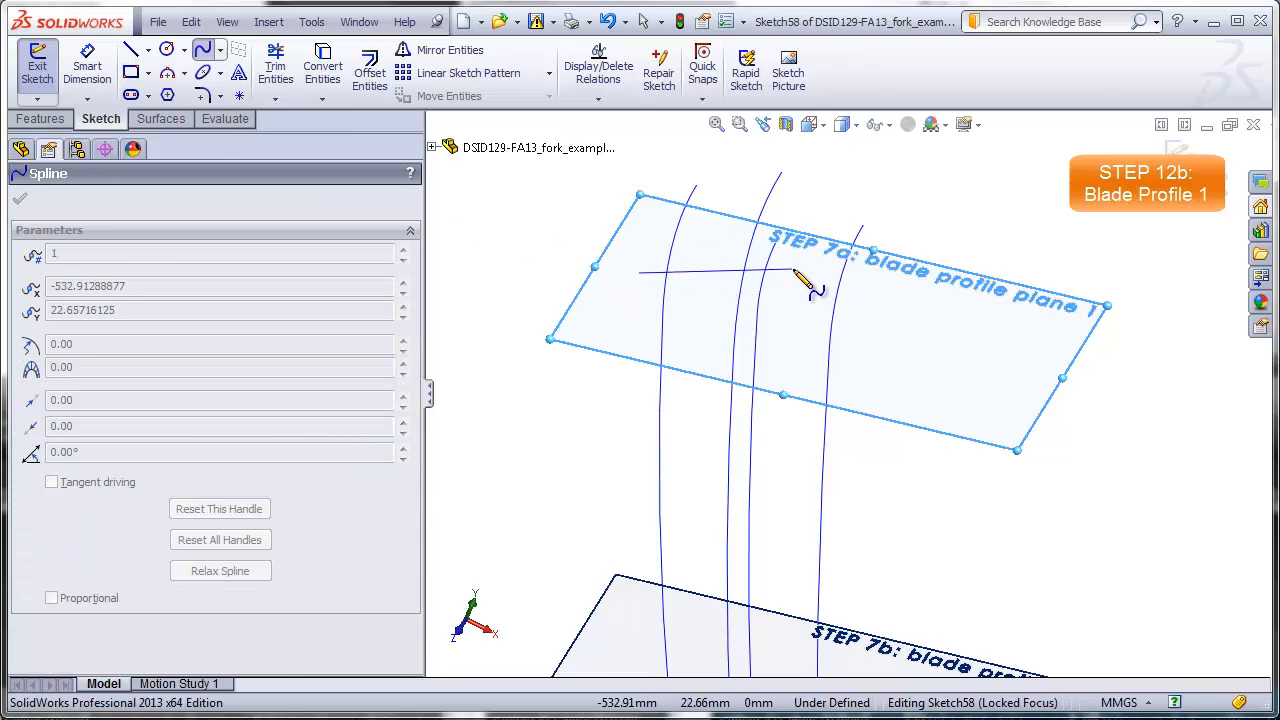
click(793, 268)
click(883, 342)
click(709, 364)
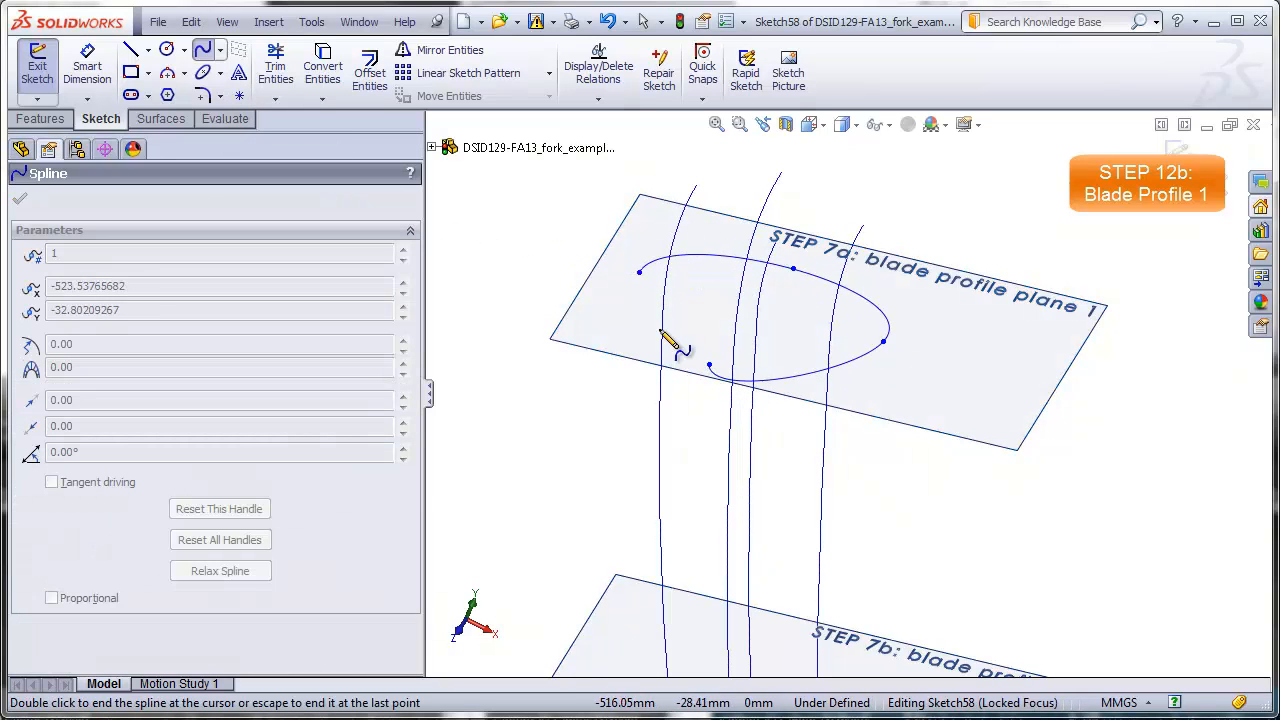
click(639, 272)
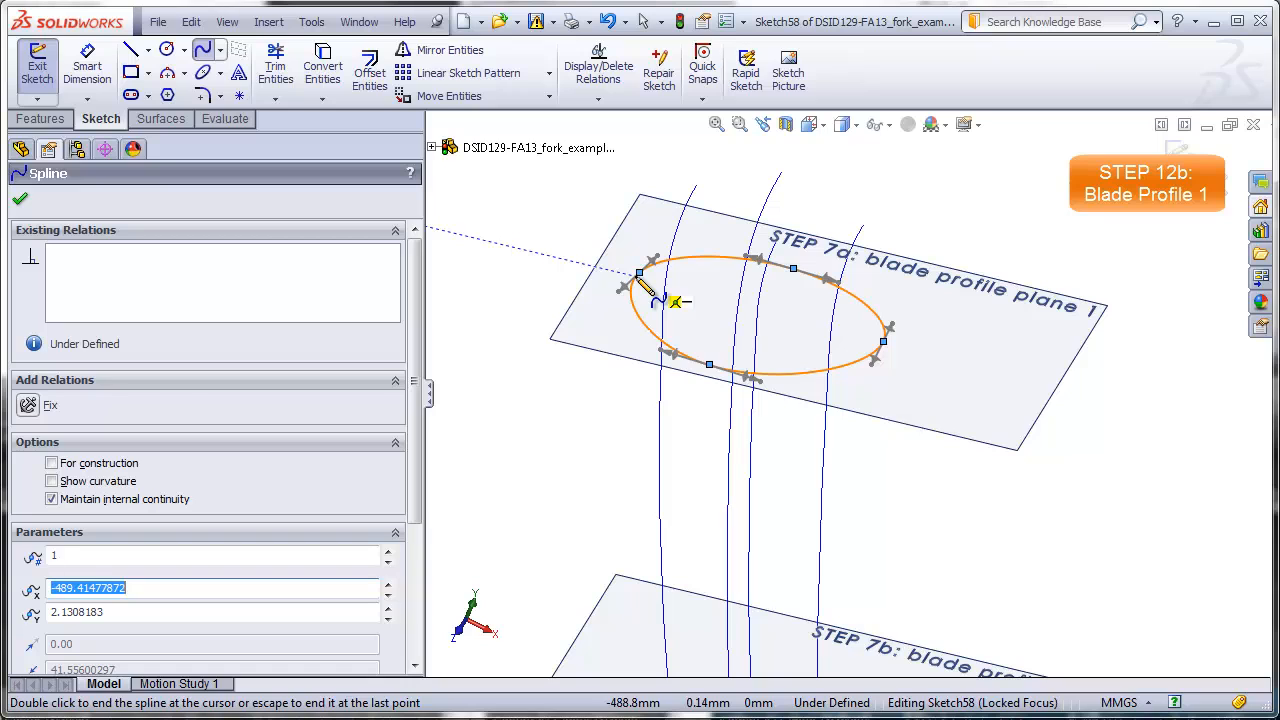
key(Escape)
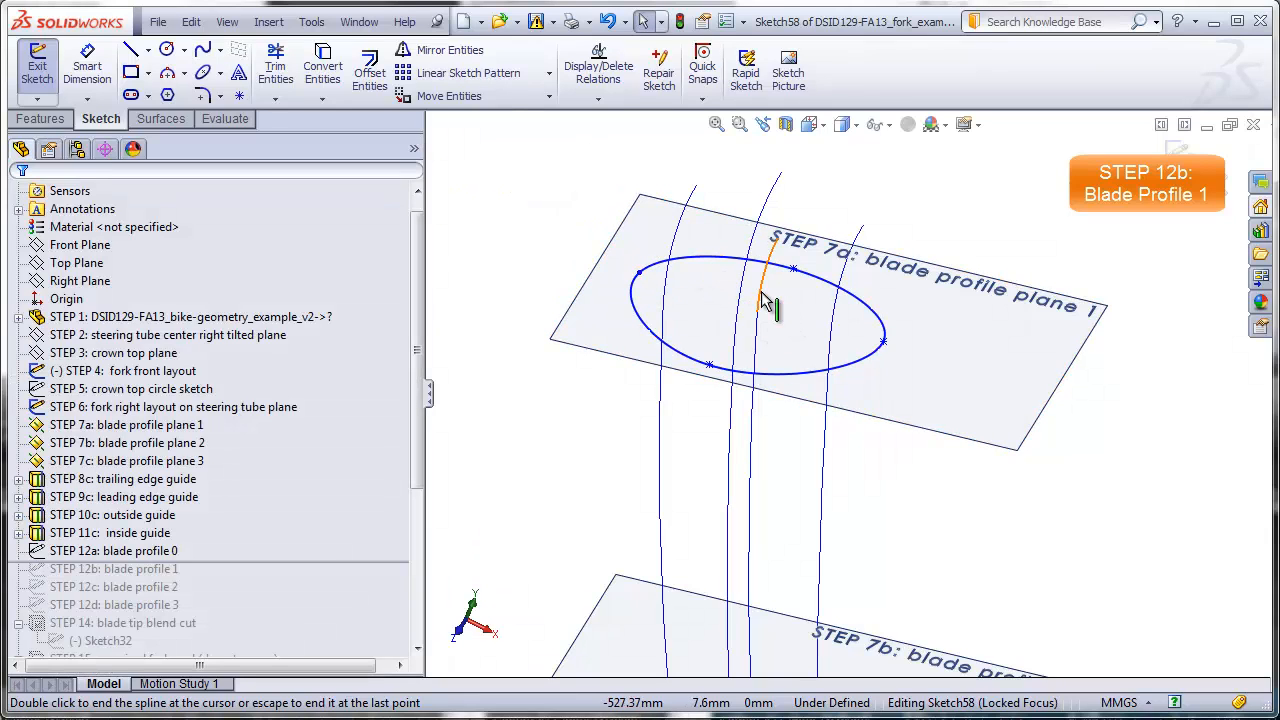
key(Escape)
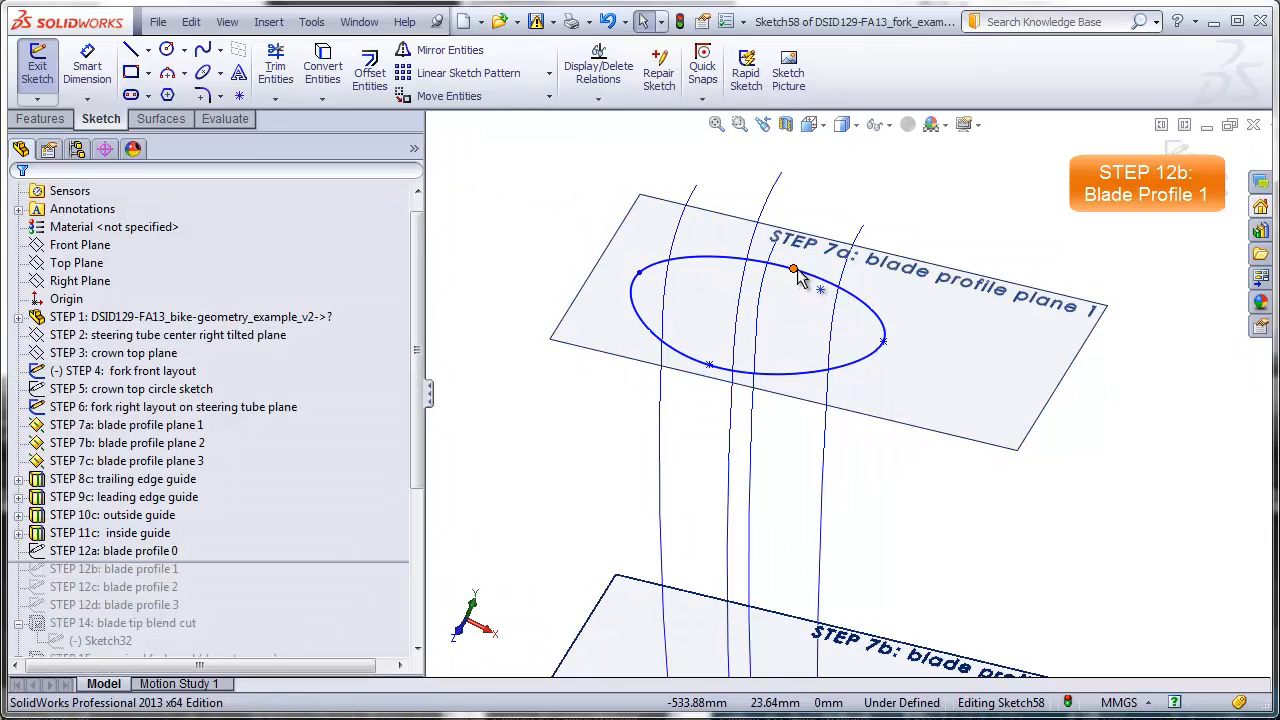
- Add pierce relations joining three of the blade profile 1 spline's points to the inside guide, left edge guide and outside guide
click(795, 270)
ctrl+click(754, 425)
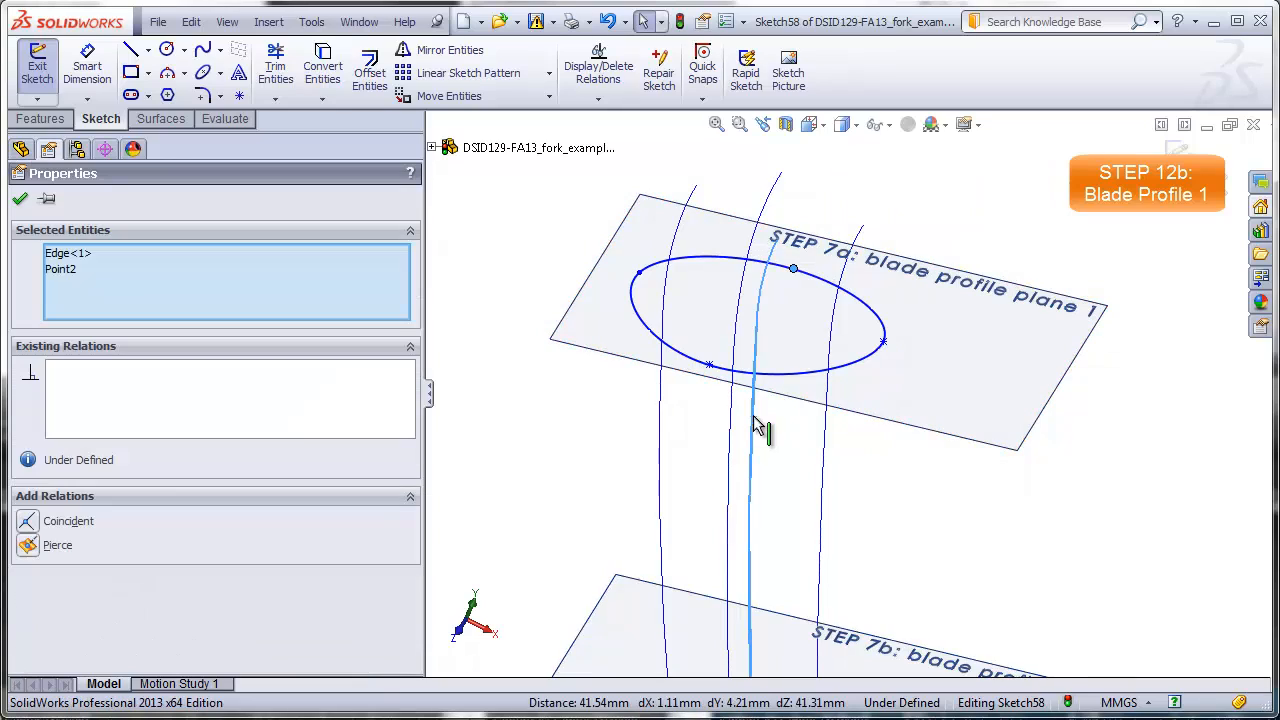
click(30, 545)
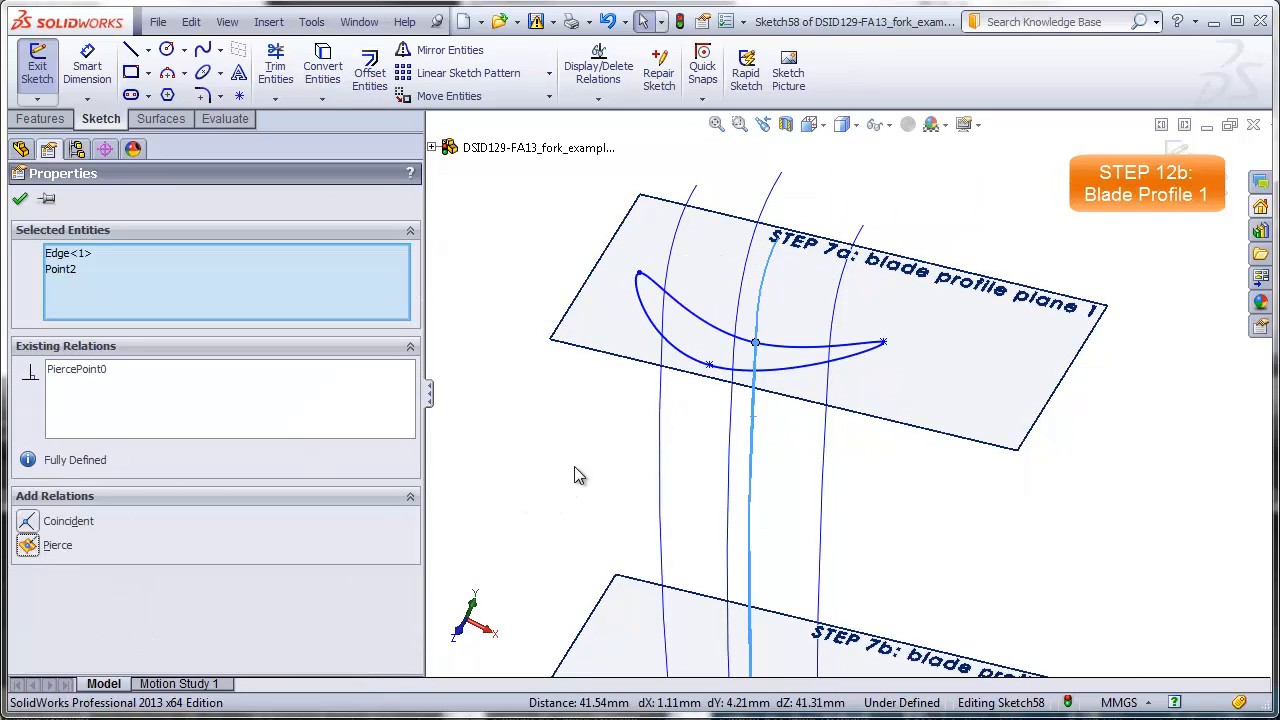
click(641, 278)
ctrl+click(661, 405)
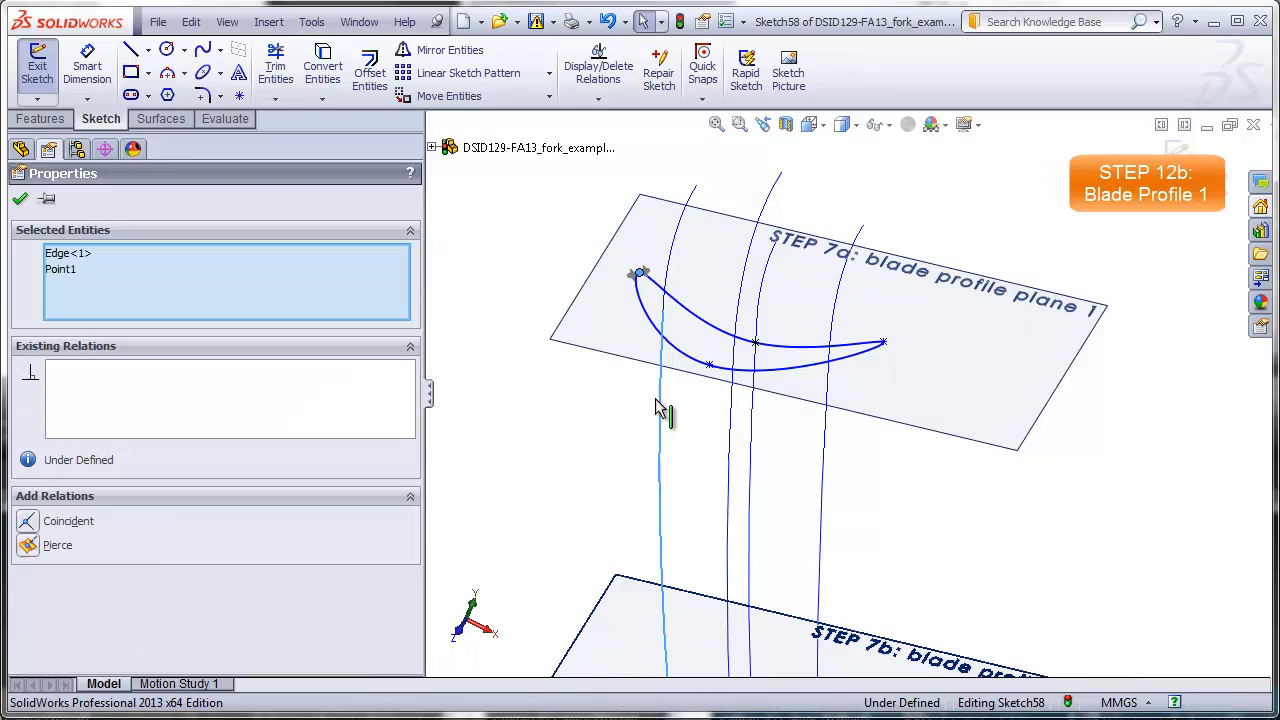
click(57, 545)
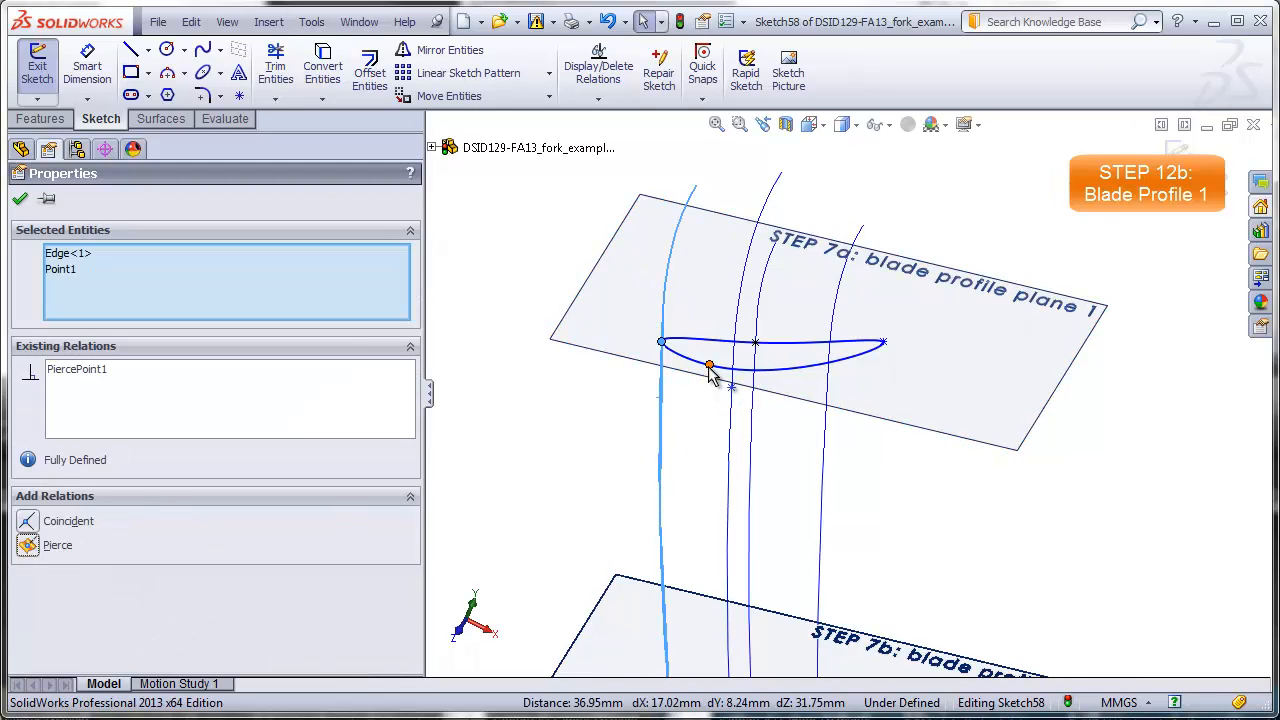
click(709, 364)
ctrl+click(730, 450)
click(57, 545)
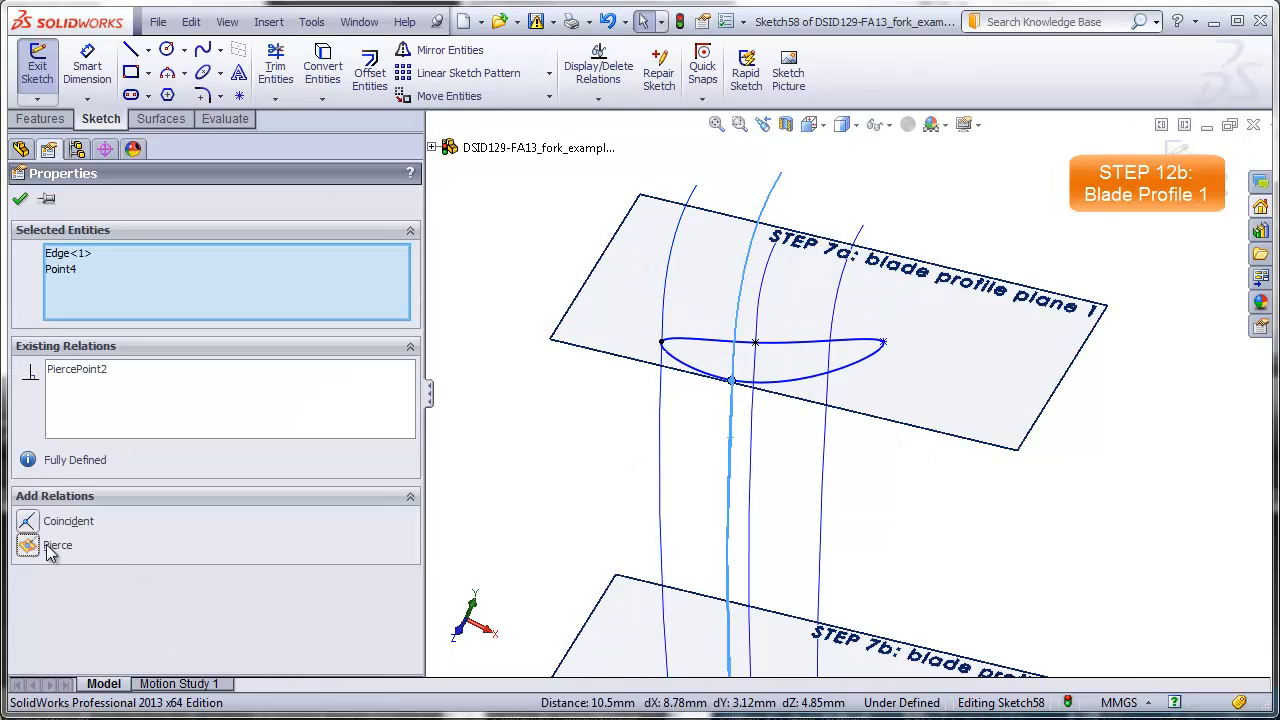
- Pierce the blade profile 1 spline's remaining right point to the right edge guide and exit the sketch
click(883, 343)
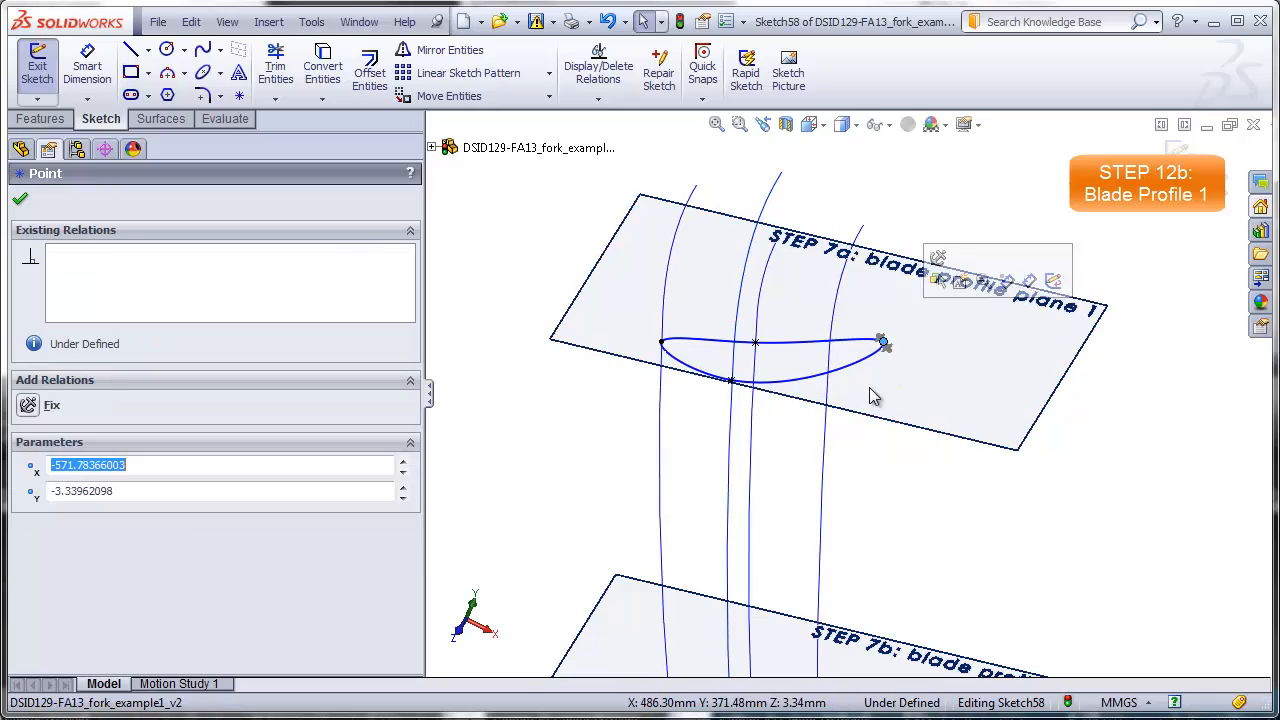
ctrl+click(827, 442)
click(28, 545)
click(539, 497)
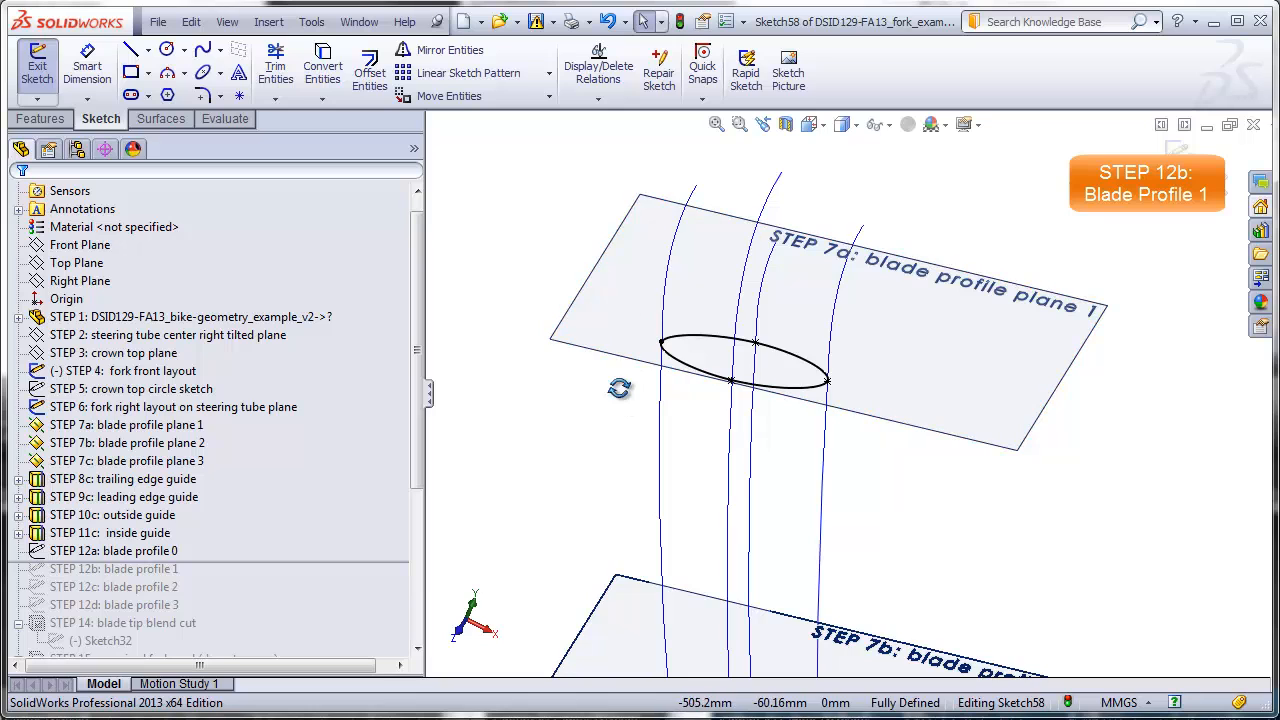
mouse_move(621, 398)
middle_down()
mouse_move(646, 277)
mouse_move(616, 396)
middle_up()
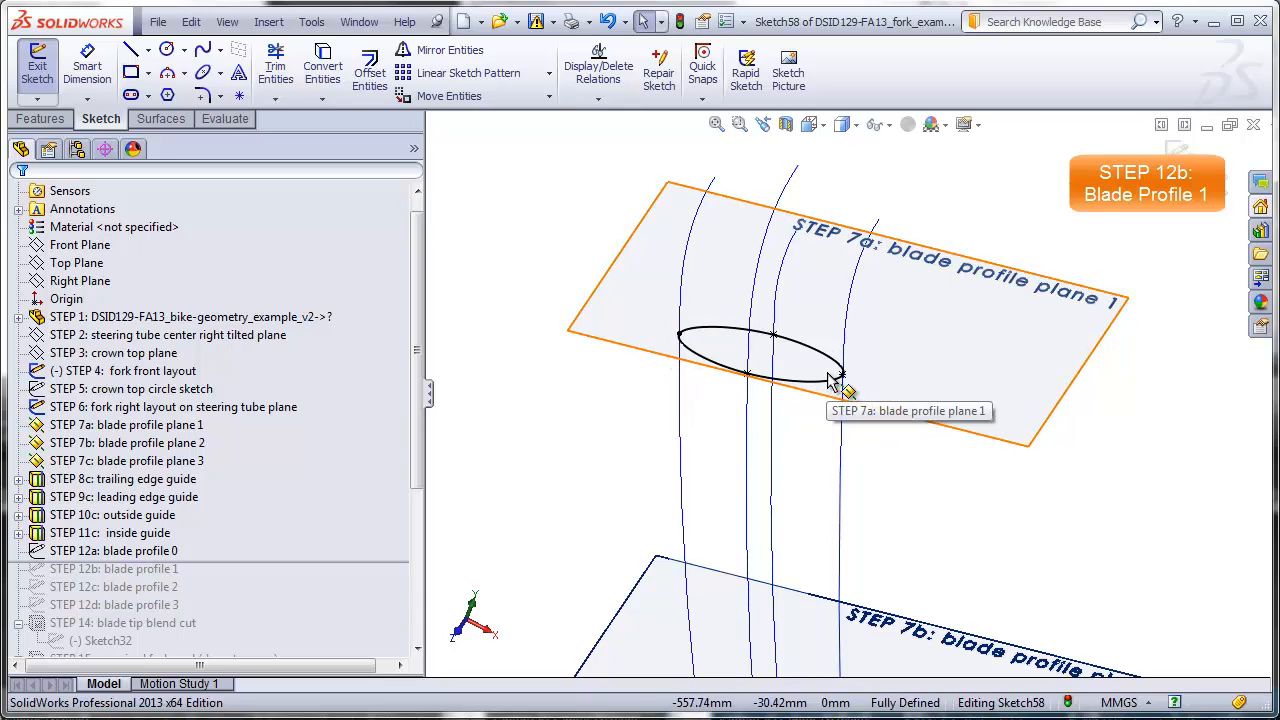
click(1182, 162)
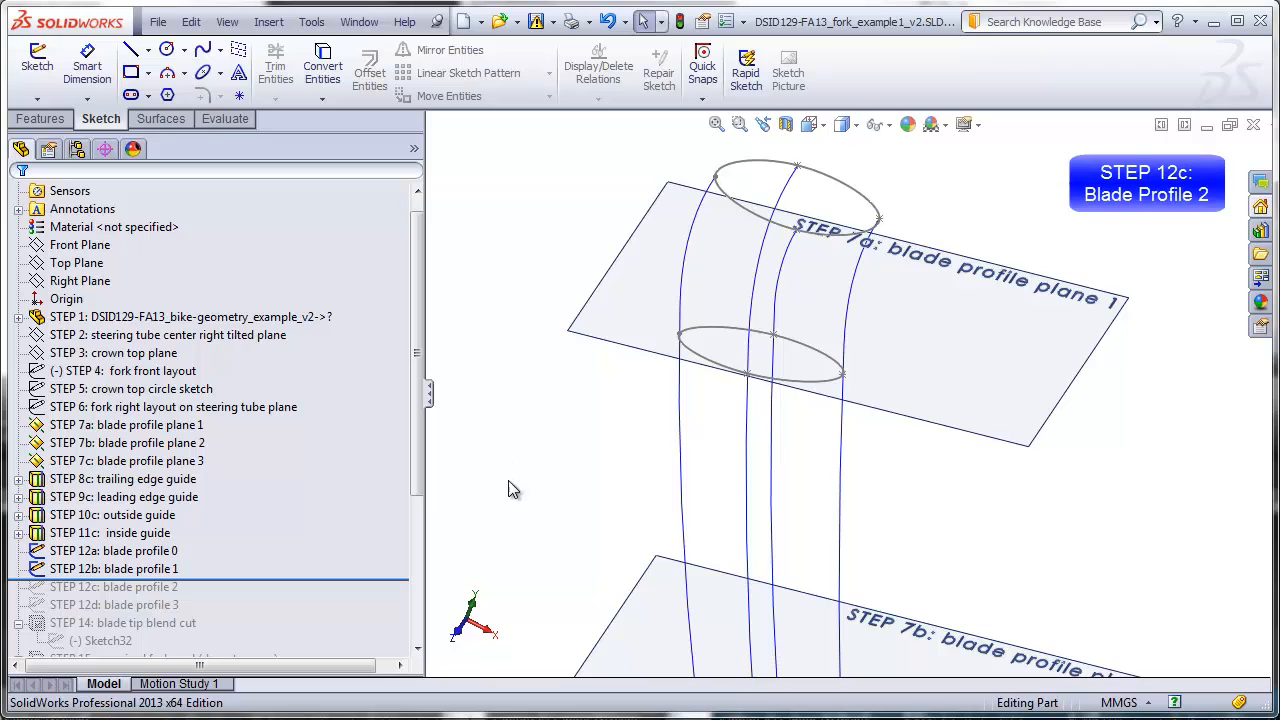
- Sketch a closed four-point spline around the guide curves on the STEP 7b blade profile plane 2
scroll(539, 504, up, 4)
scroll(868, 570, down, 3)
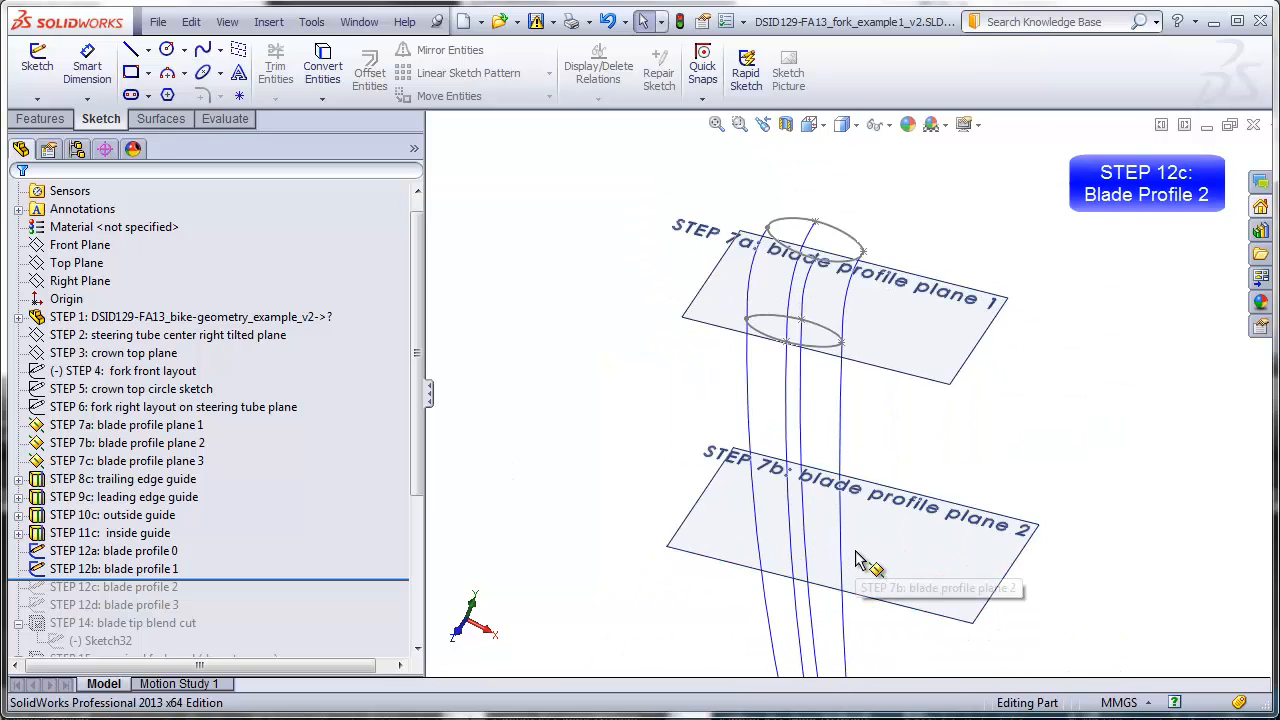
click(678, 527)
click(167, 95)
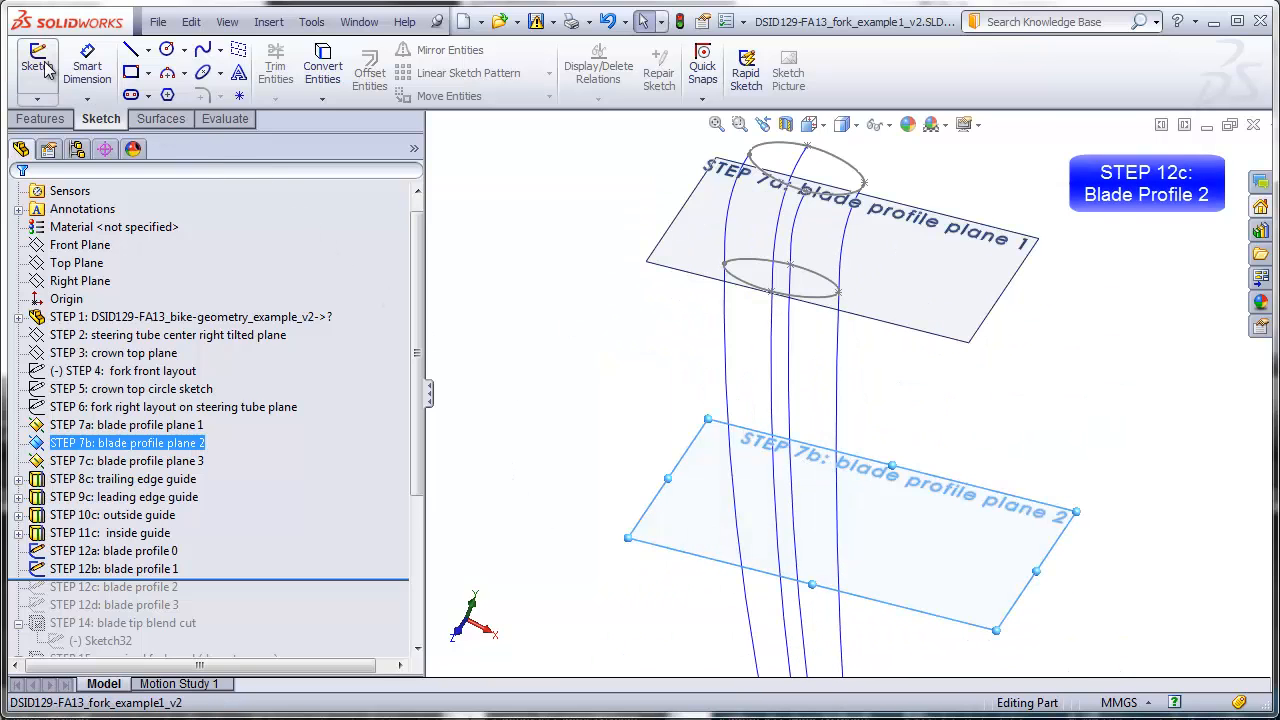
click(203, 52)
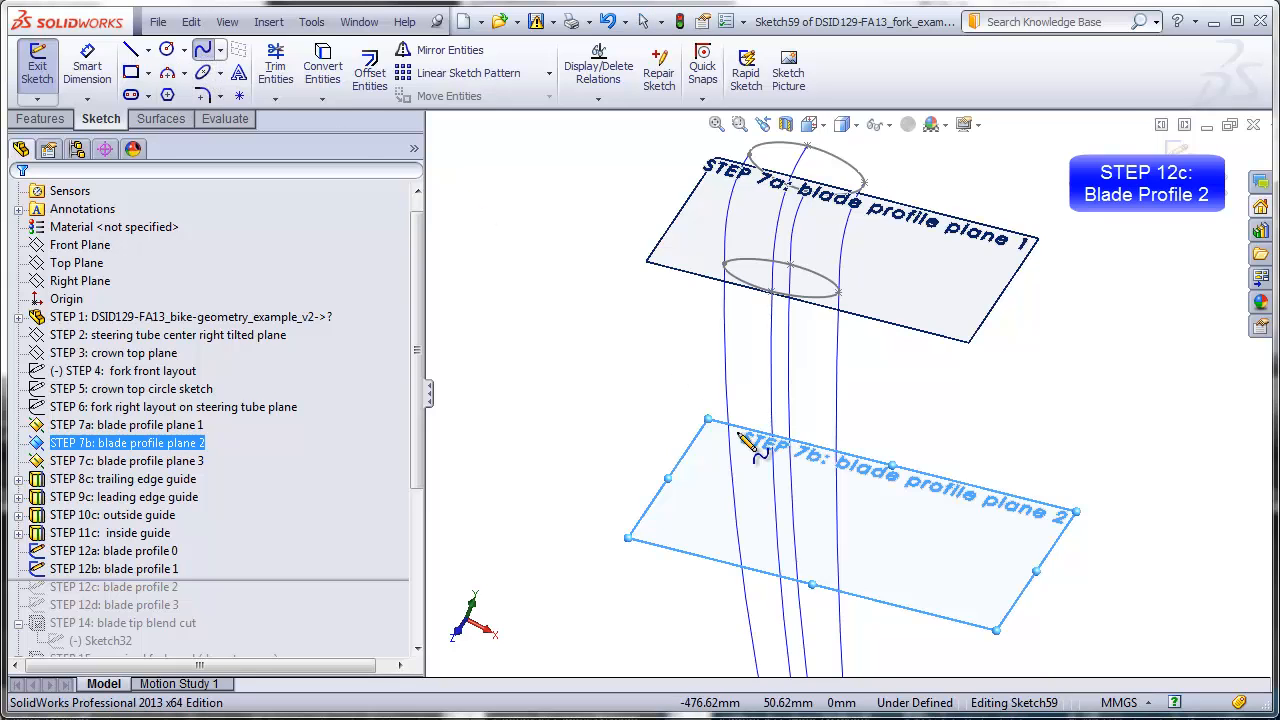
scroll(770, 490, down, 3)
click(685, 481)
click(840, 467)
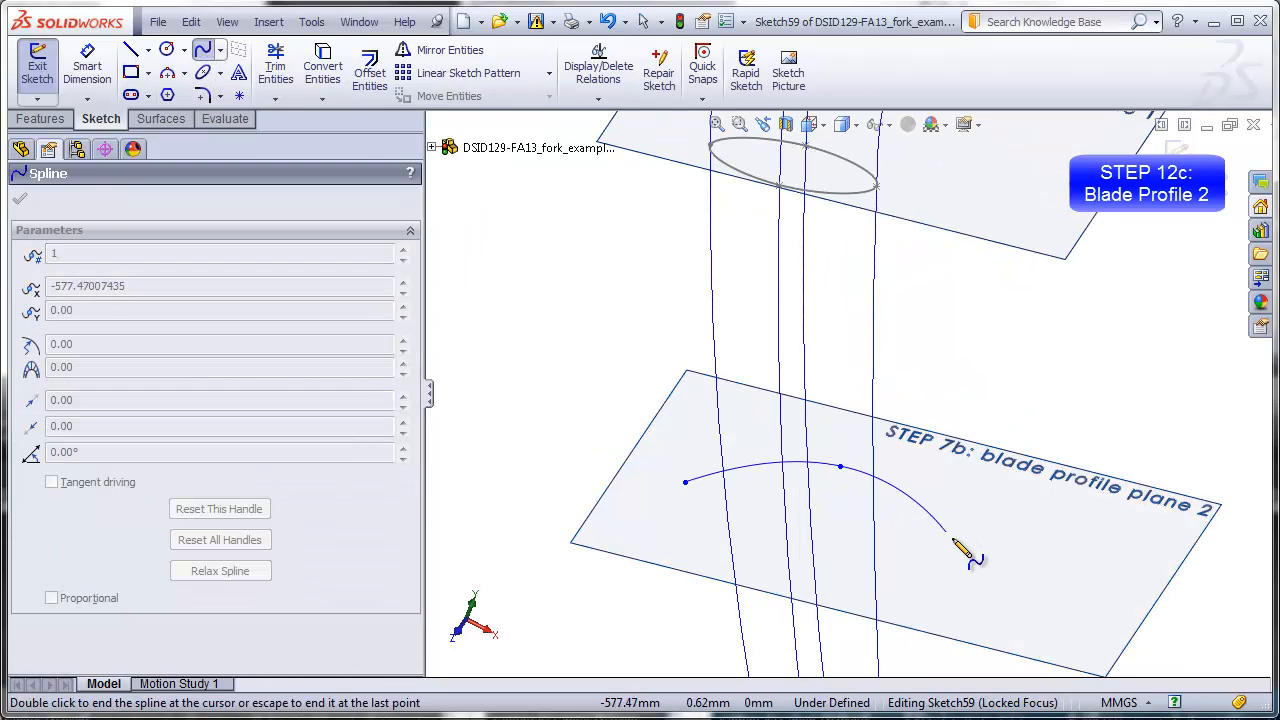
click(952, 537)
click(772, 576)
click(685, 481)
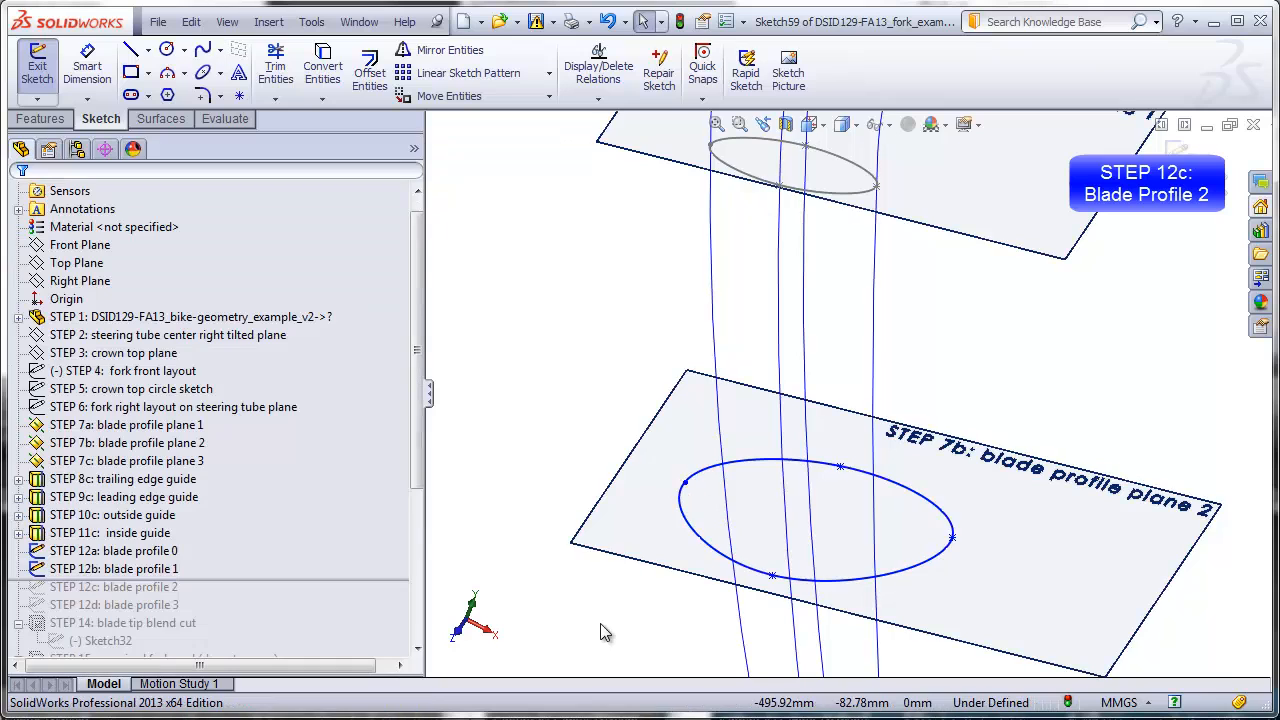
- Add pierce relations joining the blade profile 2 spline's right point to the right edge guide and its upper point to the nearest middle guide
mouse_move(600, 625)
middle_down()
mouse_move(591, 614)
mouse_move(623, 620)
middle_up()
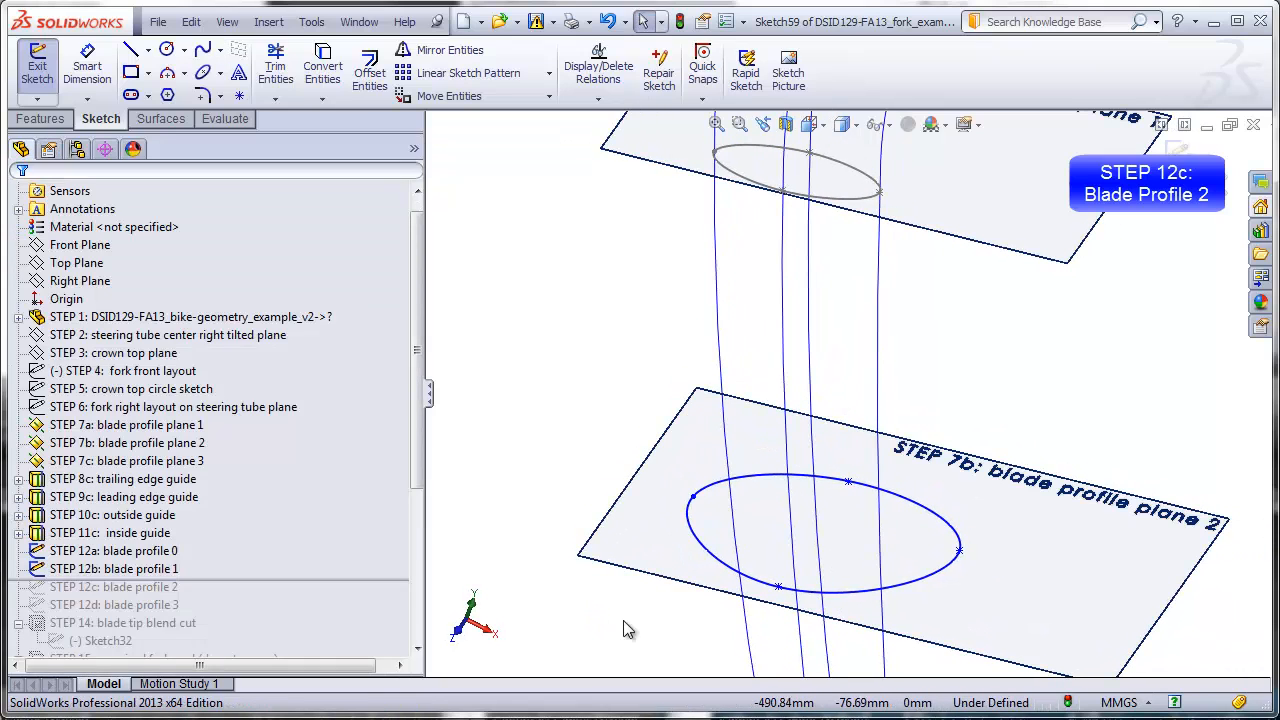
click(959, 551)
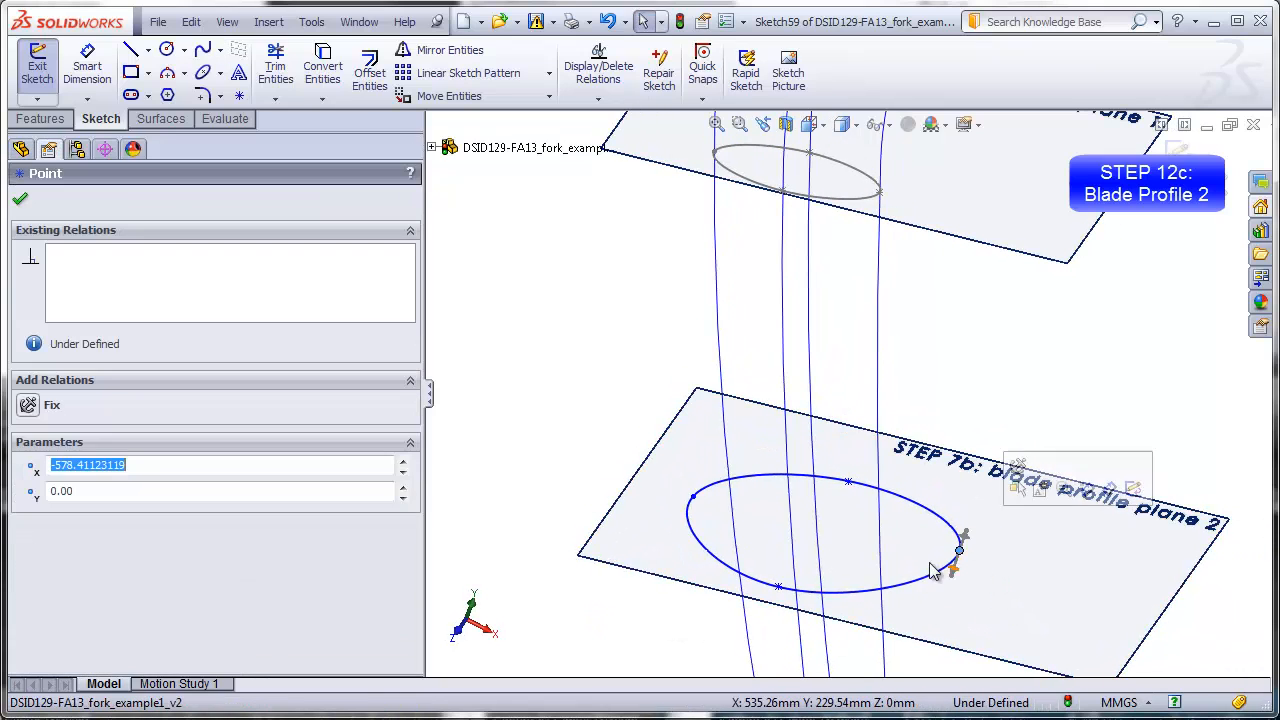
ctrl+click(882, 585)
click(57, 545)
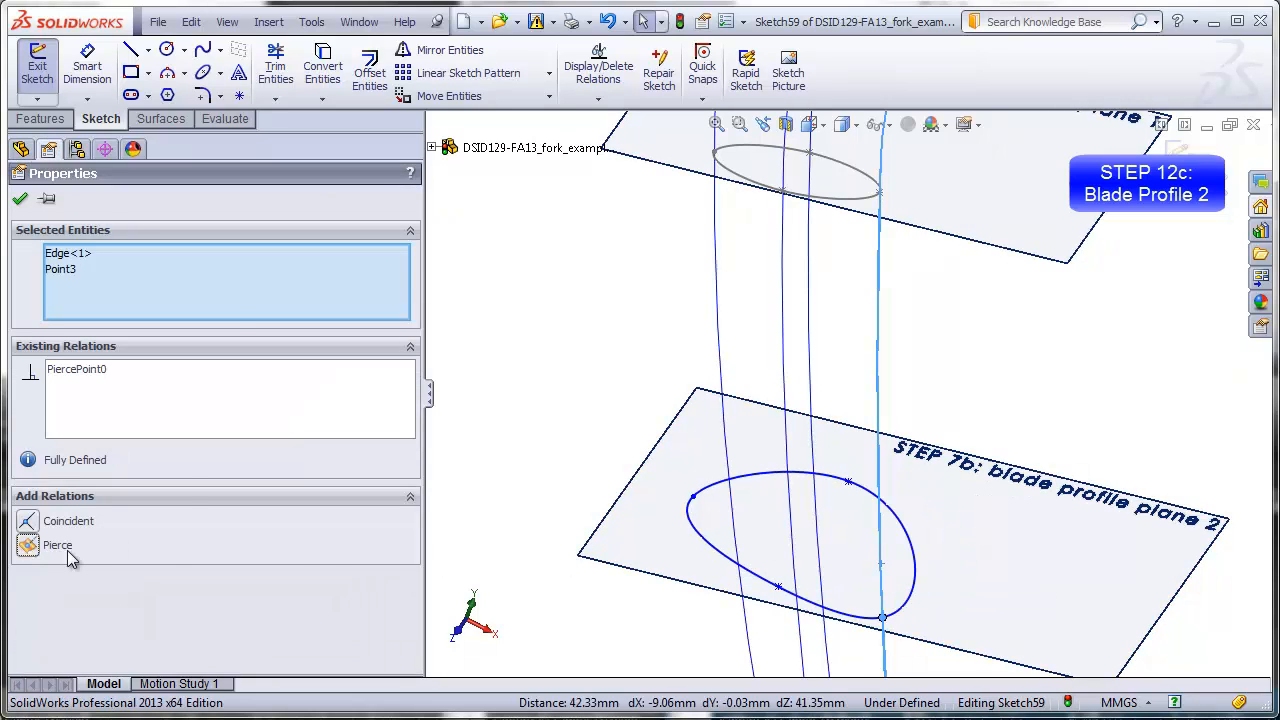
click(464, 484)
click(849, 483)
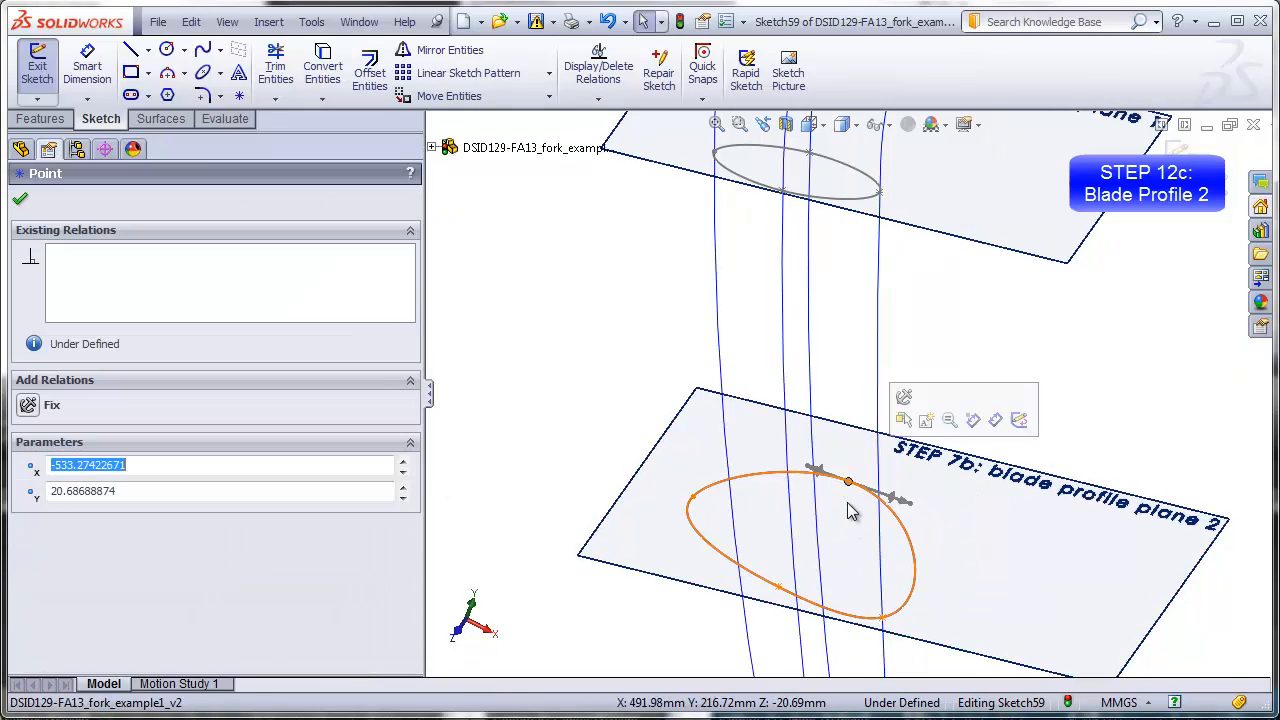
ctrl+click(818, 530)
click(52, 547)
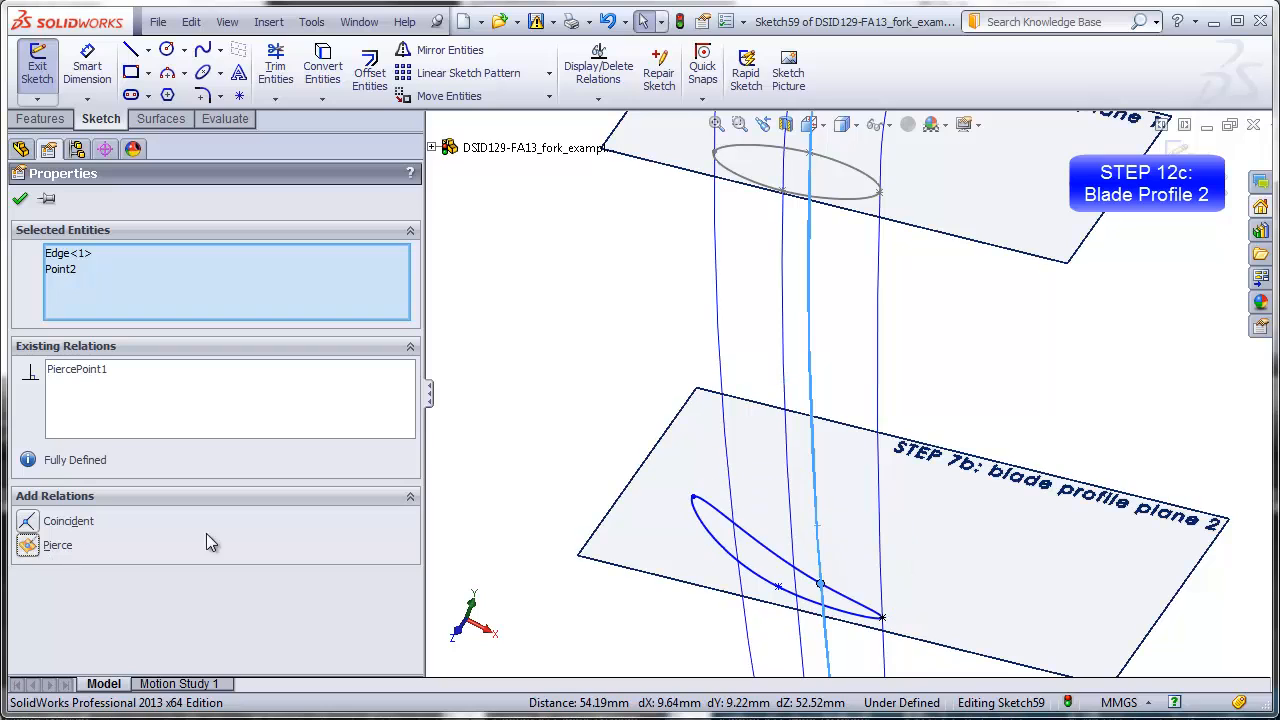
- Pierce the blade profile 2 spline's left point to the left edge guide and its lower point to the other middle guide, then exit the sketch
click(694, 498)
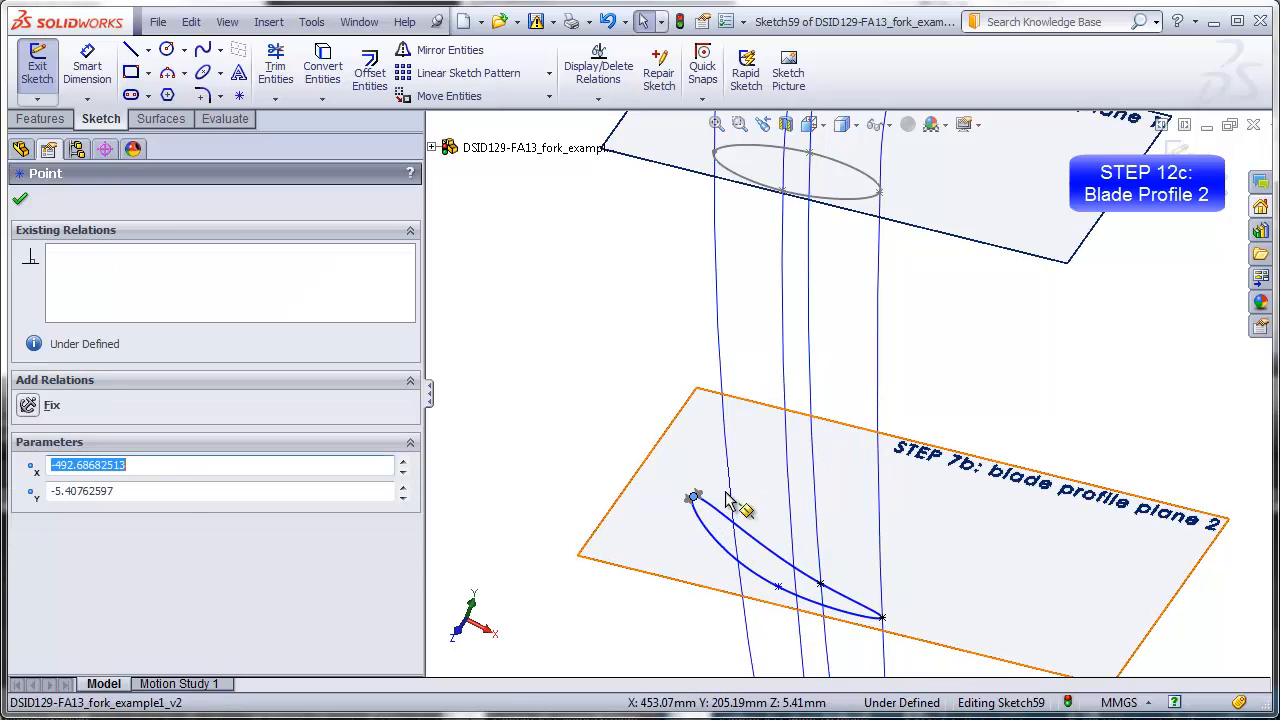
ctrl+click(727, 495)
click(70, 550)
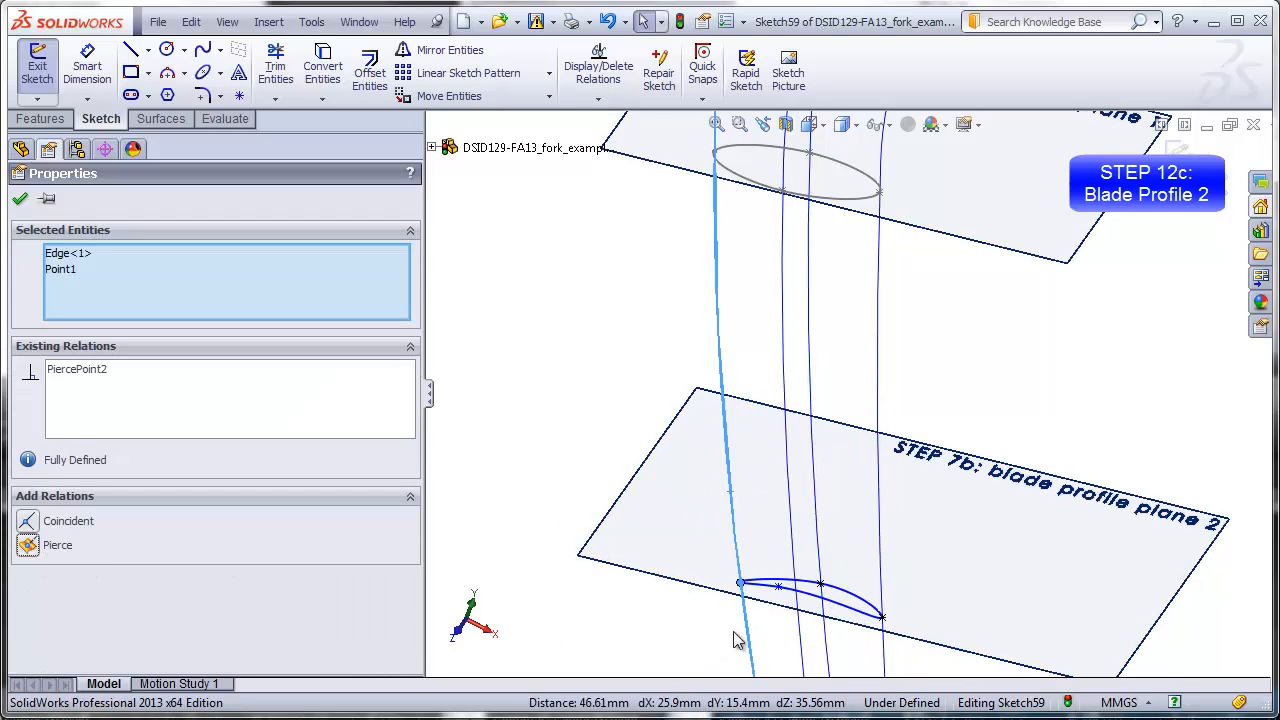
scroll(808, 632, down, 5)
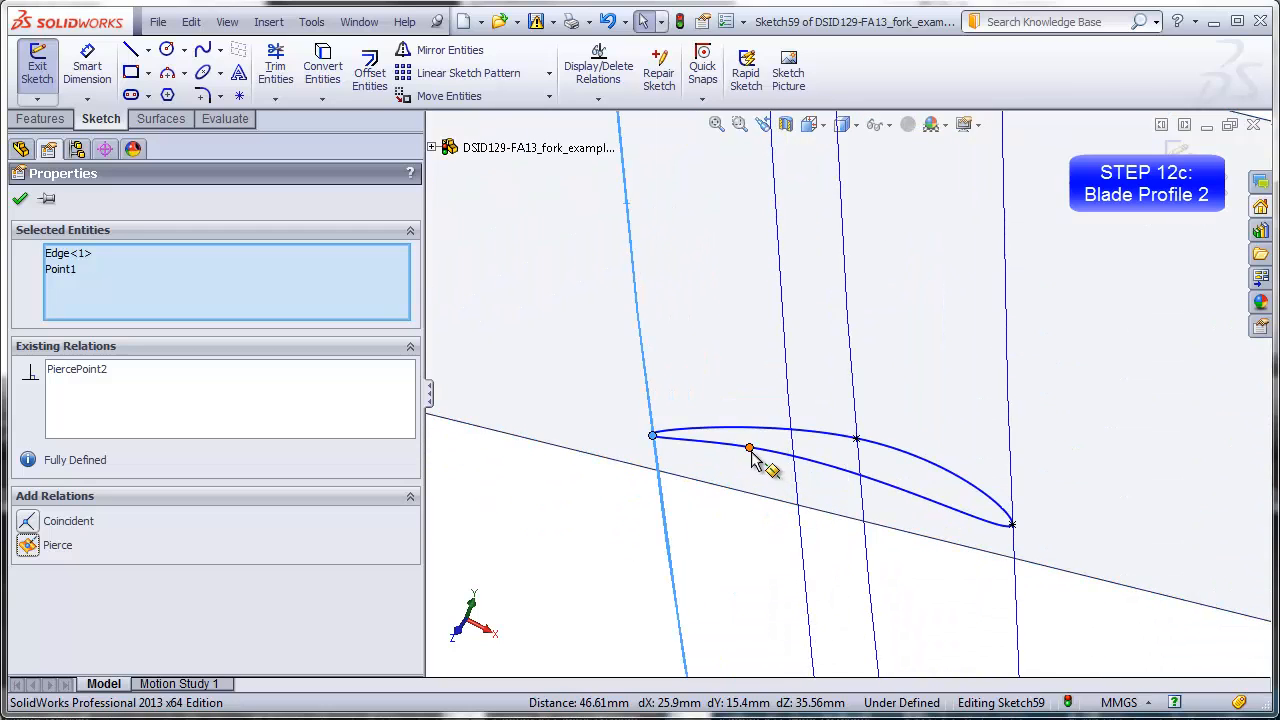
click(750, 449)
ctrl+click(805, 566)
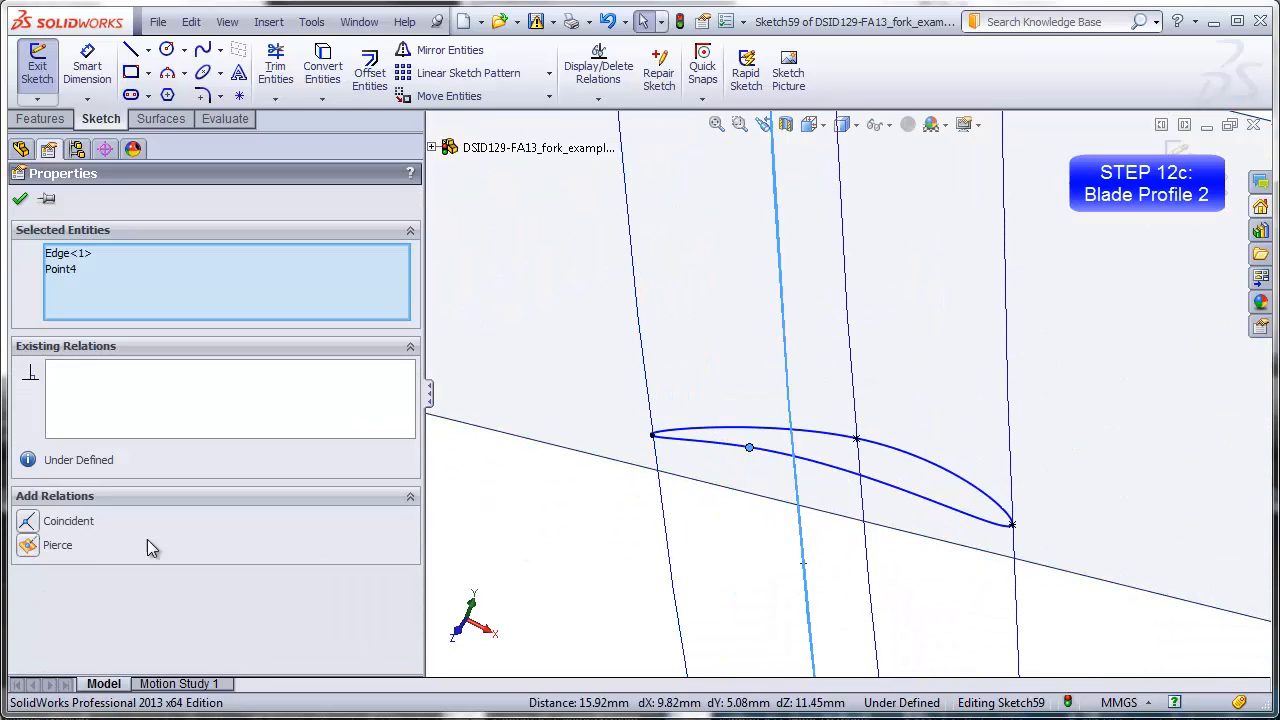
click(33, 550)
click(578, 567)
scroll(730, 545, up, 4)
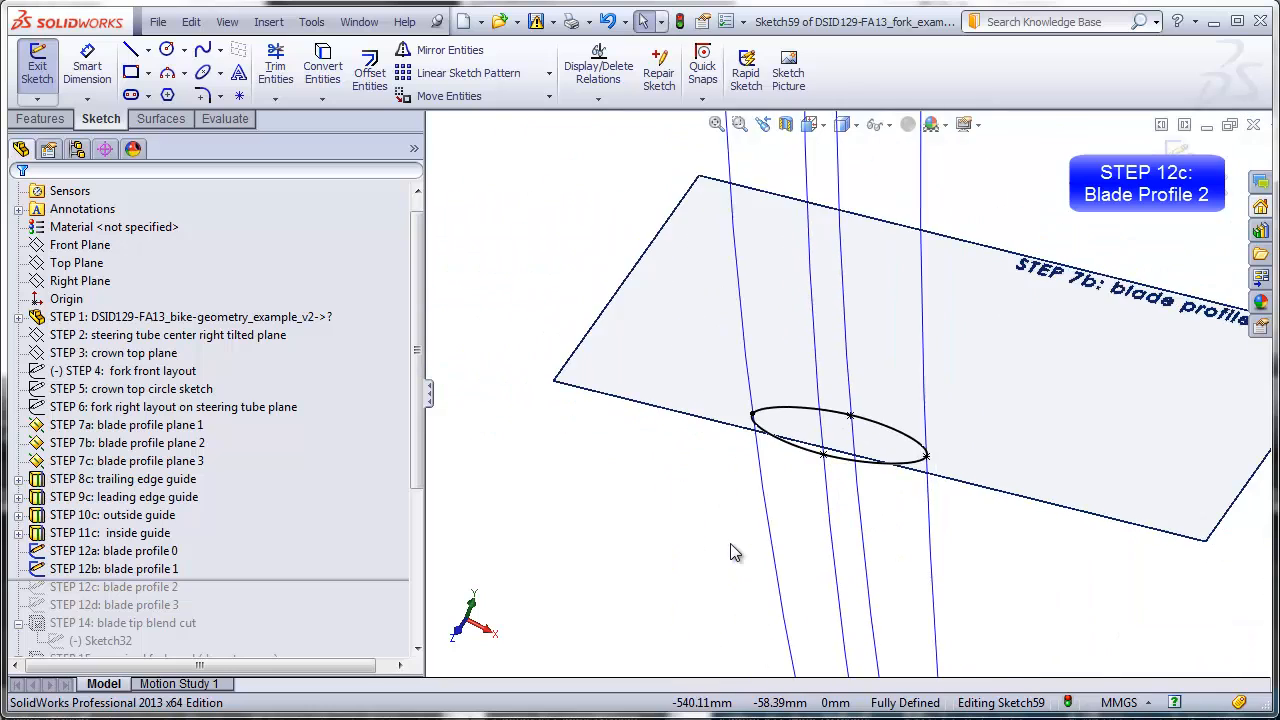
middle_drag(735, 553, 743, 623)
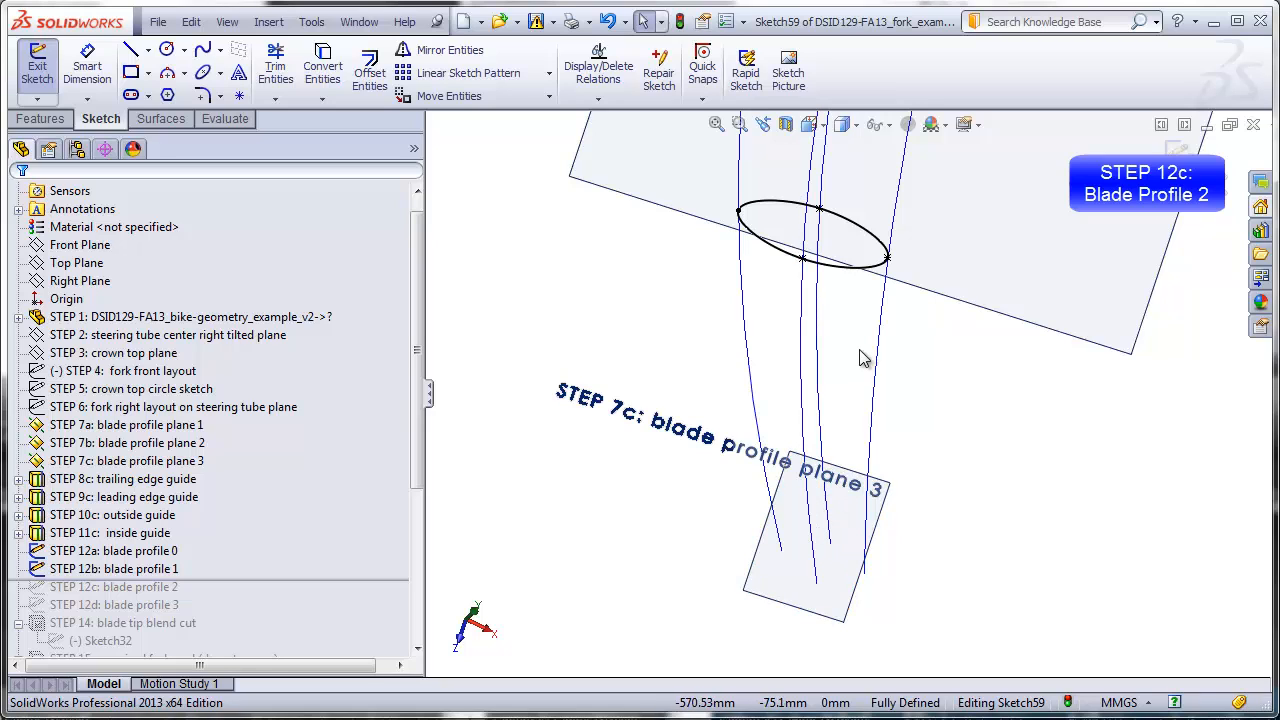
click(1179, 155)
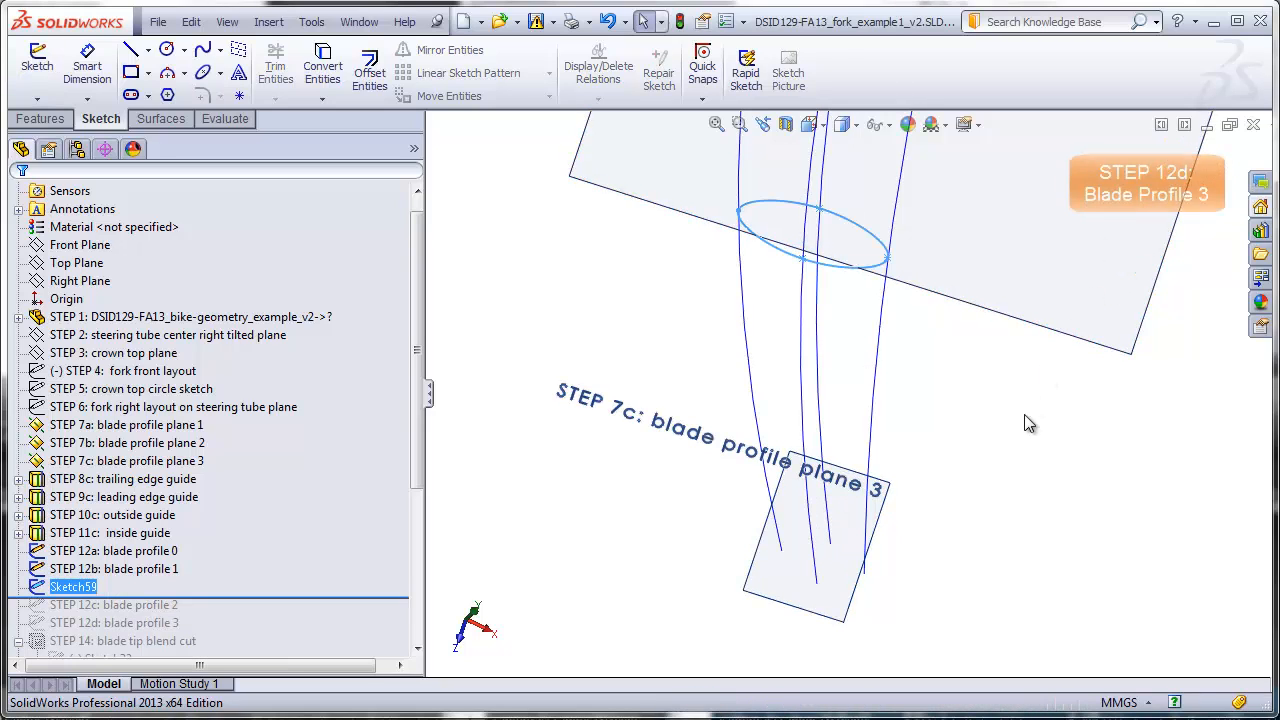
click(994, 445)
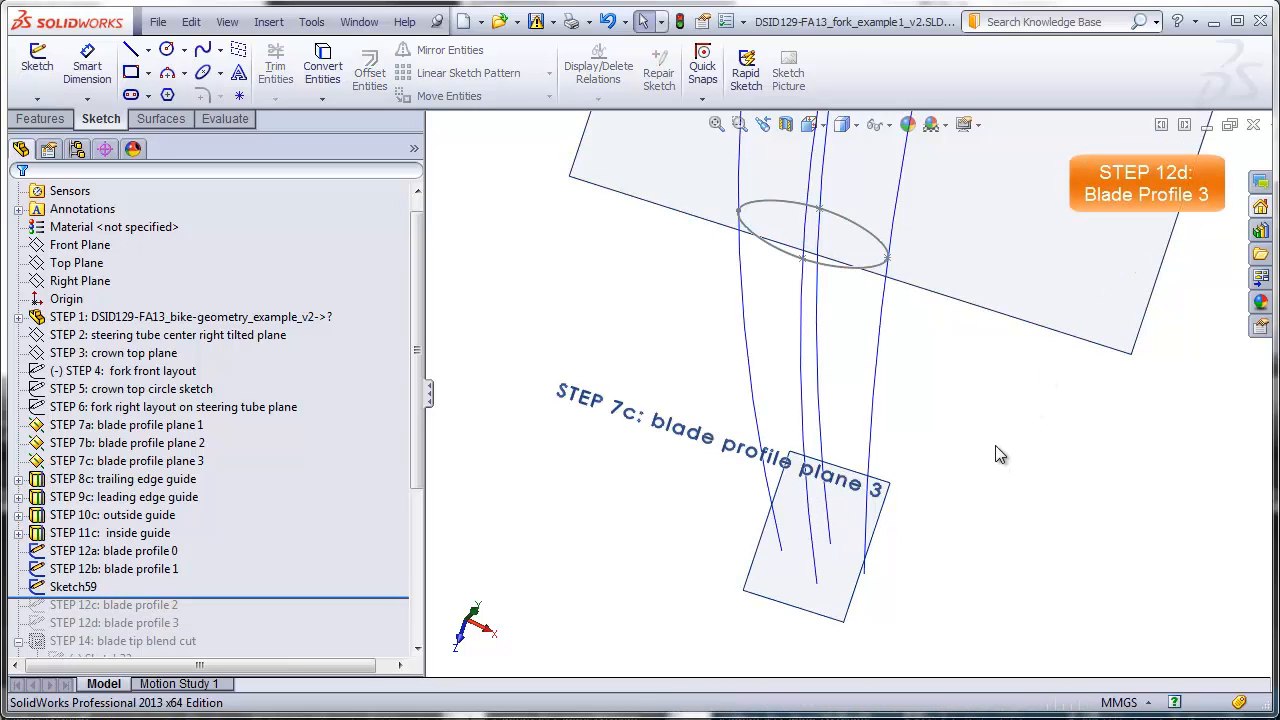
- Sketch a closed four-point spline around the guide curves on the STEP 7c blade profile plane 3
click(765, 588)
click(37, 68)
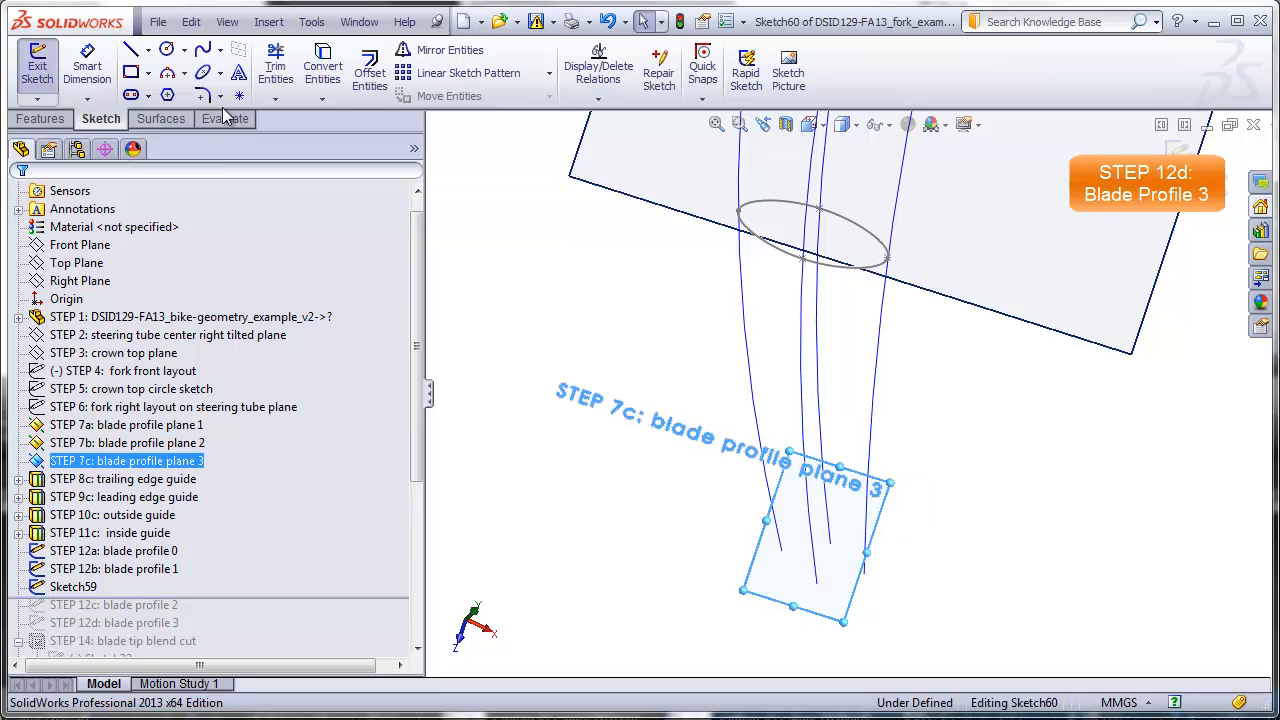
click(203, 50)
scroll(830, 565, down, 2)
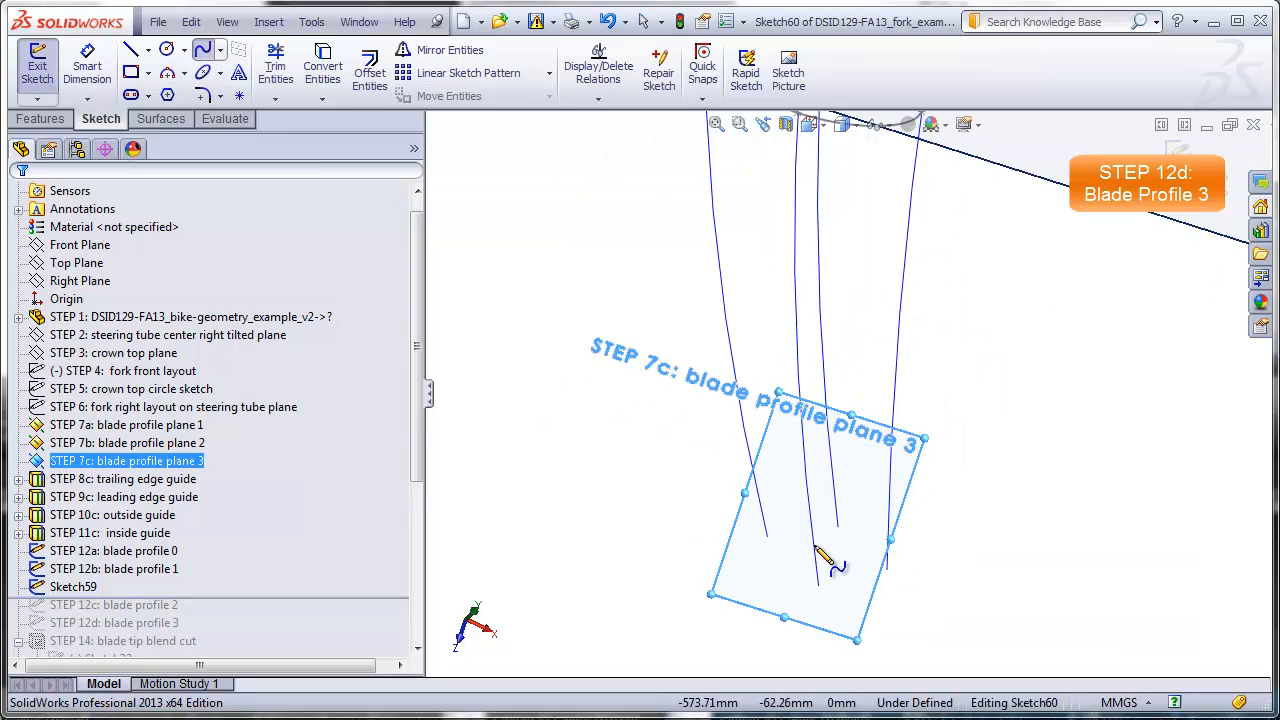
click(699, 520)
click(861, 483)
click(963, 570)
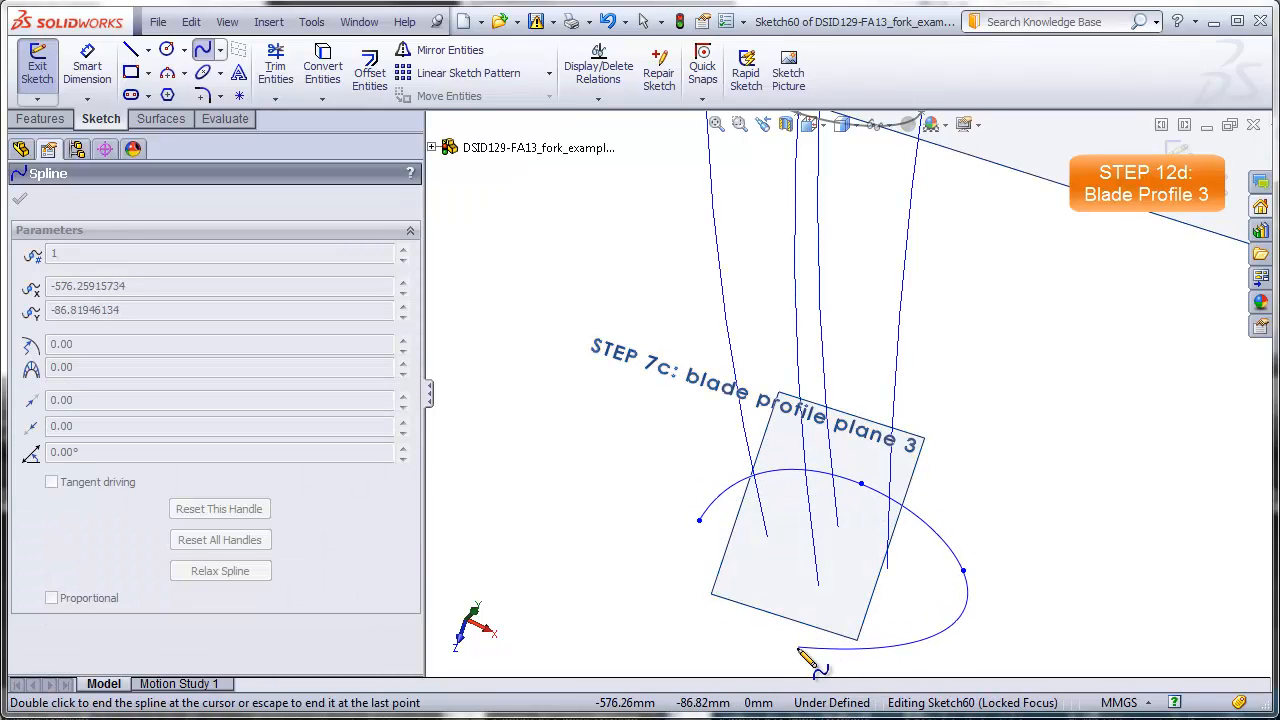
click(797, 647)
click(699, 520)
key(Escape)
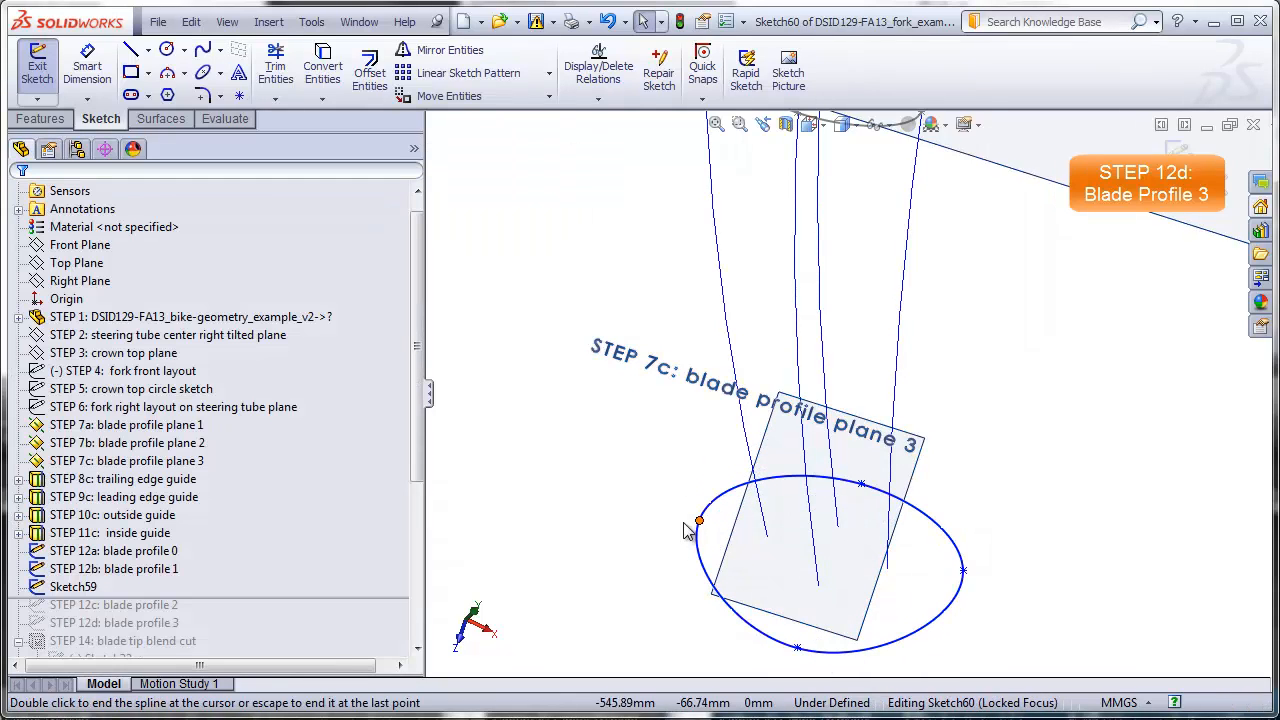
- Add pierce relations joining the blade profile 3 spline's upper point to the nearest middle guide and its right point to the right edge guide
click(836, 500)
ctrl+click(861, 483)
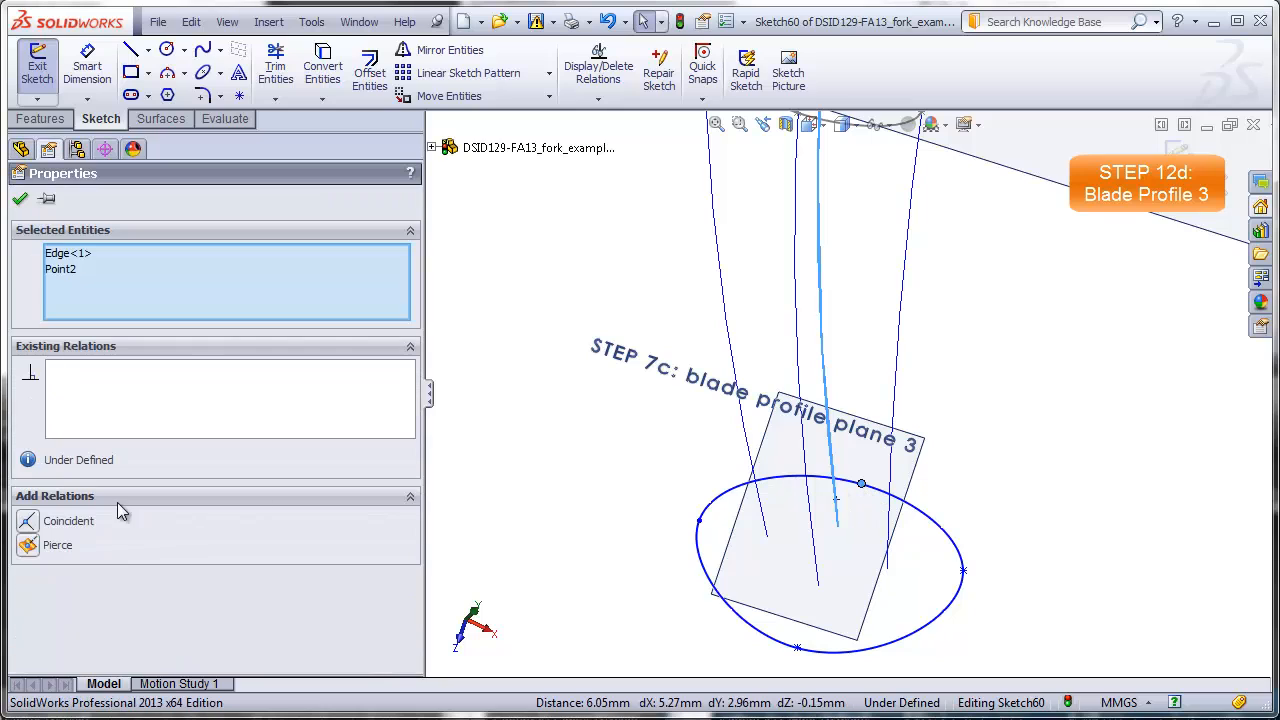
click(30, 546)
click(1046, 571)
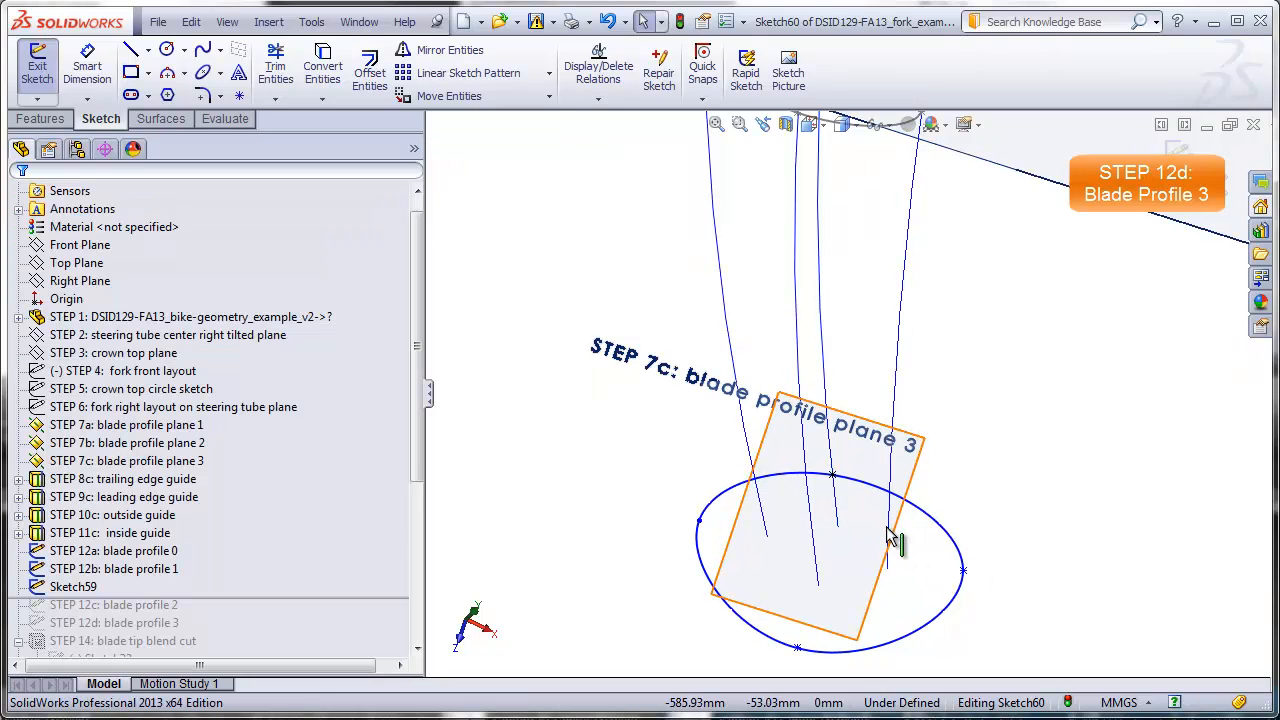
click(963, 571)
ctrl+click(889, 480)
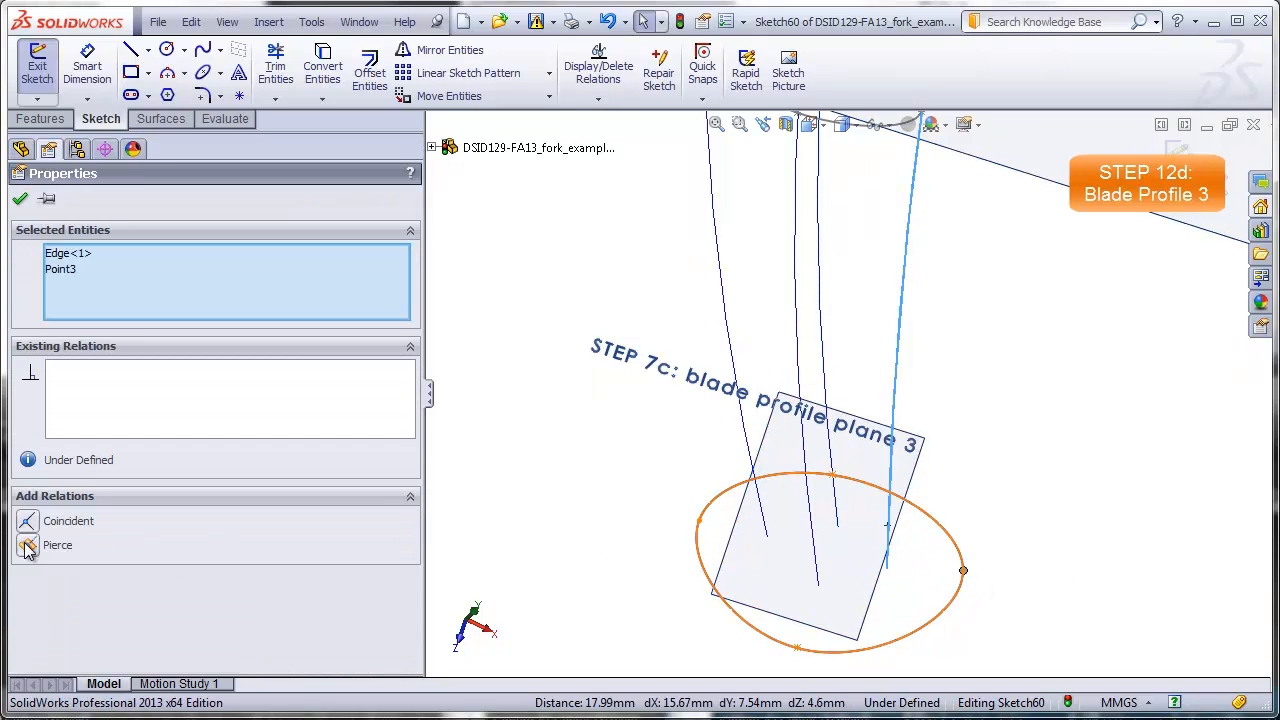
click(28, 545)
click(503, 623)
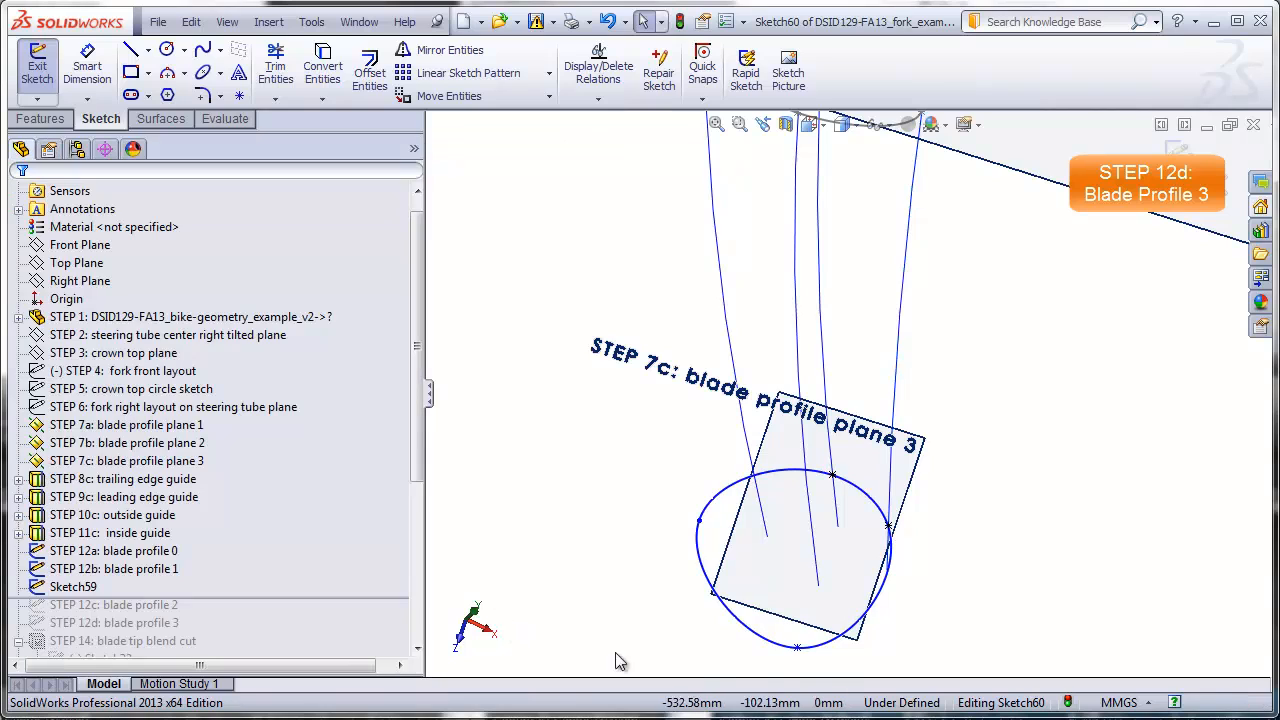
- Pierce the blade profile 3 spline's lower point to the other middle guide and its left point to the left edge guide, and exit the sketch
click(797, 647)
ctrl+click(818, 575)
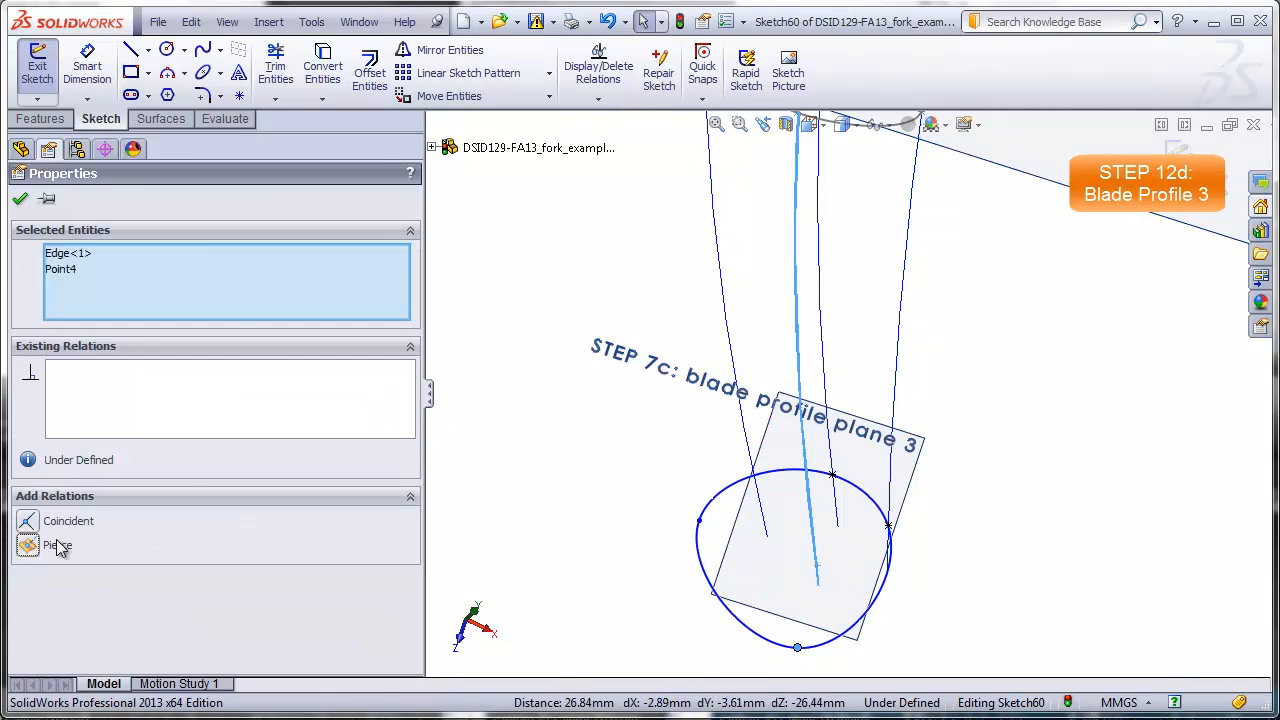
click(58, 545)
click(508, 528)
click(699, 521)
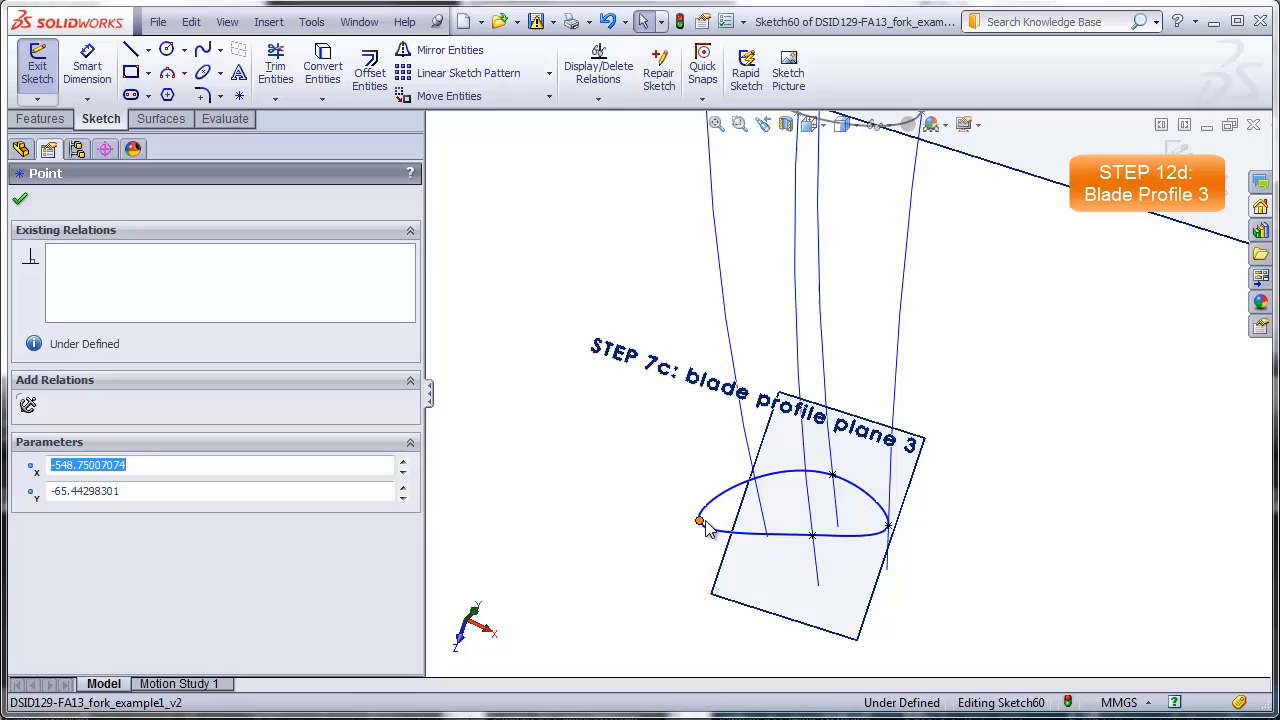
ctrl+click(761, 519)
click(35, 548)
click(570, 490)
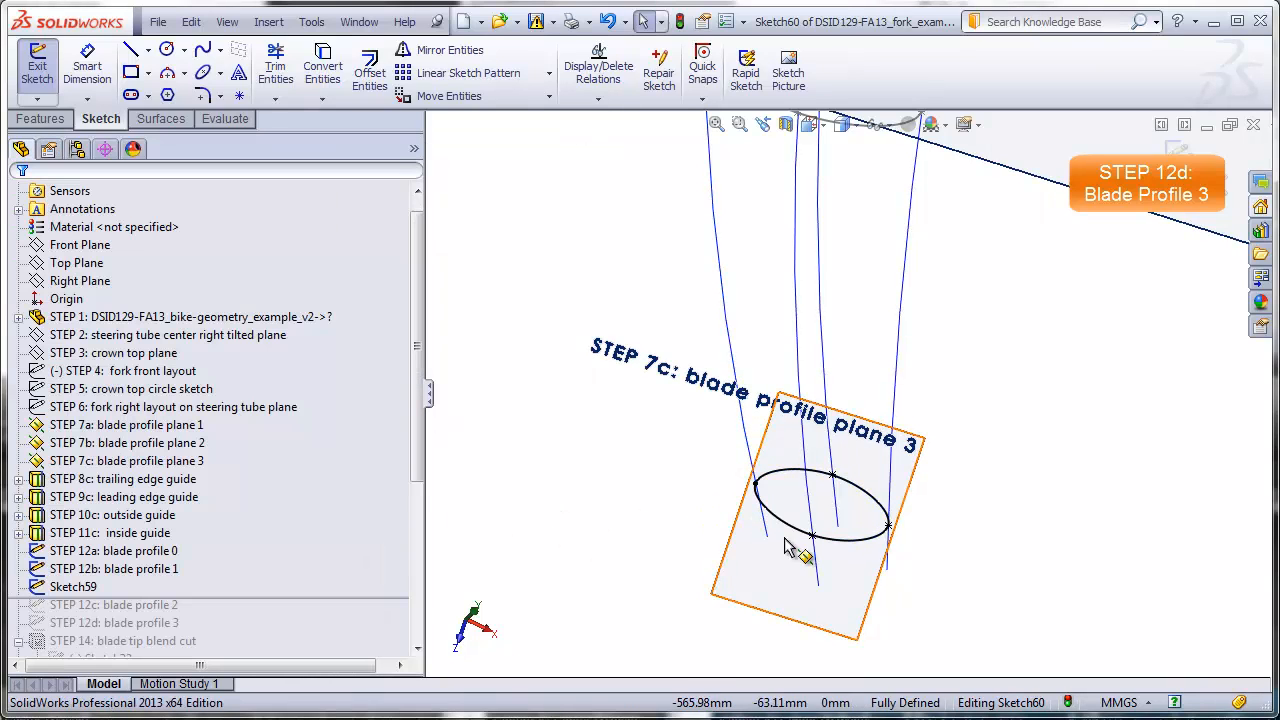
click(1177, 149)
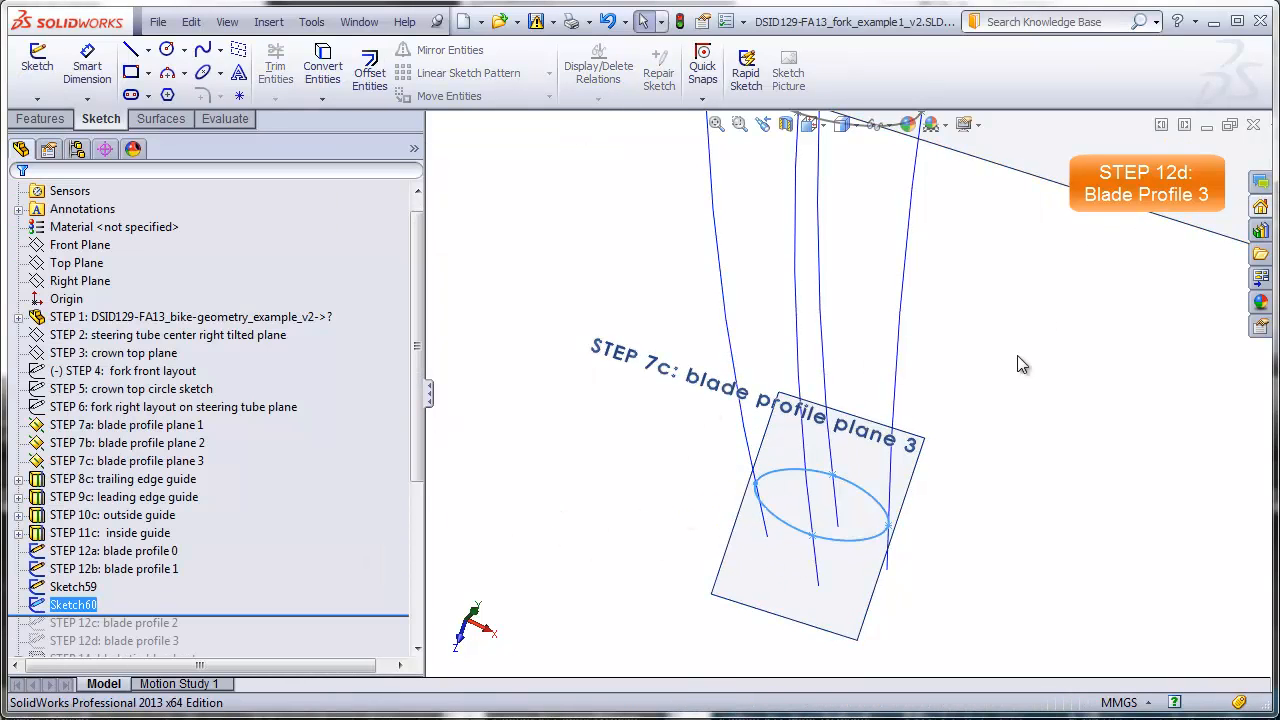
scroll(958, 475, up, 4)
middle_drag(967, 428, 880, 195)
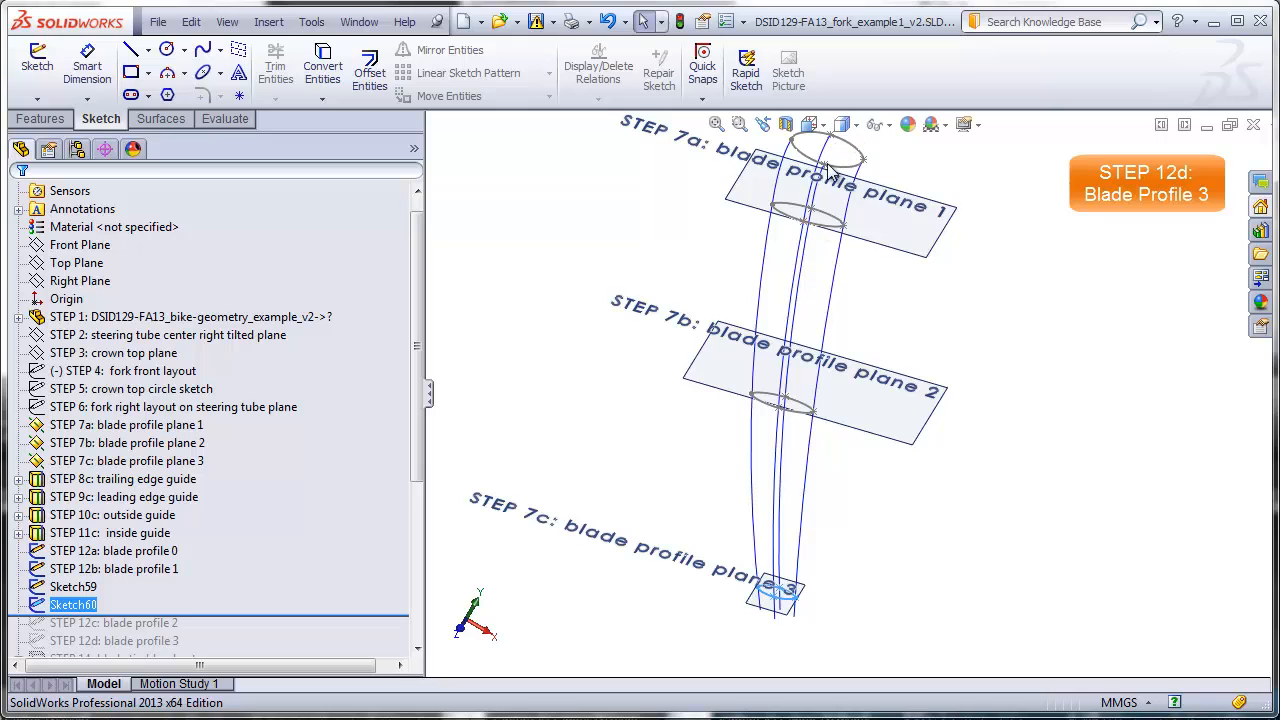
- Examine the blade profiles and guide curves from the side and front, including the upper bend and the lower tip
middle_drag(858, 487, 743, 389)
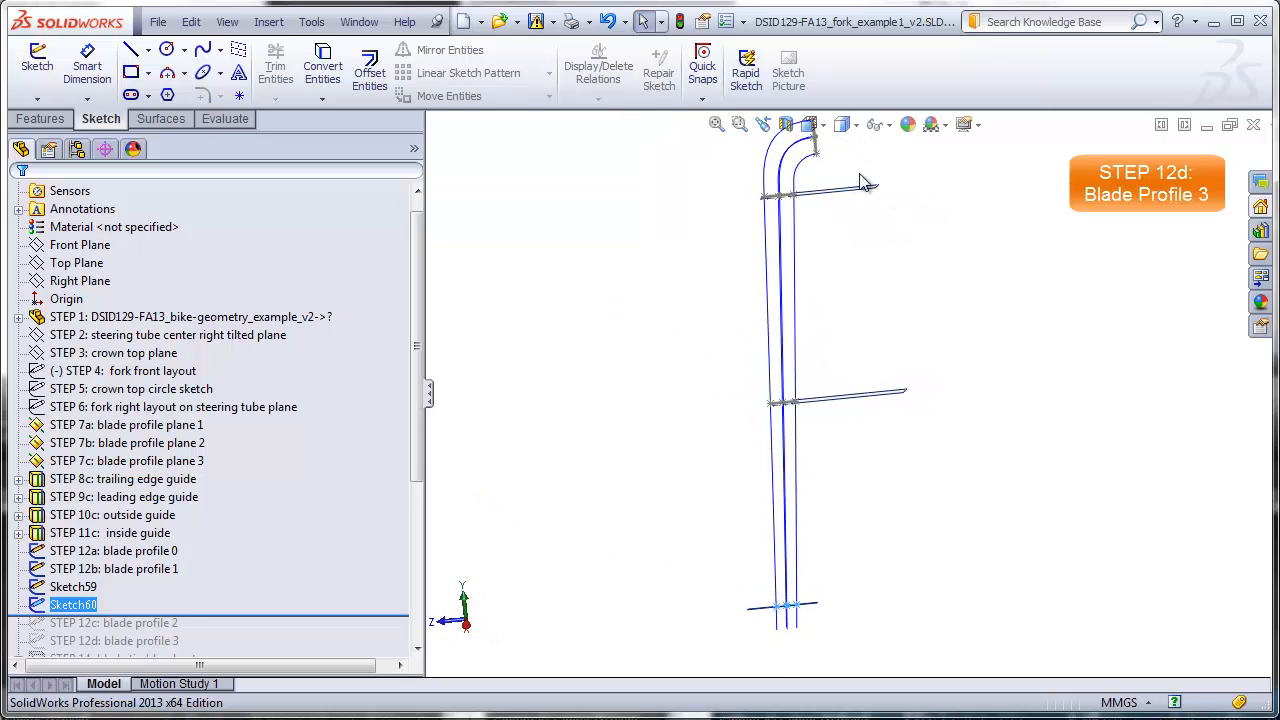
scroll(852, 186, down, 3)
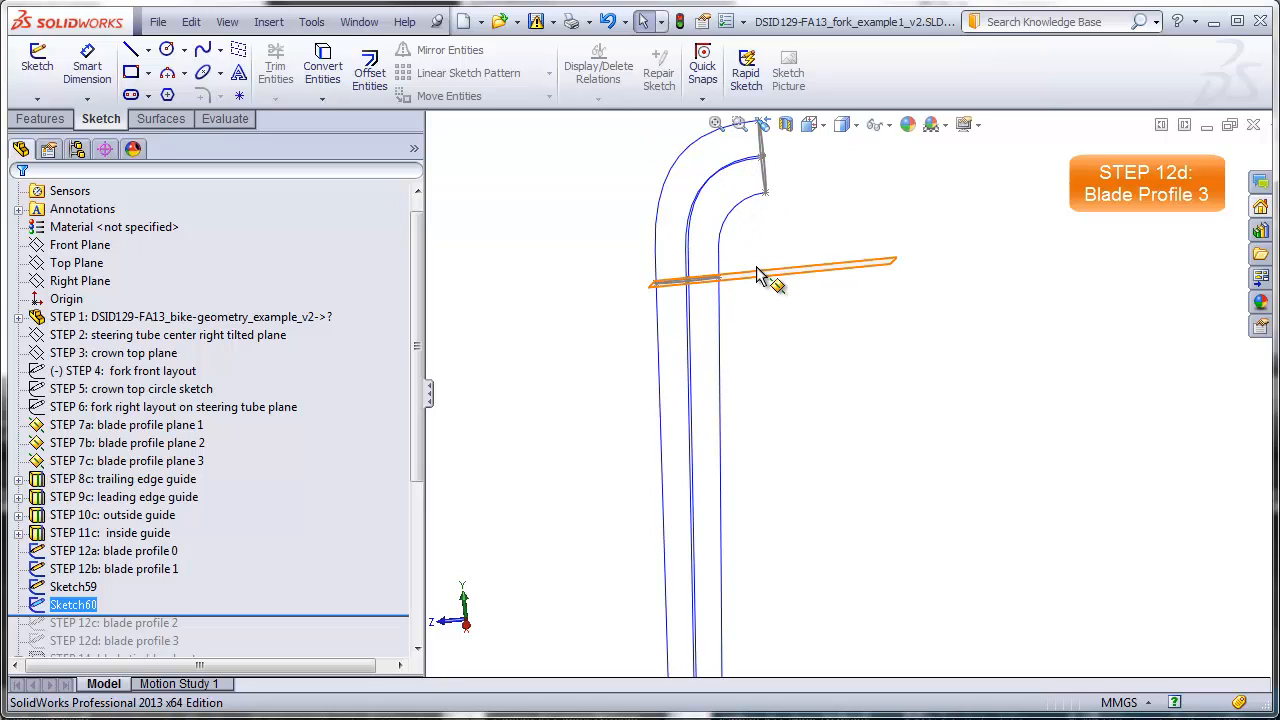
mouse_move(766, 277)
middle_down()
mouse_move(777, 277)
mouse_move(760, 263)
middle_up()
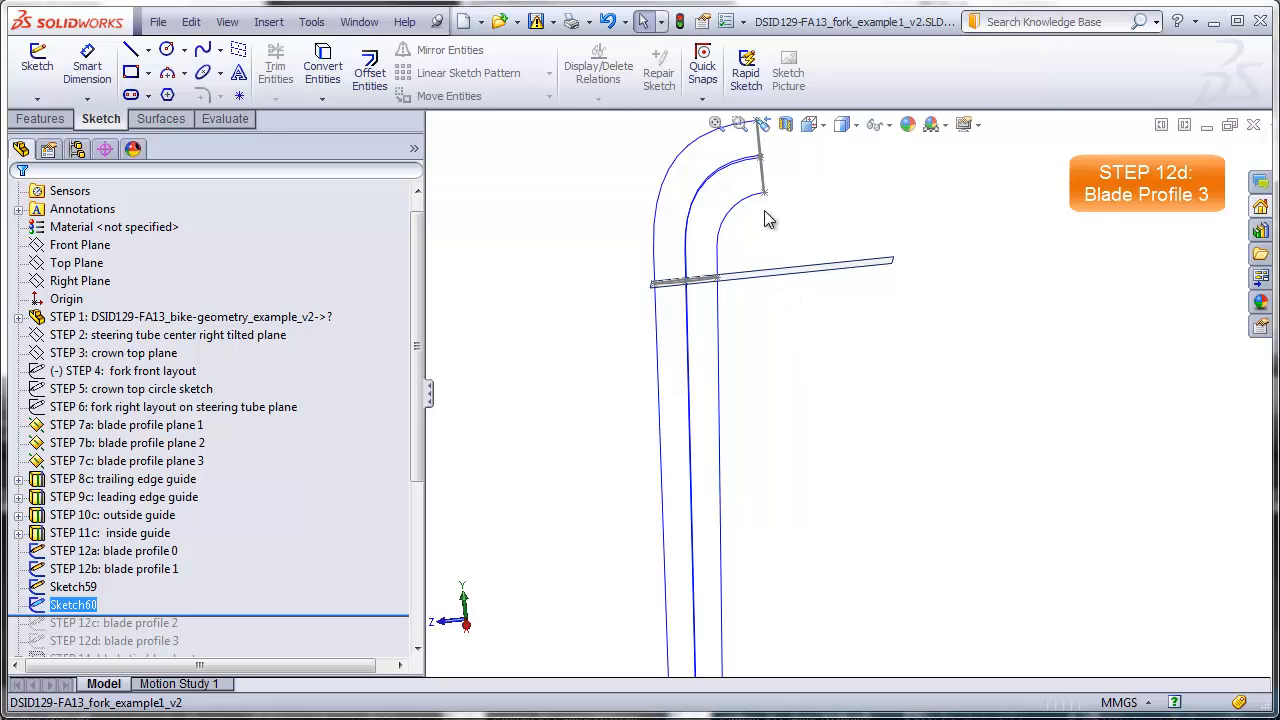
scroll(825, 543, up, 7)
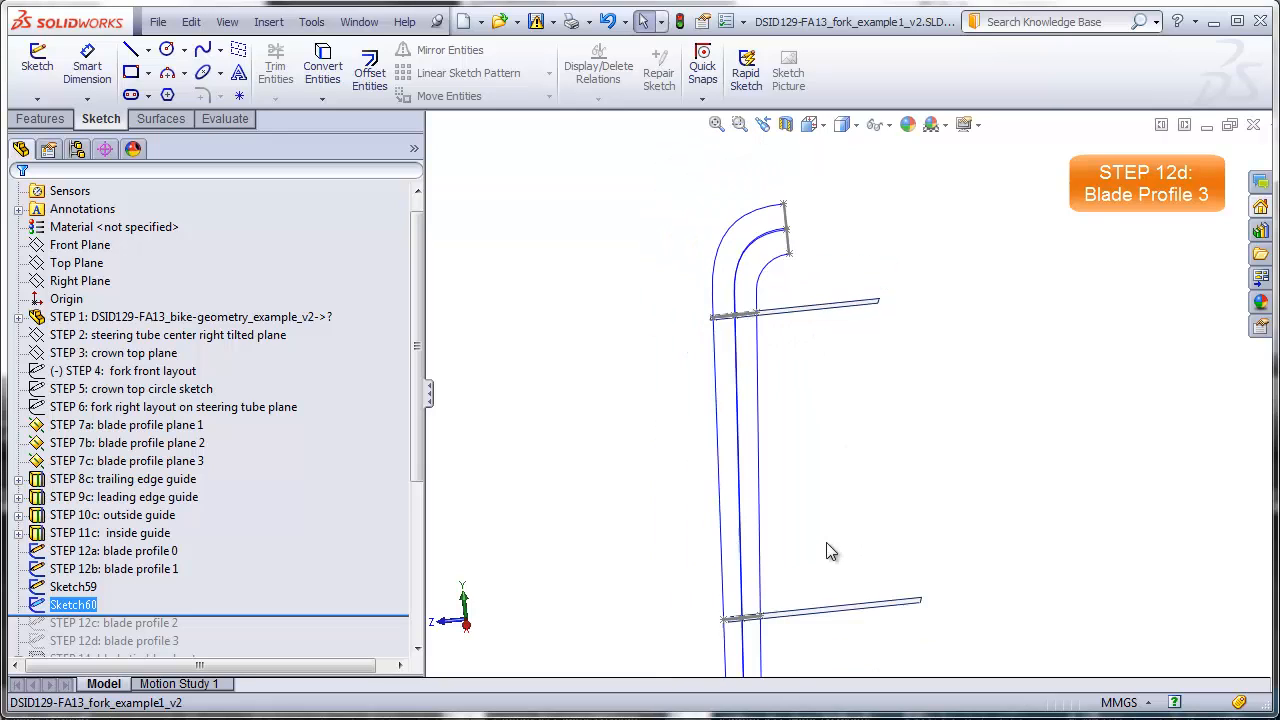
mouse_move(823, 544)
middle_down()
mouse_move(880, 571)
mouse_move(866, 563)
mouse_move(925, 545)
middle_up()
scroll(866, 596, down, 3)
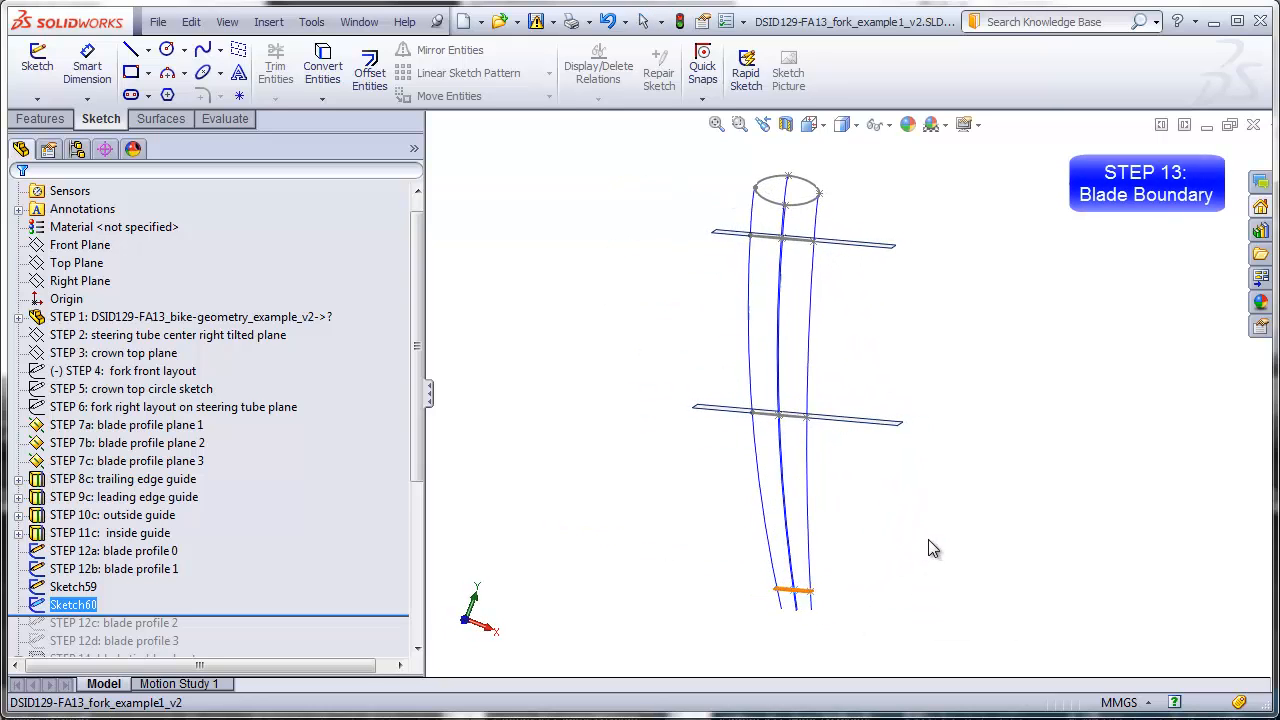
click(794, 591)
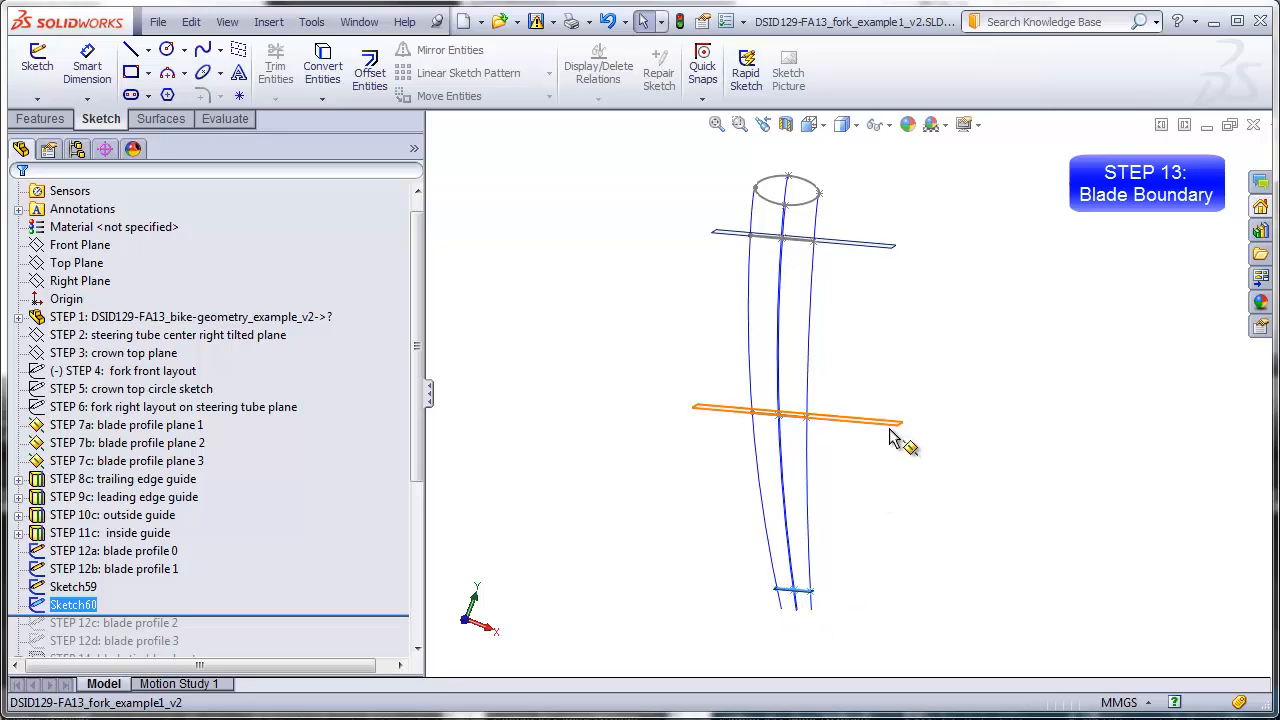
middle_drag(862, 497, 842, 528)
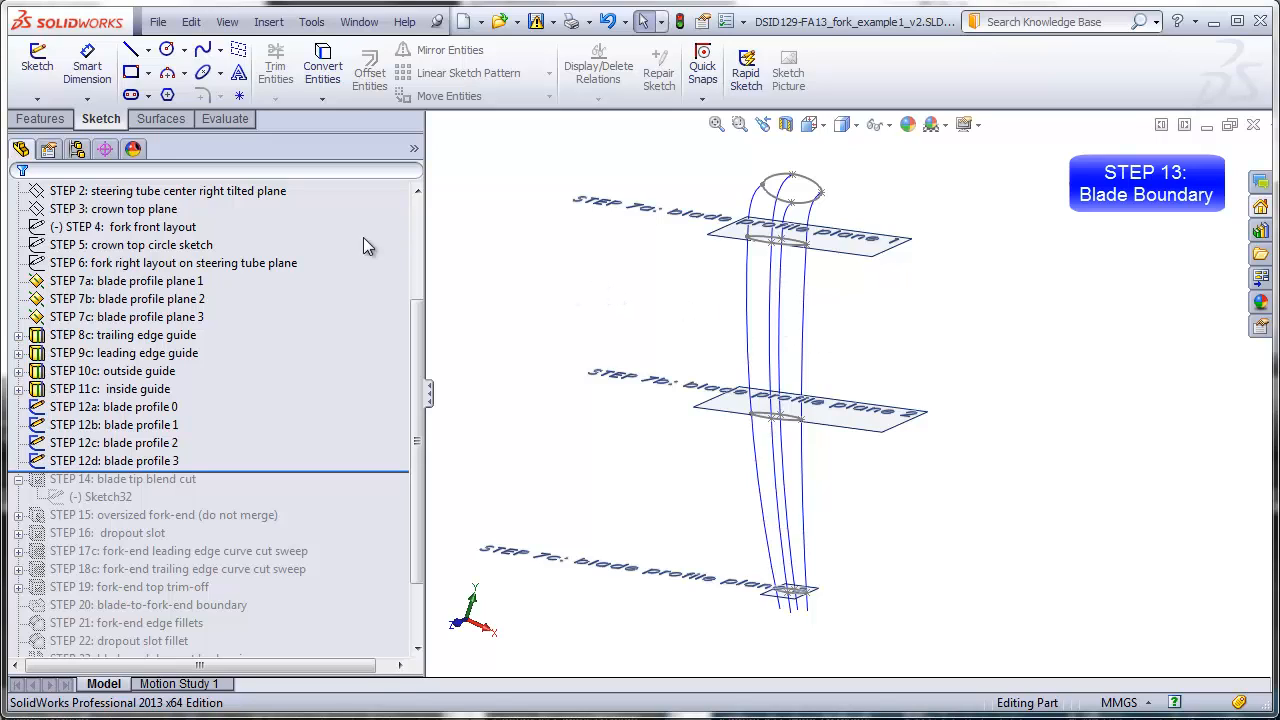
- Start a Boundary Boss/Base and select blade profiles 0, 1, 2 and 3 in order as the Direction 1 curves
click(56, 118)
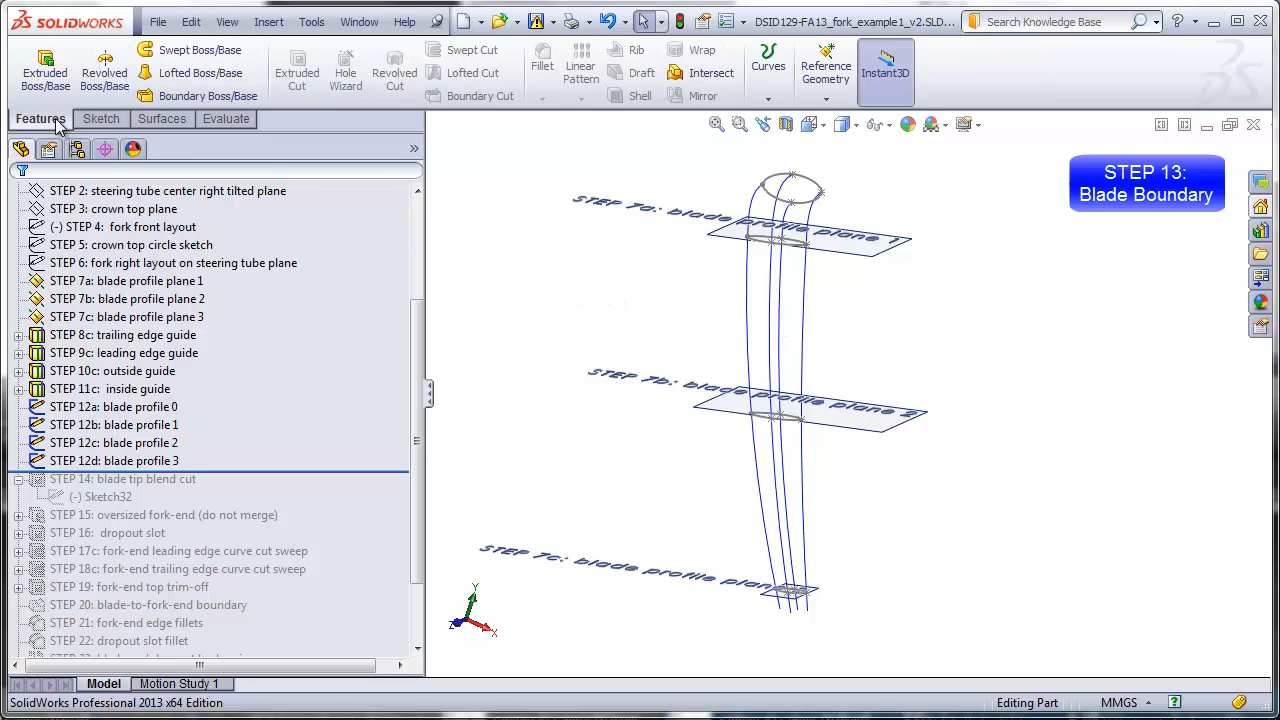
click(171, 93)
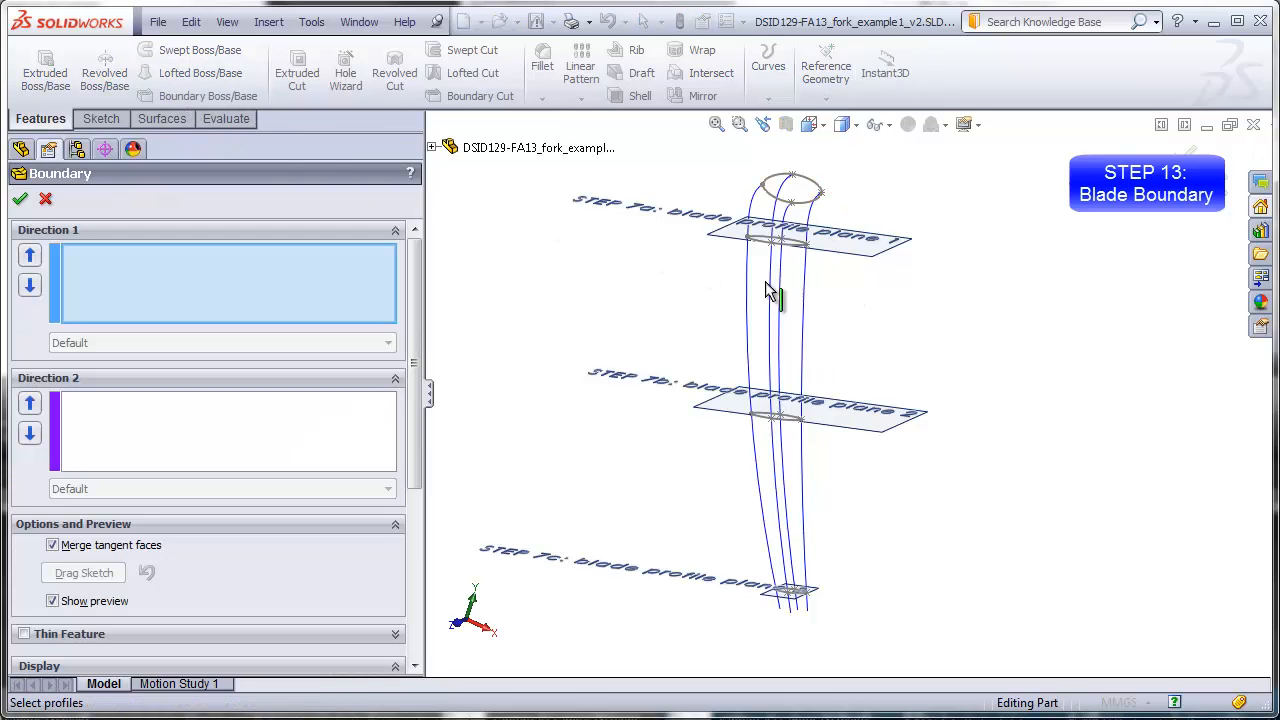
scroll(820, 225, up, 3)
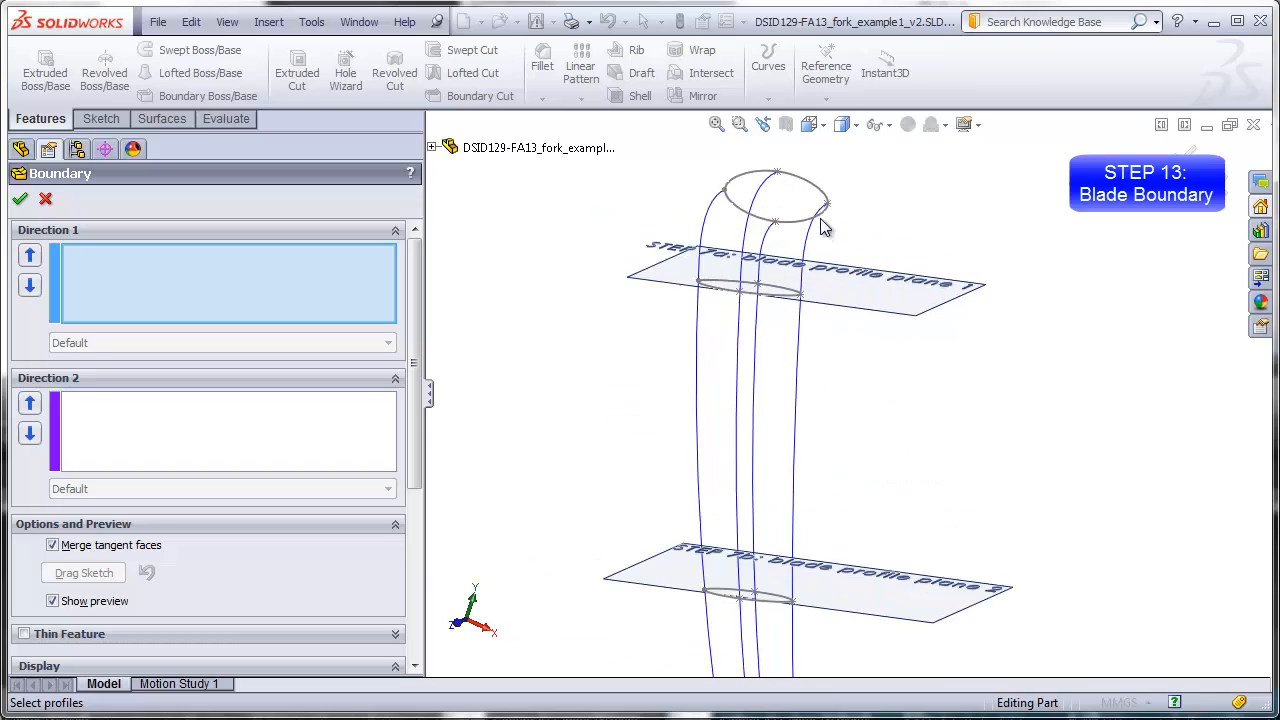
click(820, 196)
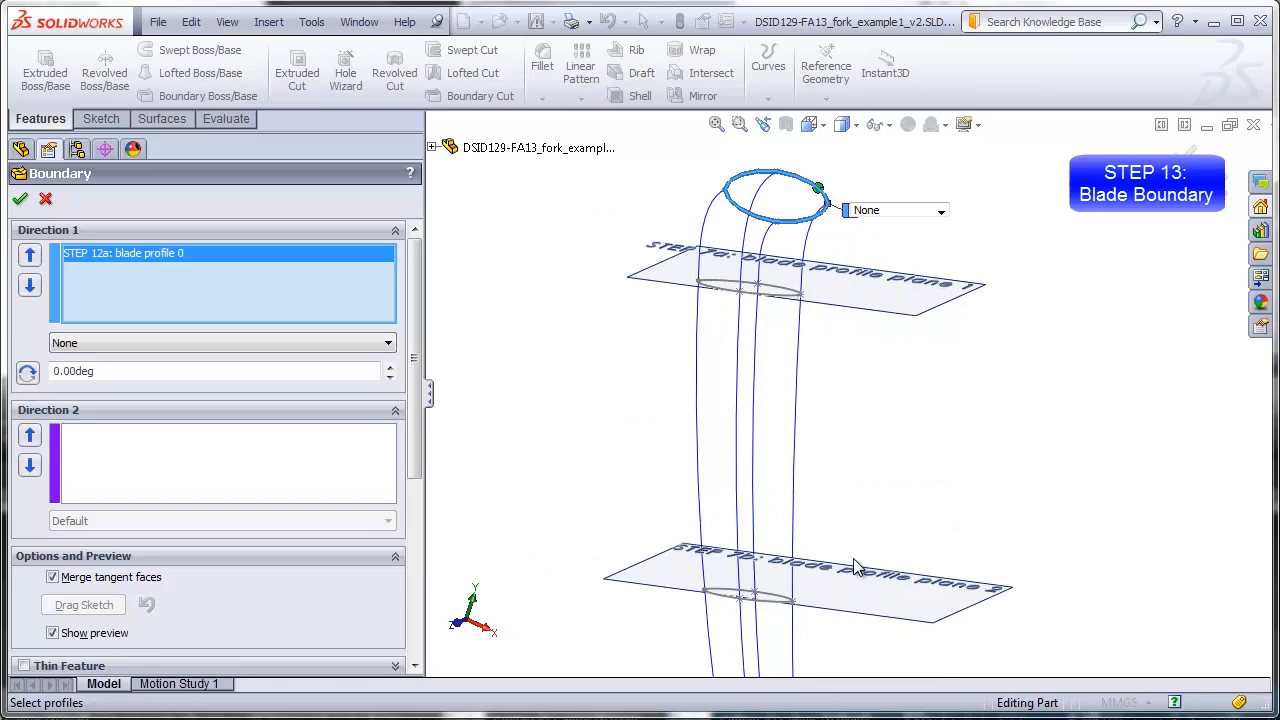
click(786, 288)
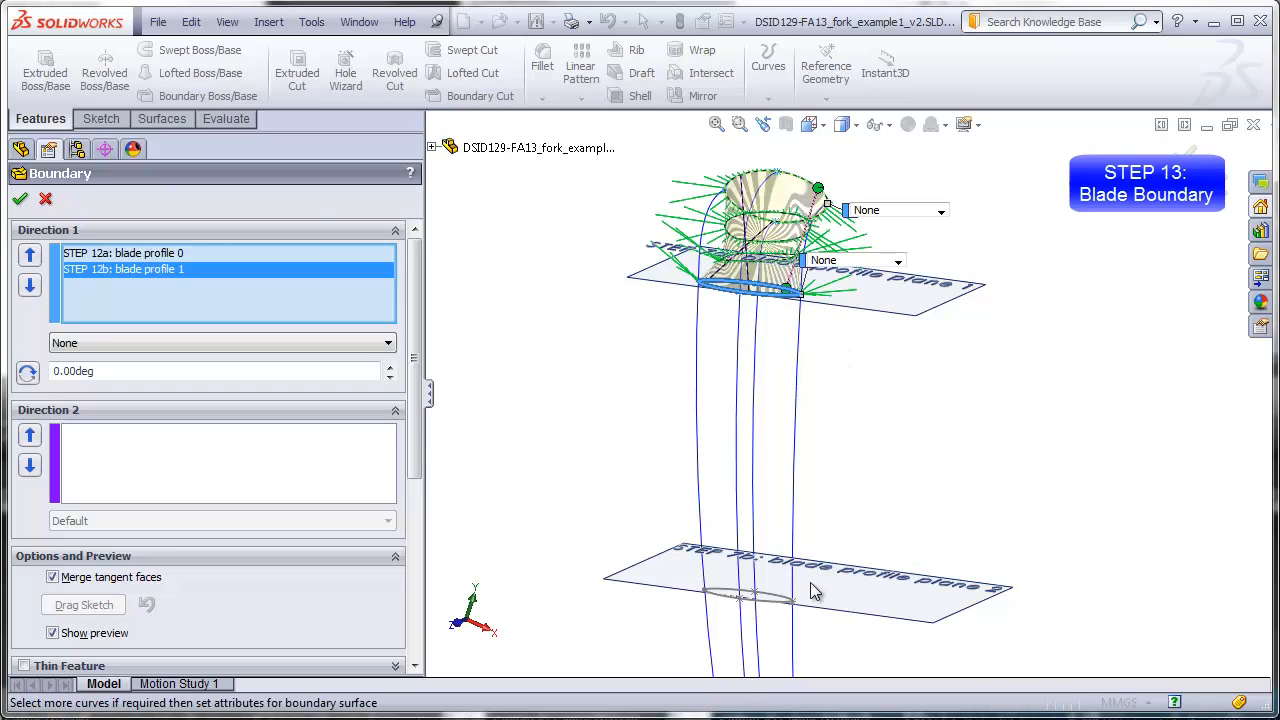
scroll(810, 582, down, 5)
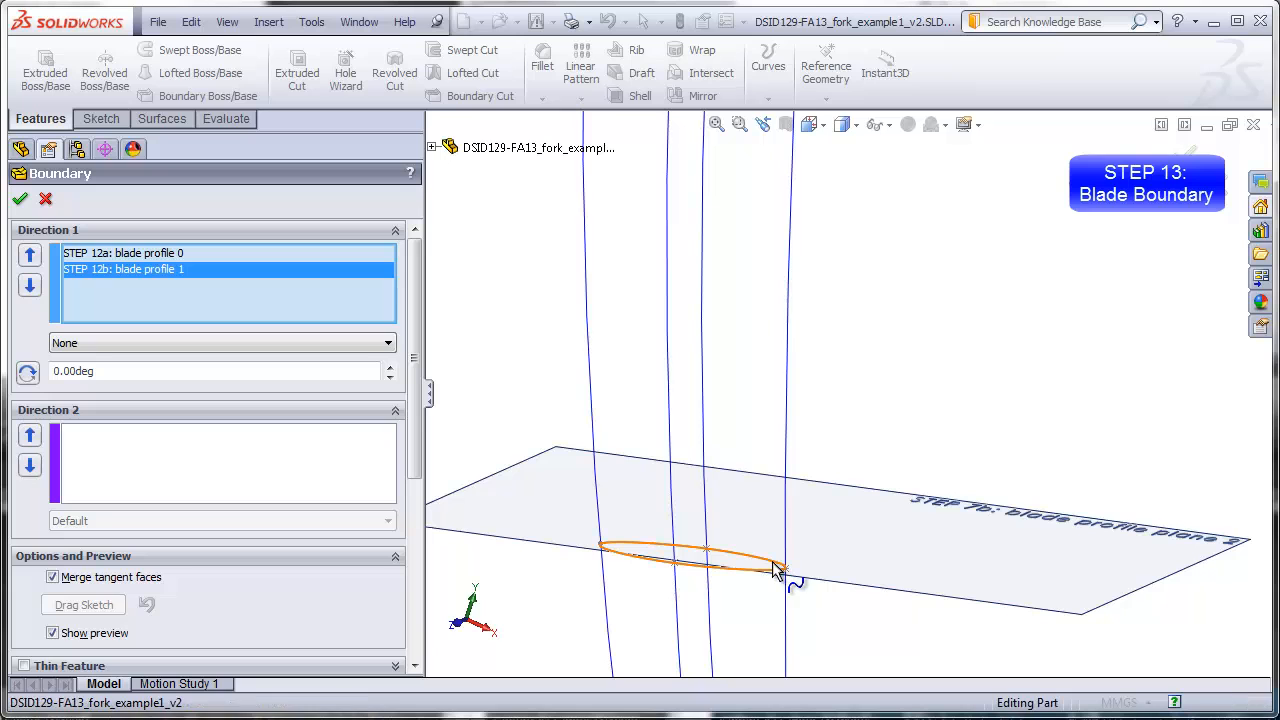
click(781, 569)
scroll(836, 662, up, 5)
scroll(853, 561, down, 5)
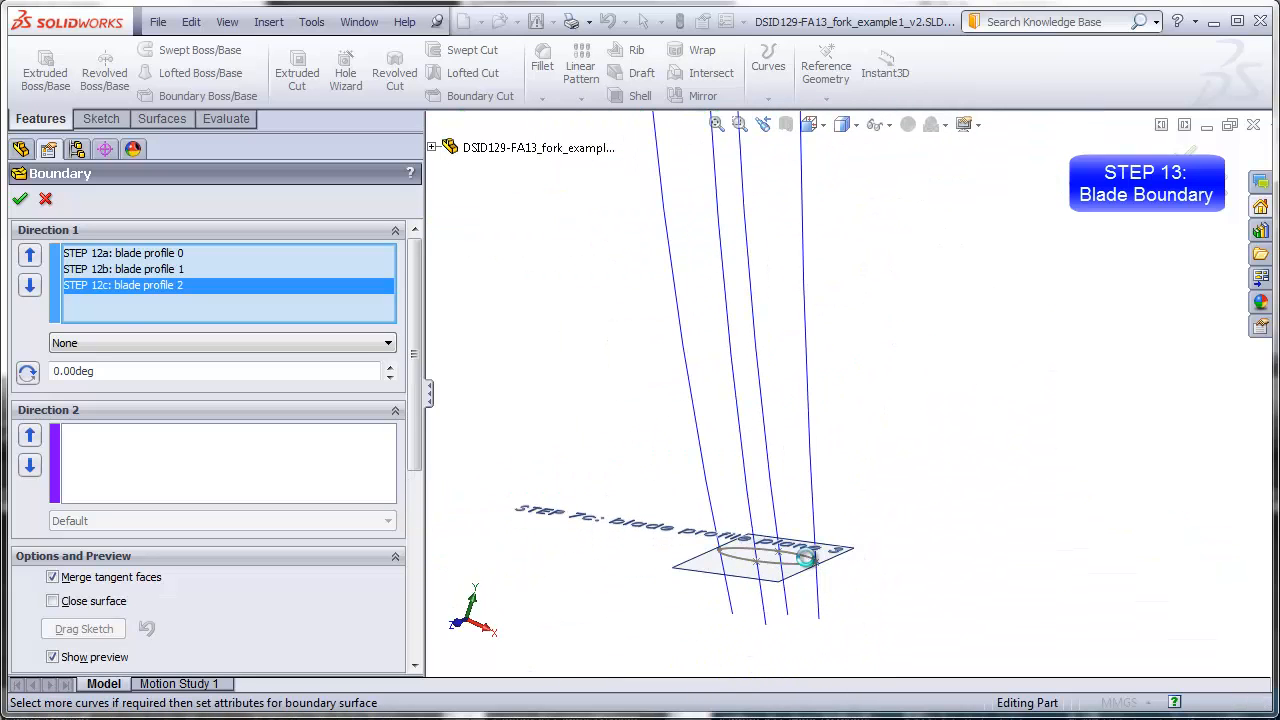
click(806, 558)
- Add the leading edge, inside, outside and trailing edge guides as the boundary's Direction 2 curves
click(295, 452)
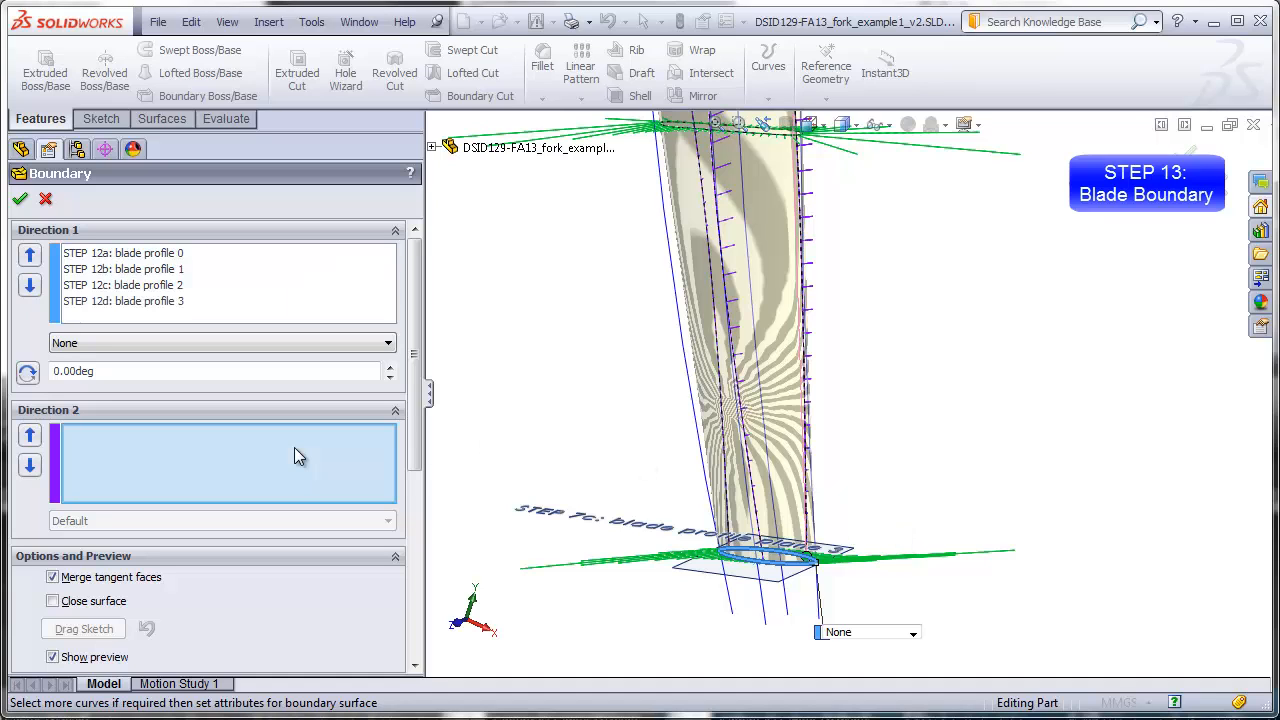
click(823, 626)
click(786, 601)
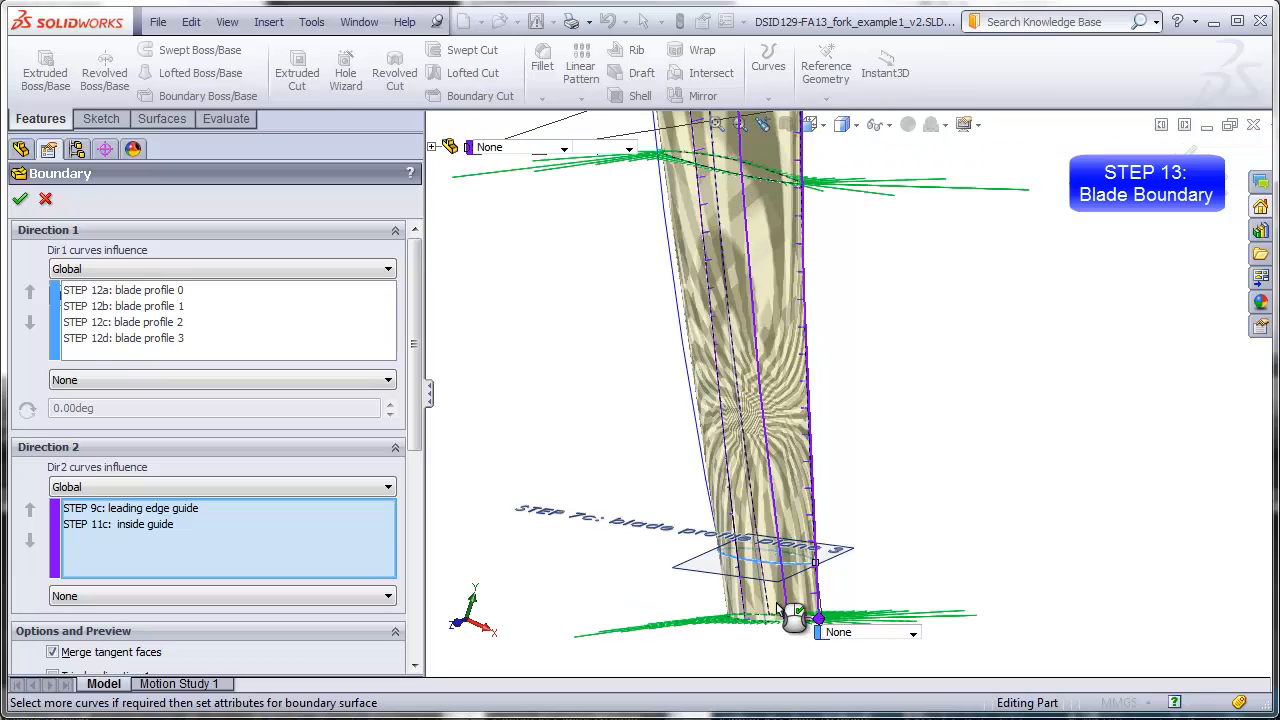
click(766, 617)
click(738, 613)
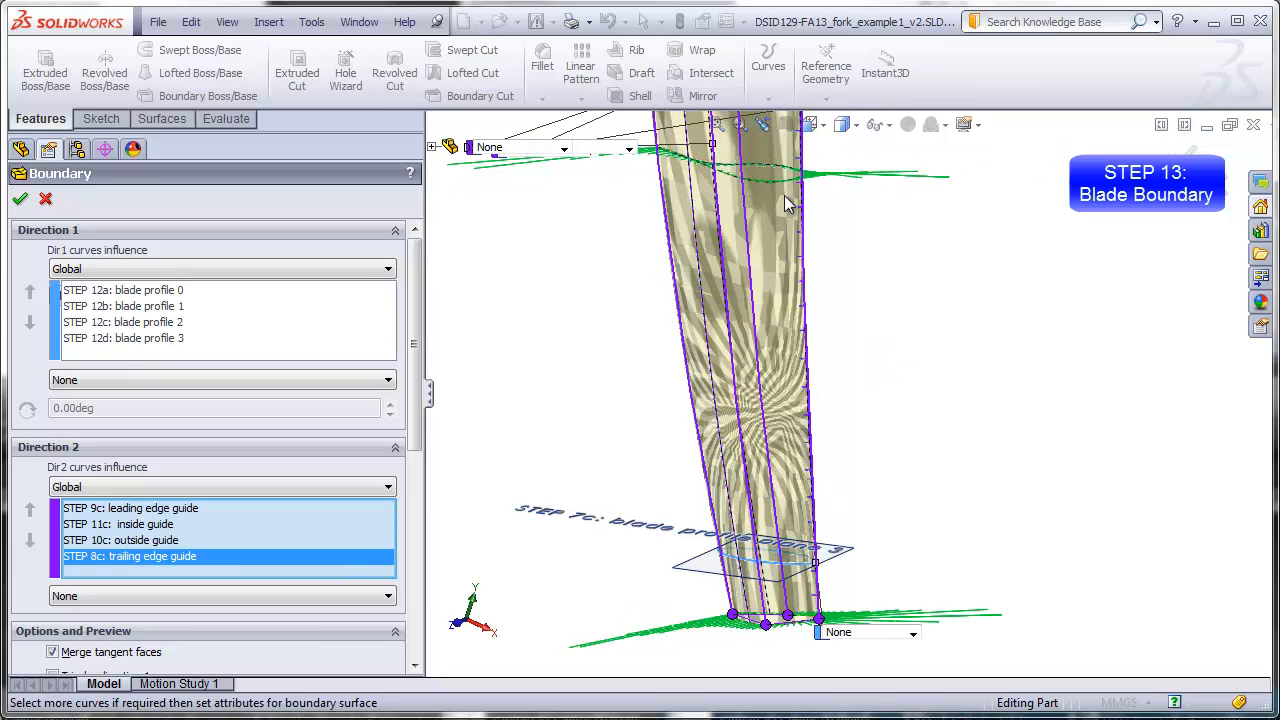
- Turn off the curvature combs in the boundary preview
click(716, 124)
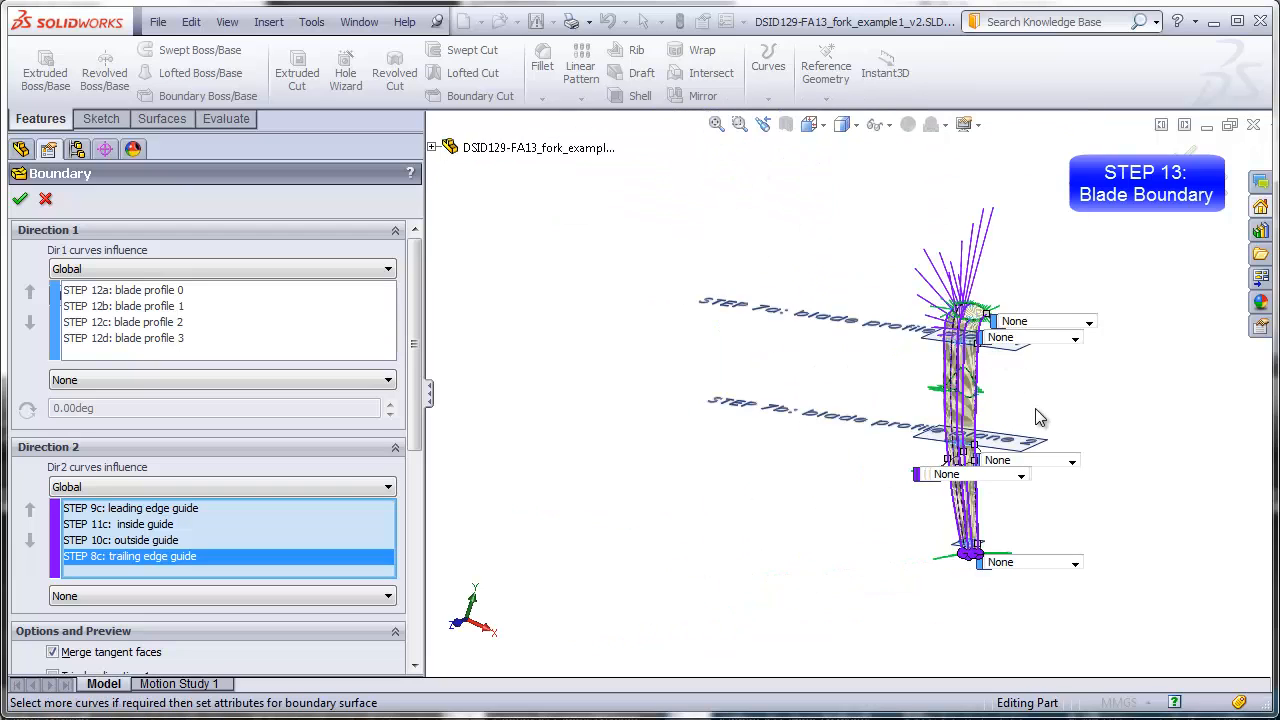
scroll(1035, 418, down, 3)
drag(414, 420, 437, 600)
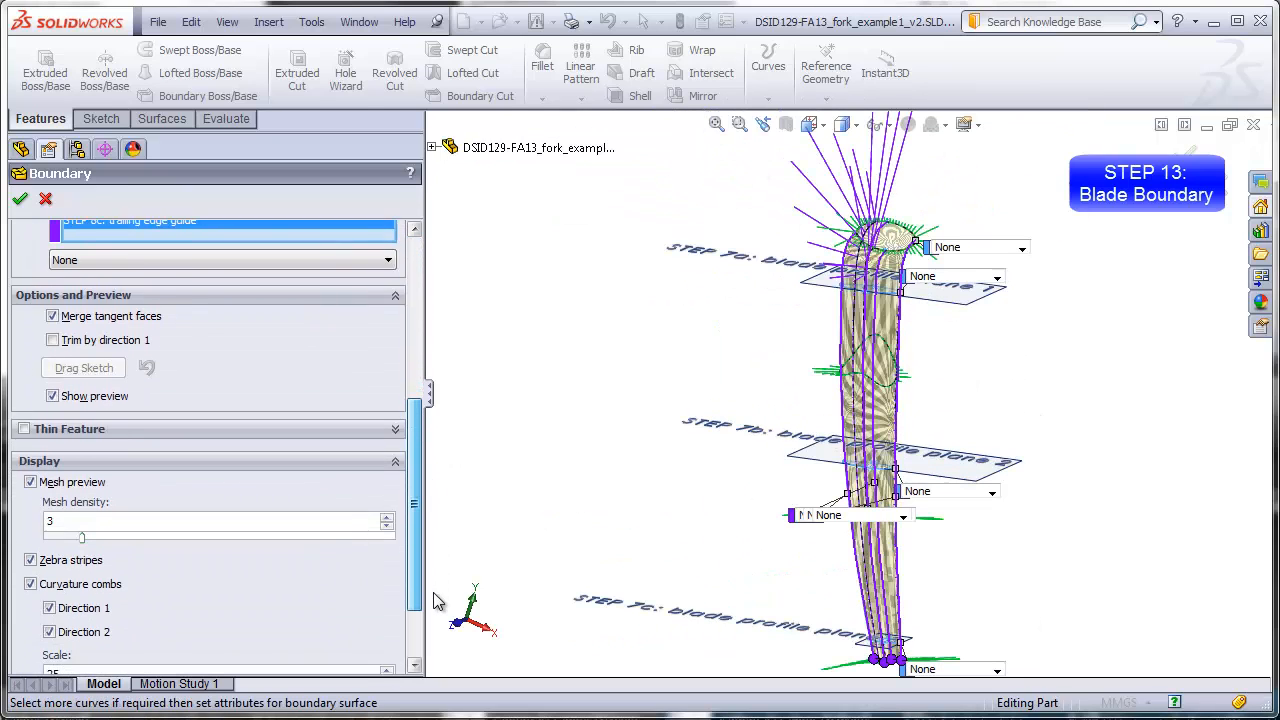
click(31, 514)
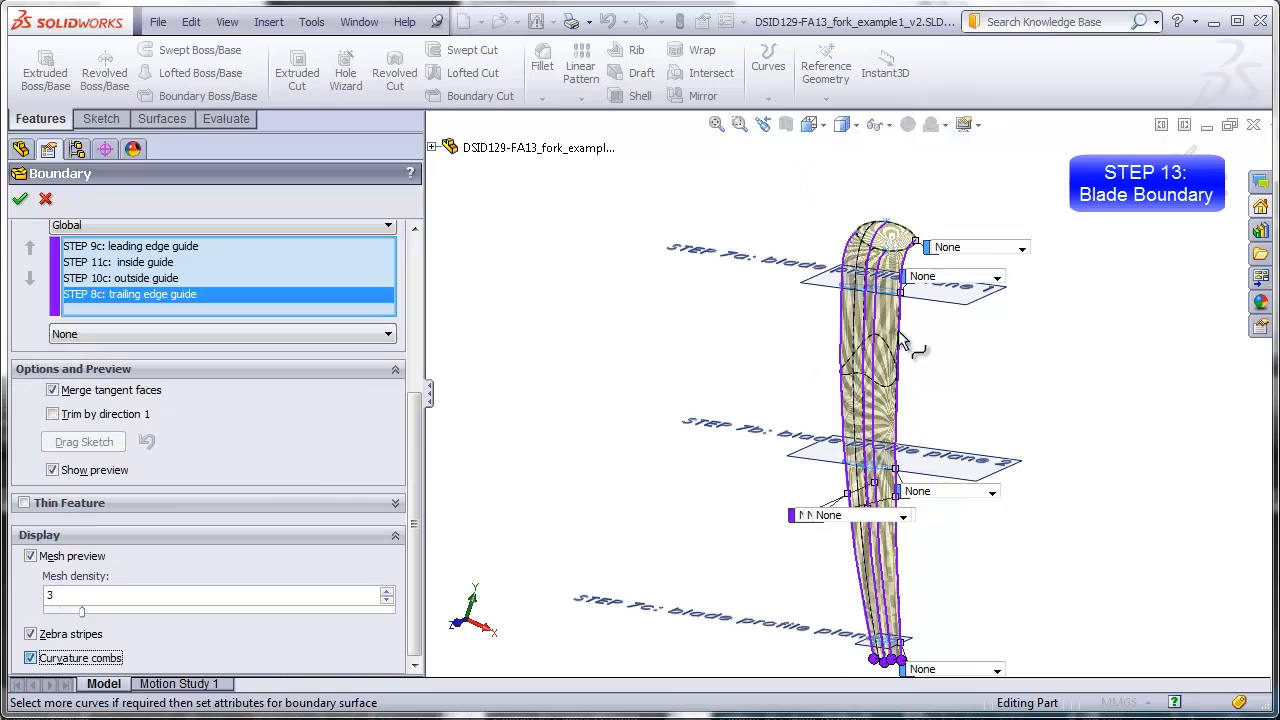
- Set the tangency at blade profile 0, on the blade's upper end, to Normal To Profile
scroll(918, 295, down, 3)
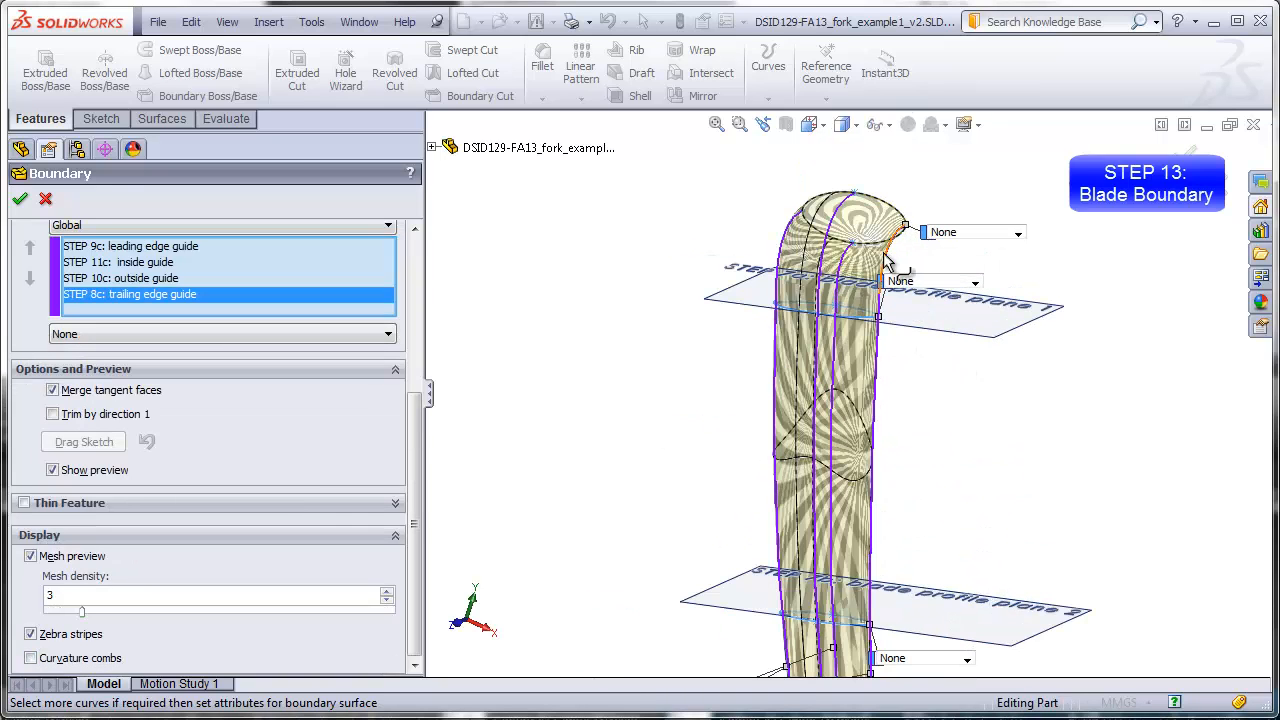
middle_drag(937, 378, 901, 374)
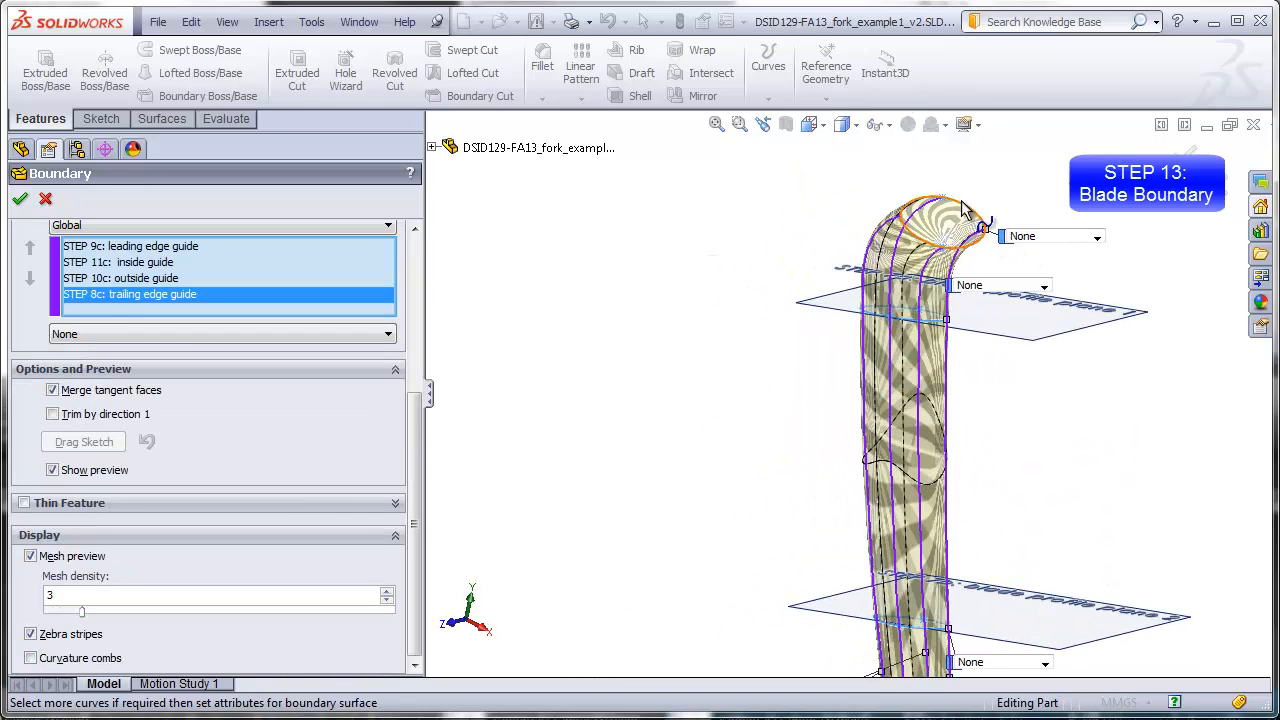
click(1050, 236)
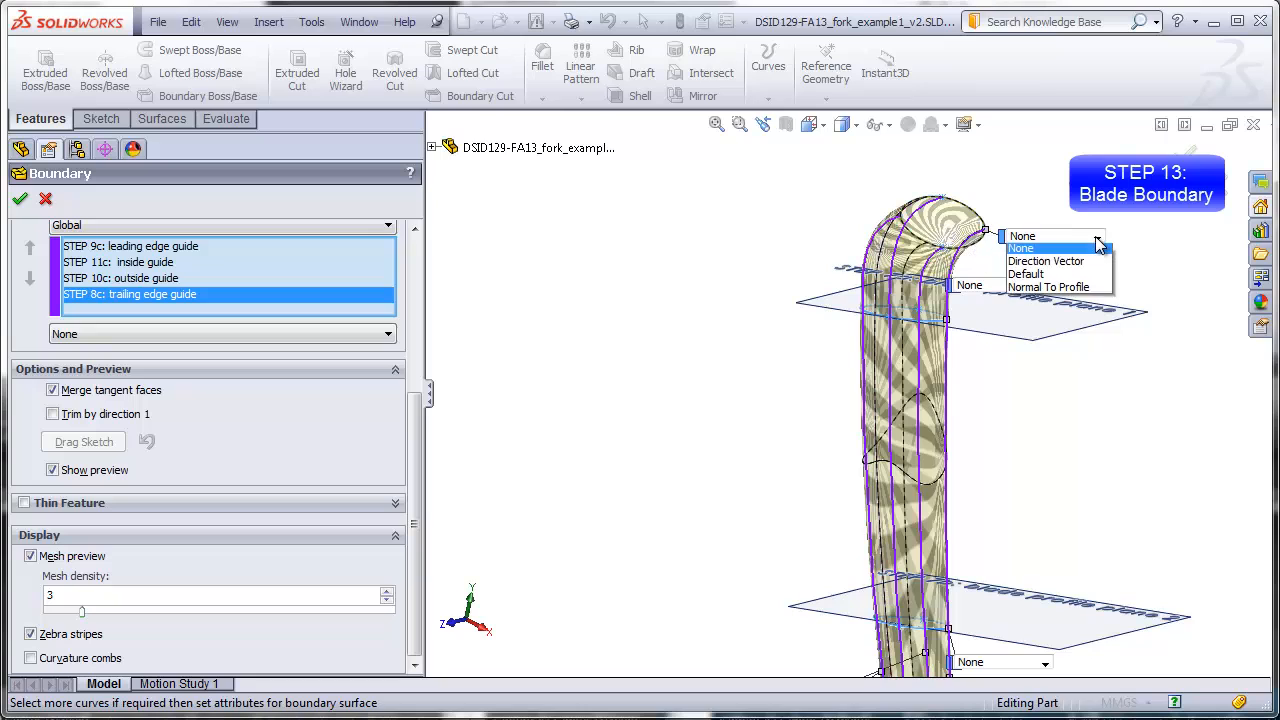
click(1083, 291)
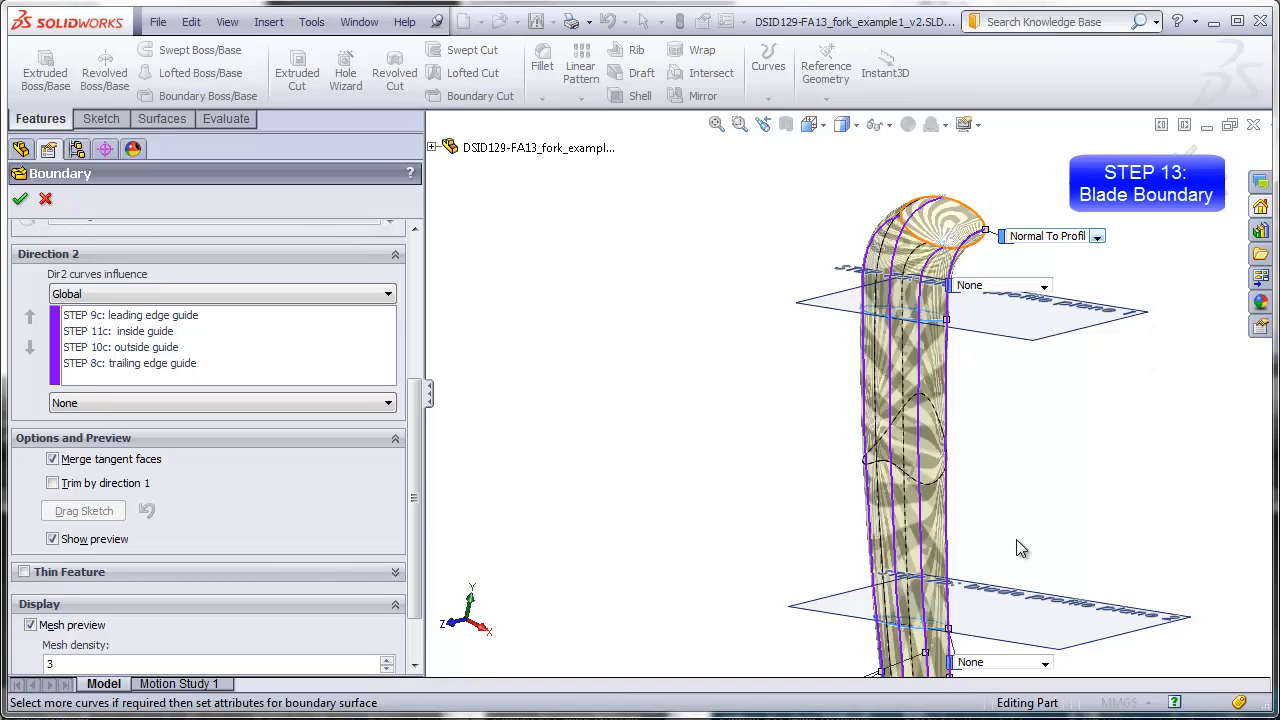
- Trim the boundary by direction 1 so the blade ends at blade profile 3, and accept the feature
scroll(1050, 587, up, 4)
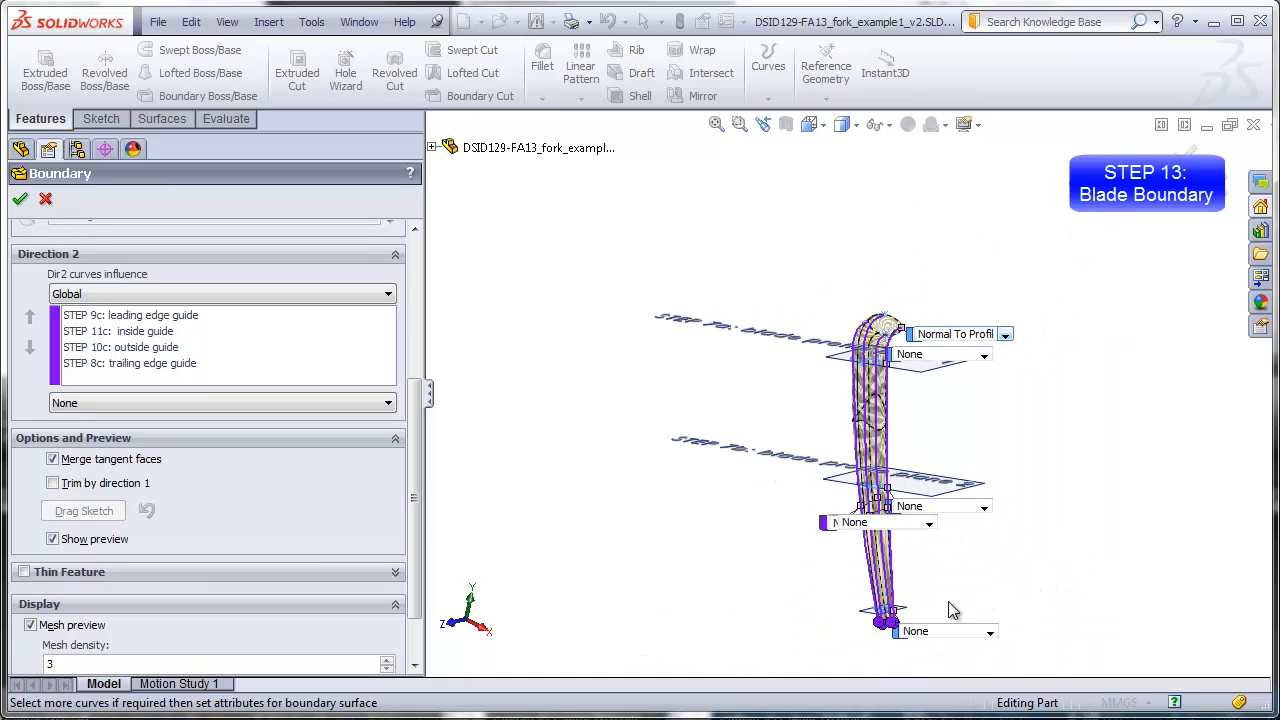
scroll(946, 609, down, 3)
scroll(878, 597, down, 3)
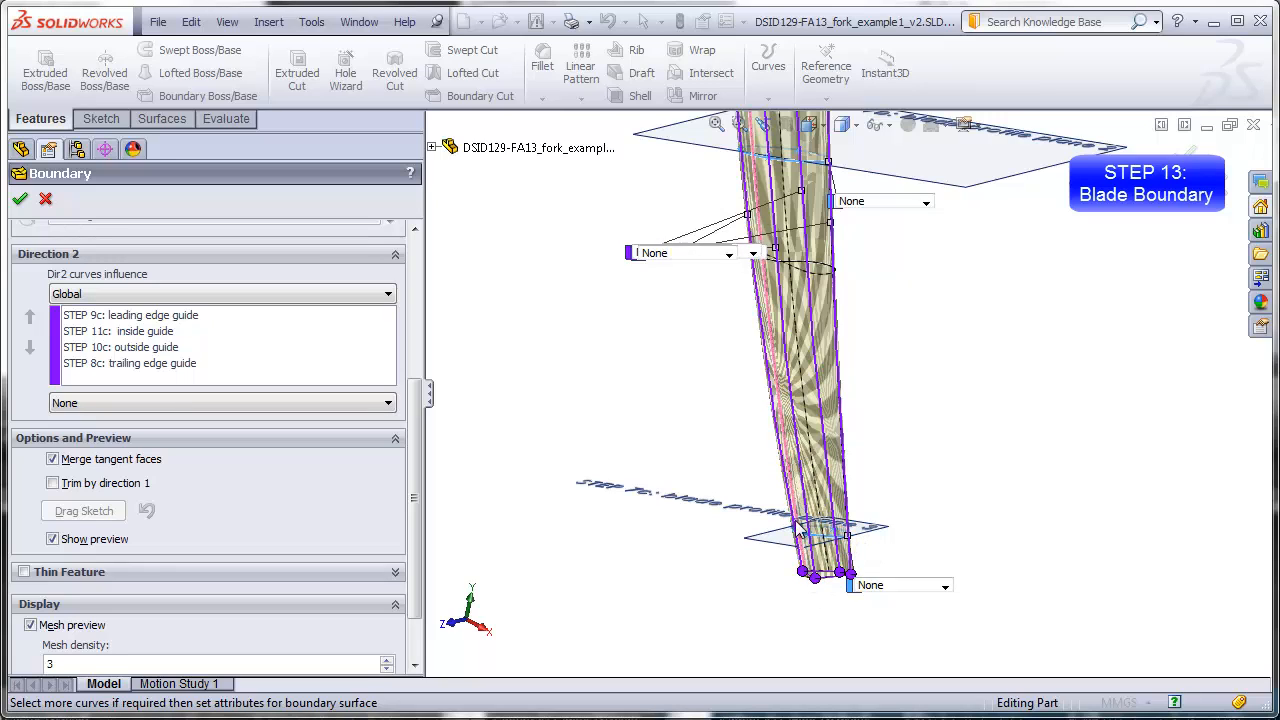
middle_drag(735, 597, 775, 545)
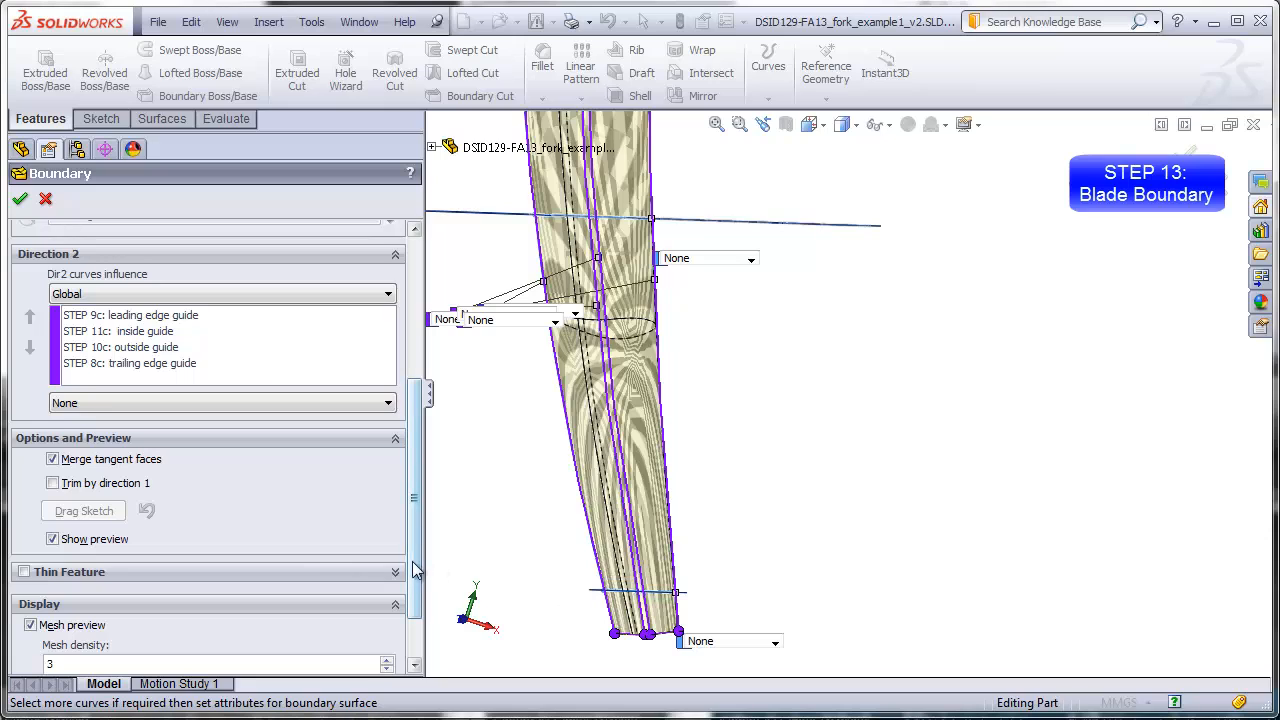
scroll(420, 585, down, 2)
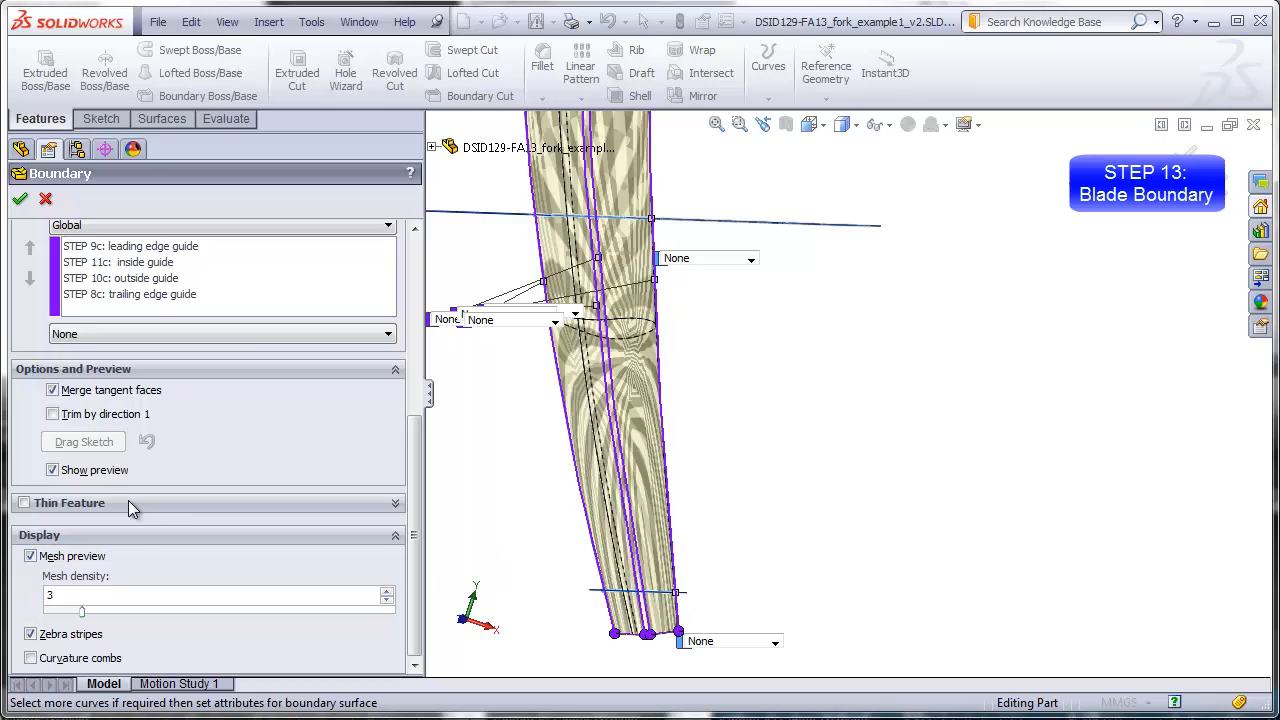
click(52, 413)
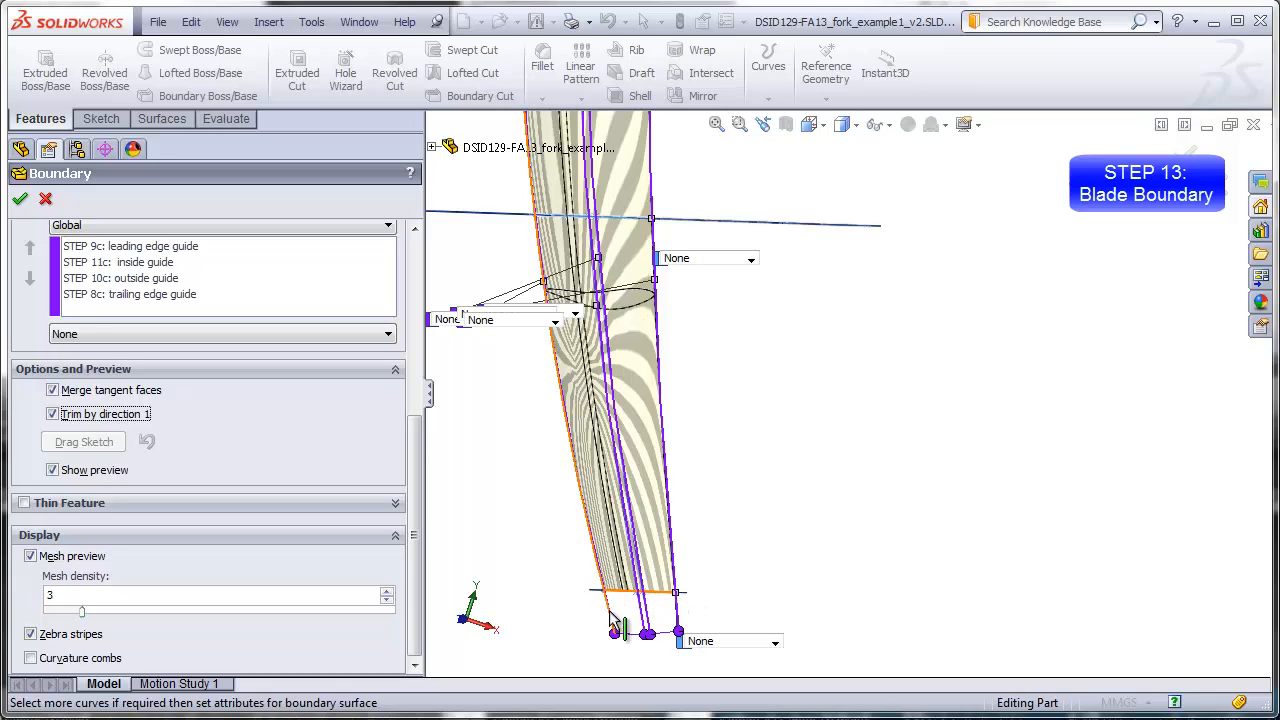
click(678, 632)
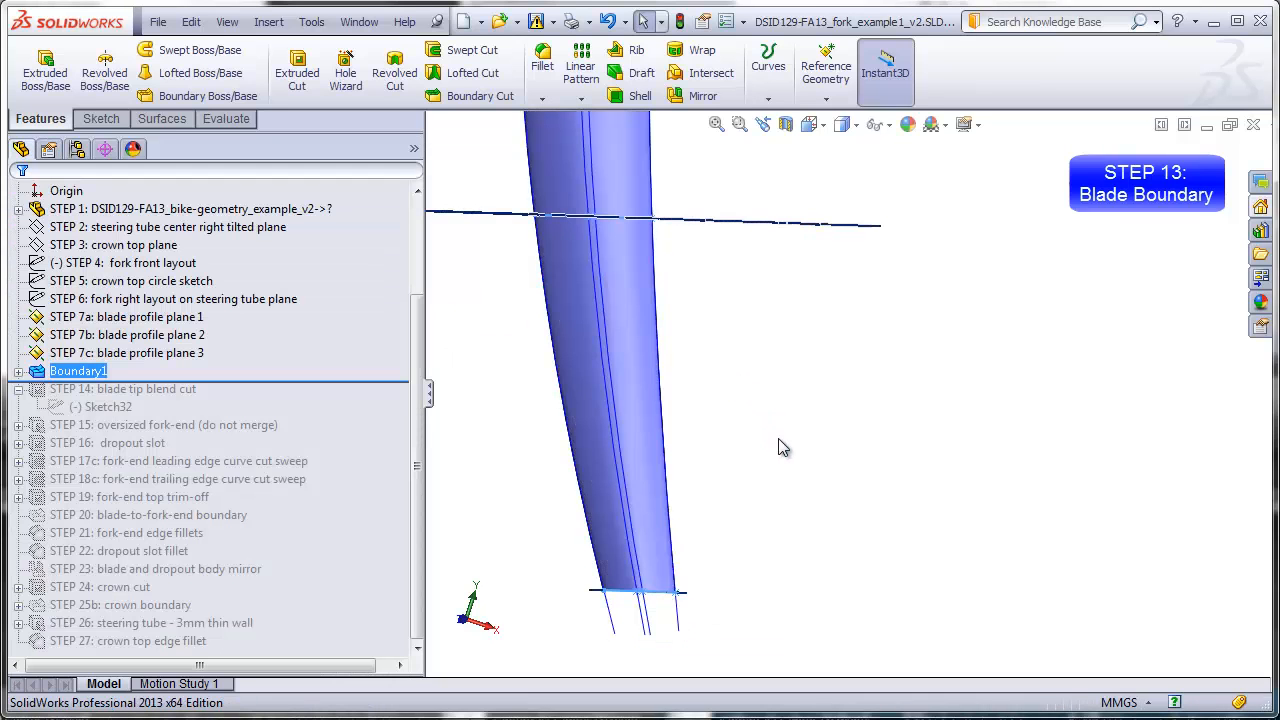
- Hide all types of reference geometry and sketches so only the solid blade is displayed
click(227, 22)
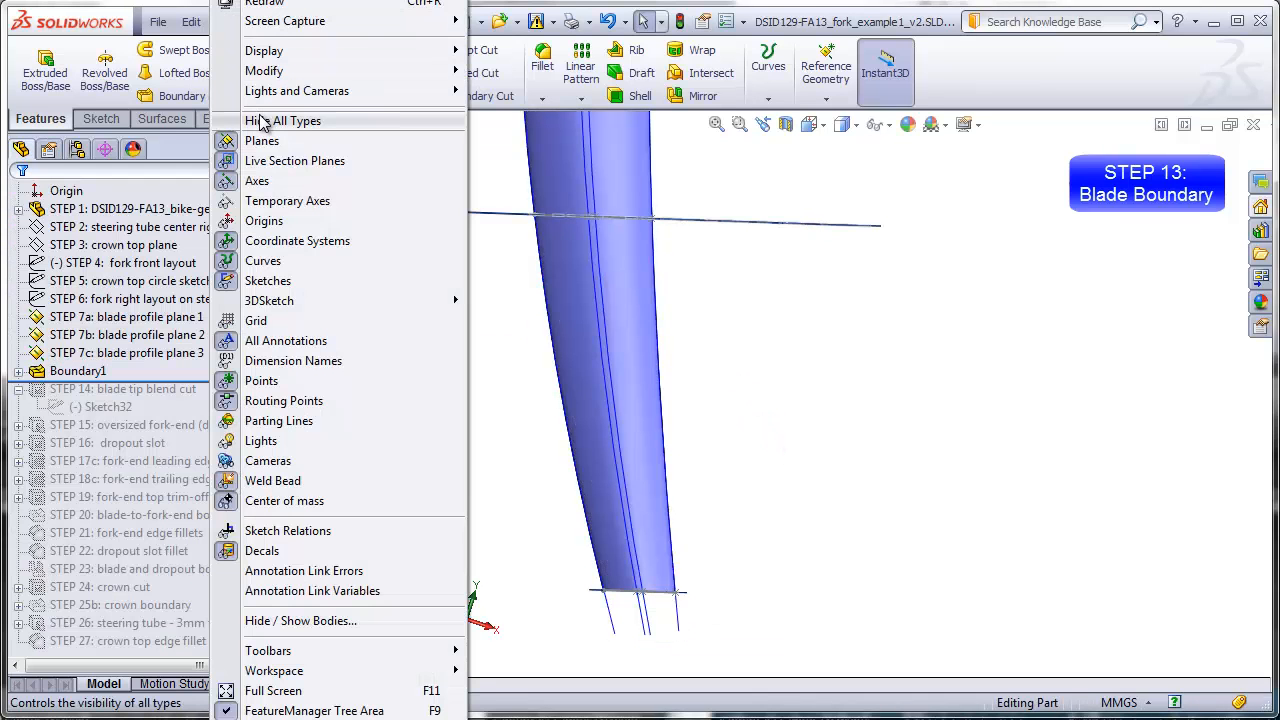
click(283, 120)
scroll(814, 282, up, 5)
scroll(831, 248, down, 4)
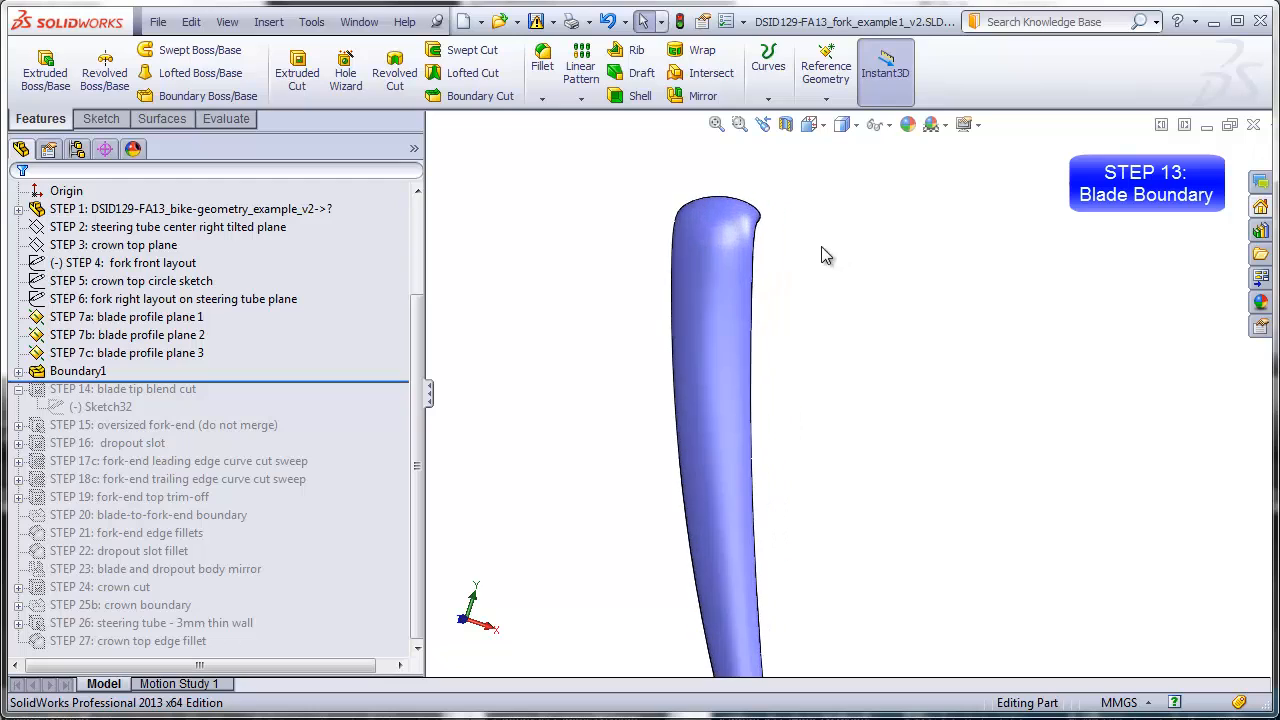
- Inspect the finished blade from the front and side, and roll the model forward past the STEP 14 blade tip blend cut
scroll(808, 398, up, 2)
middle_drag(819, 466, 760, 476)
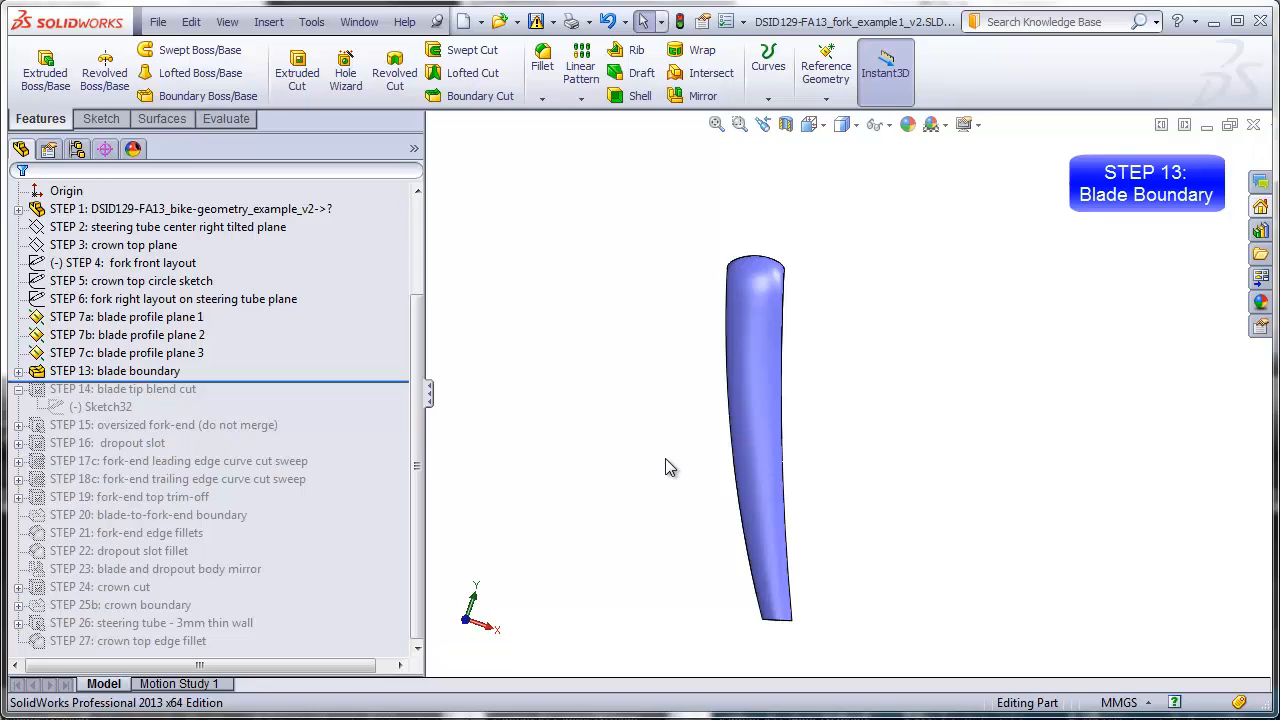
middle_drag(665, 458, 520, 440)
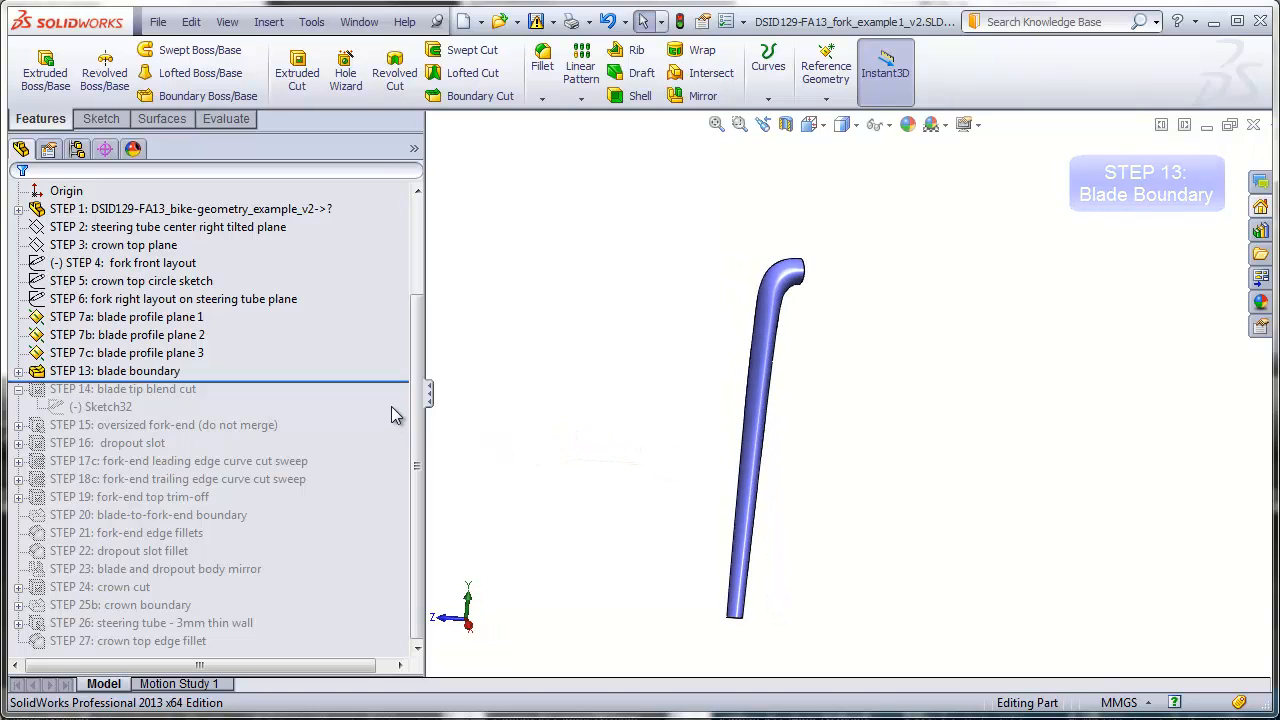
drag(400, 381, 400, 414)
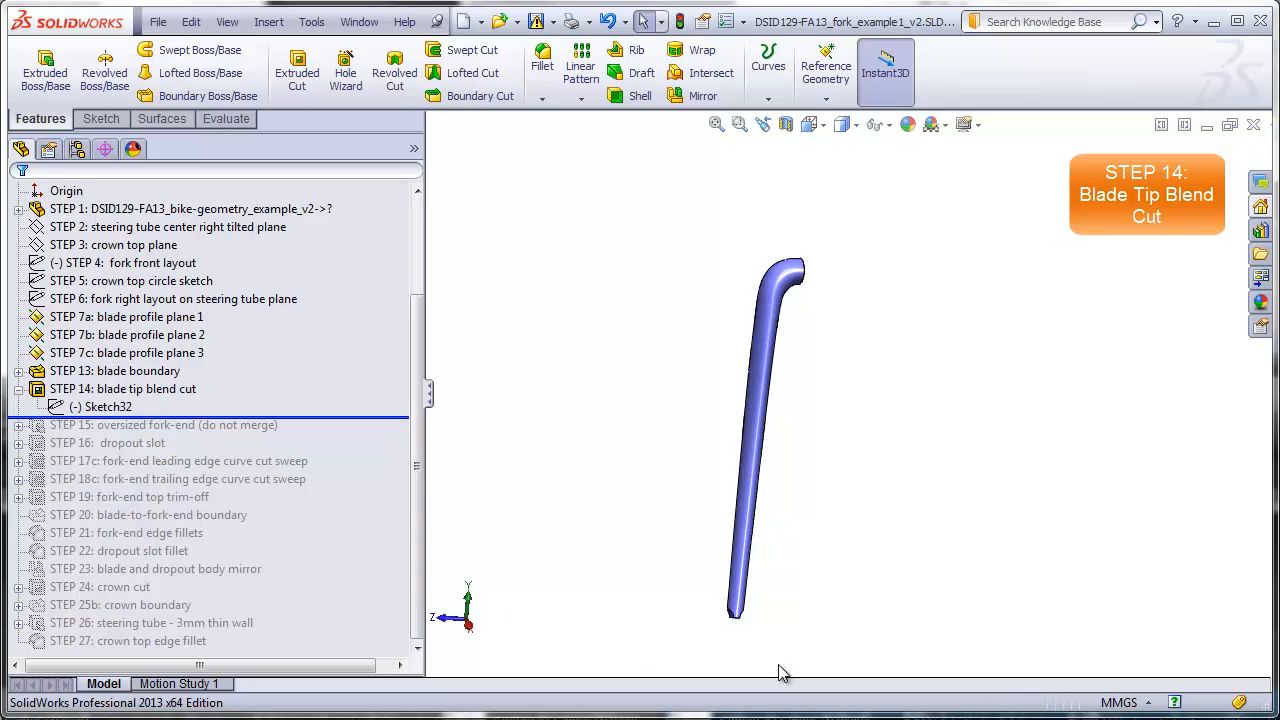
- Roll the model back to before the STEP 14 blade tip blend cut and show the STEP 6 fork right layout sketch
scroll(766, 629, down, 4)
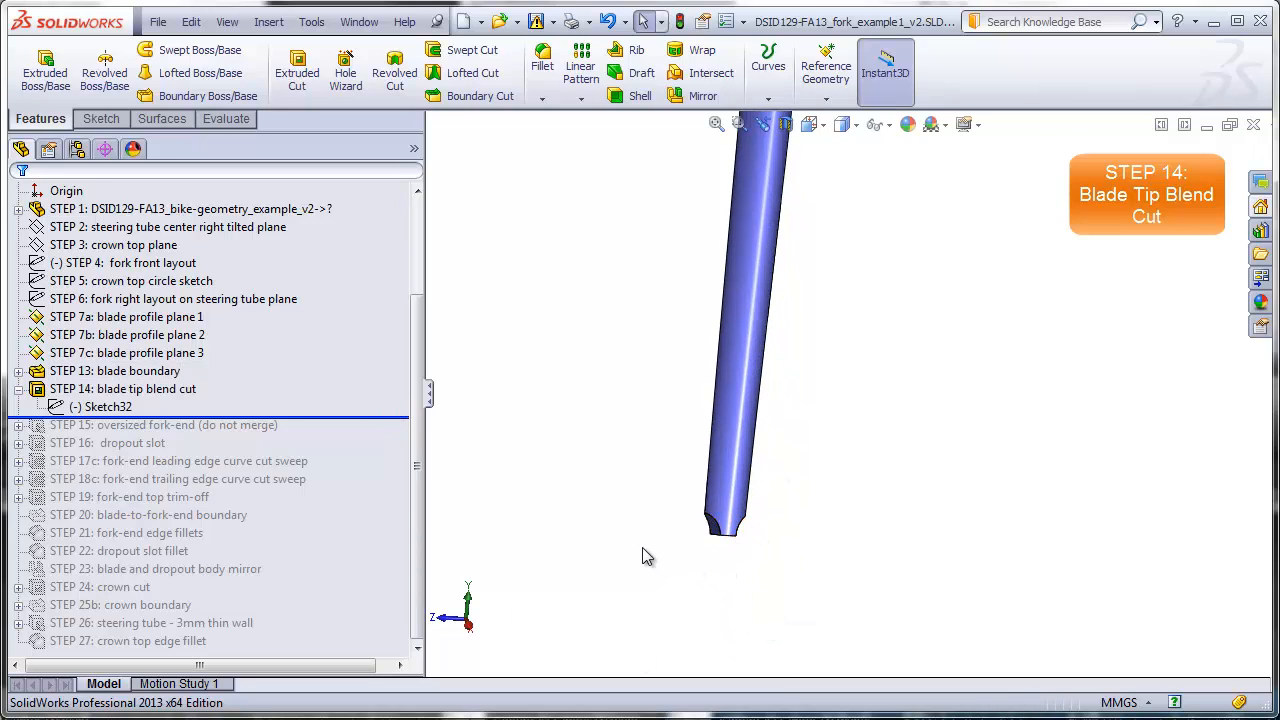
drag(405, 415, 418, 312)
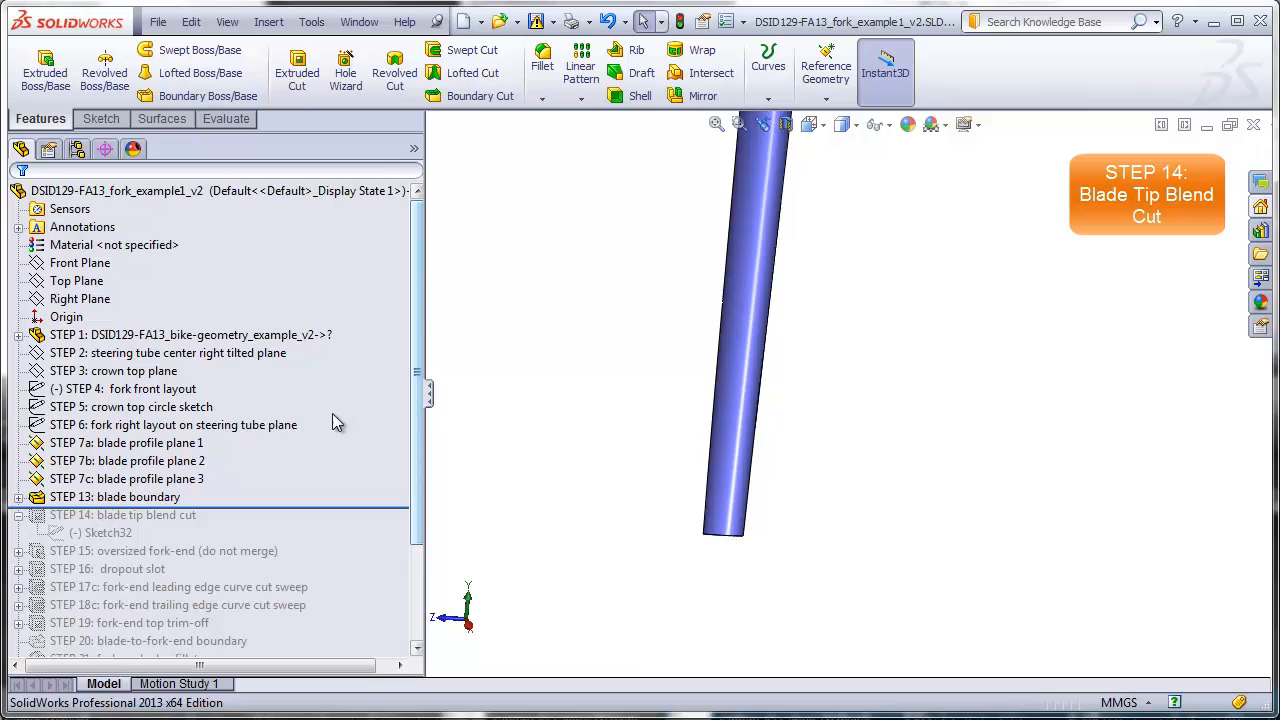
click(290, 424)
right_click(210, 426)
click(214, 386)
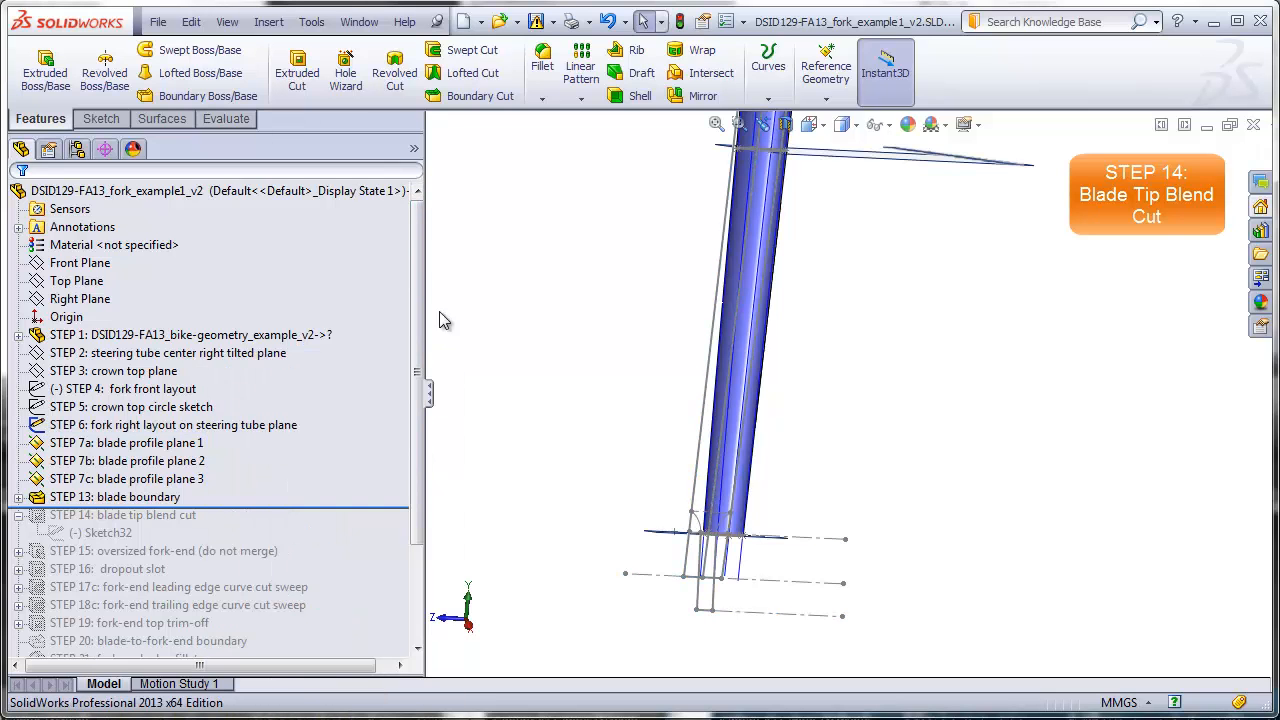
- Start a new sketch on the STEP 2 steering tube center right tilted plane
scroll(752, 546, down, 3)
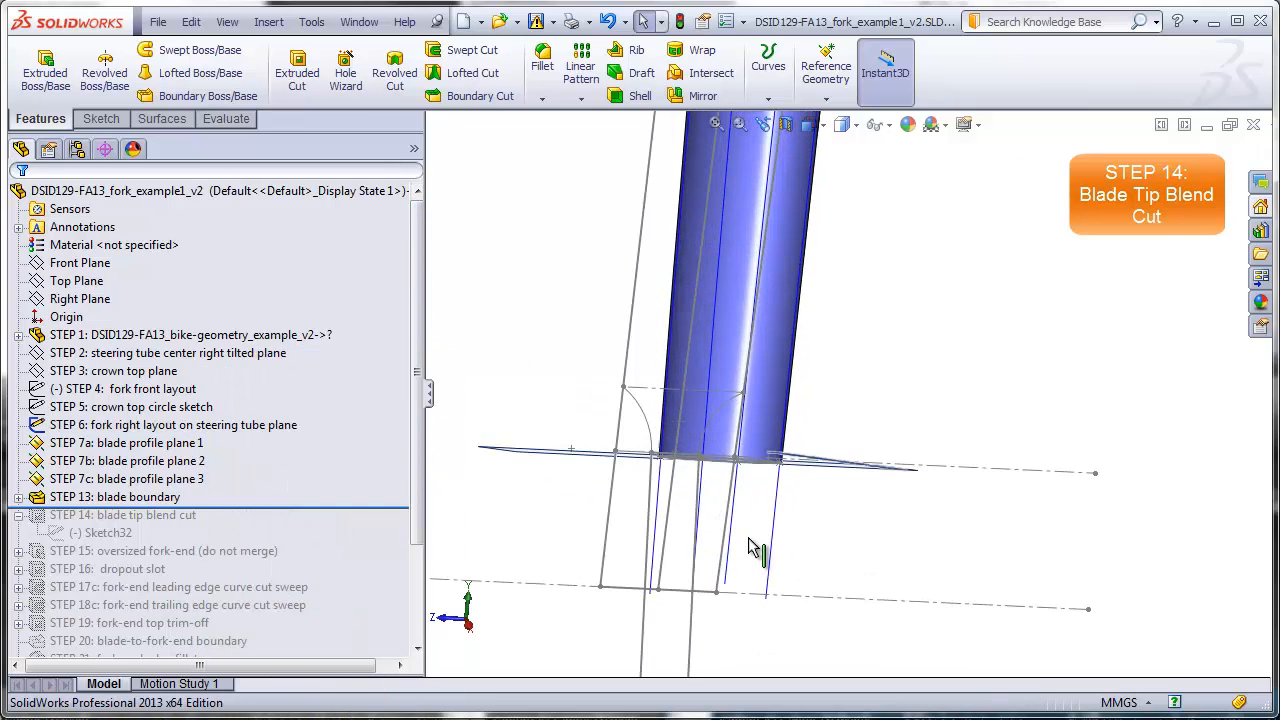
middle_drag(752, 546, 745, 528)
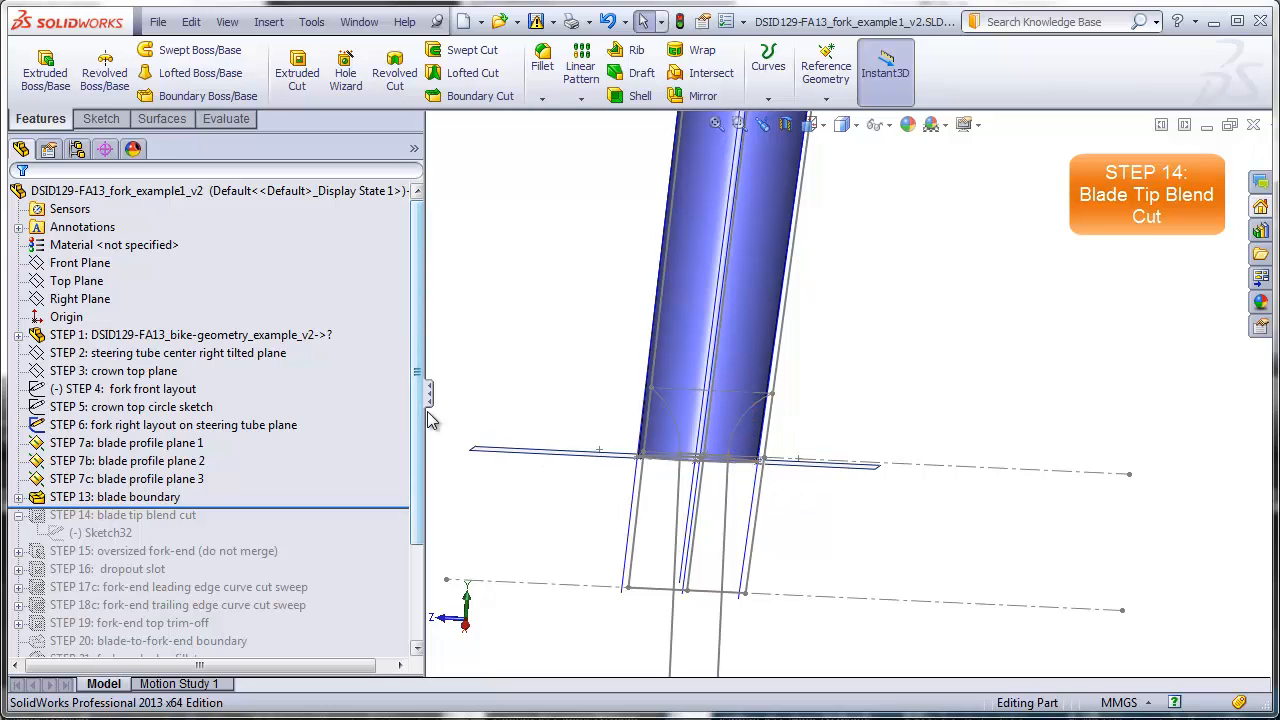
click(167, 353)
click(101, 118)
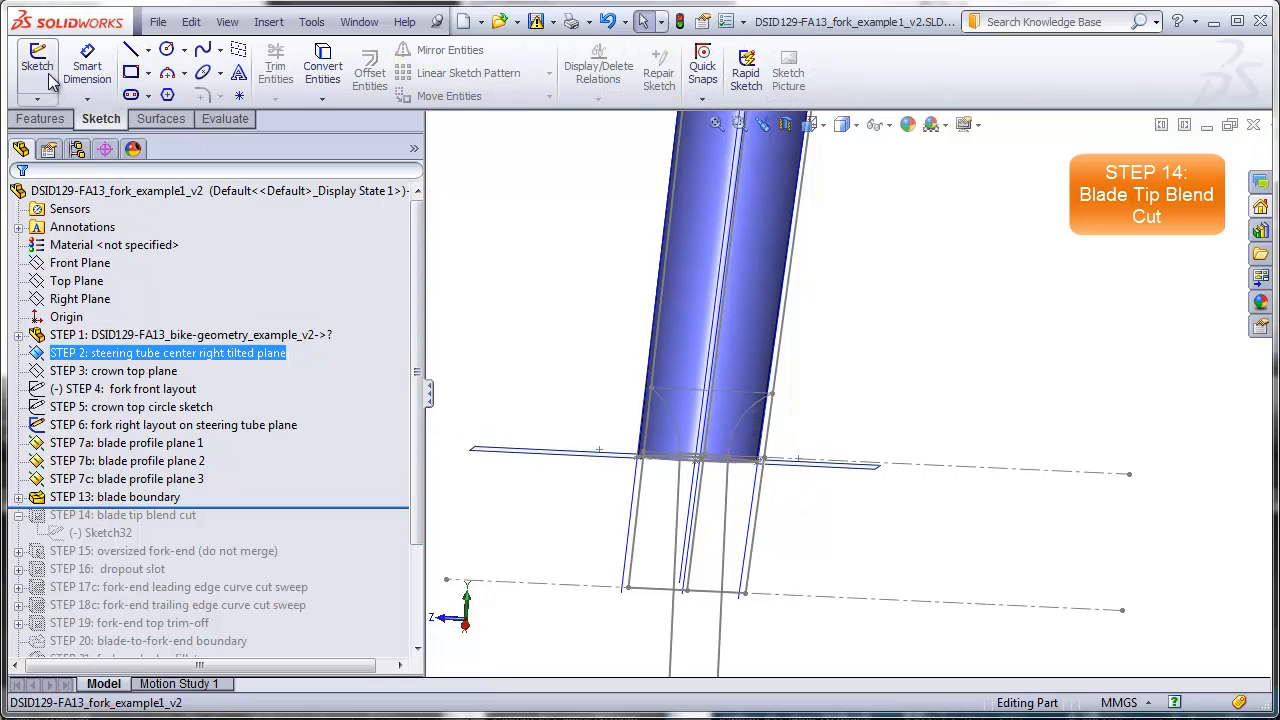
click(38, 66)
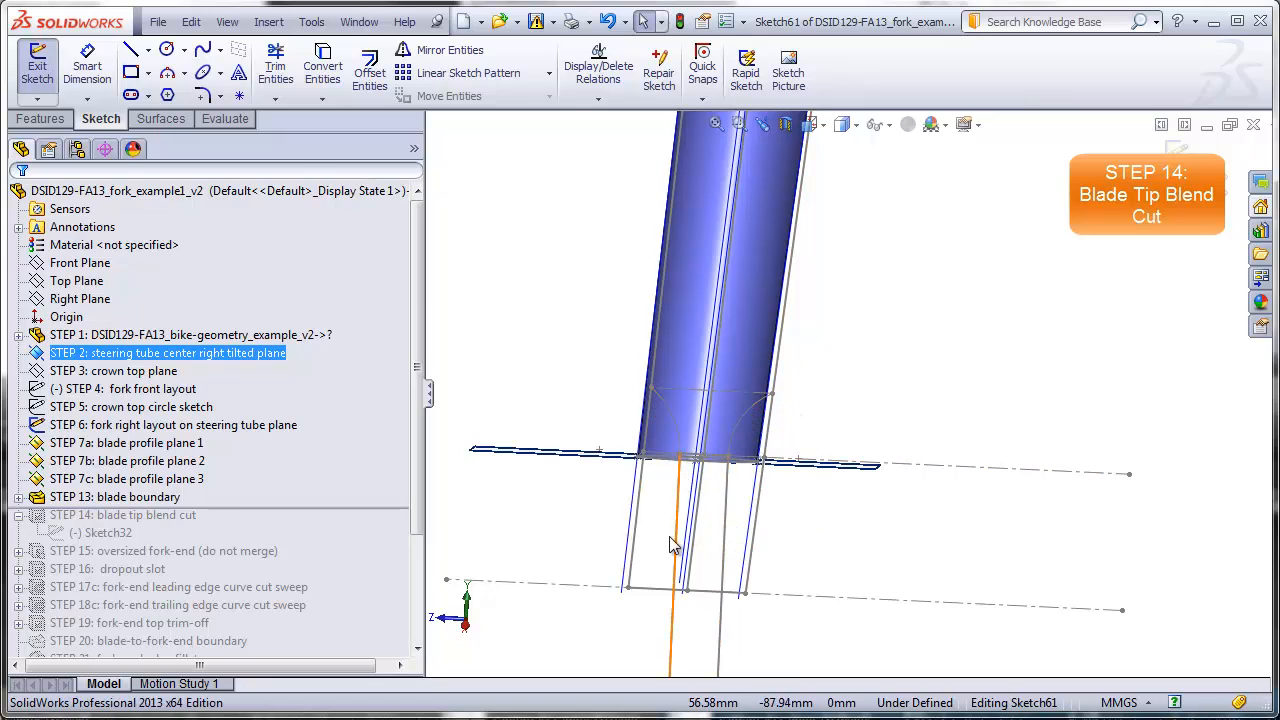
- Convert the two blade tip arcs and the two long straight lines below them from the STEP 6 layout into the sketch
scroll(771, 579, up, 1)
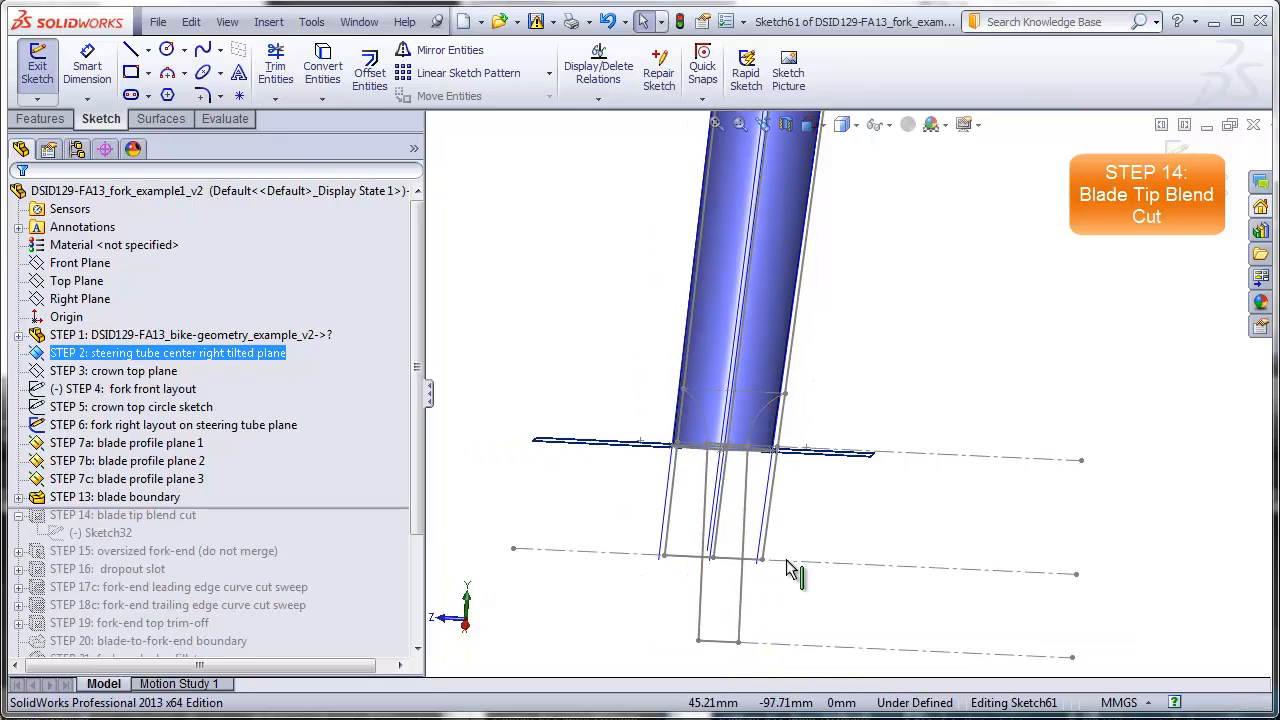
click(320, 73)
click(765, 420)
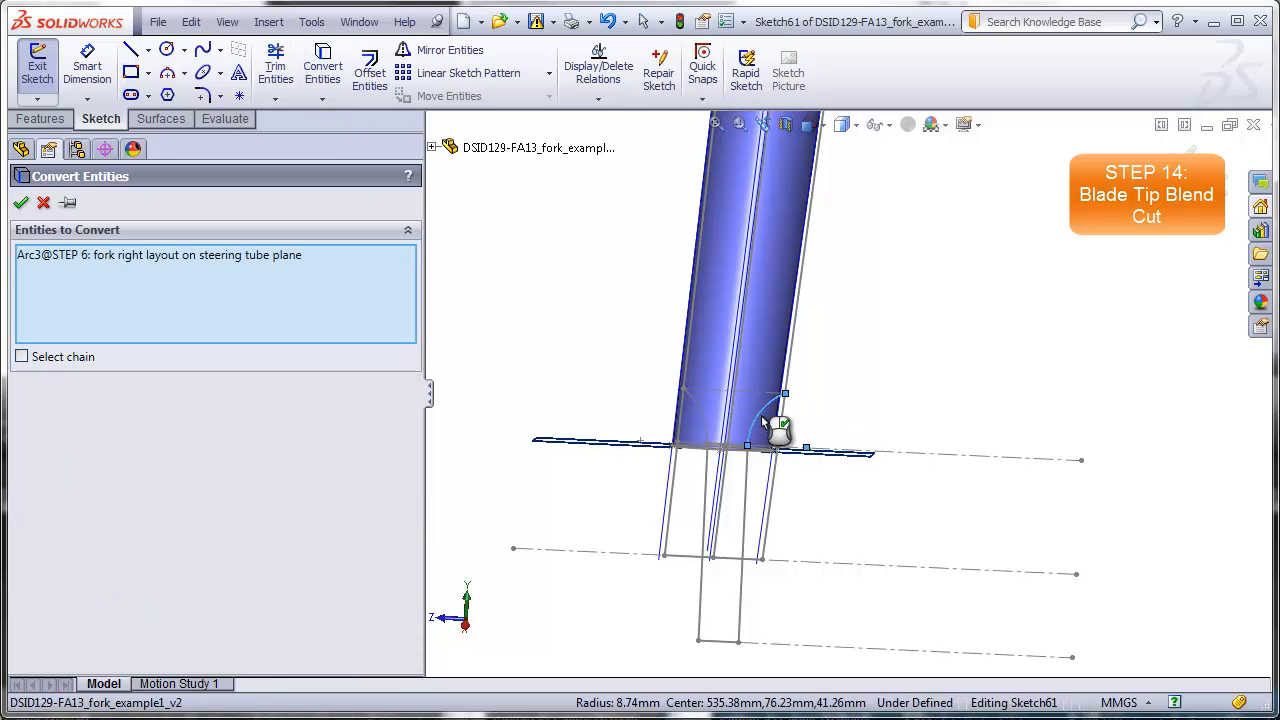
click(745, 488)
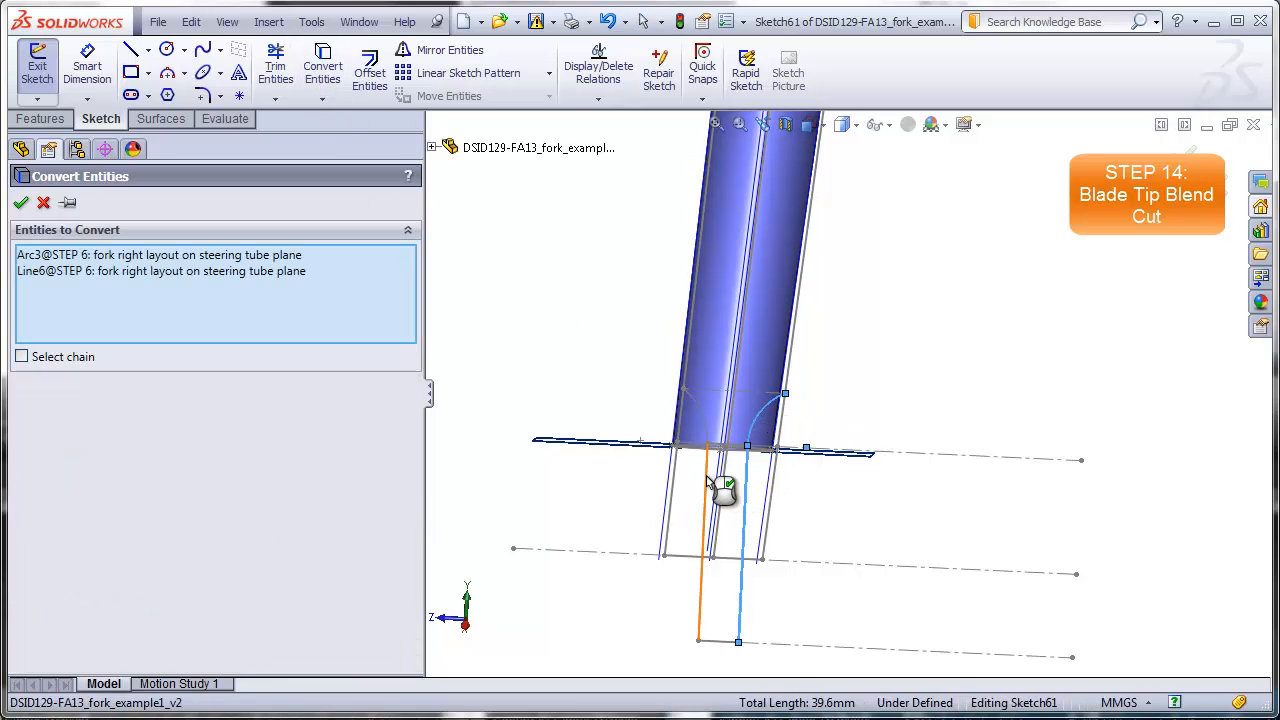
click(707, 490)
click(697, 416)
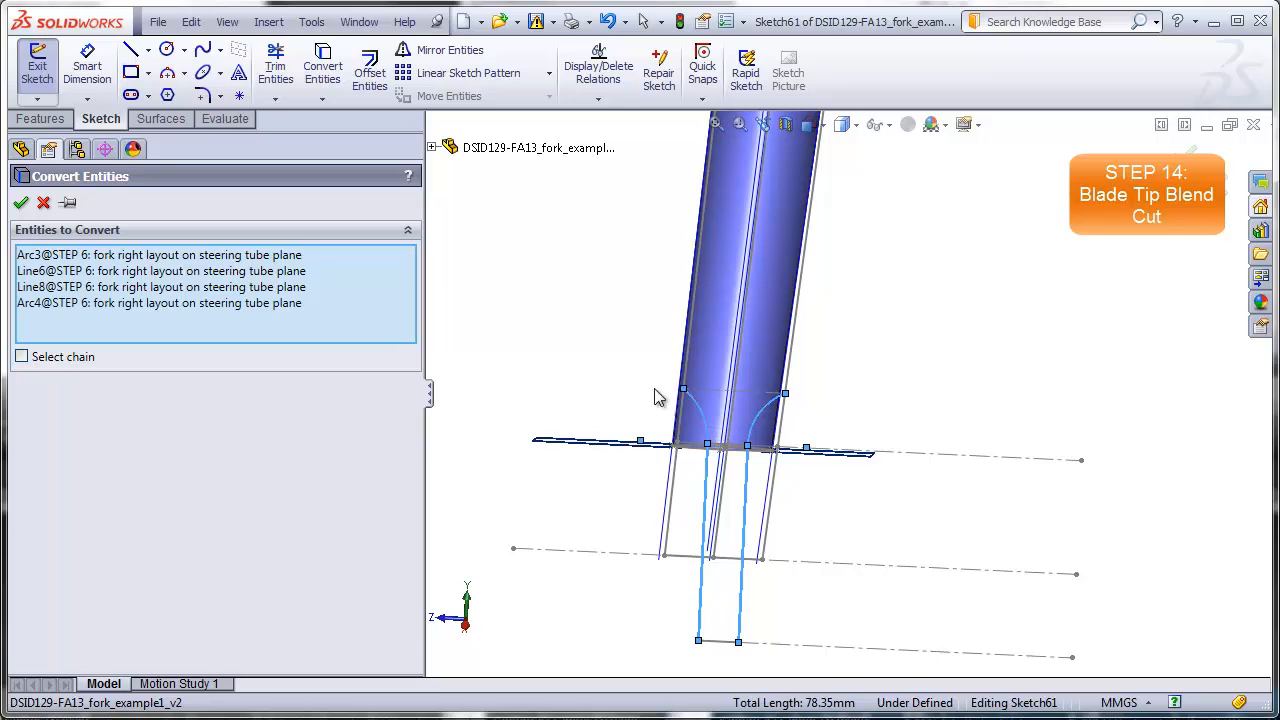
click(22, 203)
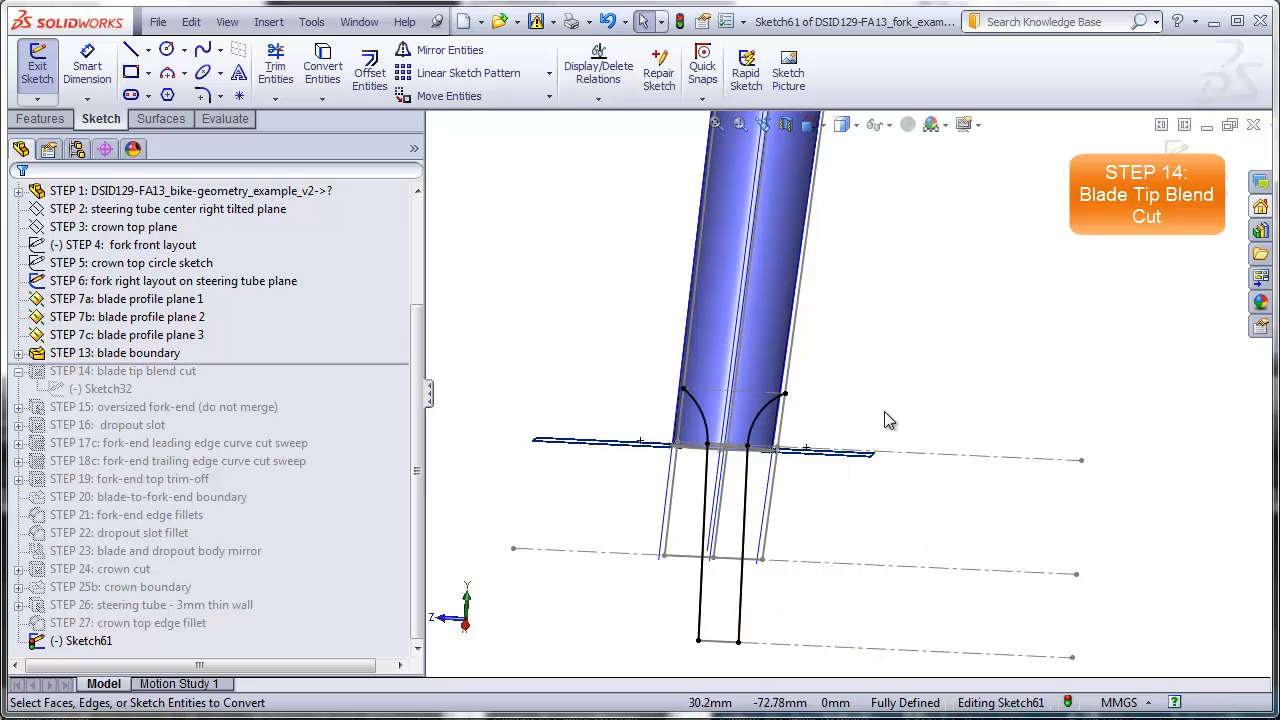
- Close the profile on the blade's -Z side with three lines from the arc's upper end, the first horizontal and about 14.5 mm long
click(130, 50)
click(812, 416)
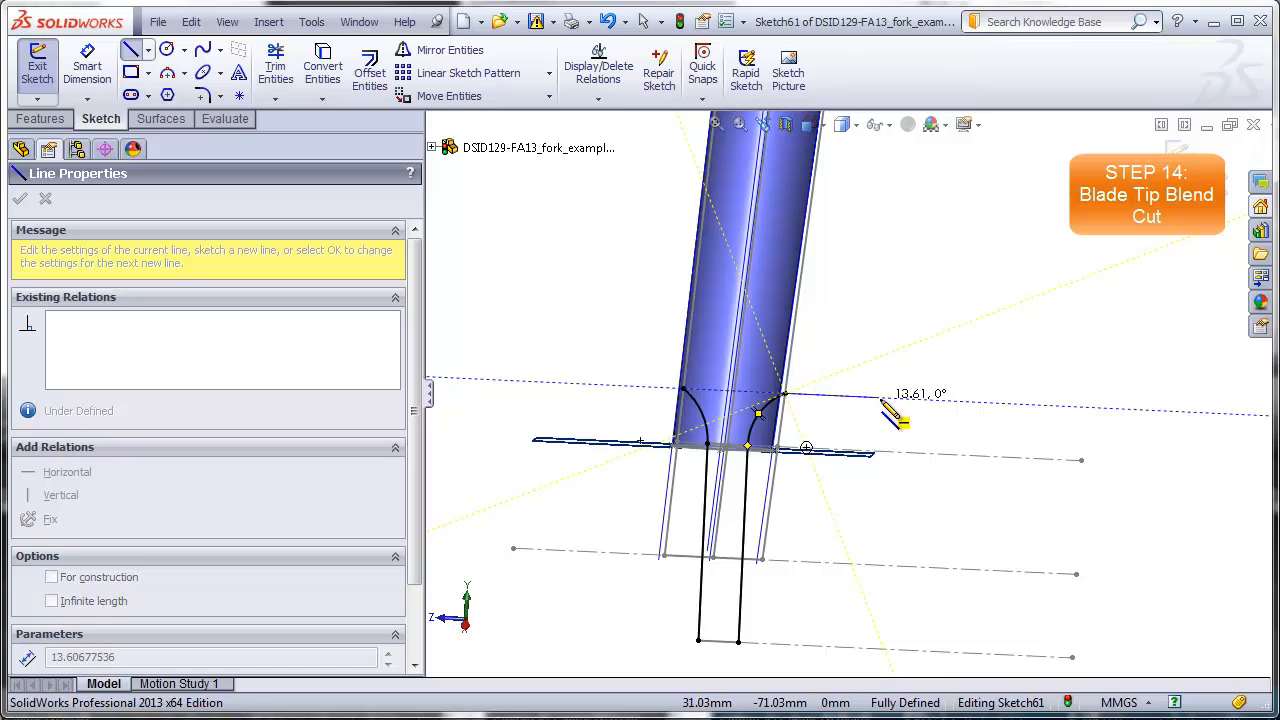
click(882, 397)
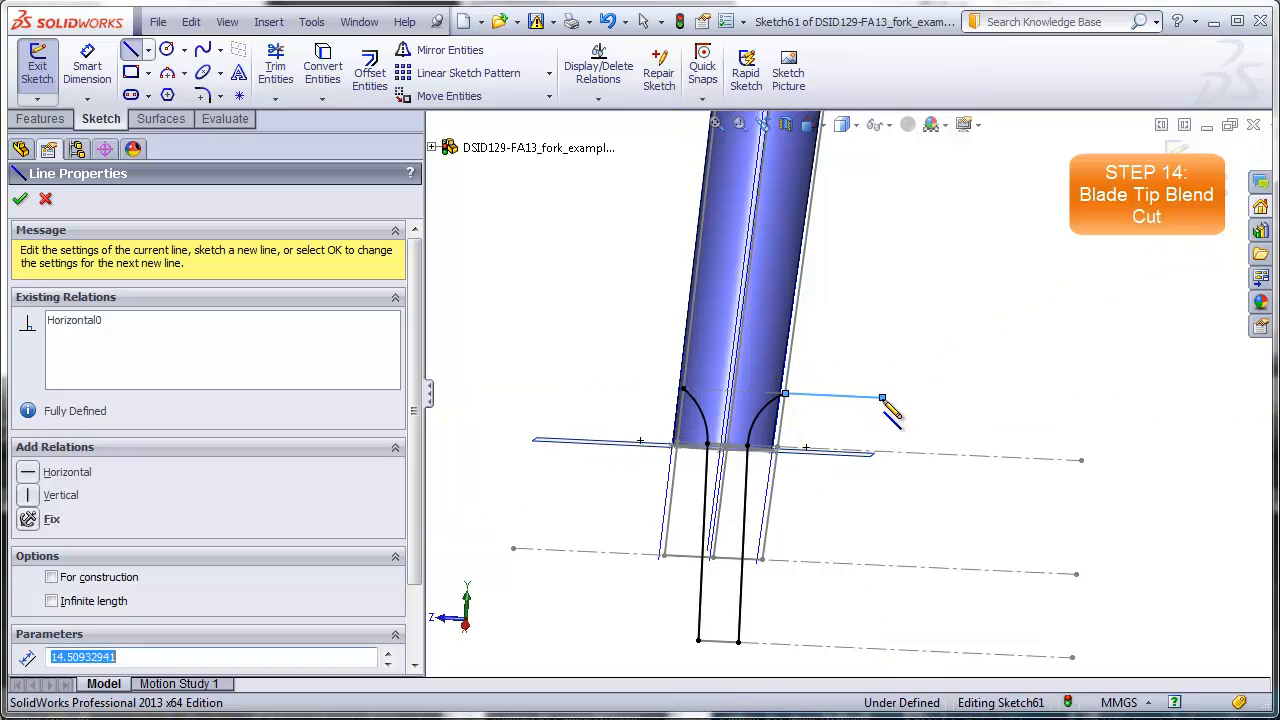
click(870, 648)
click(739, 642)
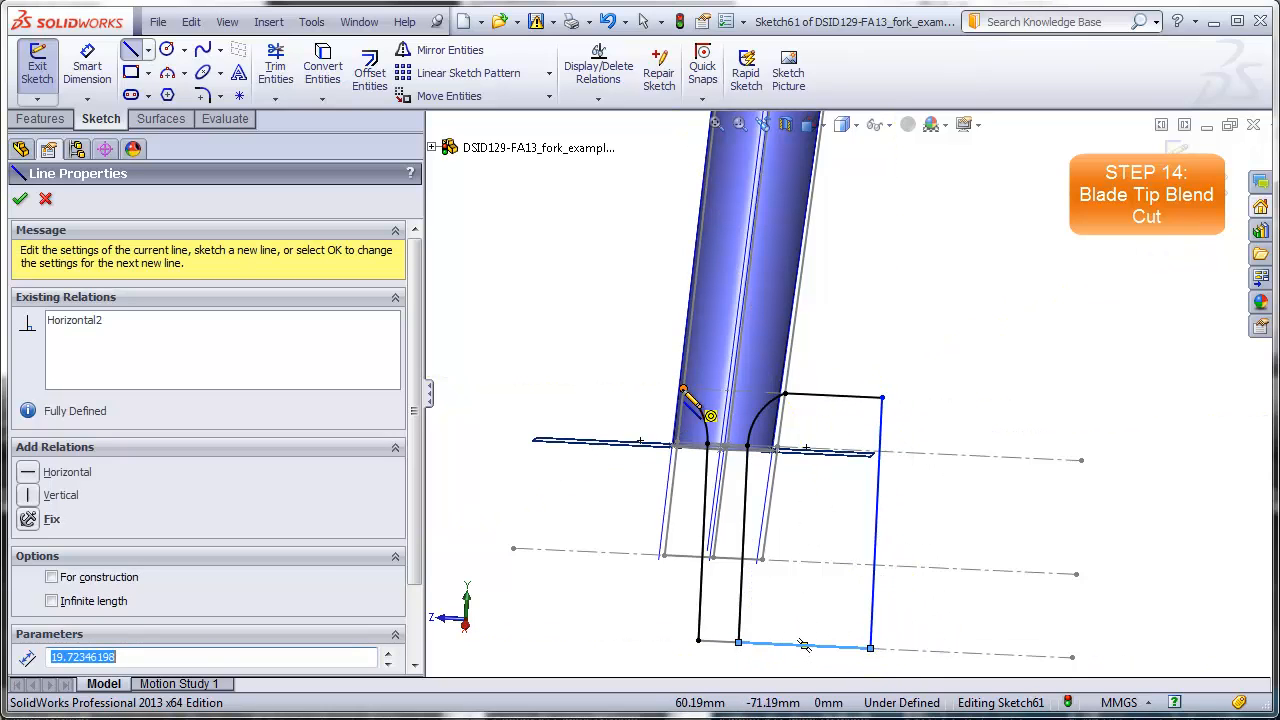
- Close the matching profile on the blade's +Z side with three lines, starting with a horizontal one about 14.6 mm long at the arc's upper end
click(683, 388)
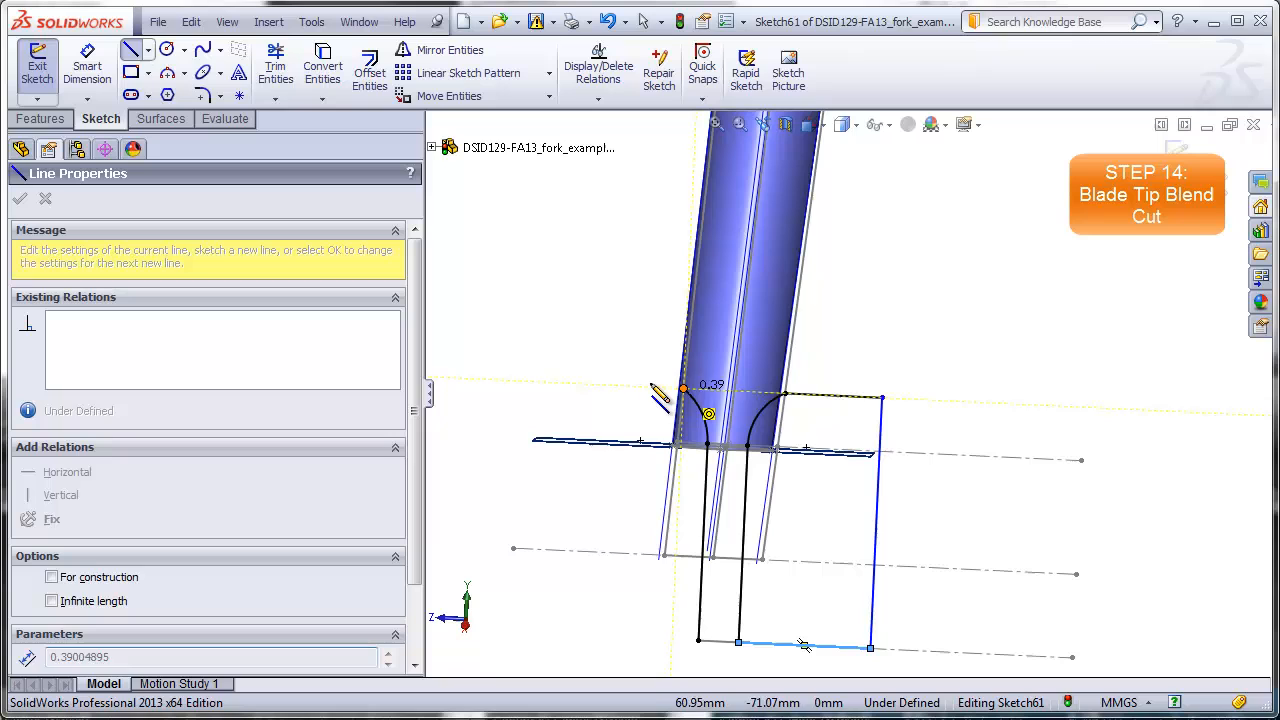
click(585, 384)
click(574, 634)
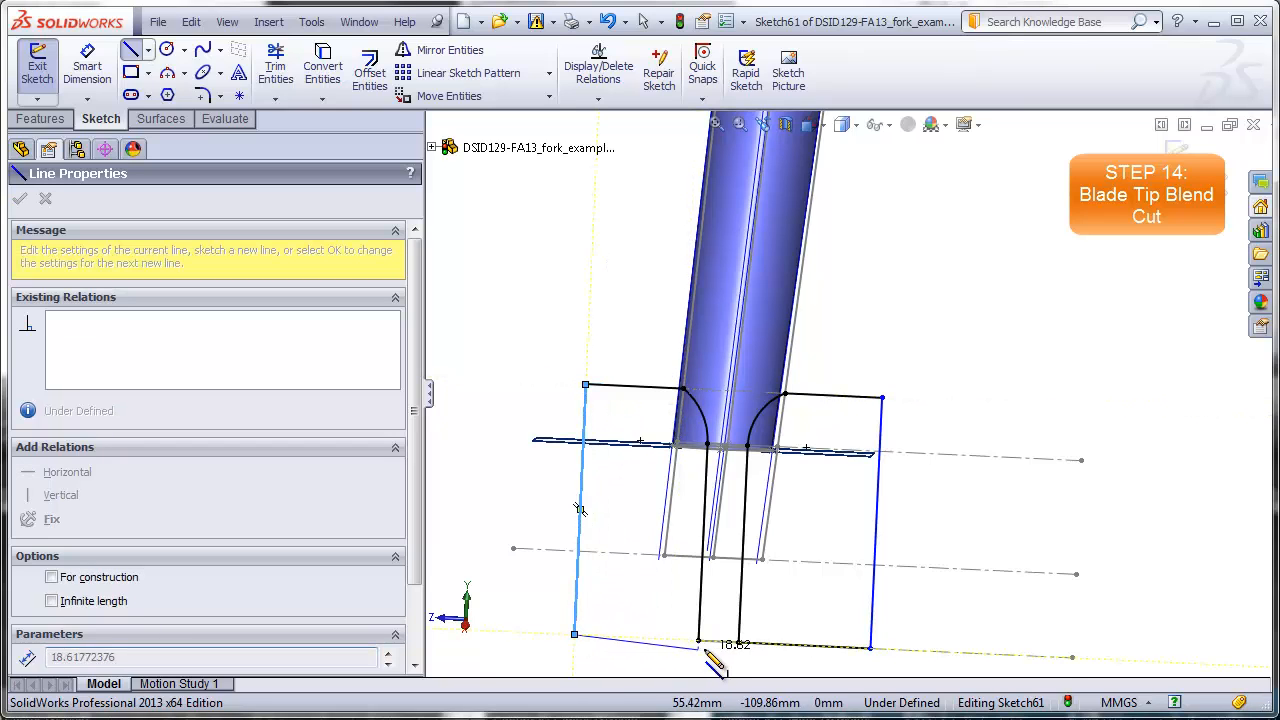
click(698, 640)
key(Escape)
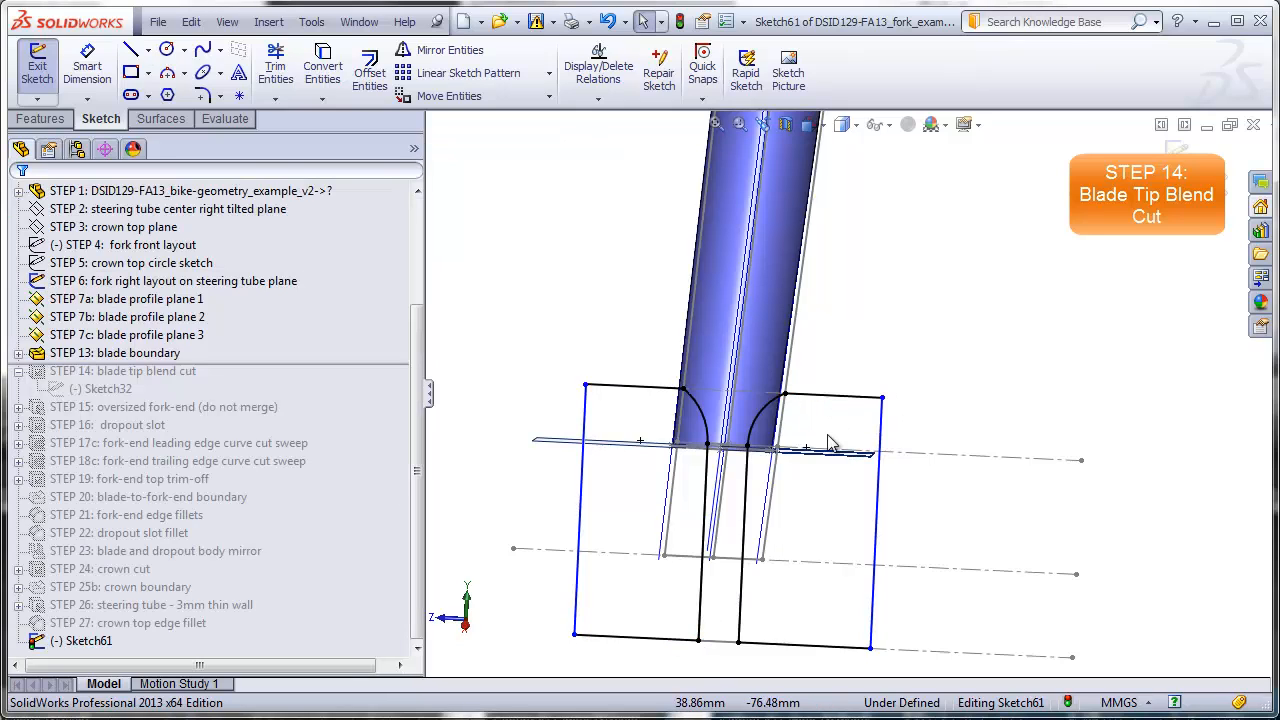
- Dimension the upper horizontal line of each of the two closed profiles to 10 mm
click(87, 70)
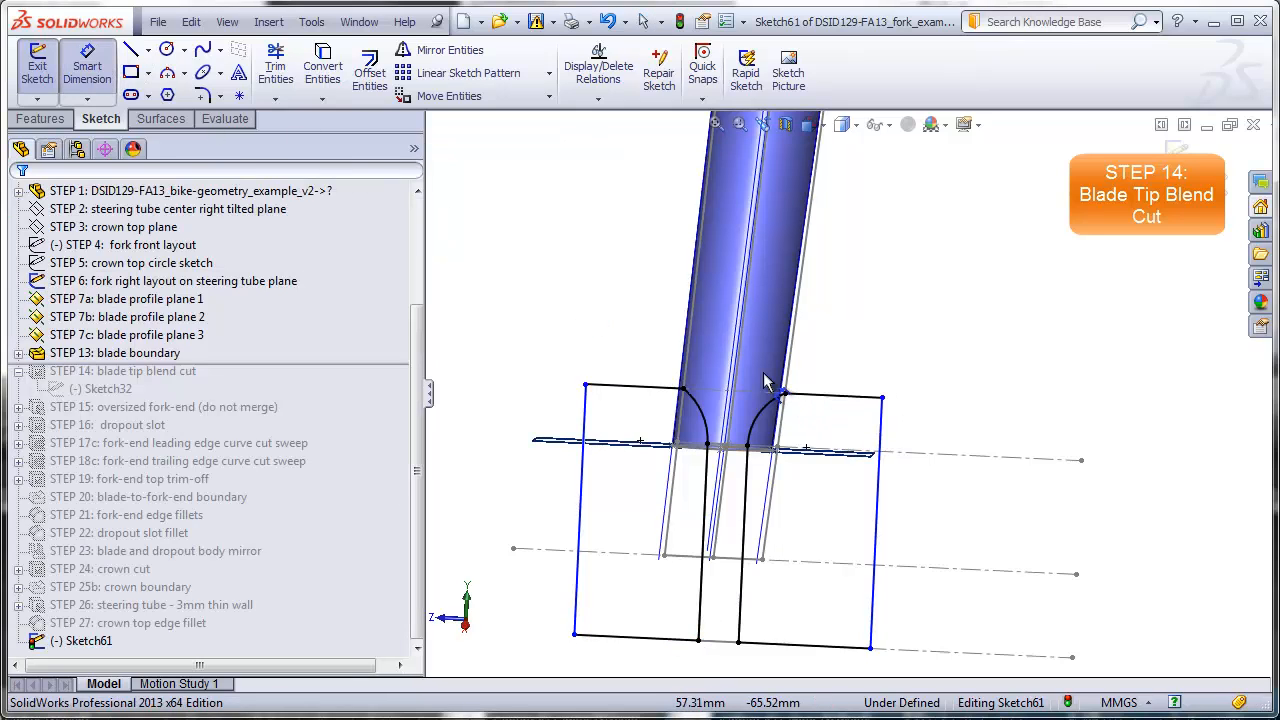
click(820, 403)
click(835, 285)
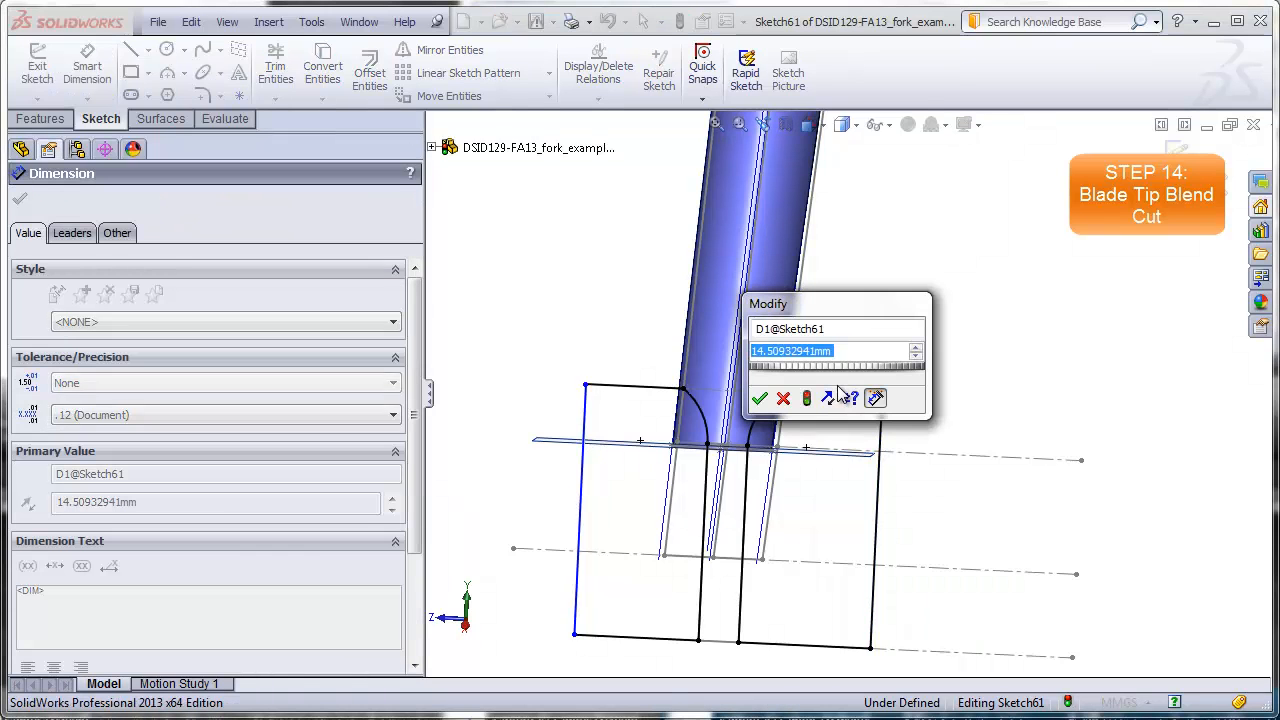
text(10)
key(Return)
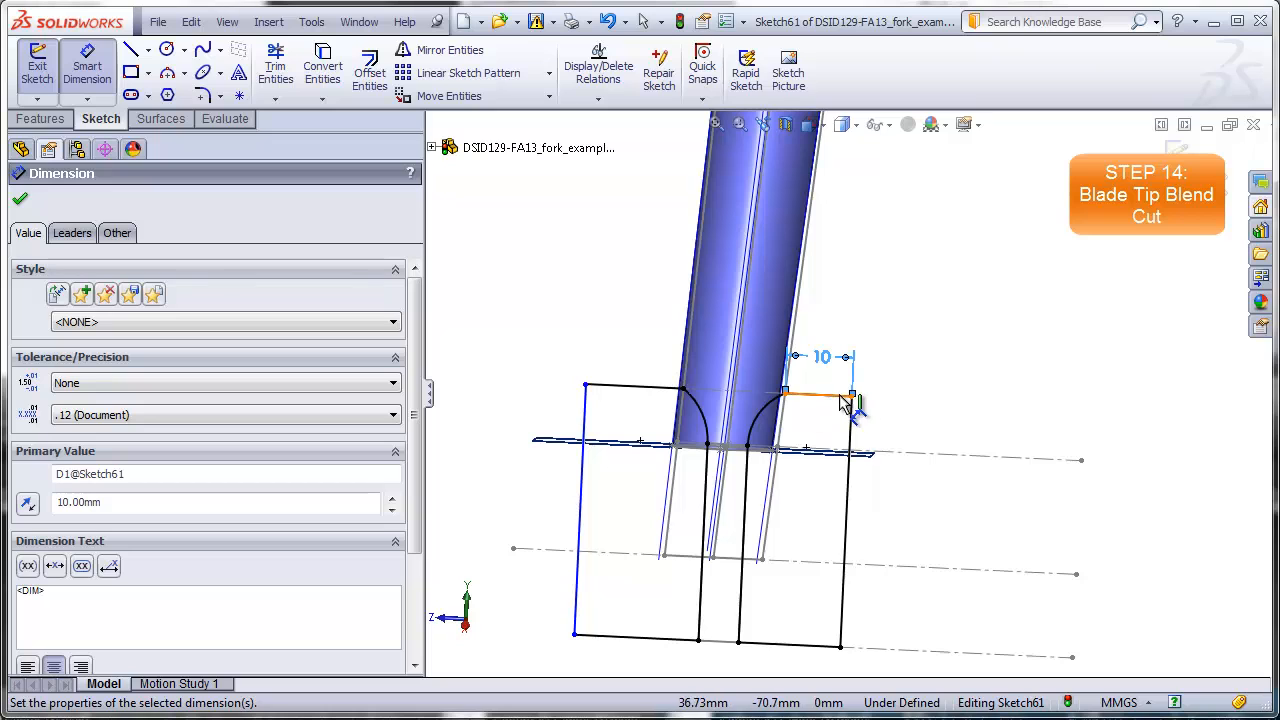
click(634, 388)
click(632, 362)
text(10)
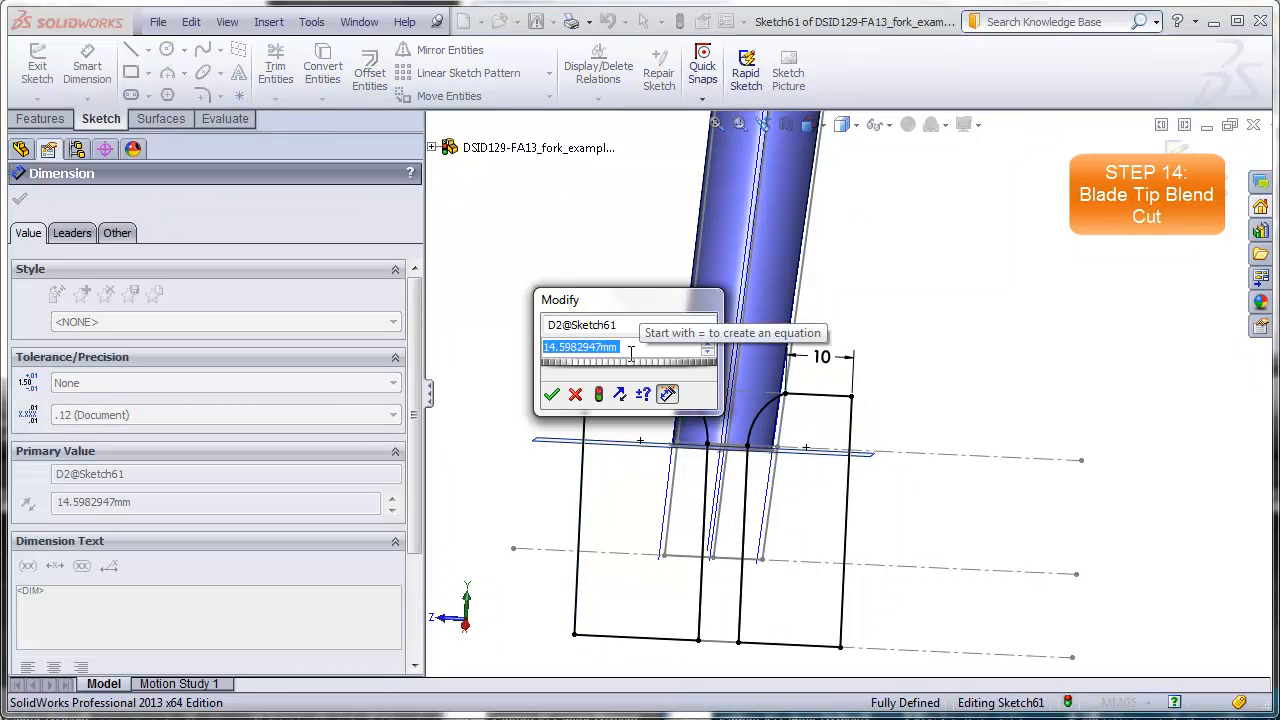
key(Return)
key(Escape)
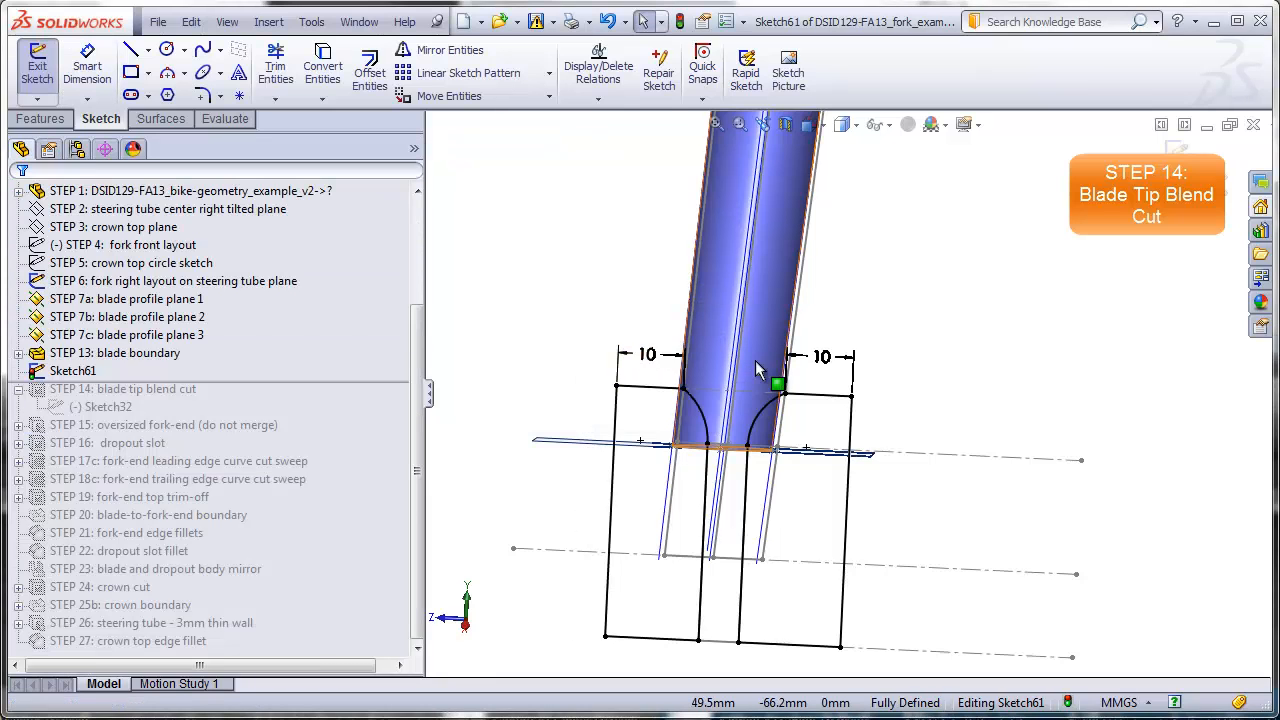
- Cut the blade tip with an Extruded Cut of both profiles set to Through All, and hide all types of reference geometry and sketches
scroll(758, 366, up, 2)
mouse_move(766, 357)
middle_down()
mouse_move(752, 362)
mouse_move(815, 370)
mouse_move(852, 396)
middle_up()
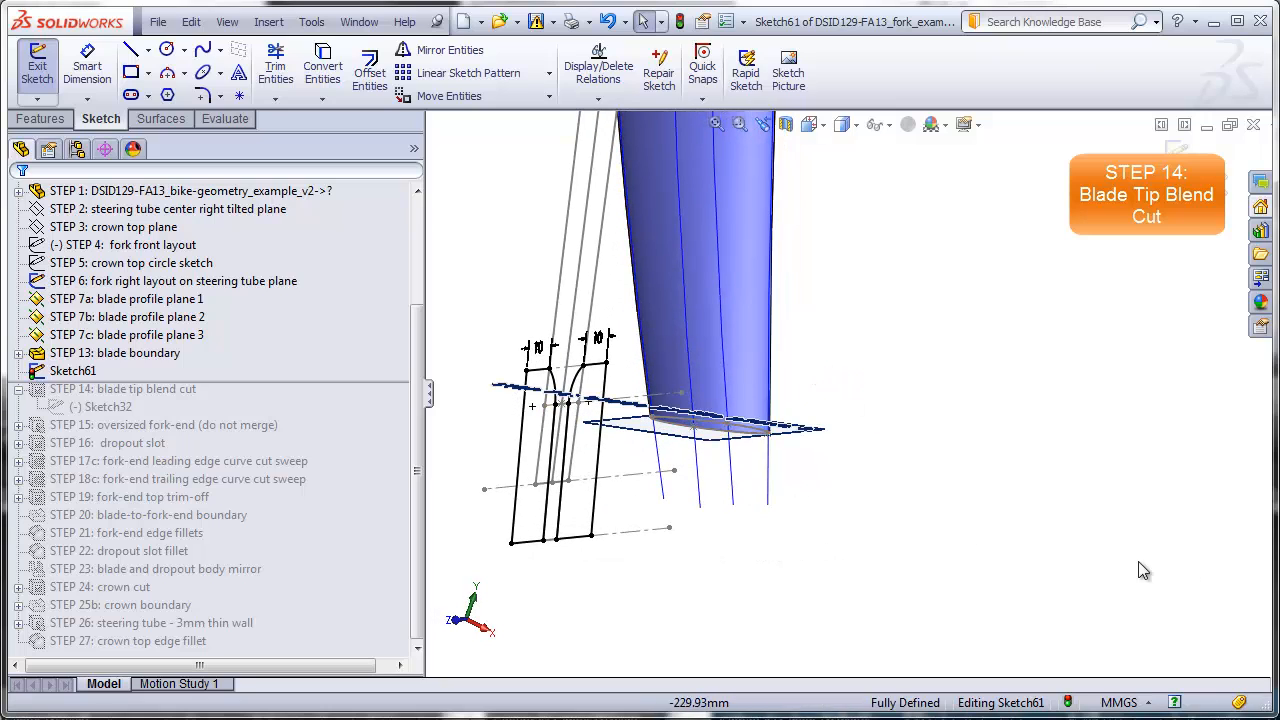
click(48, 120)
click(297, 72)
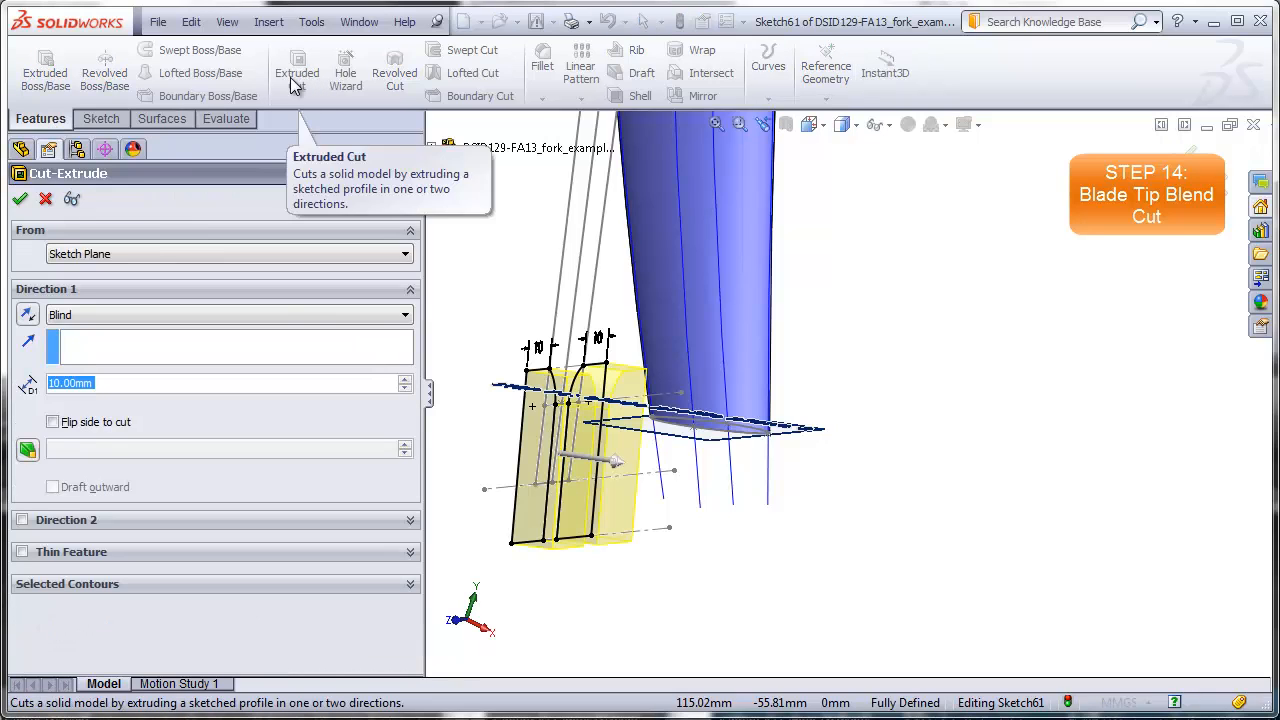
click(407, 316)
click(170, 340)
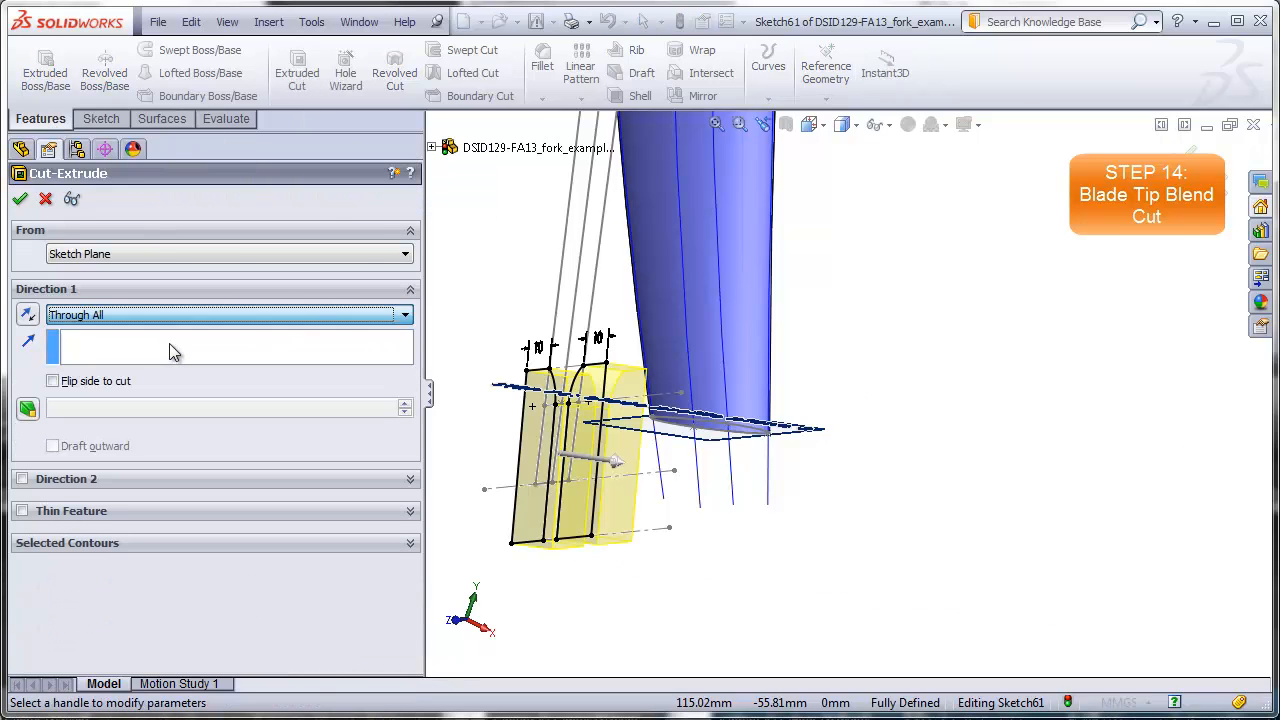
click(20, 198)
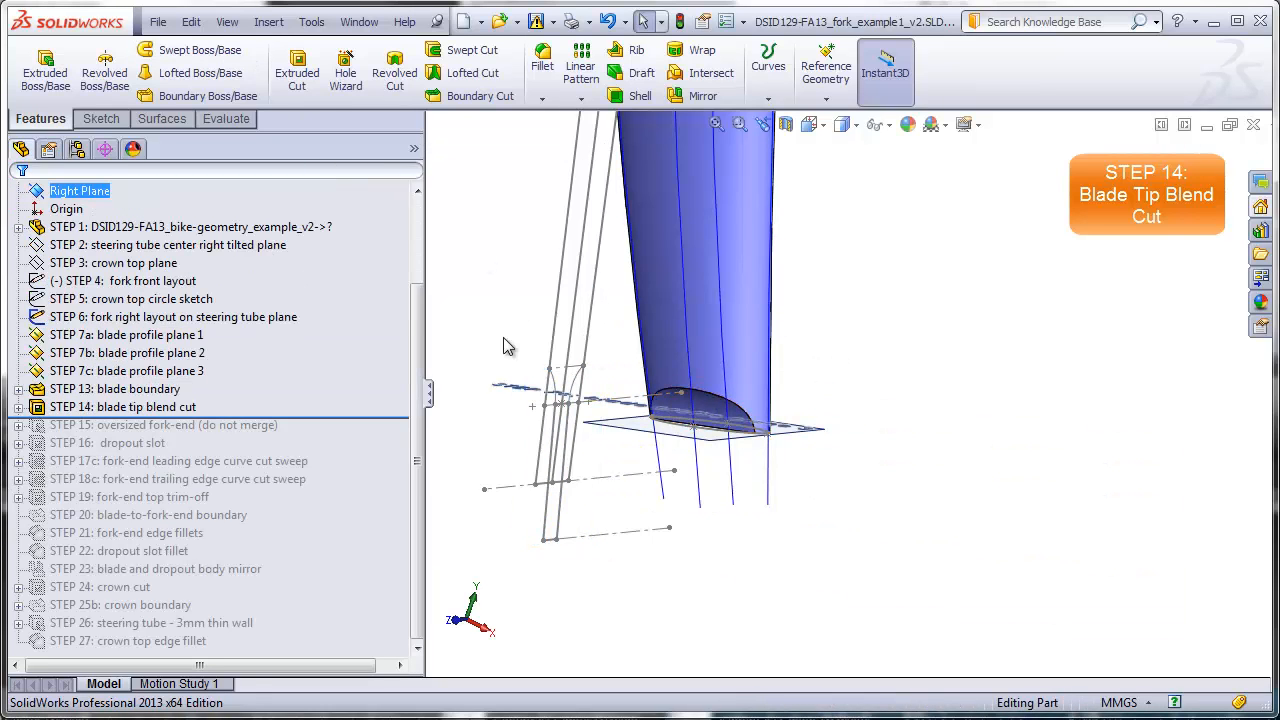
click(227, 21)
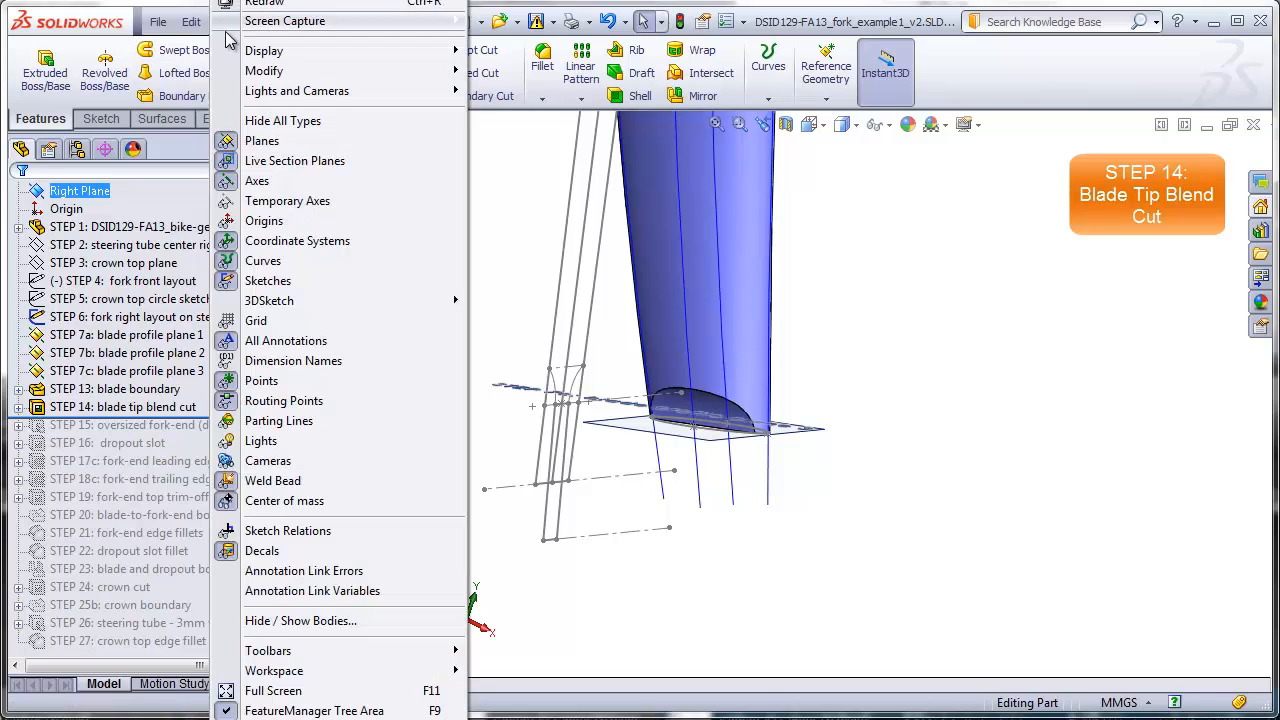
click(262, 122)
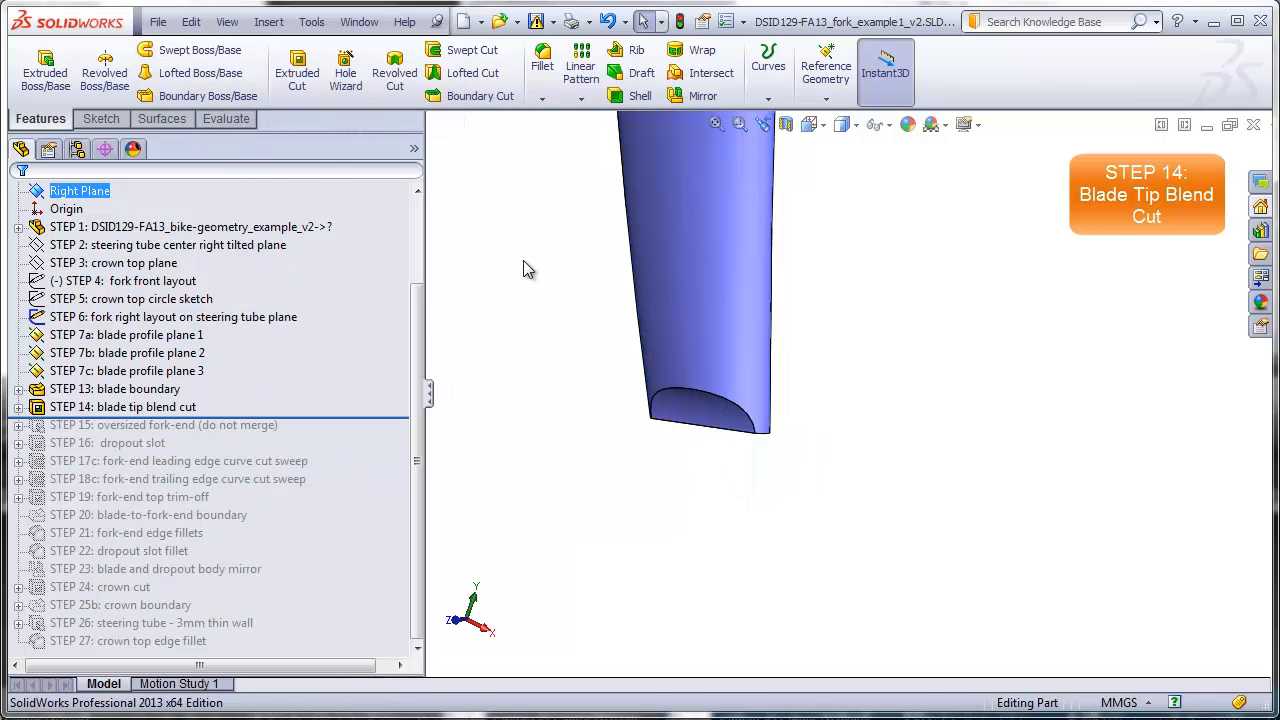